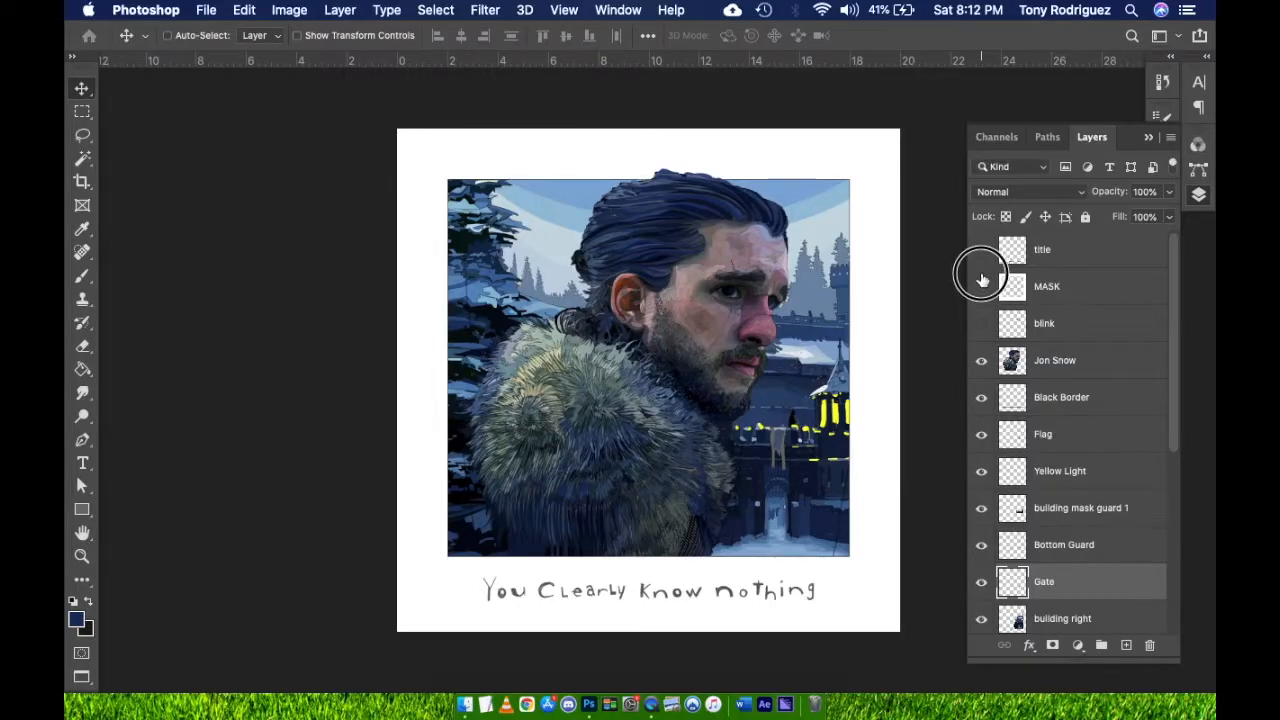
# Toggle the visibility of the MASK and Yellow Light layers and review how the artwork's layer stack is separated
pyautogui.click(981, 286)
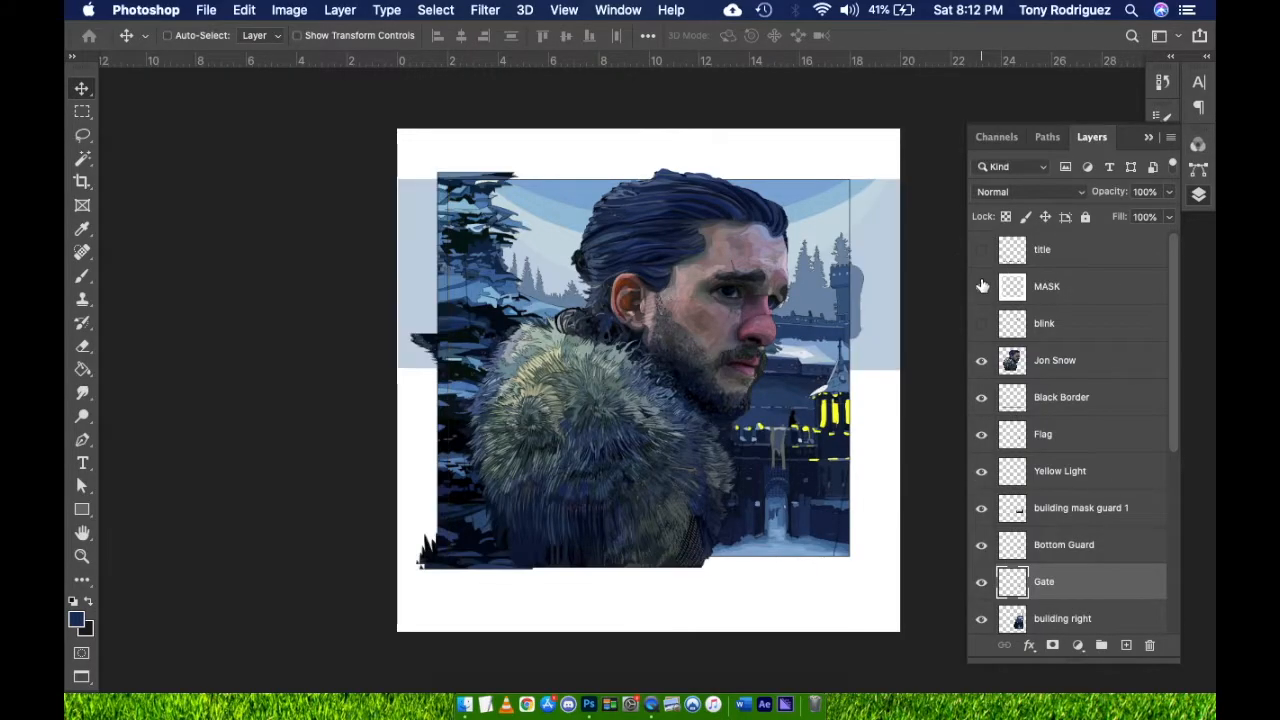
pyautogui.click(981, 286)
pyautogui.click(981, 249)
pyautogui.click(981, 323)
pyautogui.scroll(-1, 978, 428)
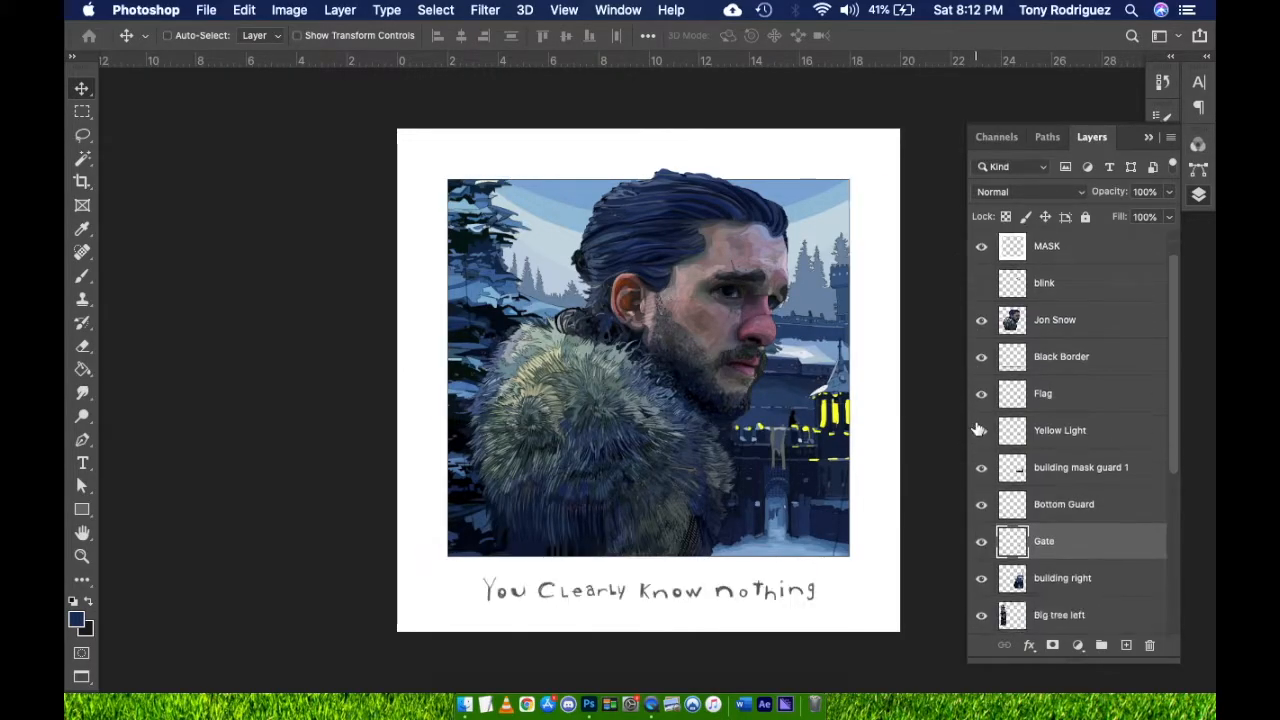
pyautogui.click(982, 392)
pyautogui.click(983, 432)
pyautogui.click(983, 432)
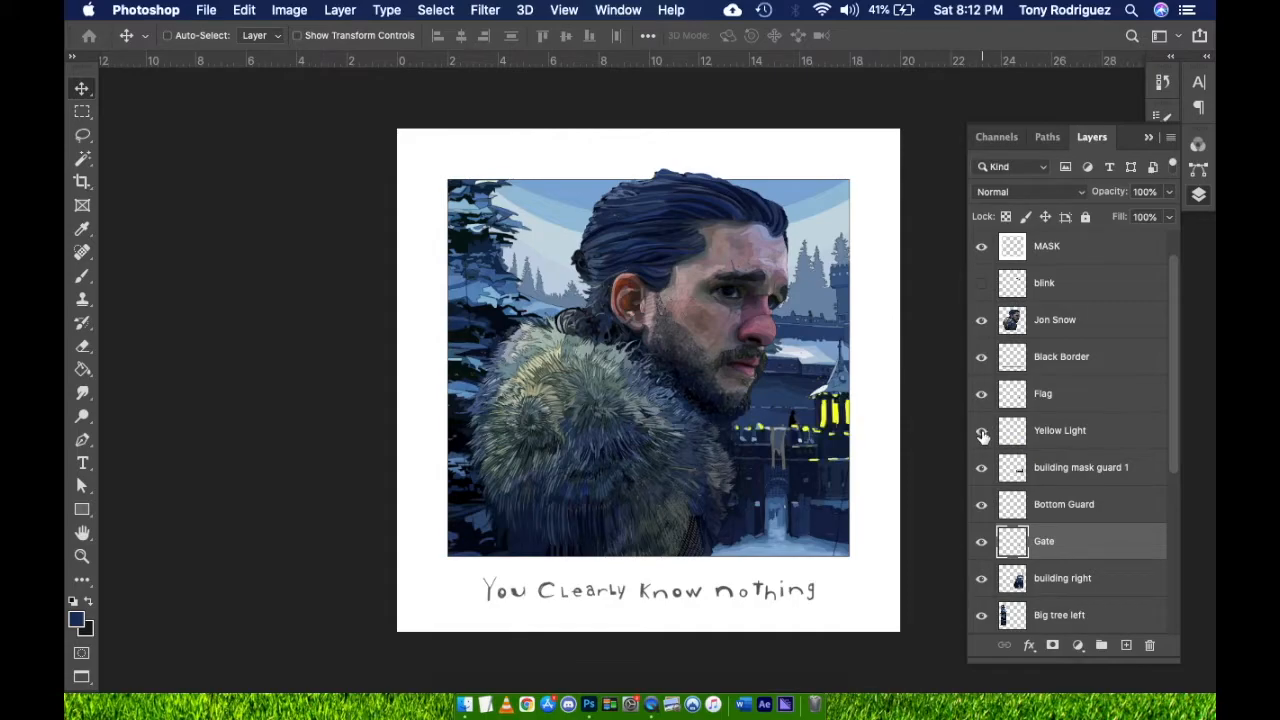
pyautogui.scroll(-3, 986, 454)
pyautogui.scroll(-1, 985, 452)
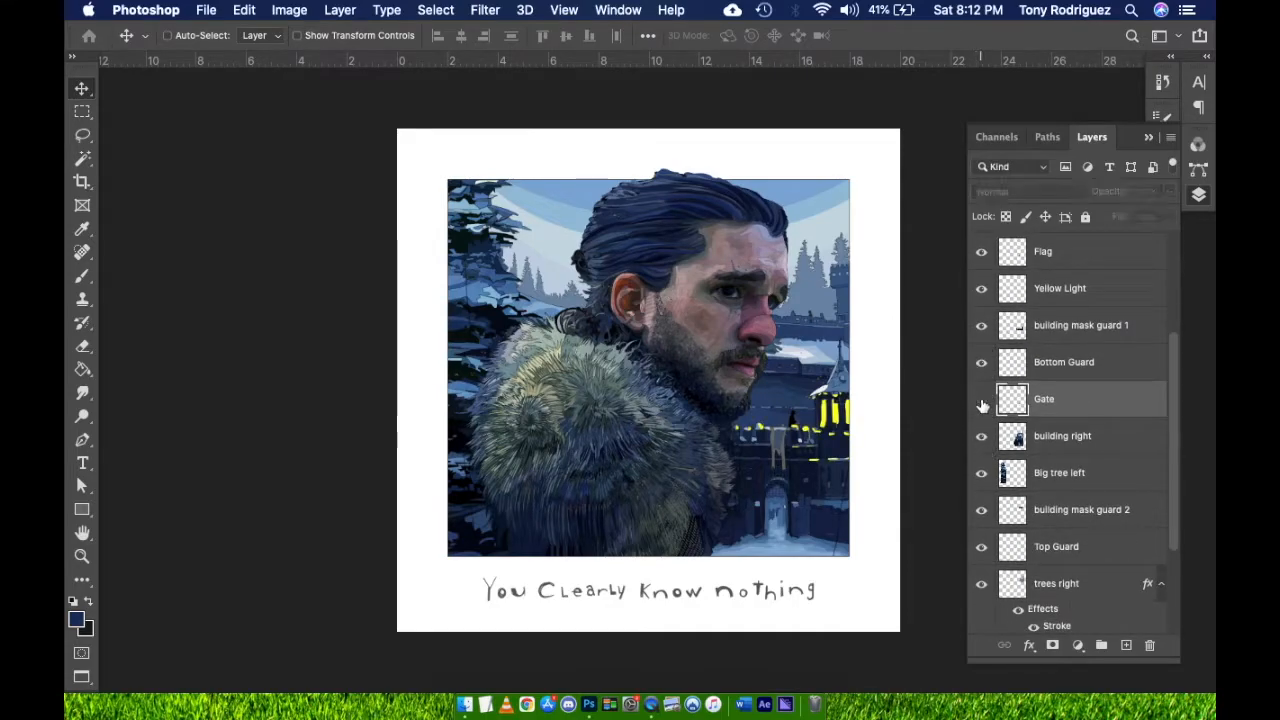
pyautogui.moveTo(815, 473); pyautogui.dragTo(771, 523)
pyautogui.scroll(-1, 1008, 416)
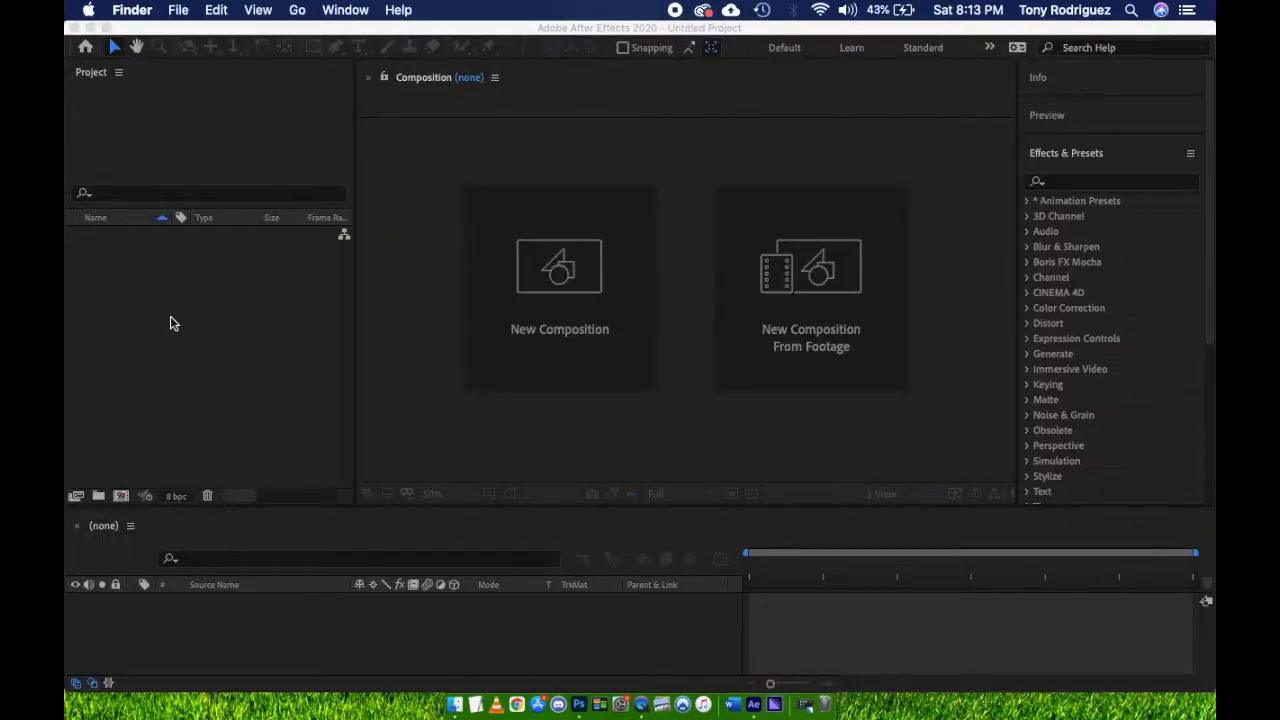
# In After Effects, import Jon_Snow_AE.psd as Composition - Retain Layer Sizes with Editable Layer Styles and open the resulting composition
pyautogui.click(170, 323)
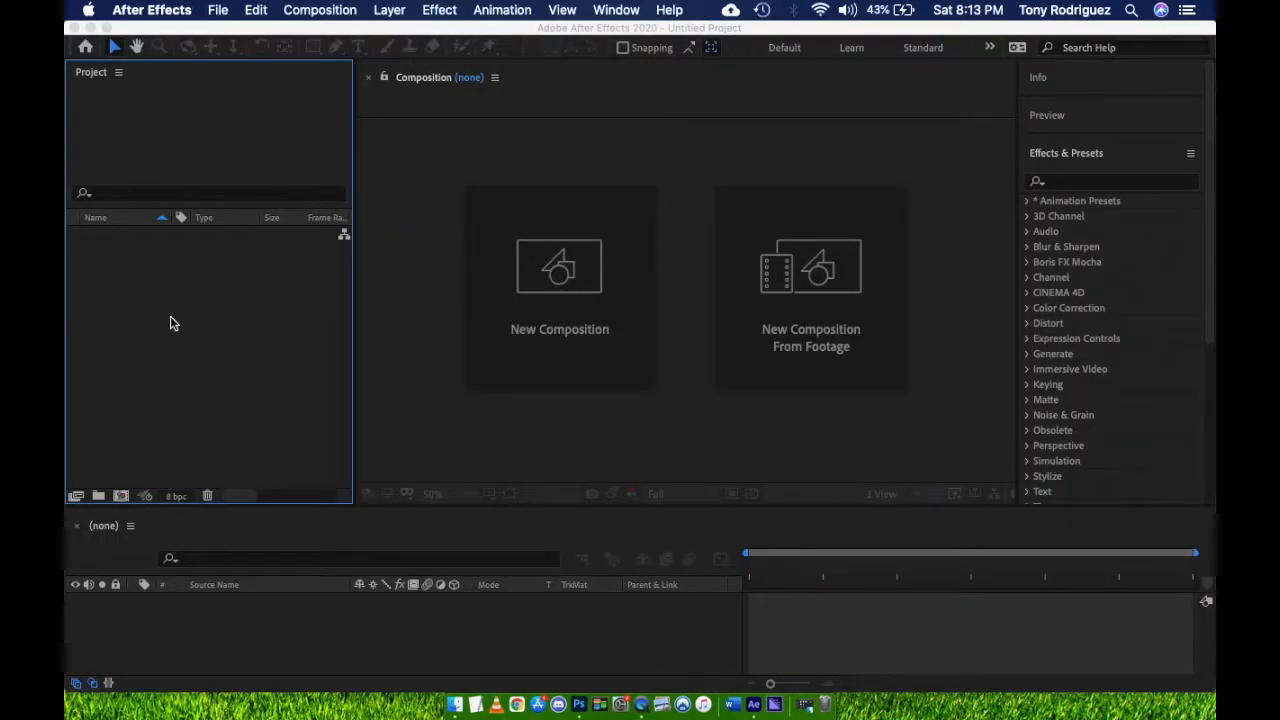
pyautogui.doubleClick(174, 320)
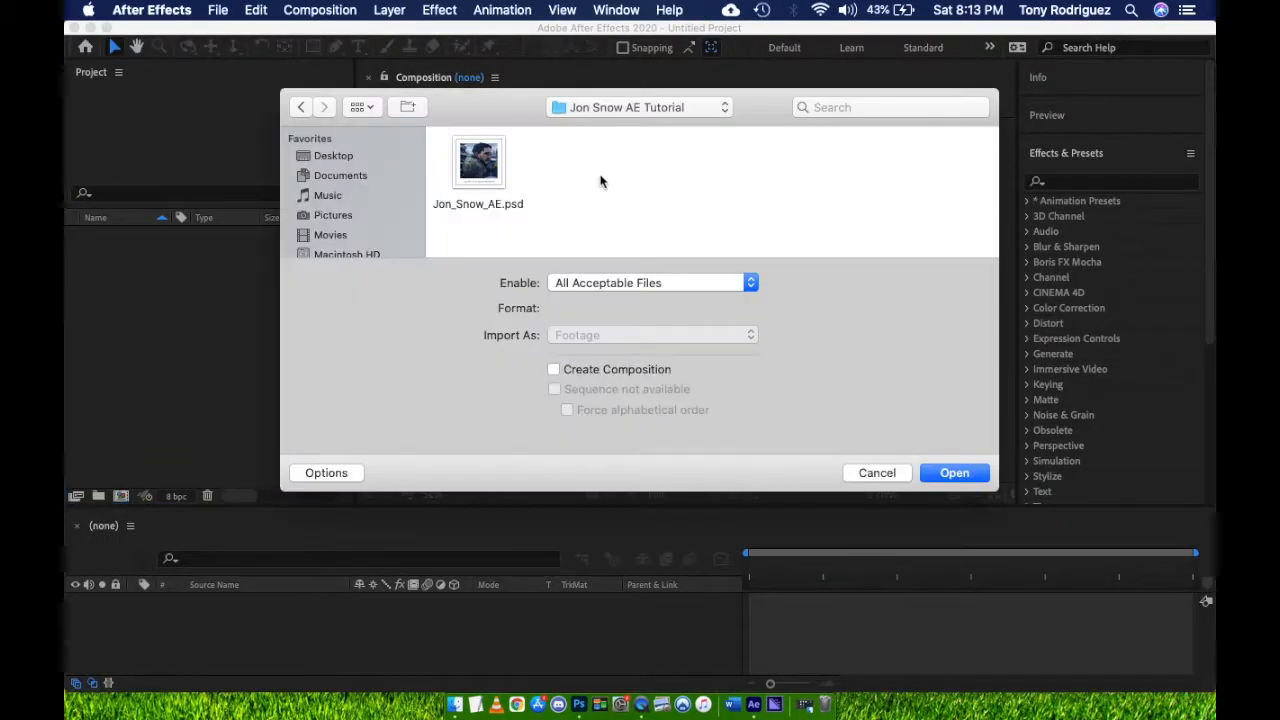
pyautogui.click(478, 150)
pyautogui.doubleClick(478, 150)
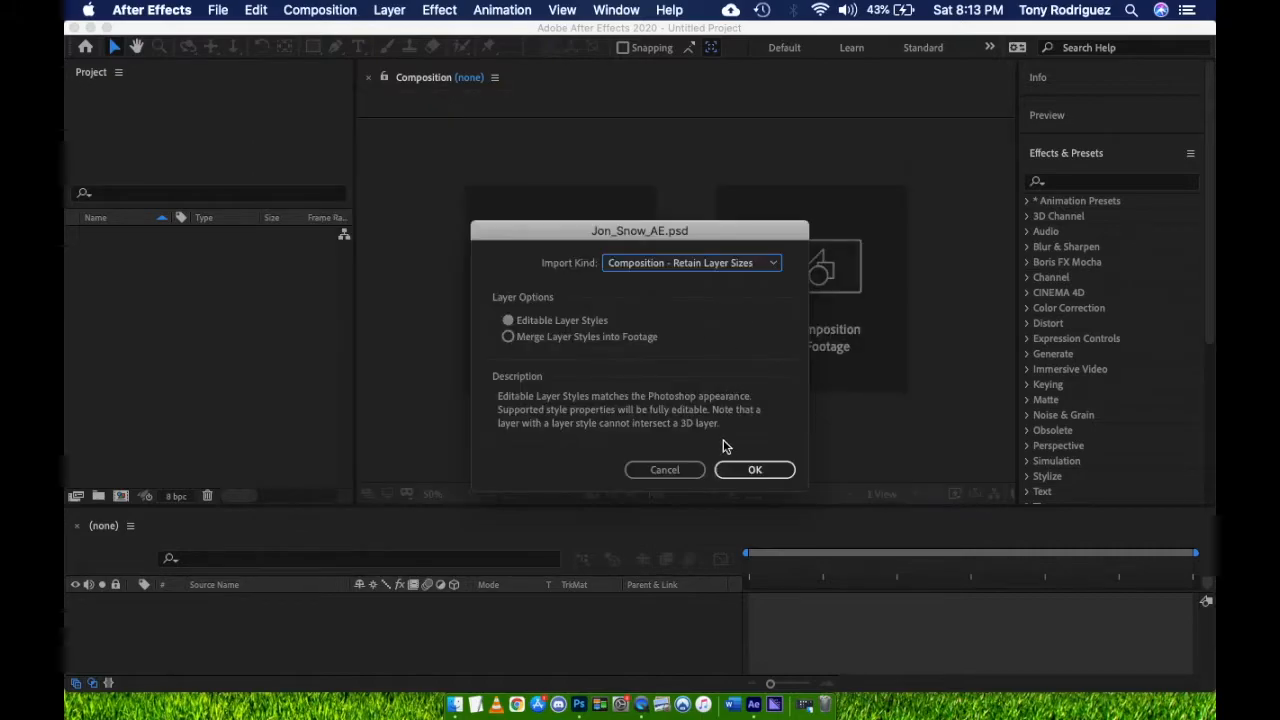
pyautogui.click(735, 477)
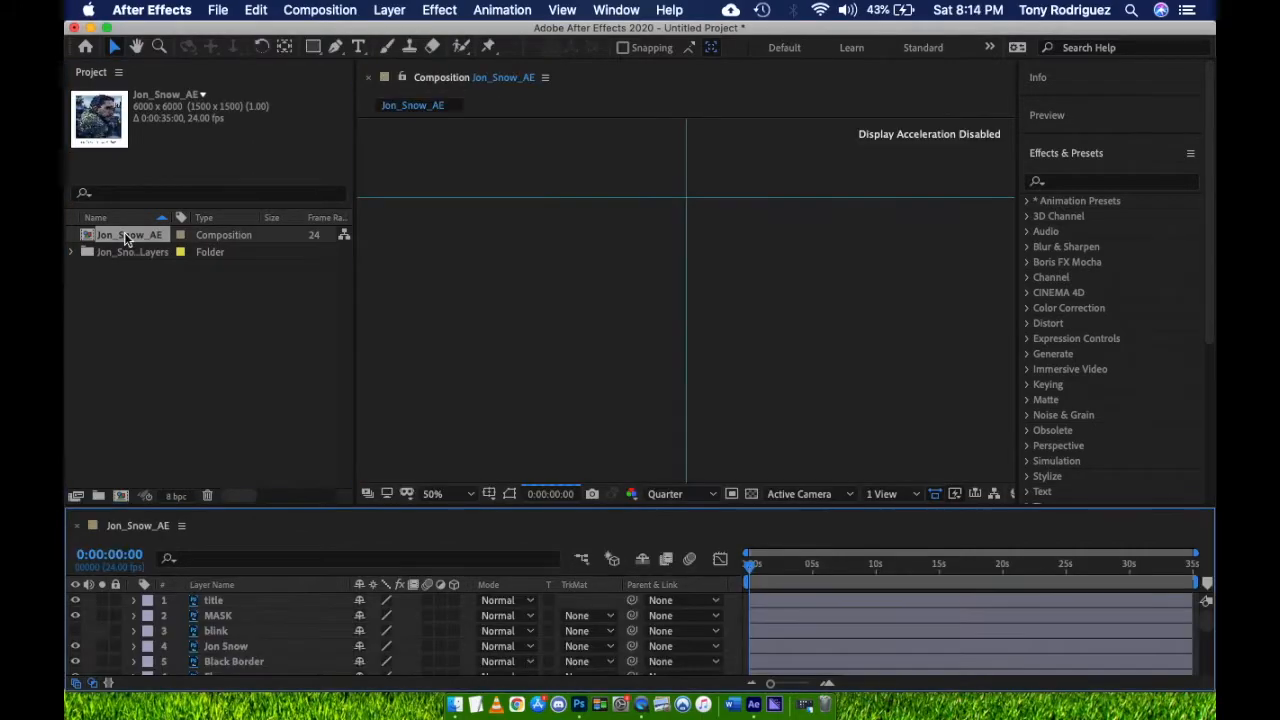
# Examine the imported composition's artwork, layer list and composition settings
pyautogui.click(784, 231)
pyautogui.scroll(-4, 784, 231)
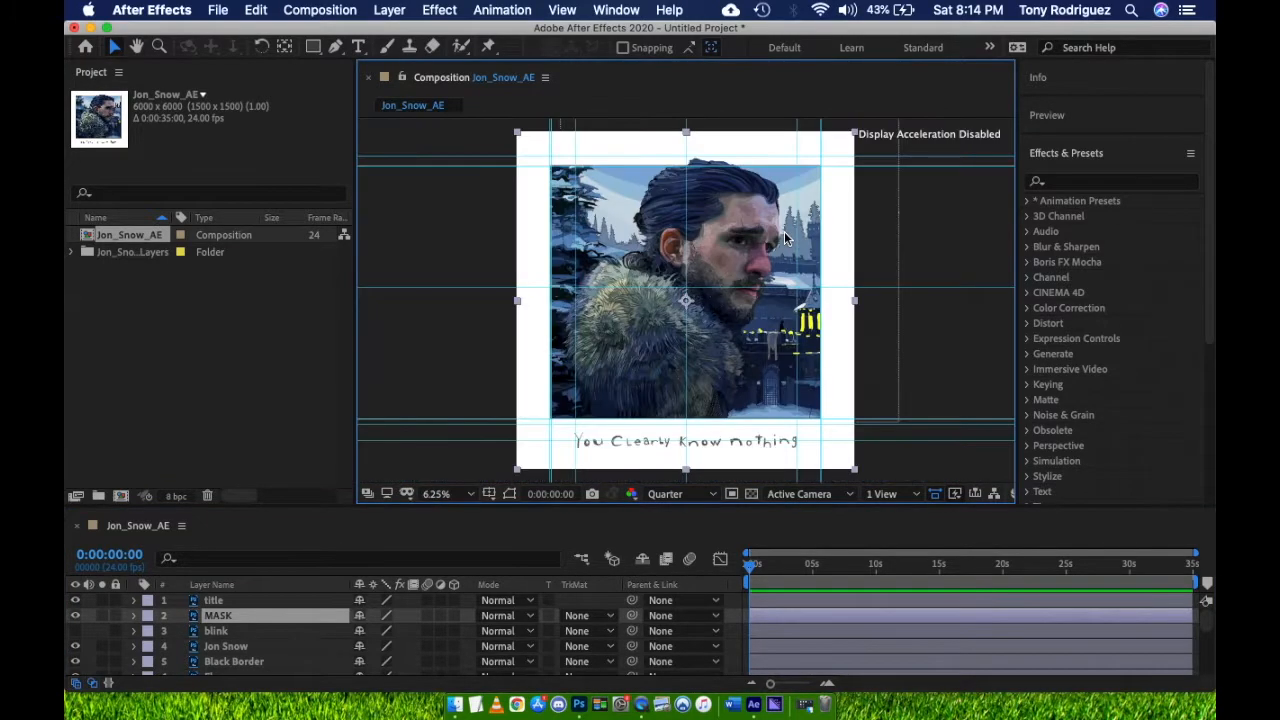
pyautogui.scroll(-6, 278, 615)
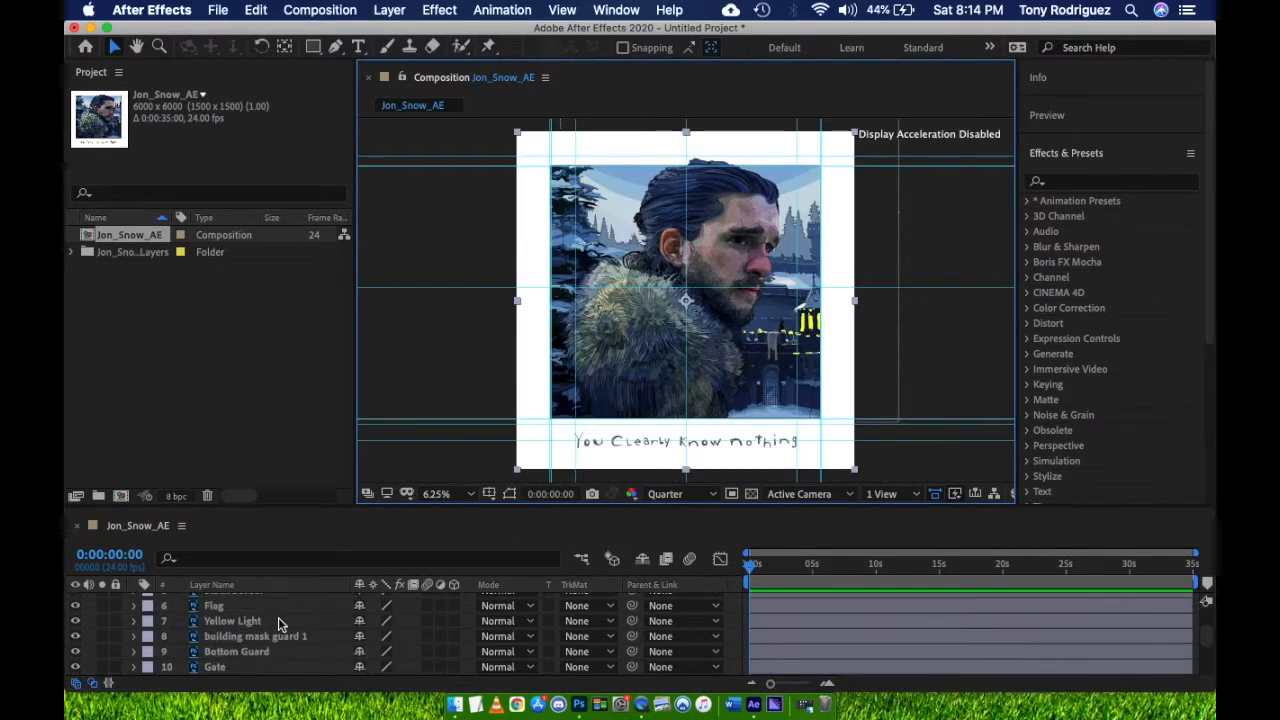
pyautogui.scroll(6, 275, 620)
pyautogui.click(320, 10)
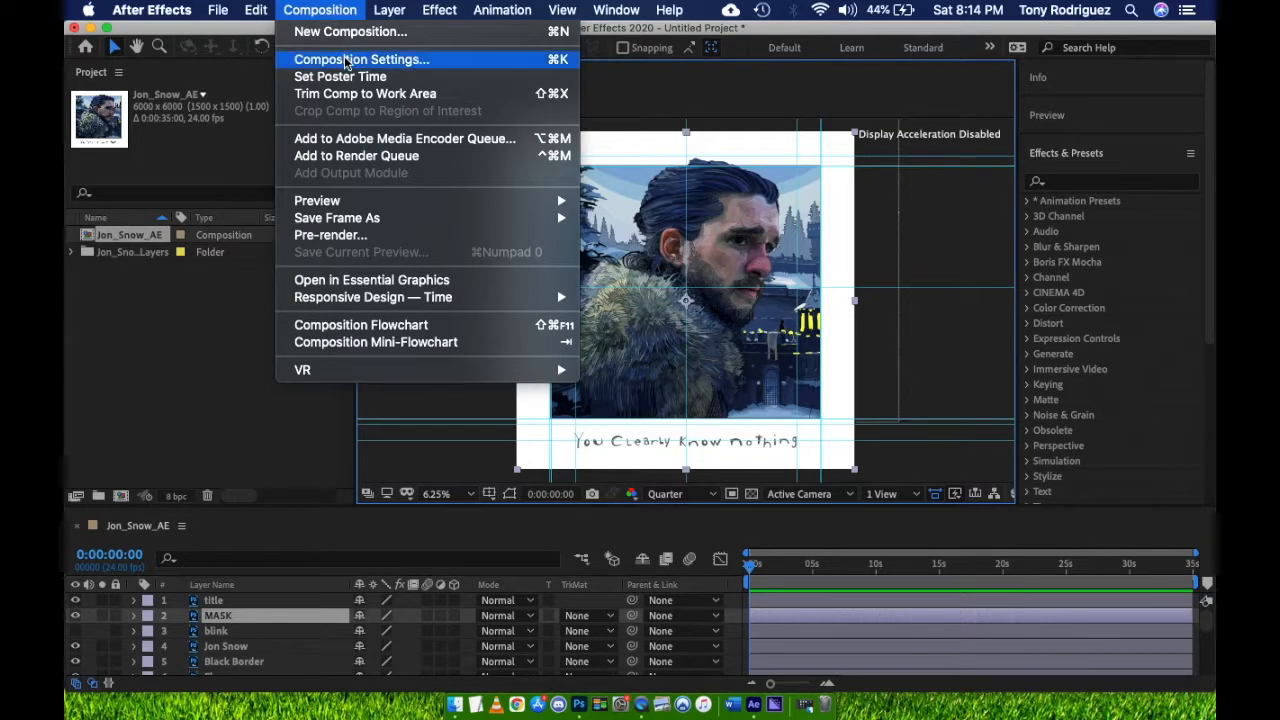
pyautogui.click(345, 60)
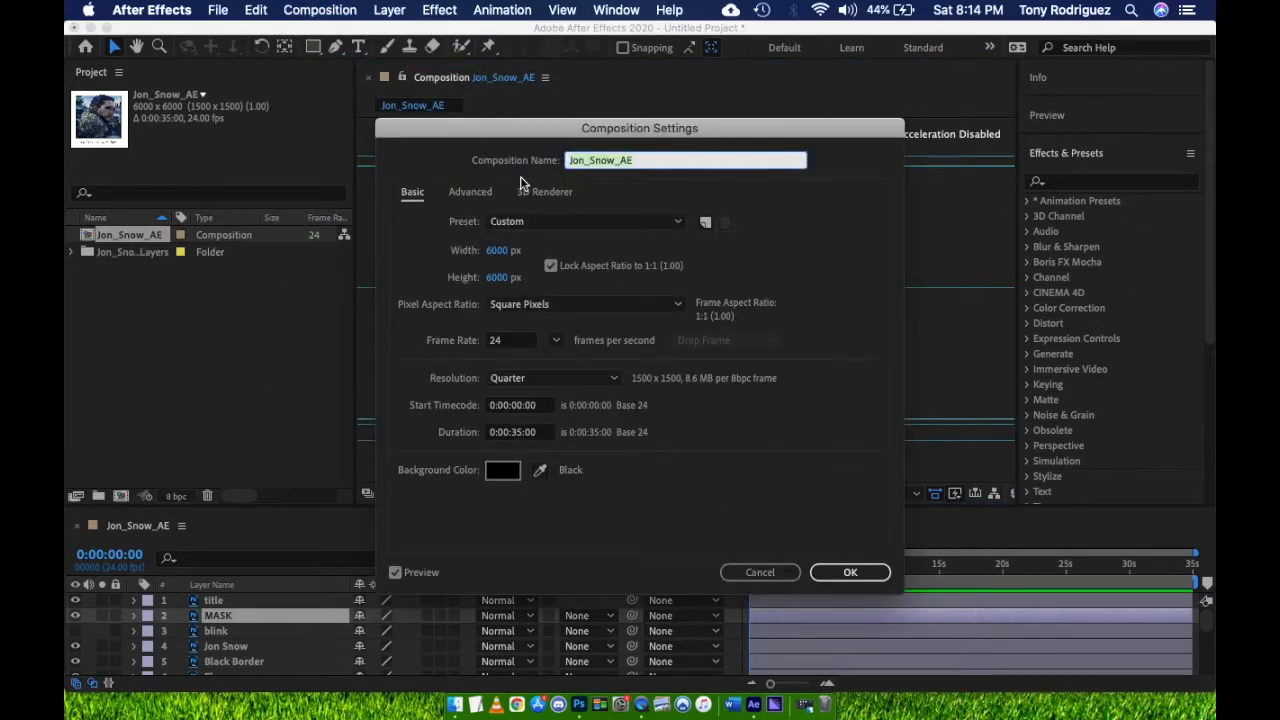
pyautogui.click(759, 574)
# Run the Scale Composition script to resize the composition to a new comp width of 1400
pyautogui.click(230, 9)
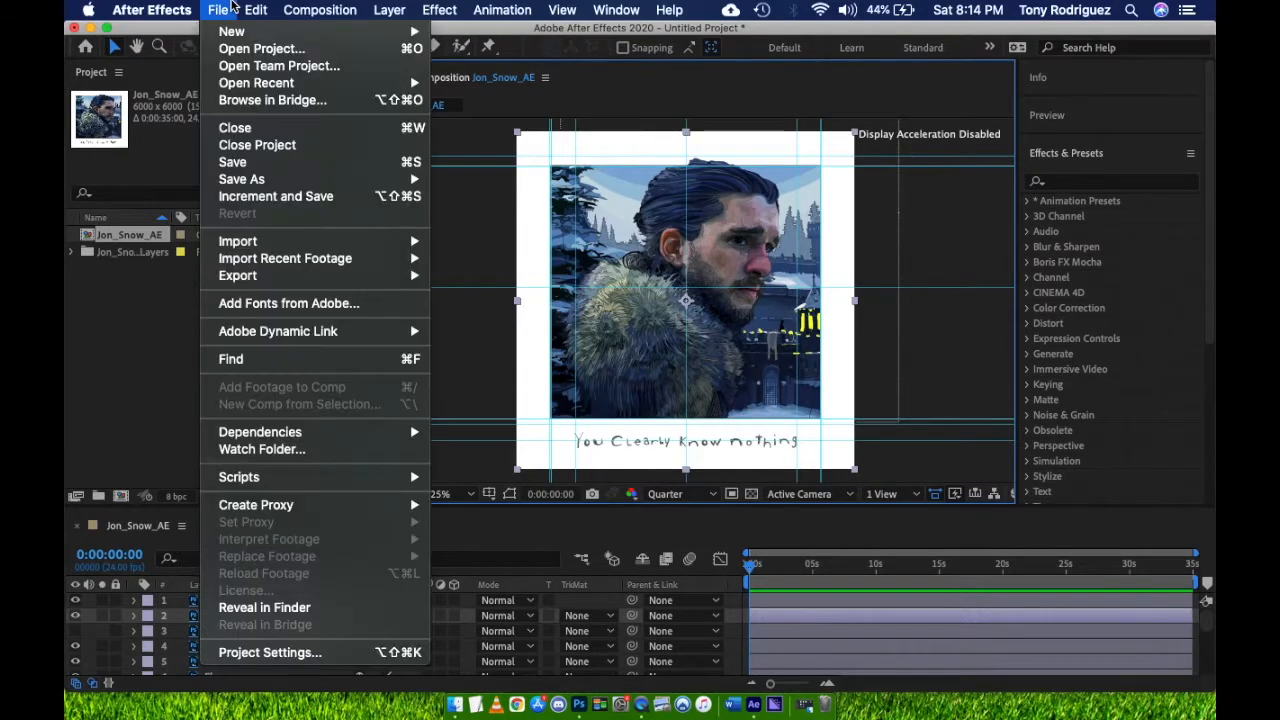
pyautogui.moveTo(300, 477)
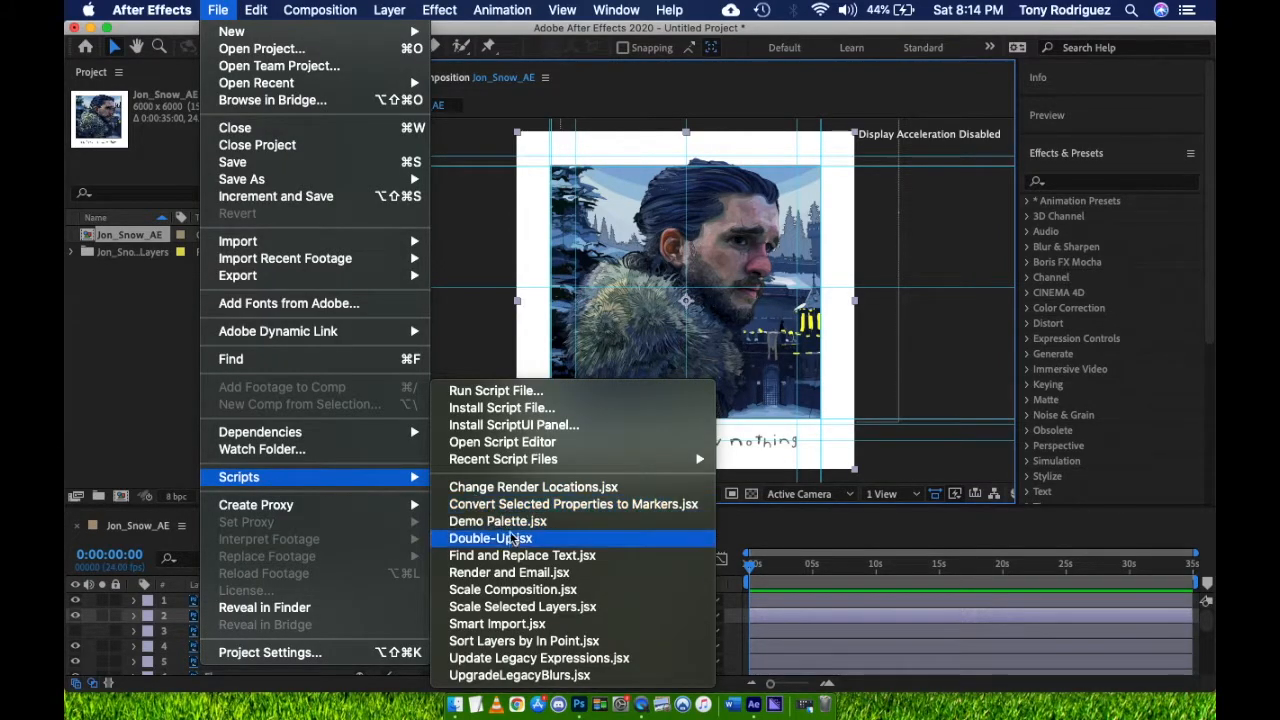
pyautogui.click(545, 591)
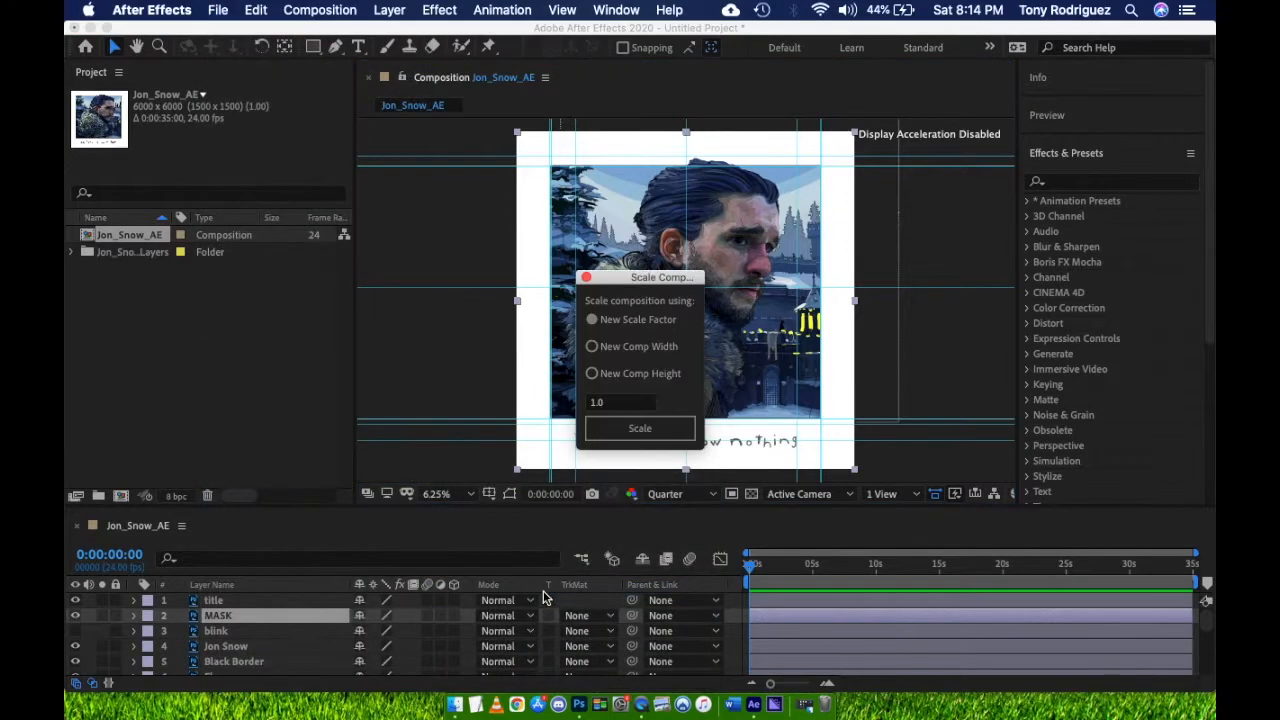
pyautogui.click(619, 402)
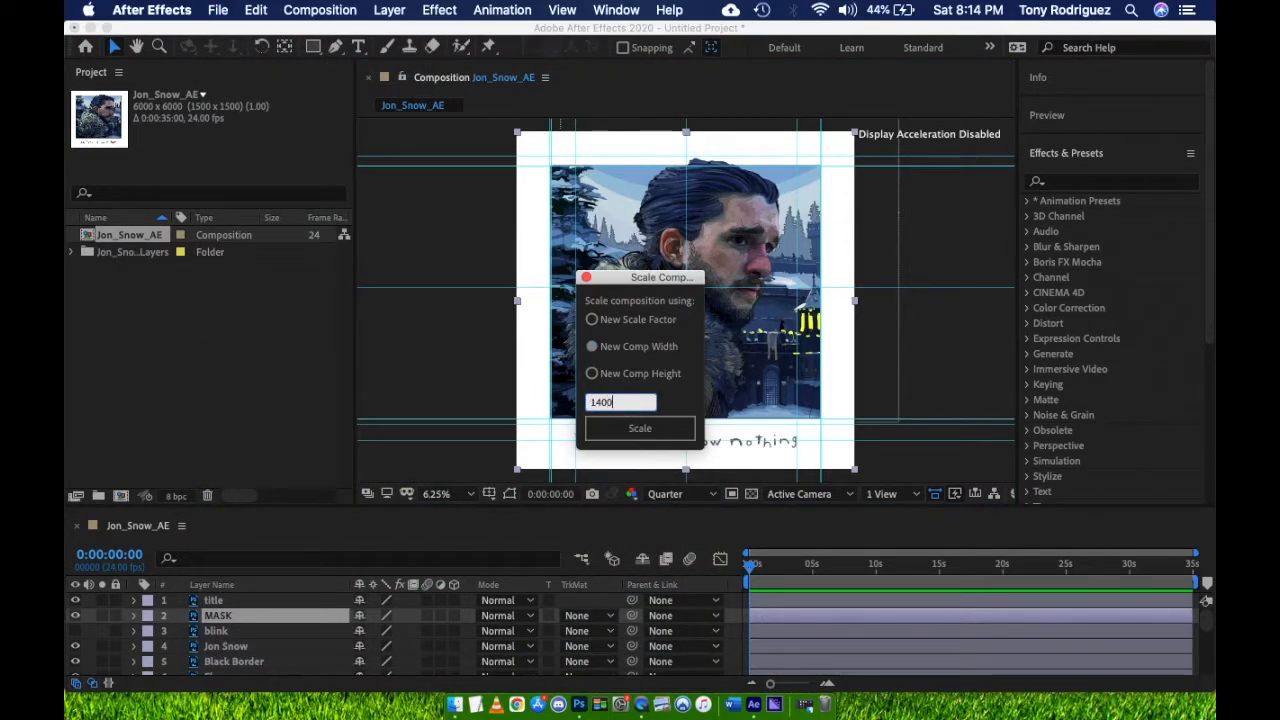
pyautogui.click(643, 428)
# Place nine puppet pins along the base of the tree line on the Trees left layer
pyautogui.scroll(2, 810, 325)
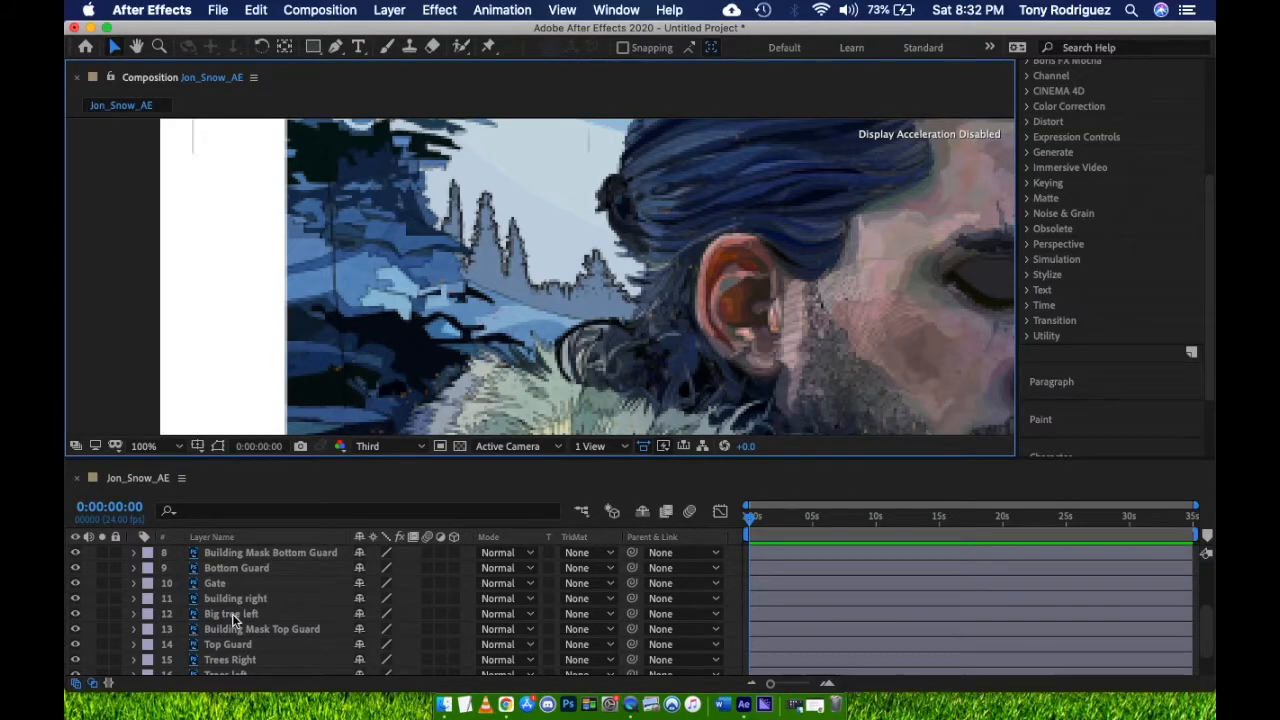
pyautogui.scroll(-1, 232, 648)
pyautogui.scroll(-1, 232, 648)
pyautogui.click(240, 645)
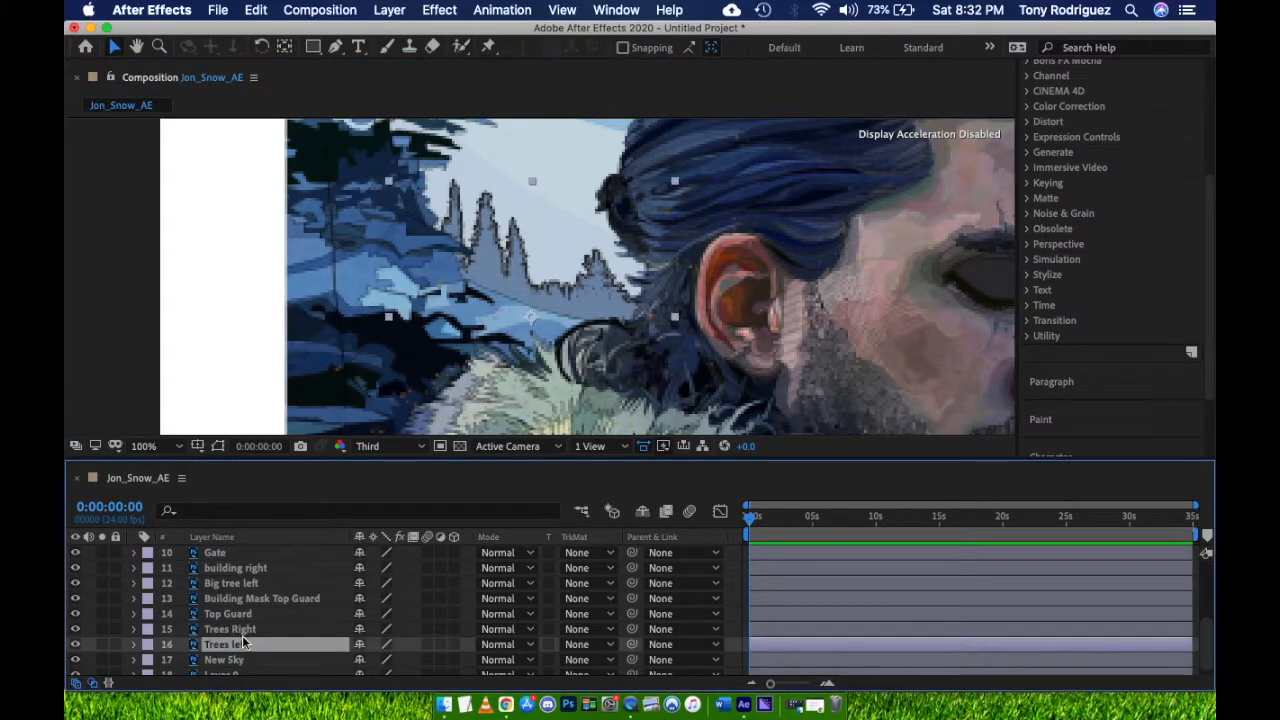
pyautogui.click(488, 49)
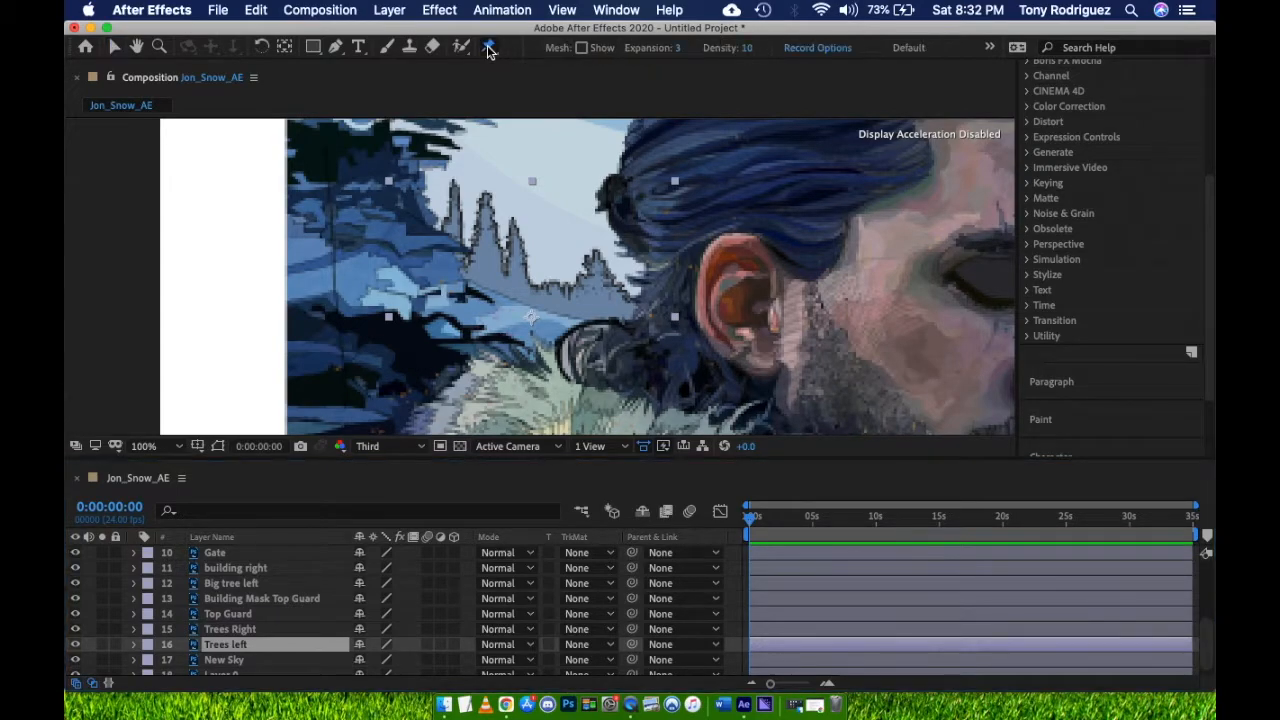
pyautogui.click(446, 268)
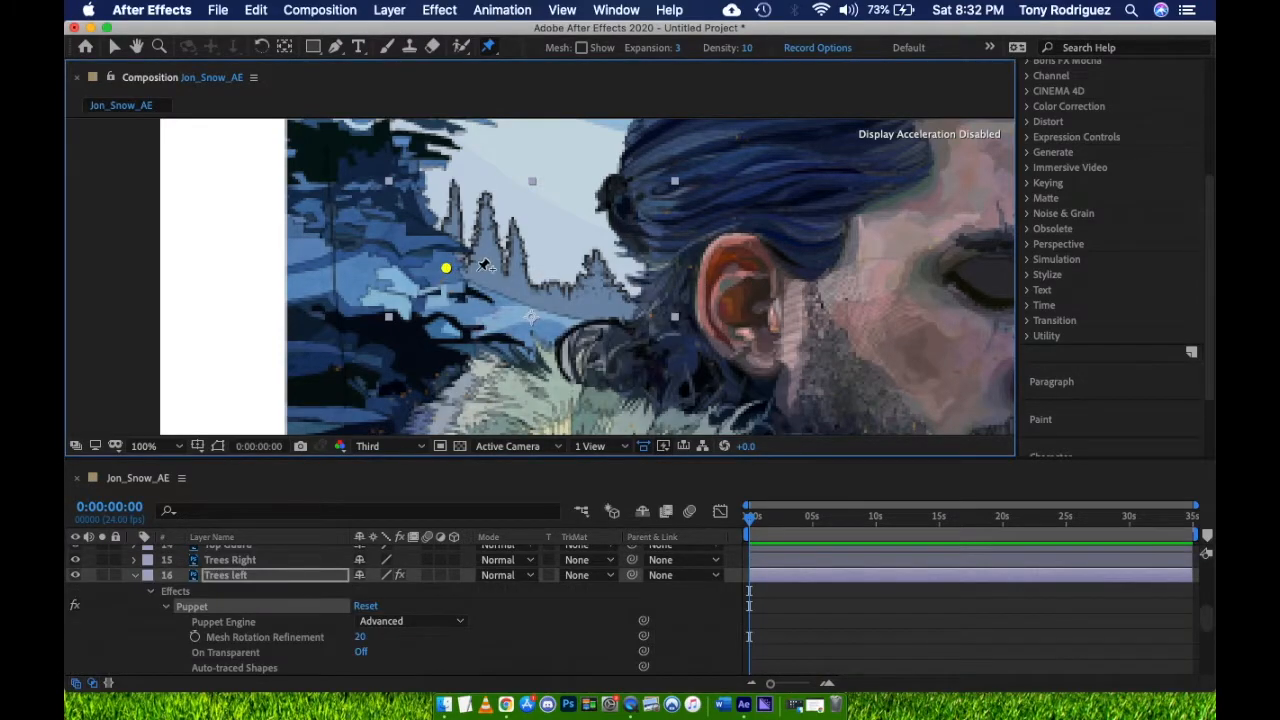
pyautogui.click(463, 275)
pyautogui.click(481, 271)
pyautogui.click(496, 273)
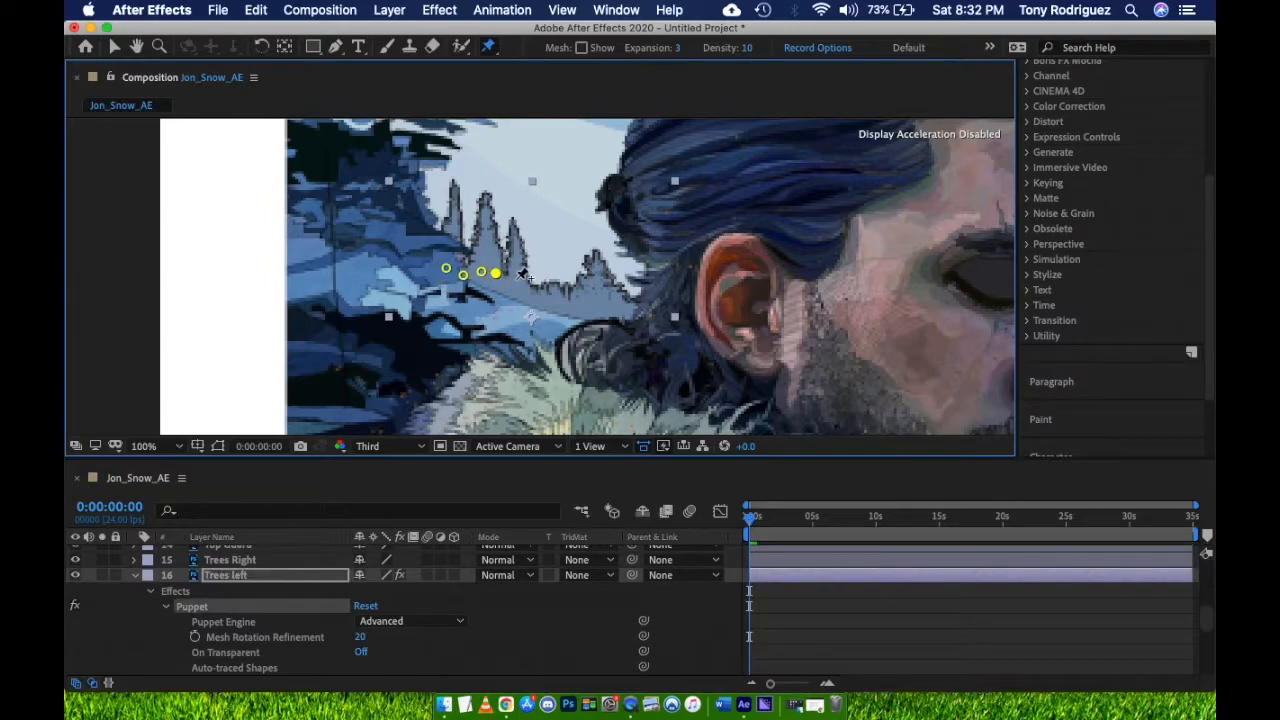
pyautogui.click(511, 280)
pyautogui.click(524, 287)
pyautogui.click(559, 293)
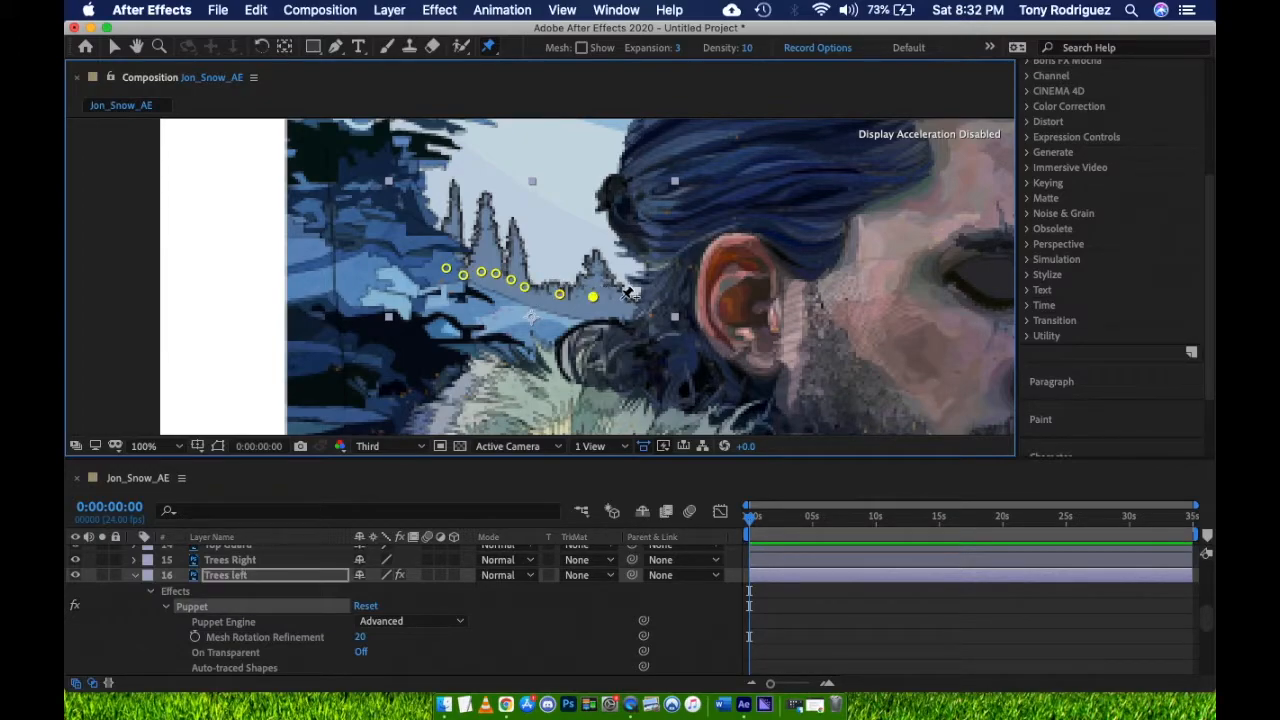
pyautogui.click(624, 299)
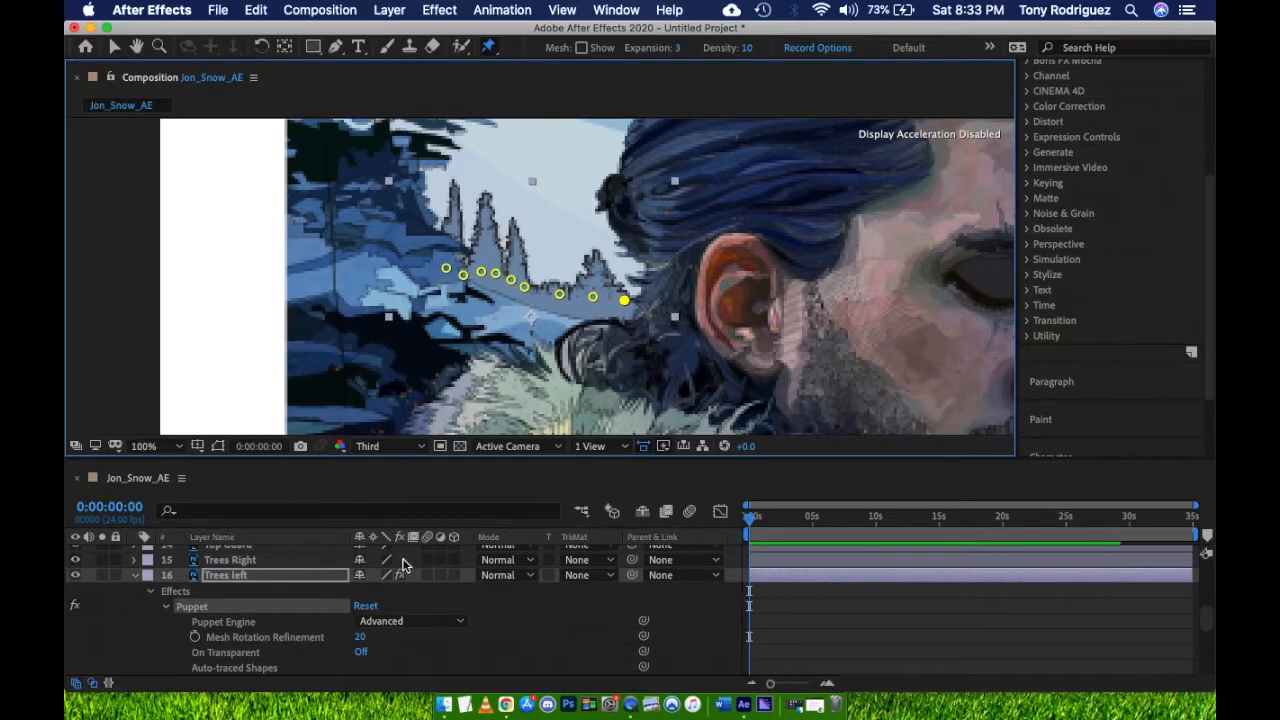
# Reveal the Trees left keyframes and delete the position keyframes of all nine base pins
pyautogui.click(237, 585)
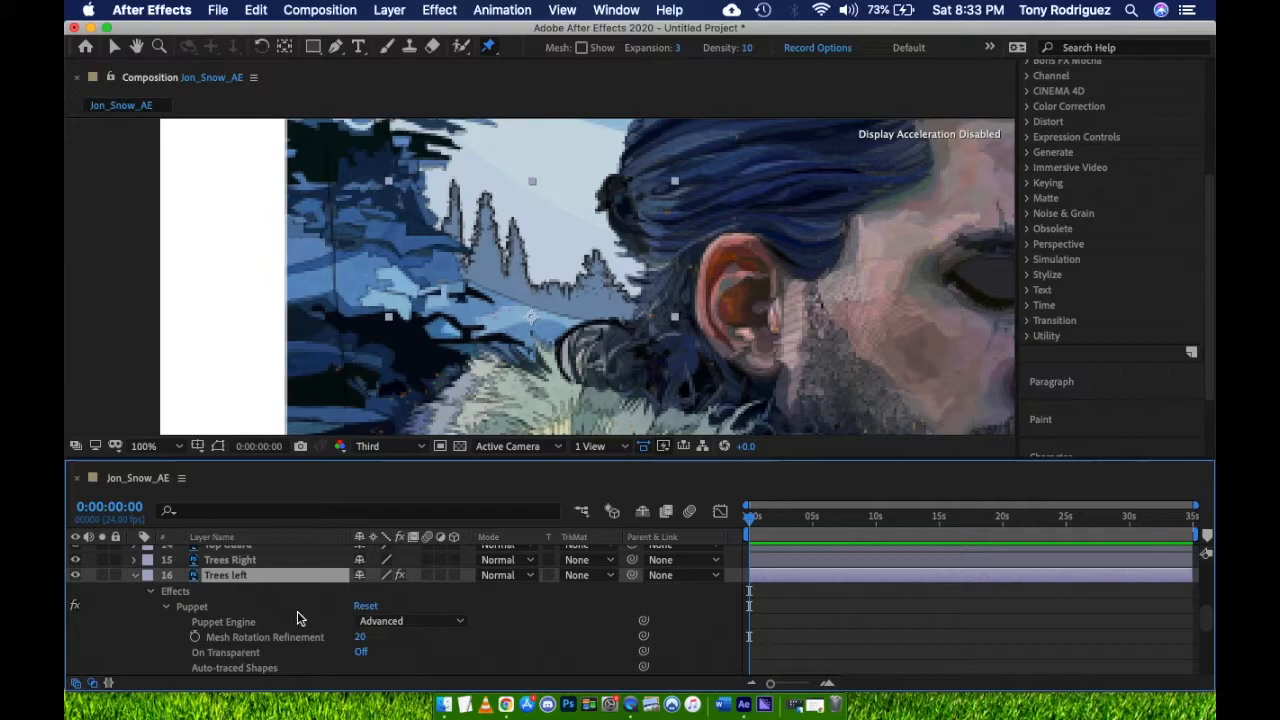
pyautogui.press('u')
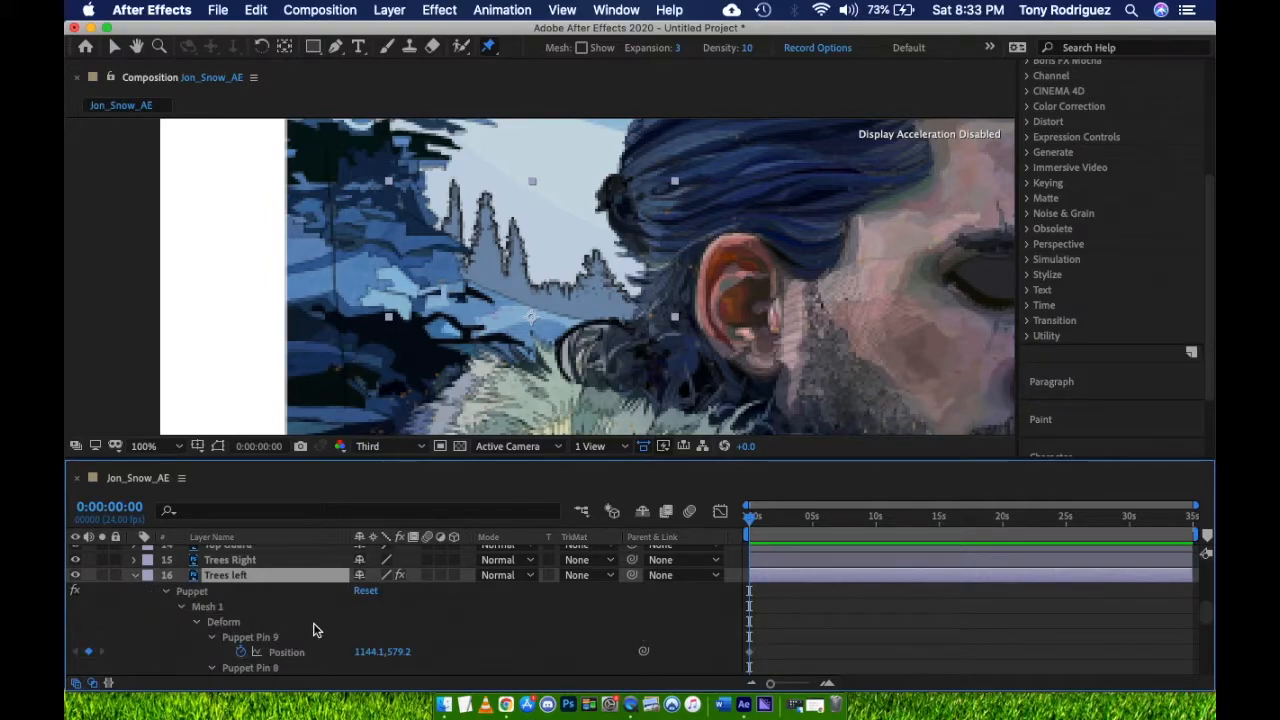
pyautogui.scroll(-5, 775, 604)
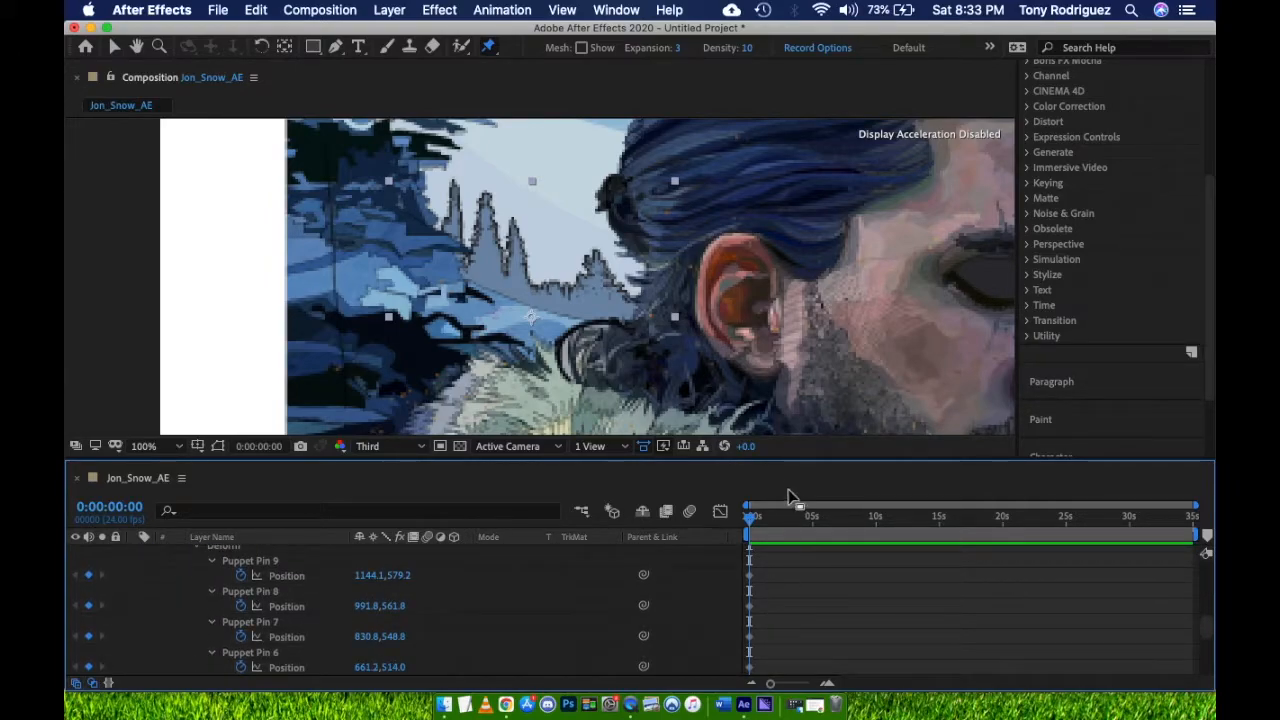
pyautogui.moveTo(782, 462); pyautogui.dragTo(787, 254)
pyautogui.moveTo(752, 318); pyautogui.dragTo(876, 338)
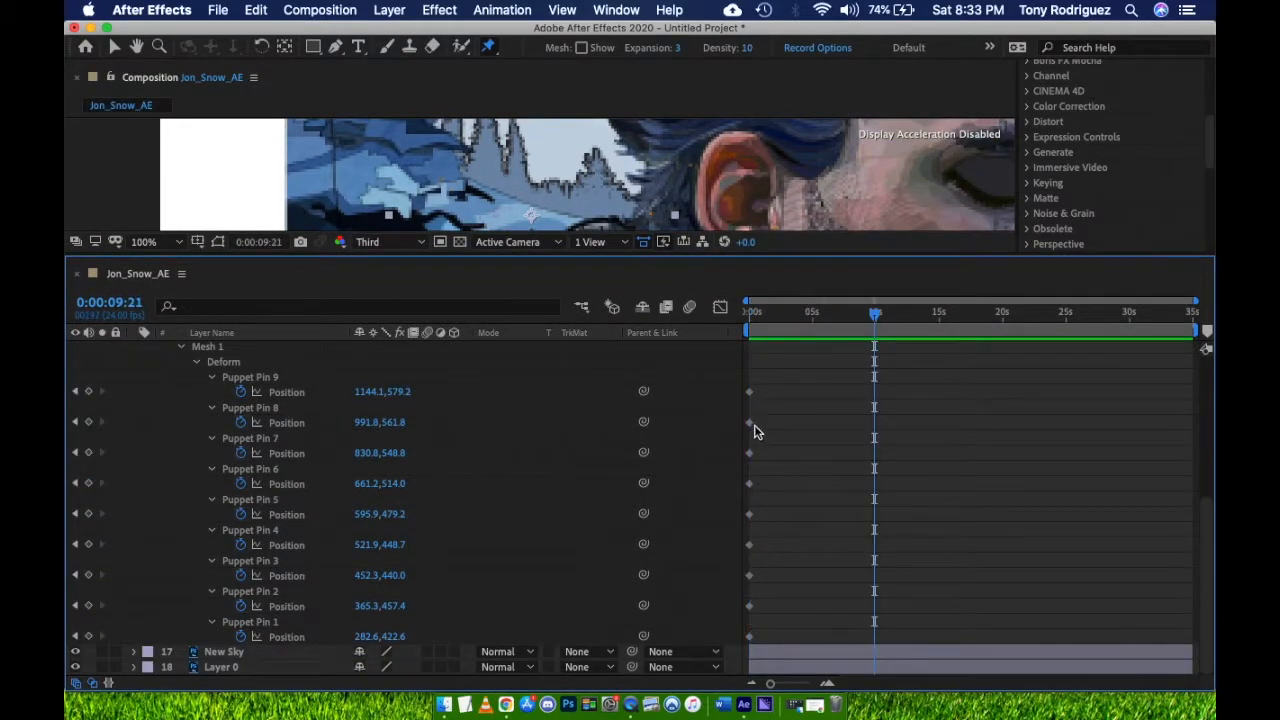
pyautogui.moveTo(758, 390); pyautogui.dragTo(737, 651)
pyautogui.press('Delete')
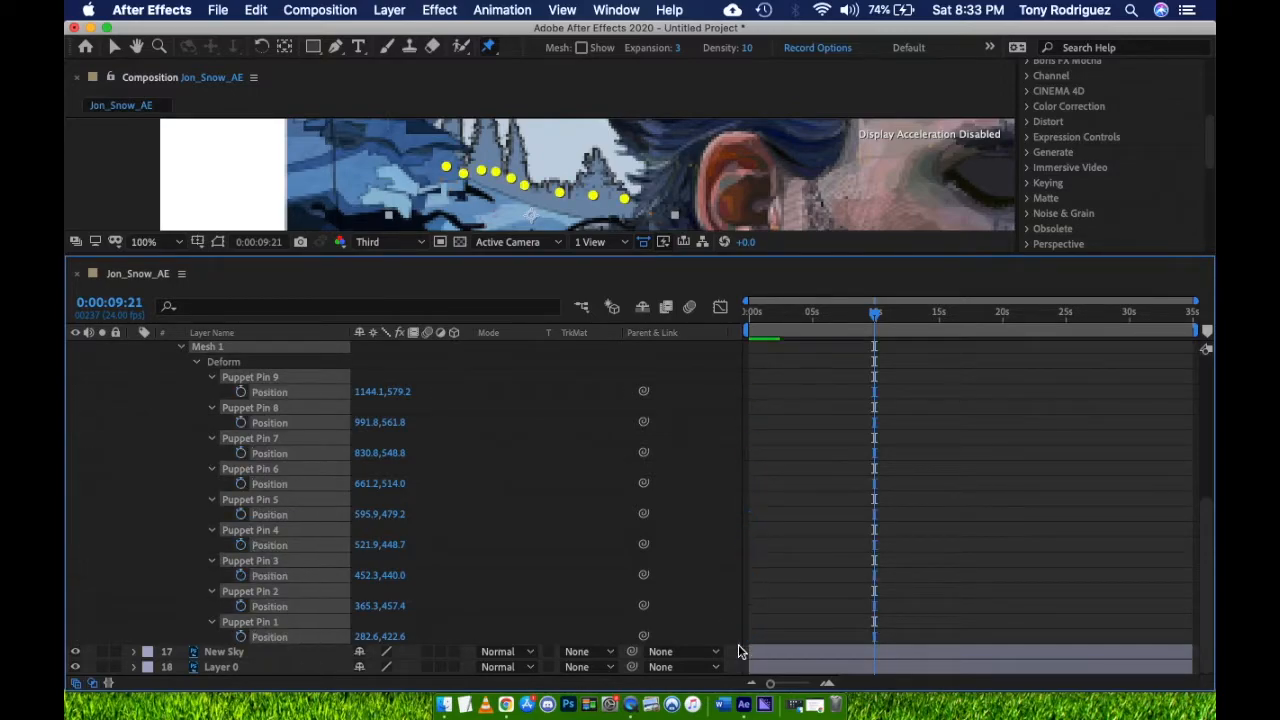
# At time 0:00:00:00, add puppet pins to the tips of the four tall trees on the Trees left layer
pyautogui.moveTo(880, 314); pyautogui.dragTo(731, 303)
pyautogui.scroll(5, 523, 423)
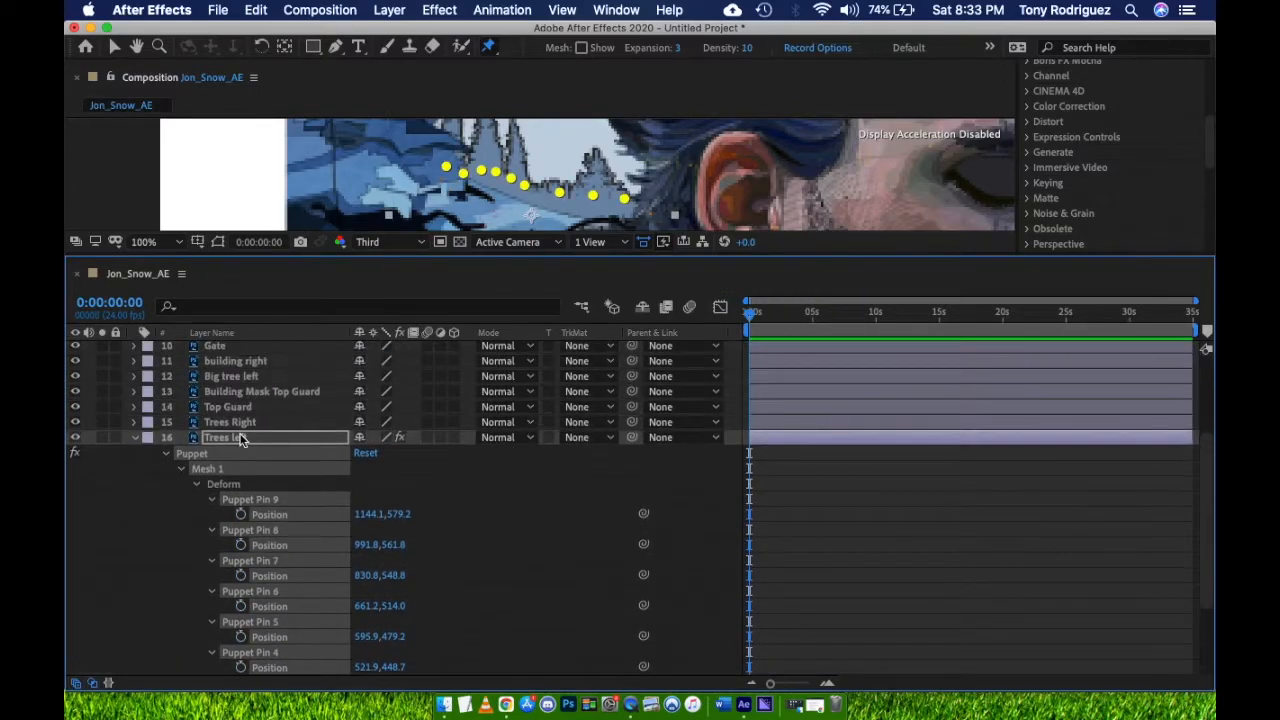
pyautogui.click(240, 438)
pyautogui.press('u')
pyautogui.moveTo(800, 262); pyautogui.dragTo(790, 564)
pyautogui.click(462, 234)
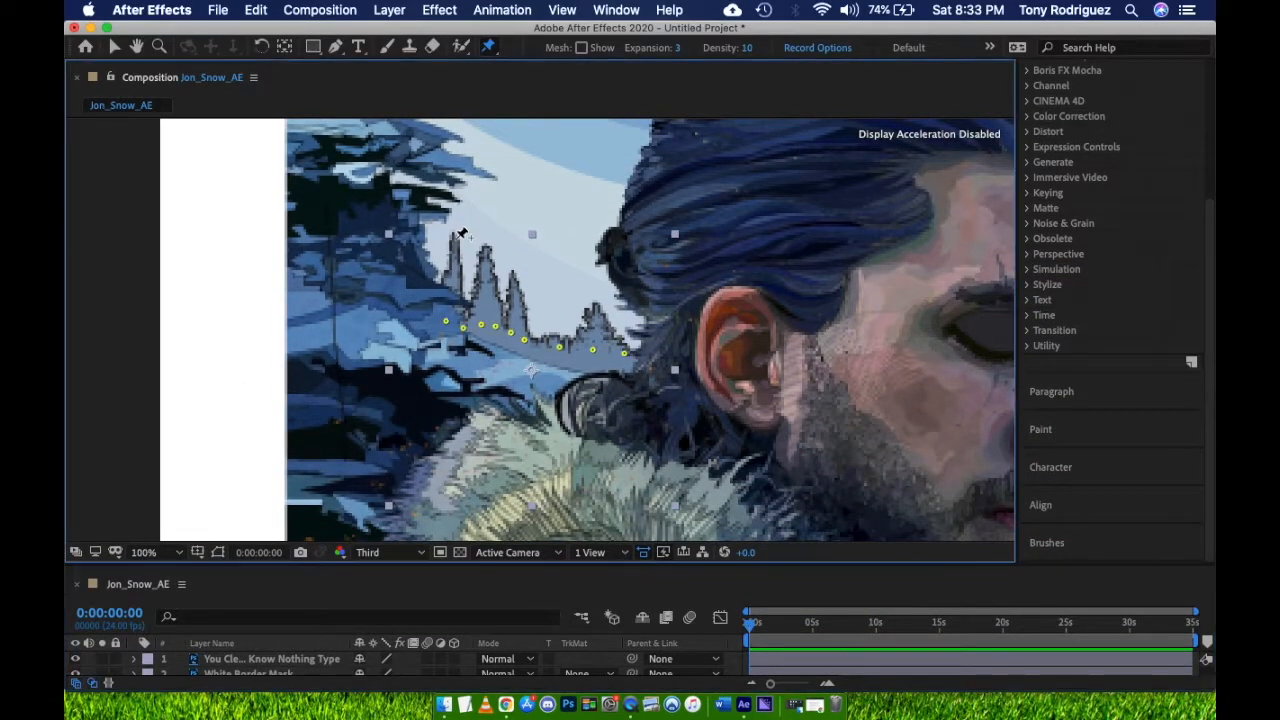
pyautogui.click(454, 239)
pyautogui.click(484, 251)
pyautogui.click(513, 278)
pyautogui.click(599, 311)
# Animate Puppet Pin 13 on Trees left, keyframing its position at 991.8,379.1 on the first frame and 1039.7,374.7 at 0:00:02:13
pyautogui.moveTo(782, 567); pyautogui.dragTo(777, 399)
pyautogui.scroll(-5, 335, 547)
pyautogui.click(225, 643)
pyautogui.press('u')
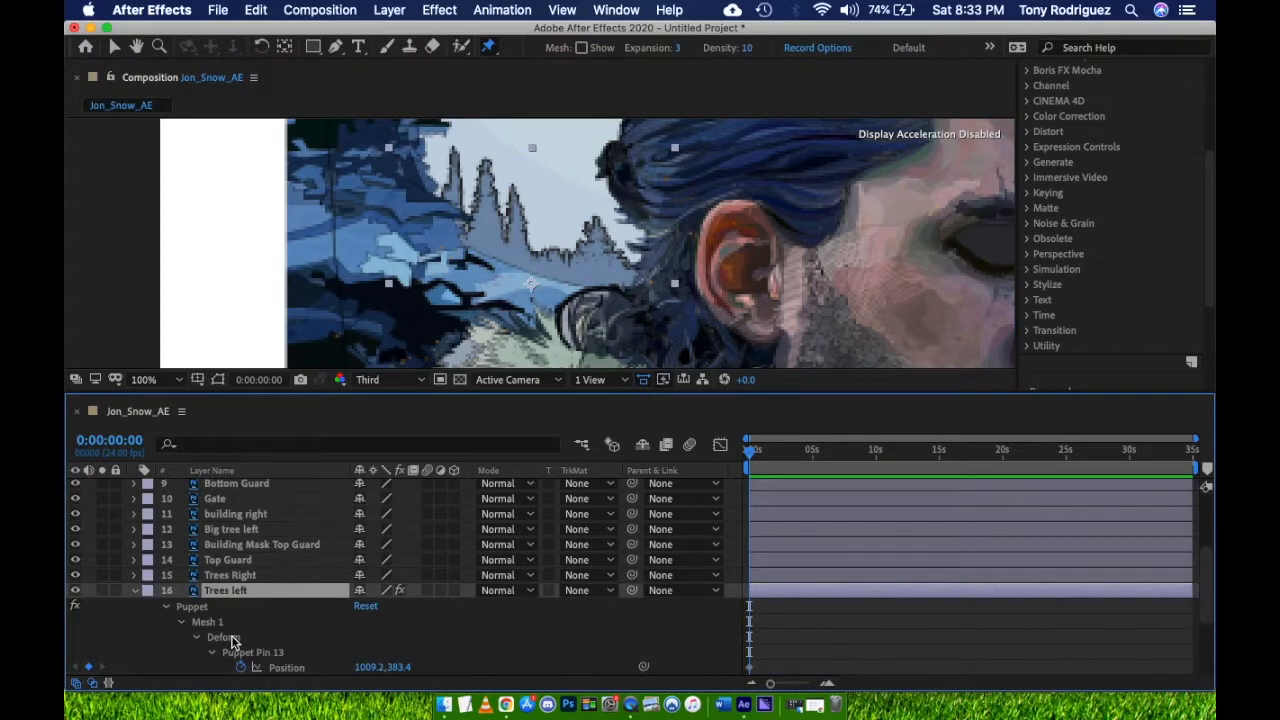
pyautogui.scroll(-5, 303, 637)
pyautogui.moveTo(595, 221)
pyautogui.mouseDown()
pyautogui.moveTo(582, 221)
pyautogui.moveTo(595, 229)
pyautogui.mouseUp()
pyautogui.moveTo(745, 452); pyautogui.dragTo(781, 467)
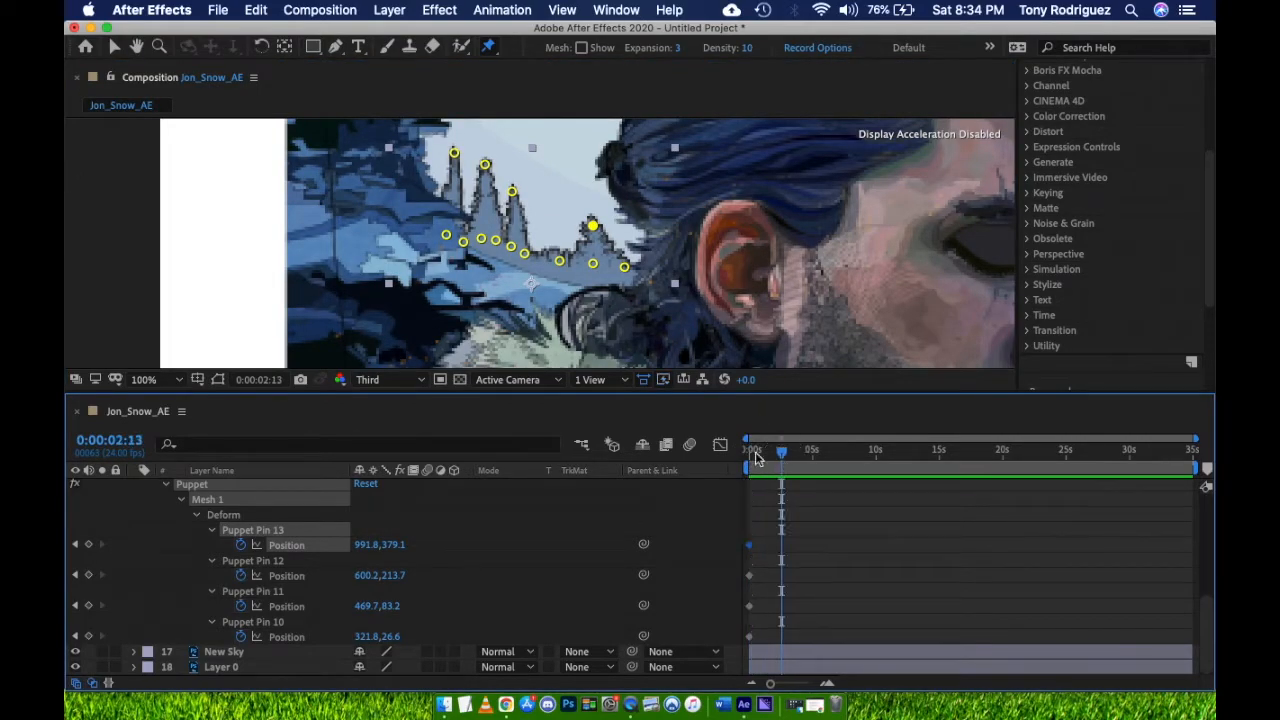
pyautogui.moveTo(596, 229); pyautogui.dragTo(604, 228)
# Add a loopOut() expression to Puppet Pin 13's position on Trees left and preview the loop from the first frame
pyautogui.moveTo(781, 452); pyautogui.dragTo(796, 466)
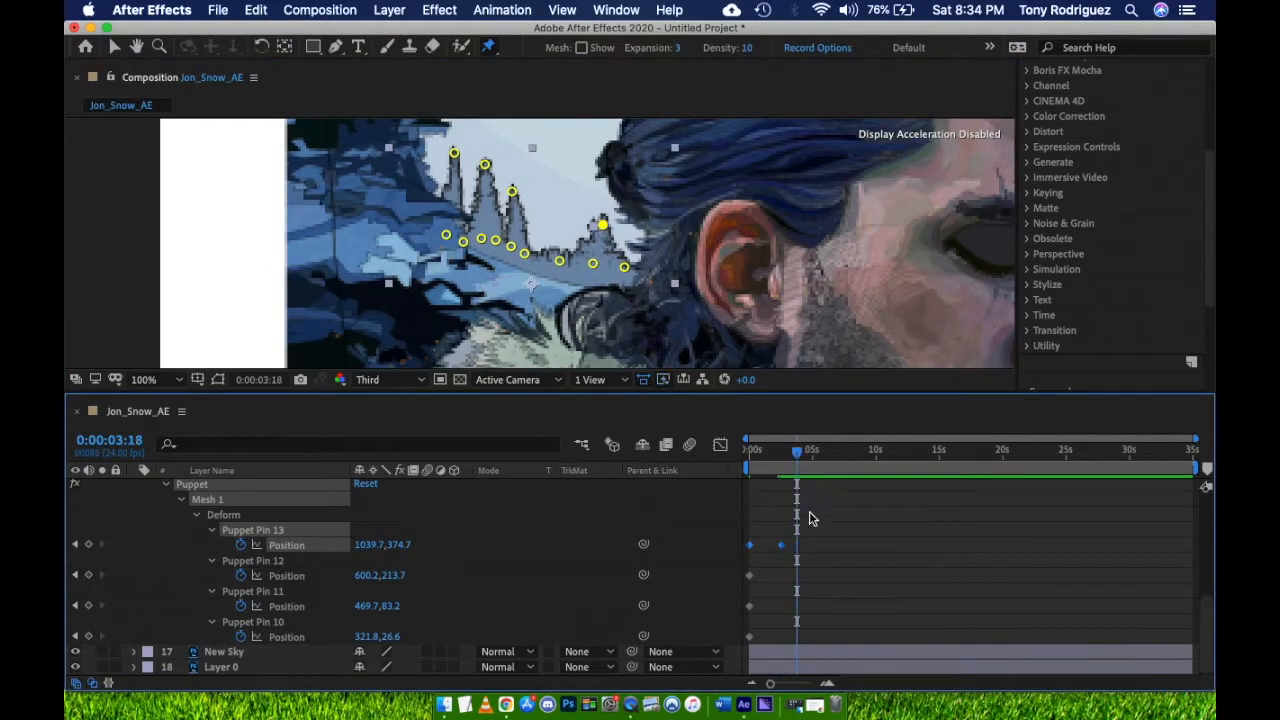
pyautogui.keyDown('alt'); pyautogui.click(241, 546); pyautogui.keyUp('alt')
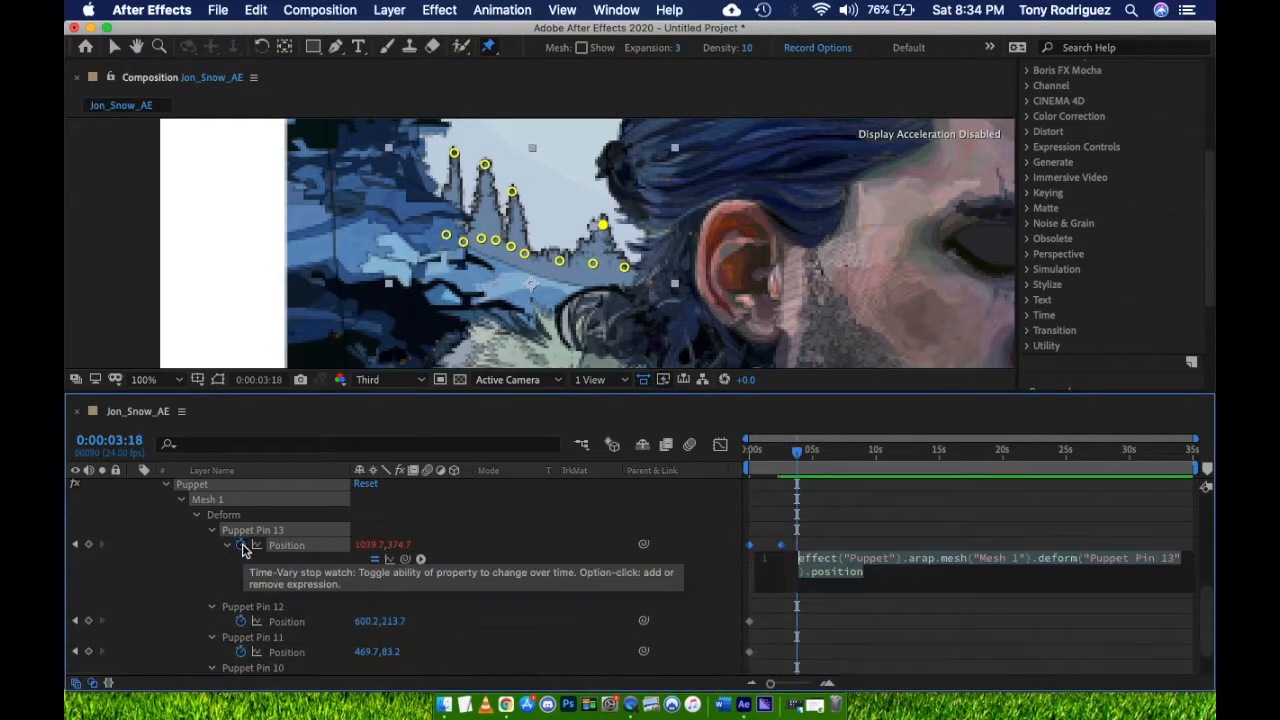
pyautogui.write('loopou')
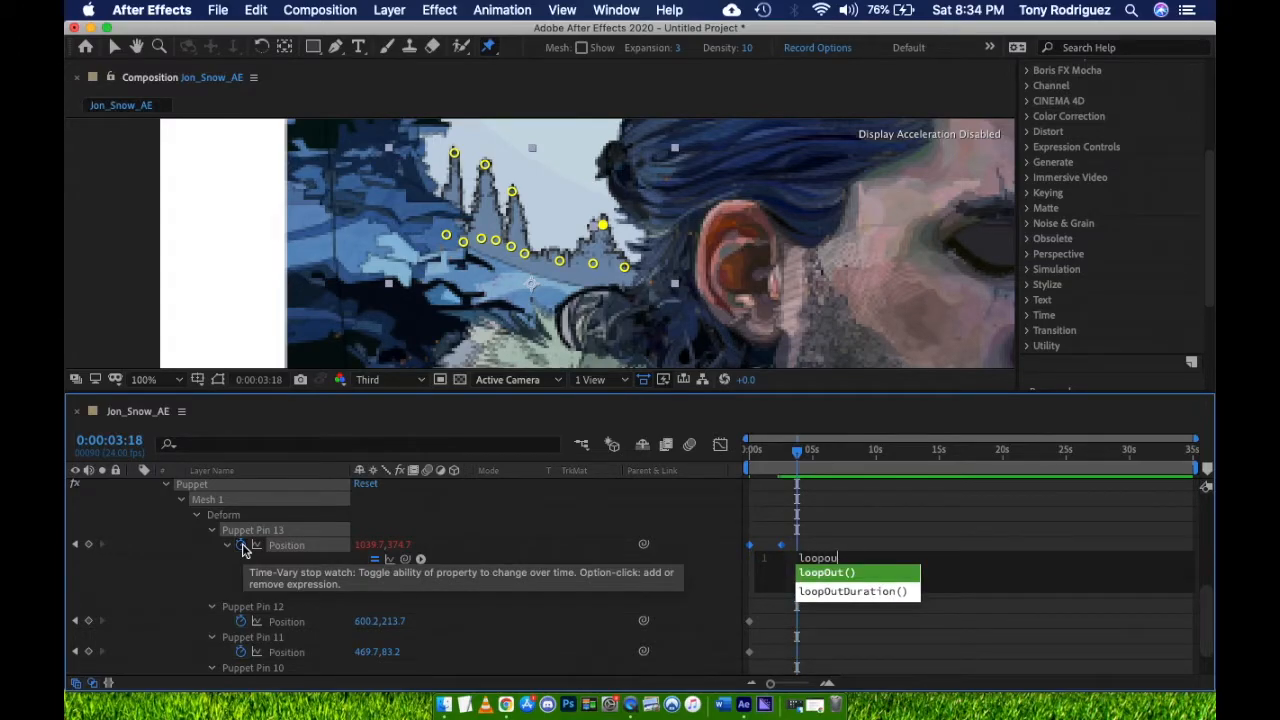
pyautogui.press('Return')
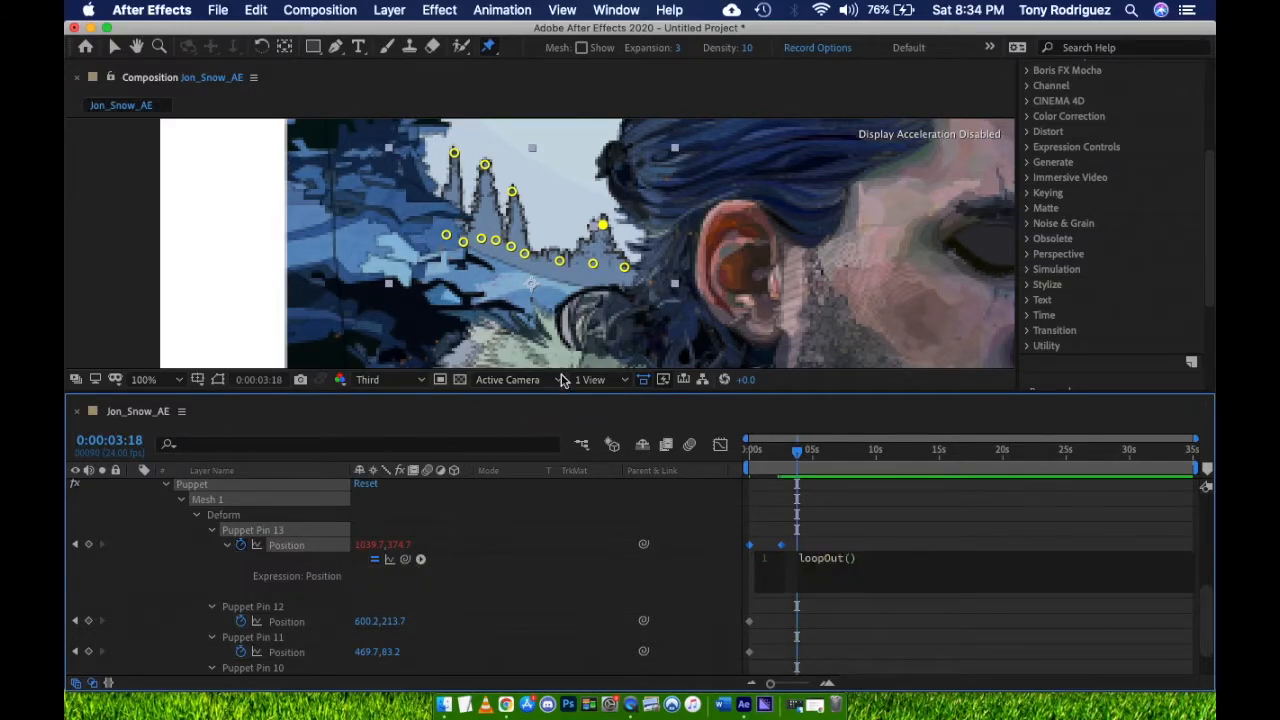
pyautogui.click(628, 420)
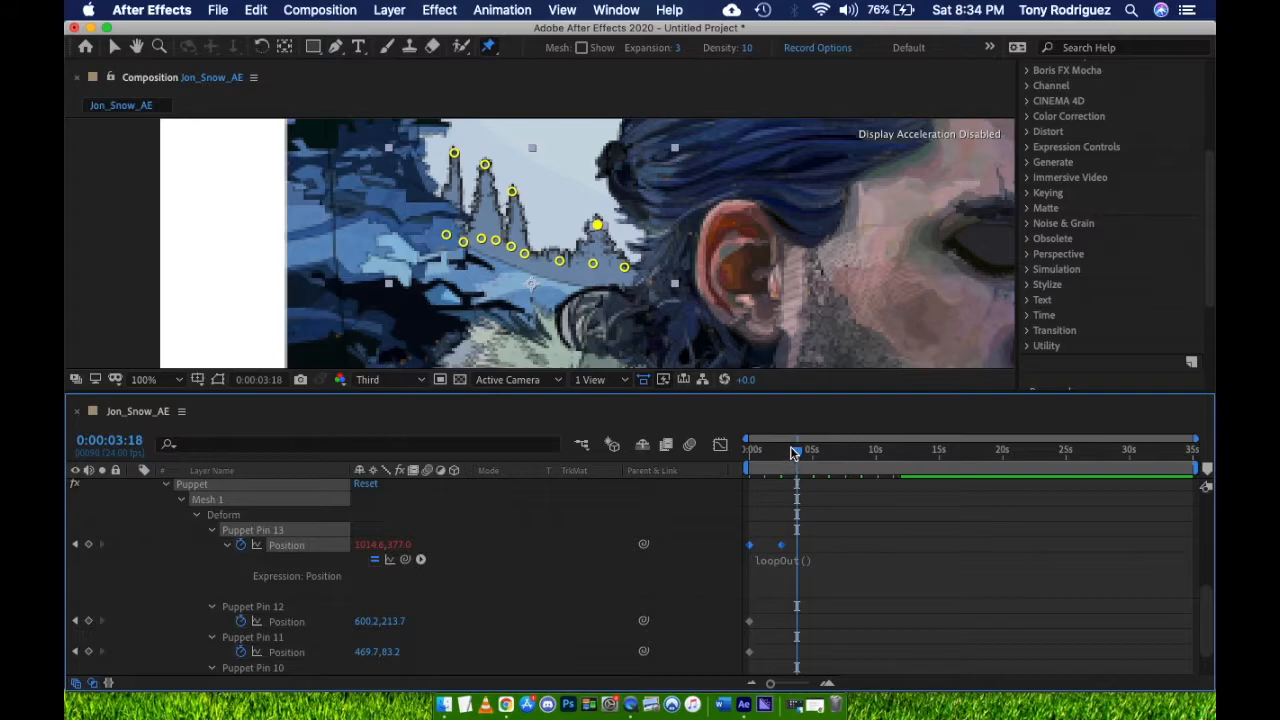
pyautogui.moveTo(800, 460); pyautogui.dragTo(751, 450)
pyautogui.press('space')
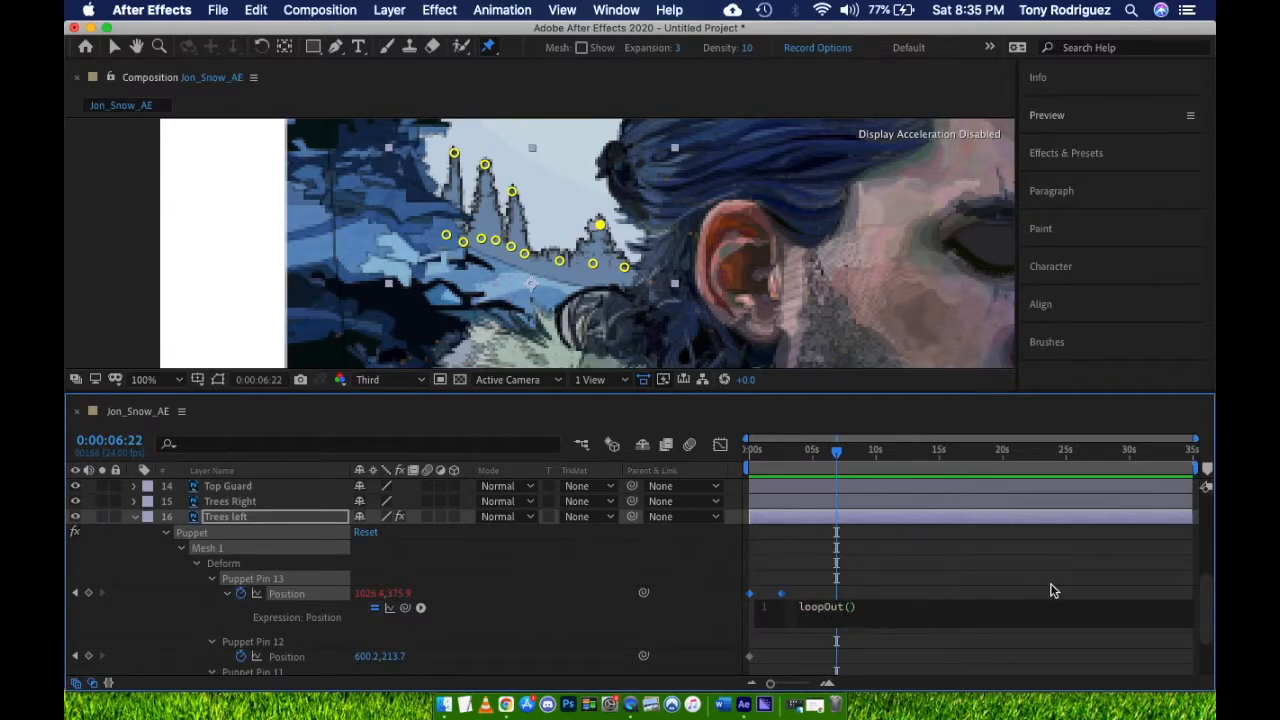
# Change Puppet Pin 13's position expression to loopOut("pingpong")
pyautogui.write('"pi')
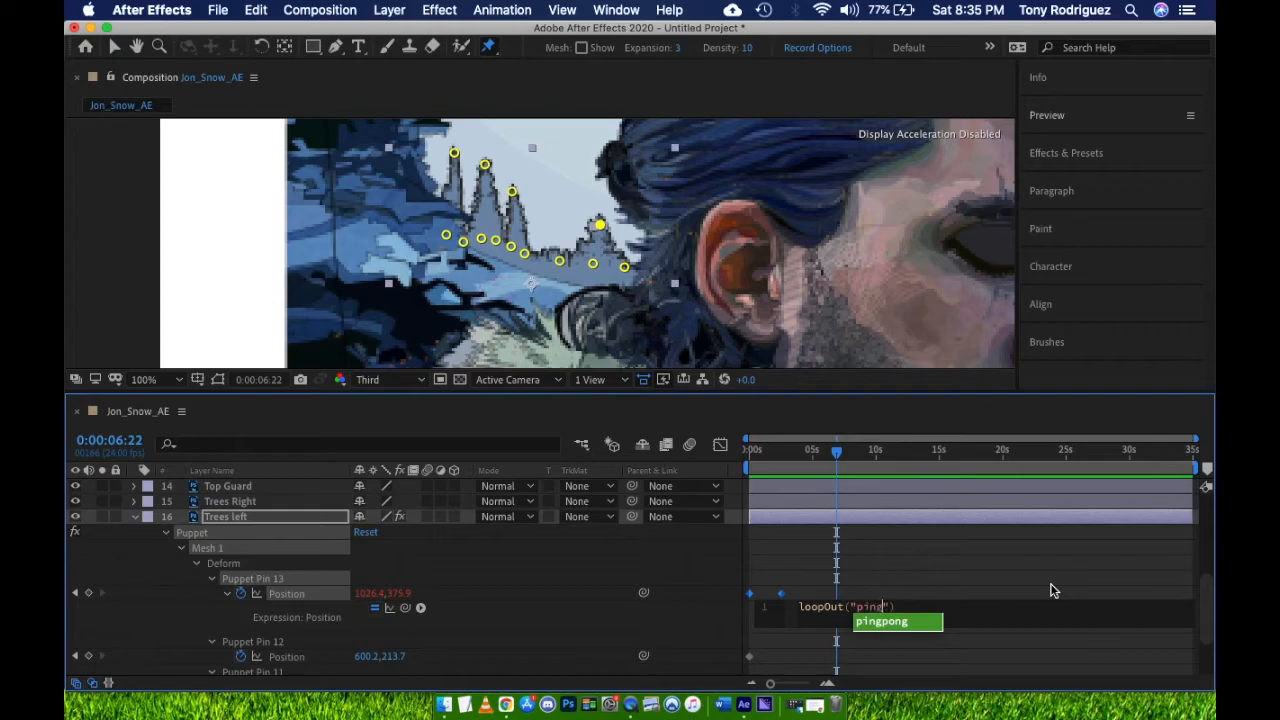
pyautogui.write('ng')
pyautogui.press('Return')
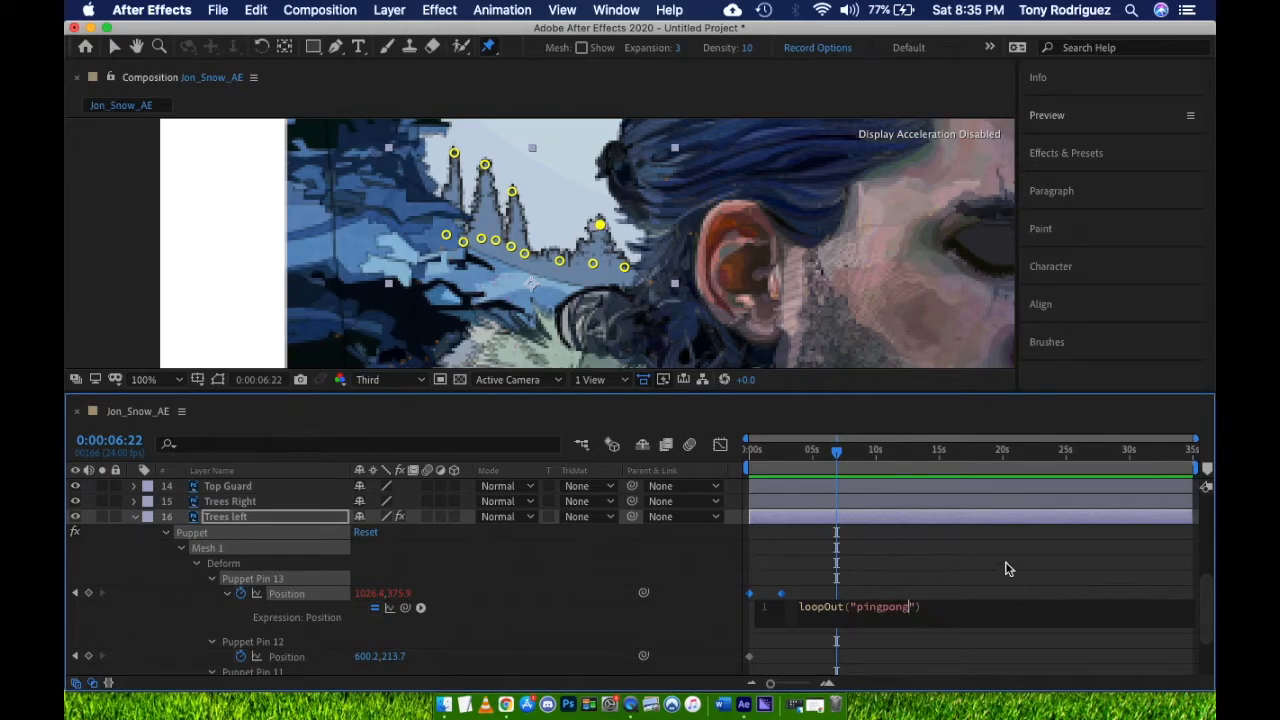
pyautogui.click(1006, 563)
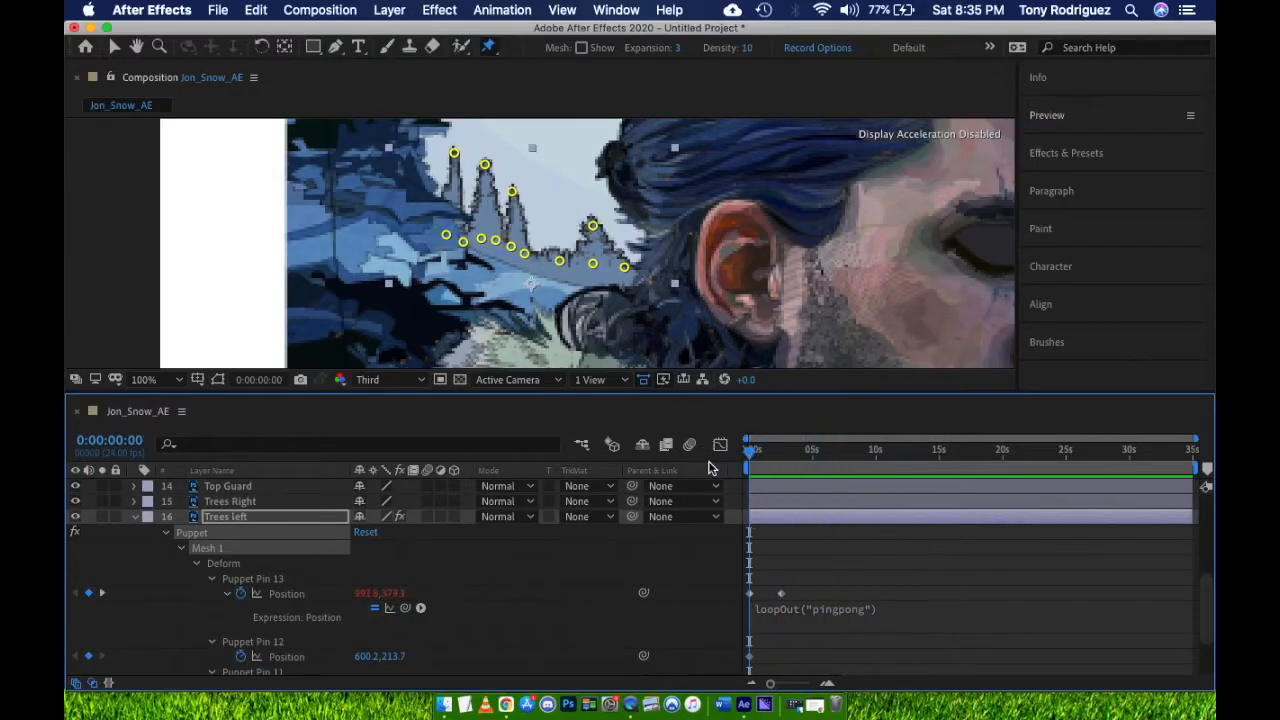
pyautogui.scroll(-2, 811, 579)
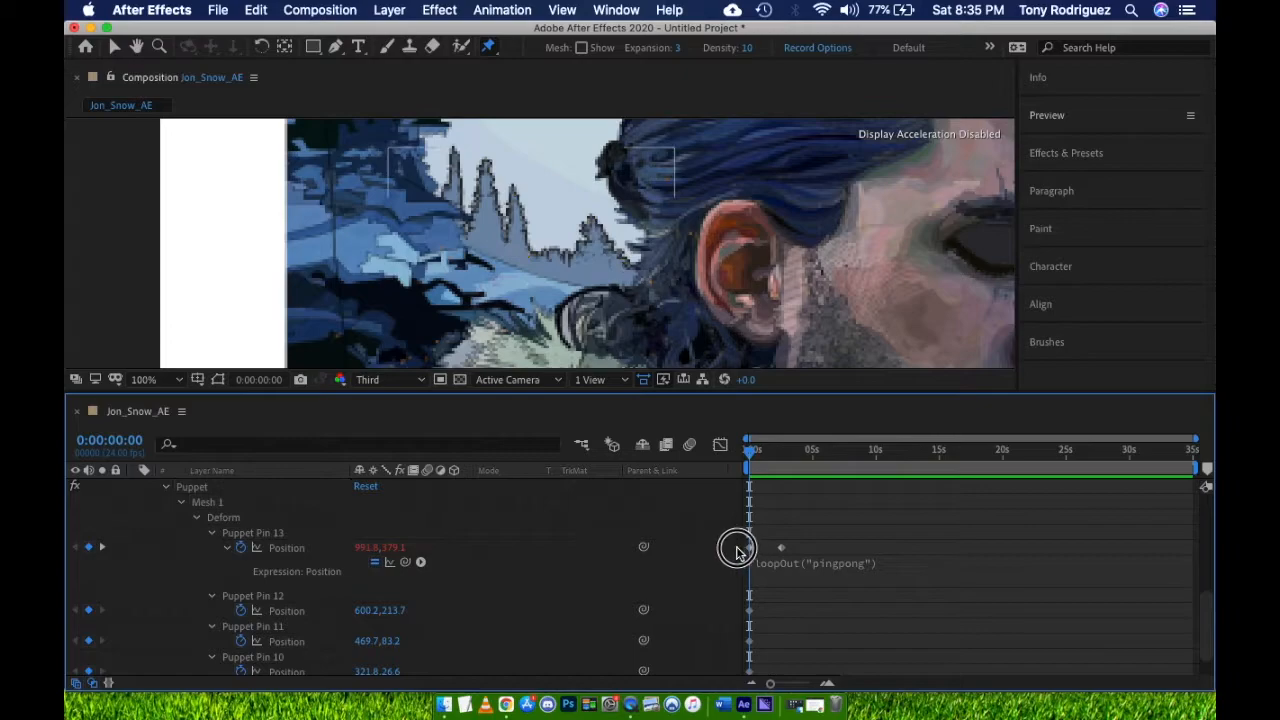
pyautogui.click(780, 548)
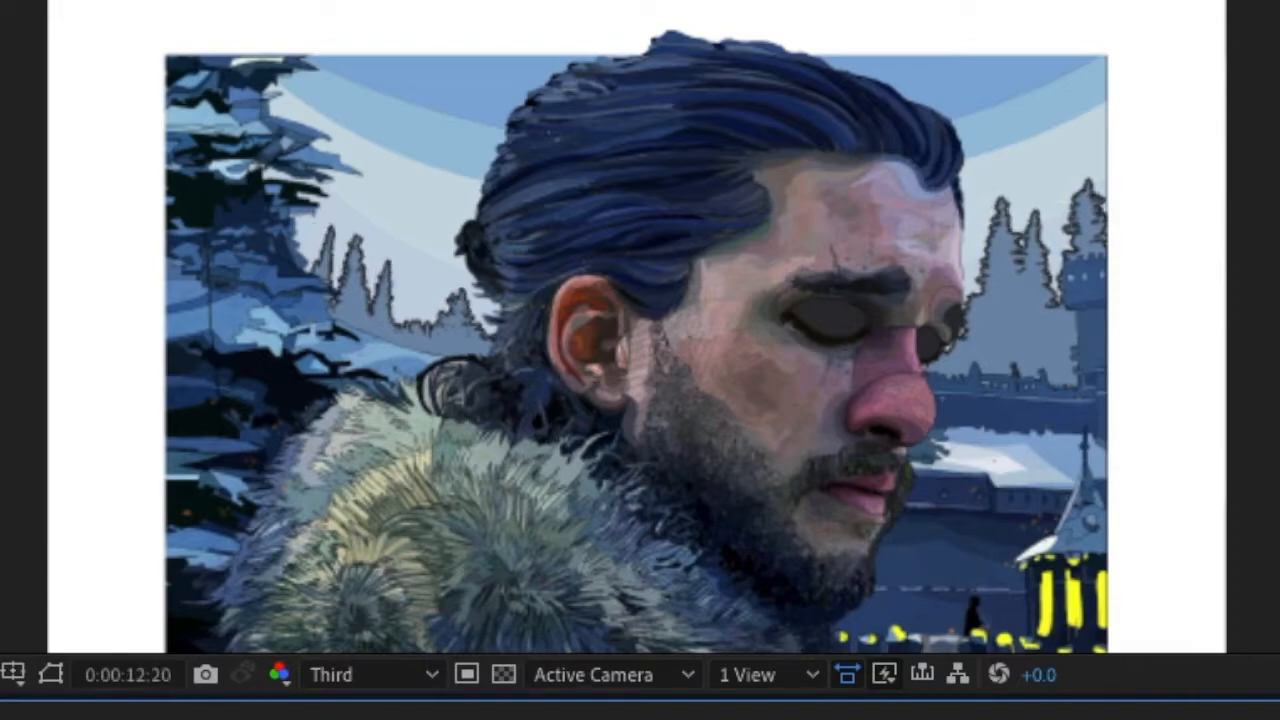
# Stop the preview and place puppet pins on the Big tree left layer, two at the tree's base and one at its tip
pyautogui.press('space')
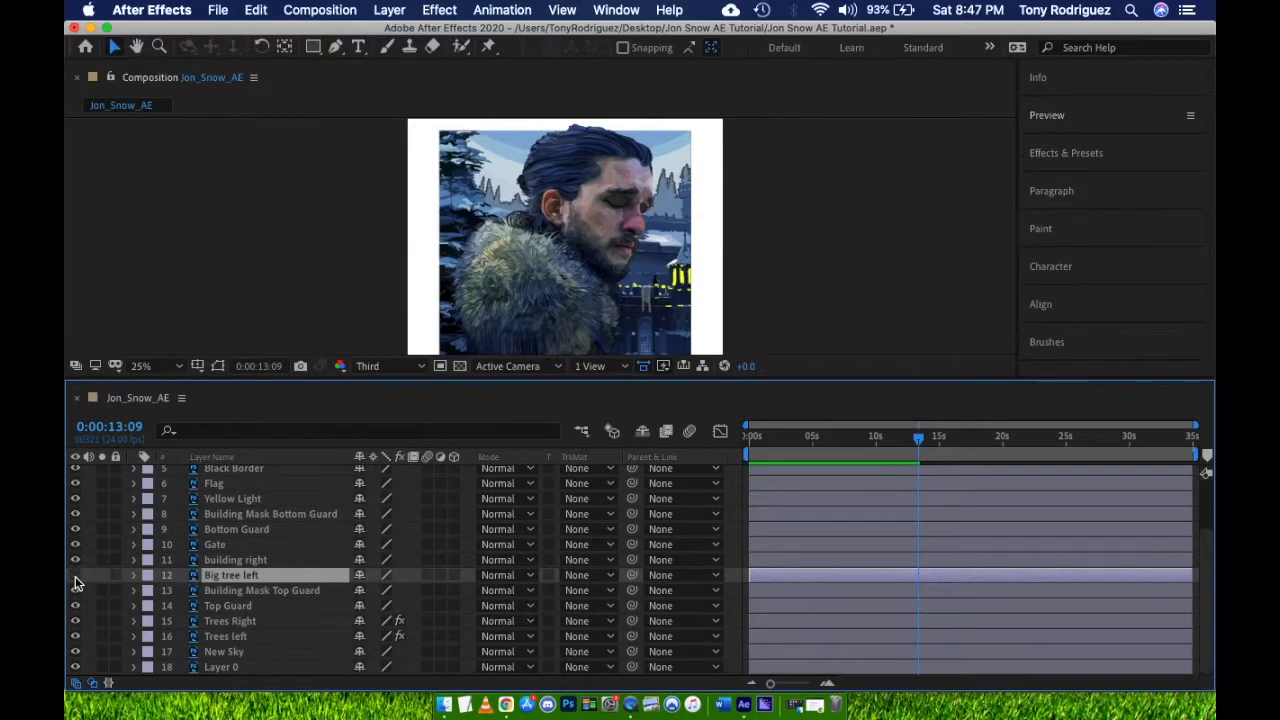
pyautogui.click(75, 576)
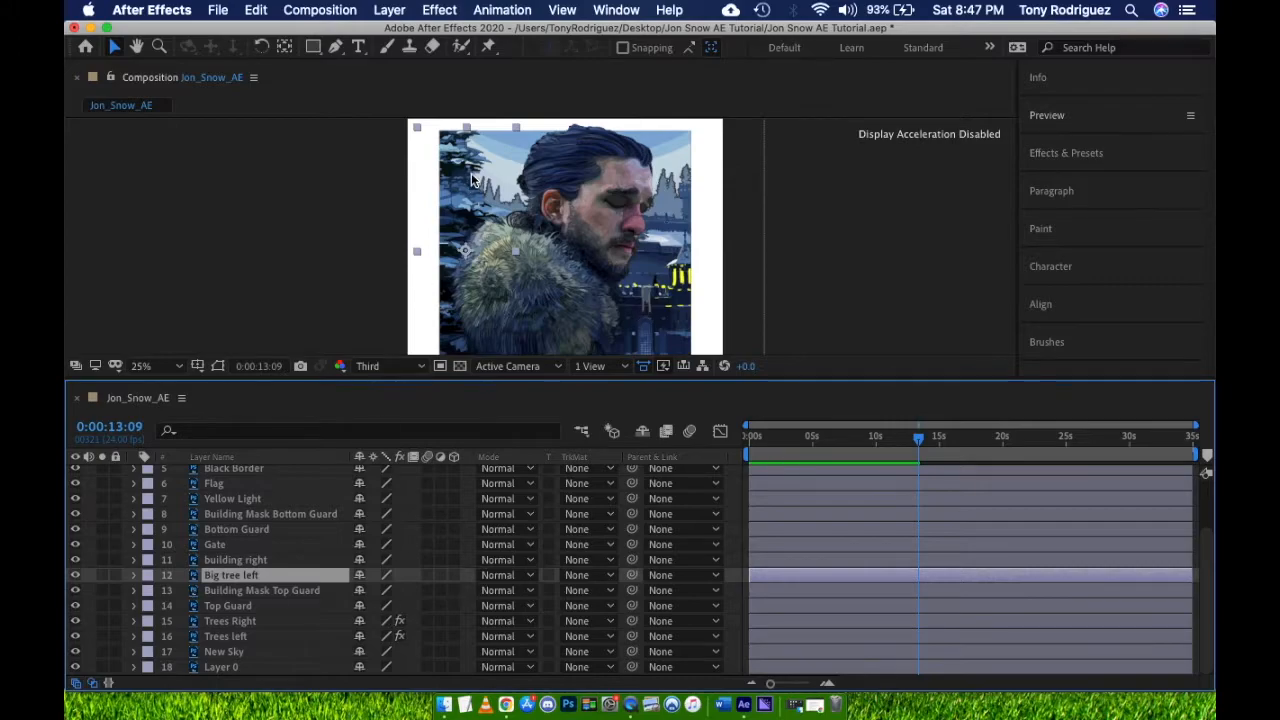
pyautogui.click(489, 46)
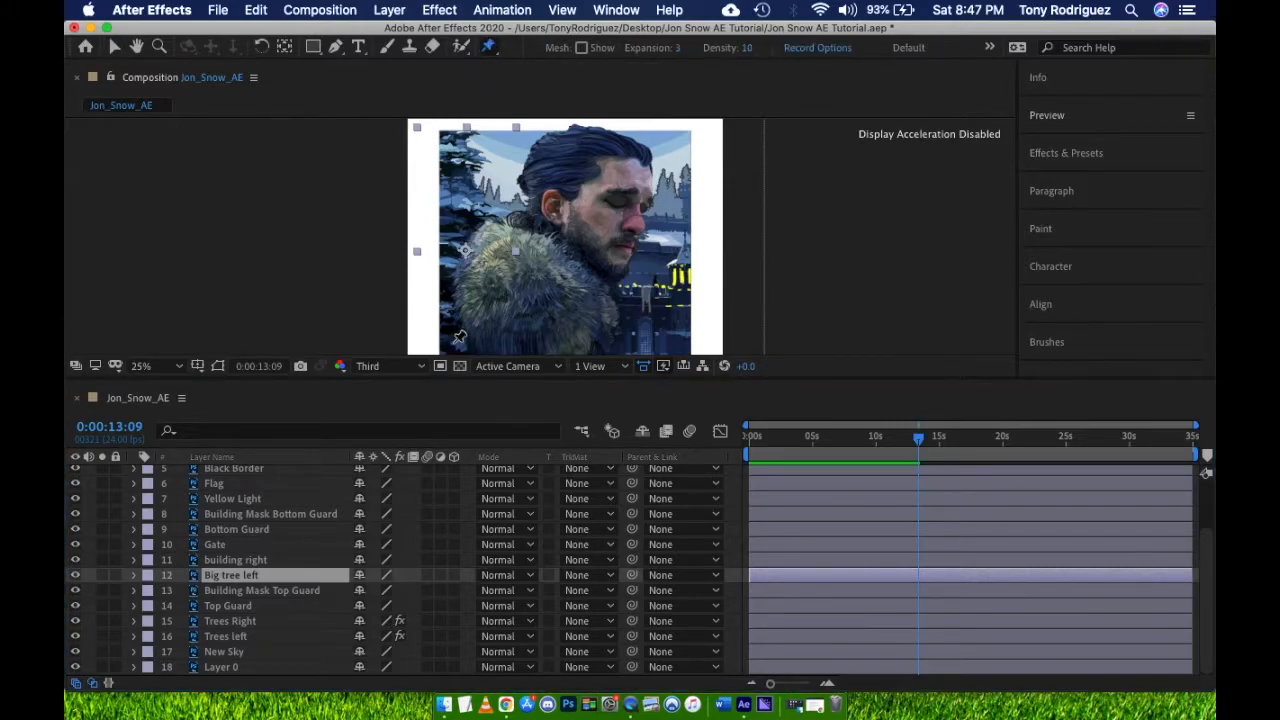
pyautogui.click(443, 344)
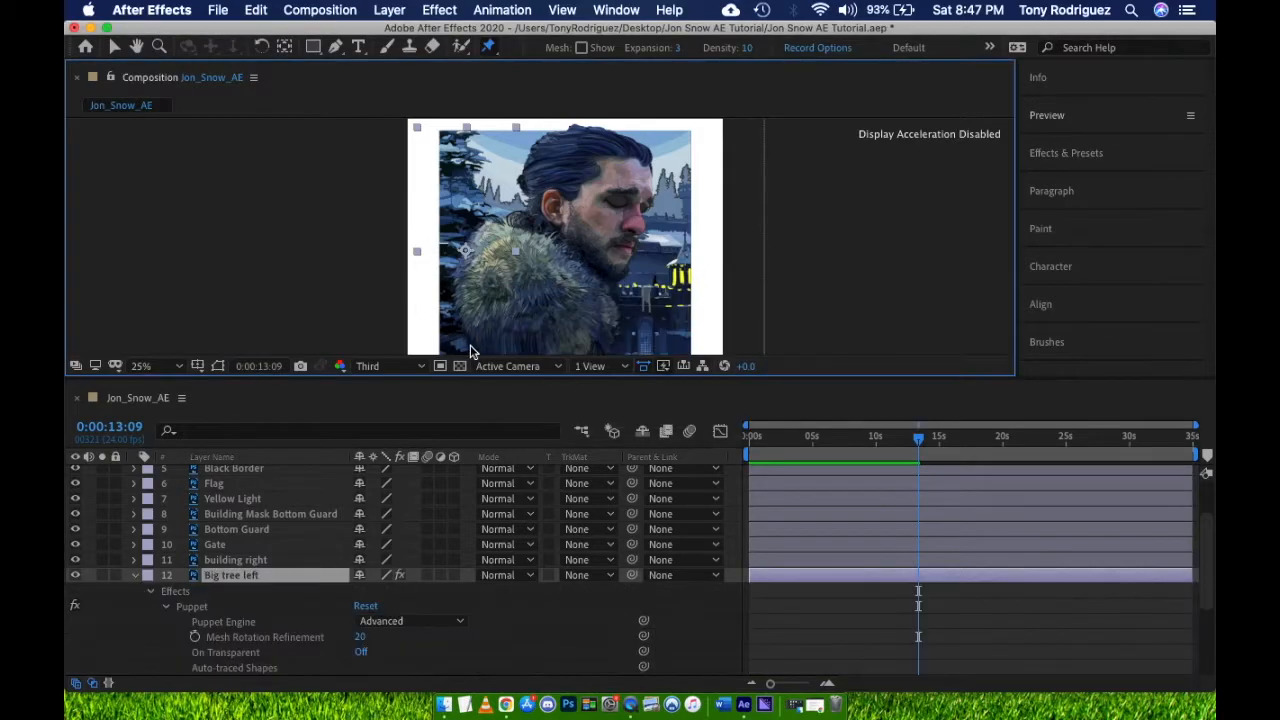
pyautogui.click(478, 343)
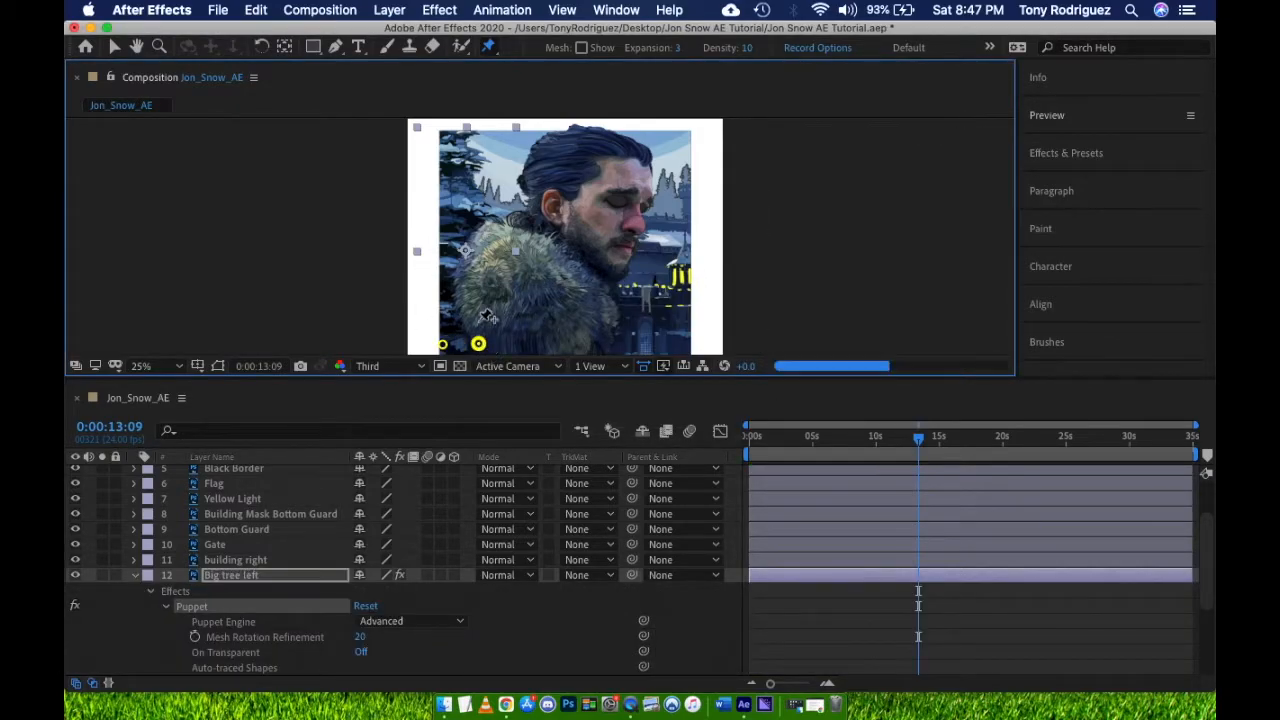
# Reveal the Big tree left keyframes and delete the position keyframes of the two base pins
pyautogui.click(261, 576)
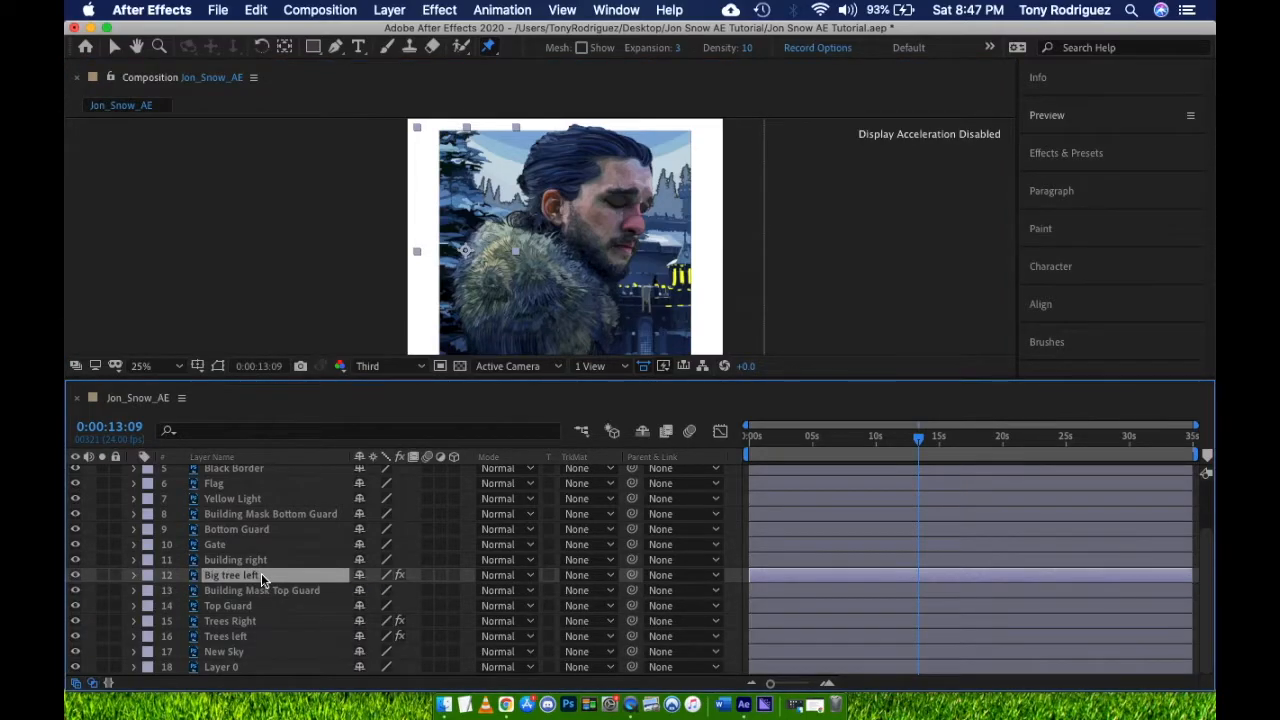
pyautogui.press('u')
pyautogui.scroll(-3, 550, 666)
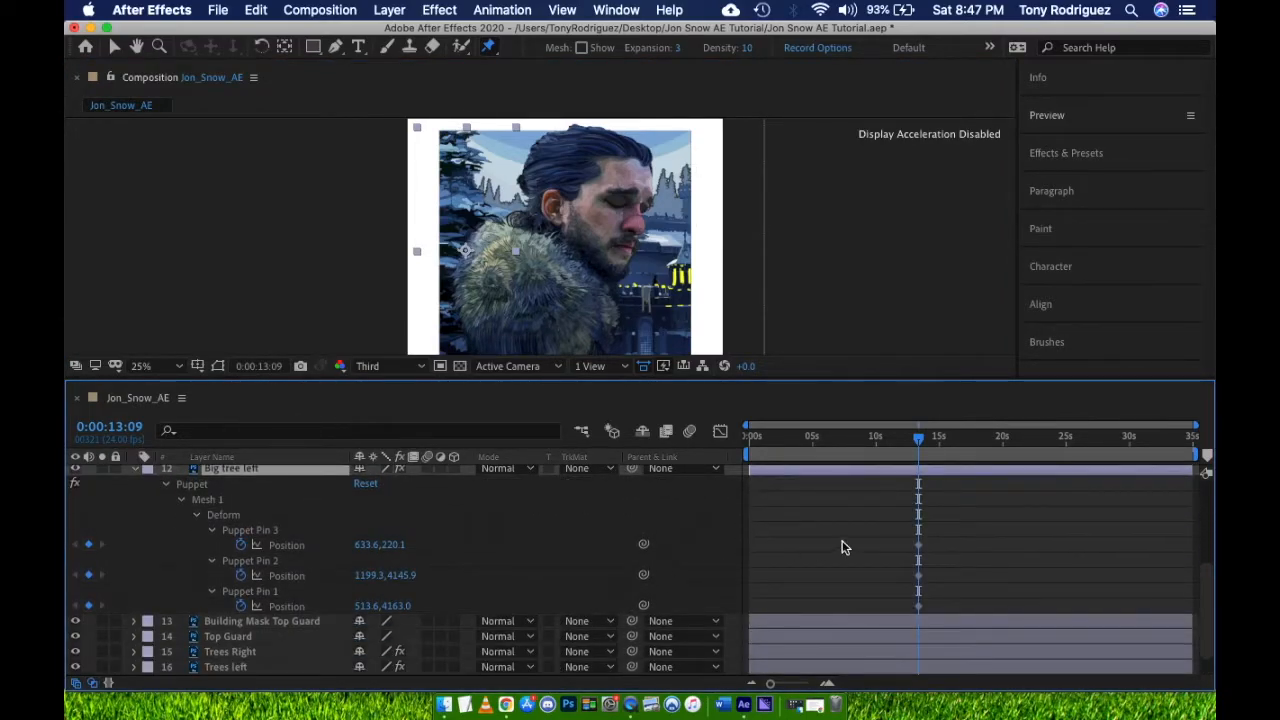
pyautogui.moveTo(920, 440); pyautogui.dragTo(750, 437)
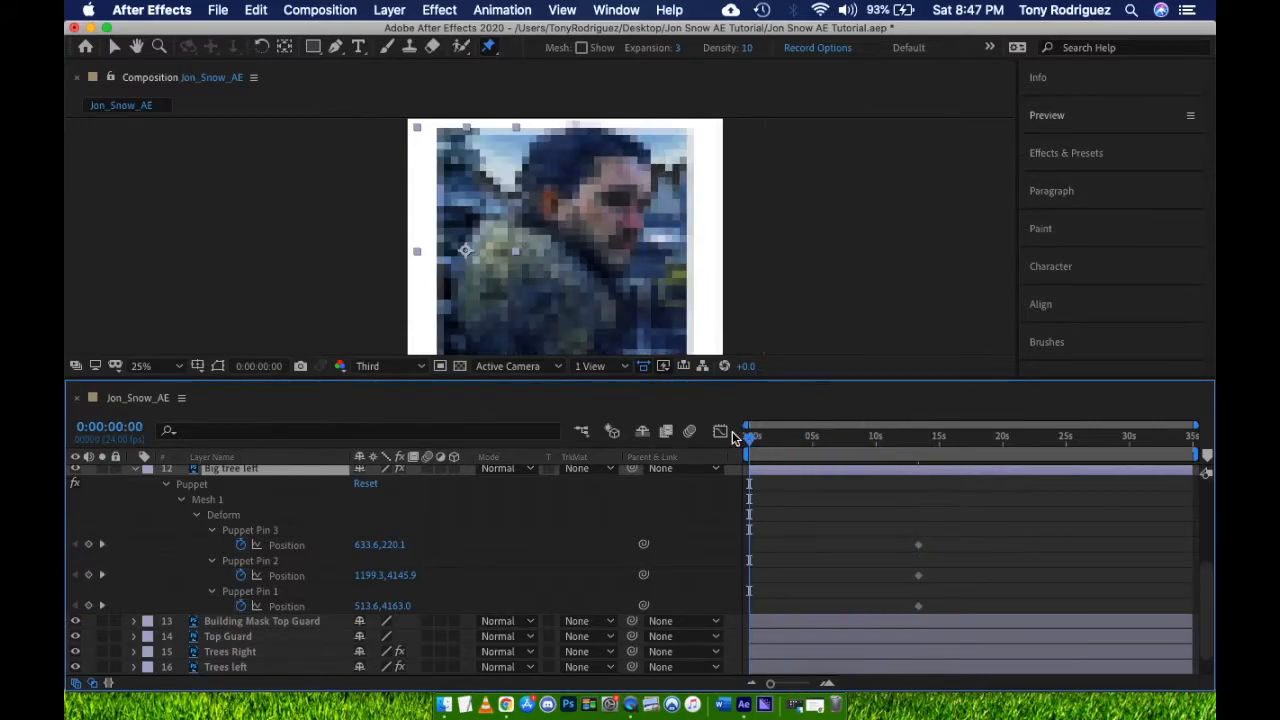
pyautogui.moveTo(937, 615); pyautogui.dragTo(900, 575)
pyautogui.press('Delete')
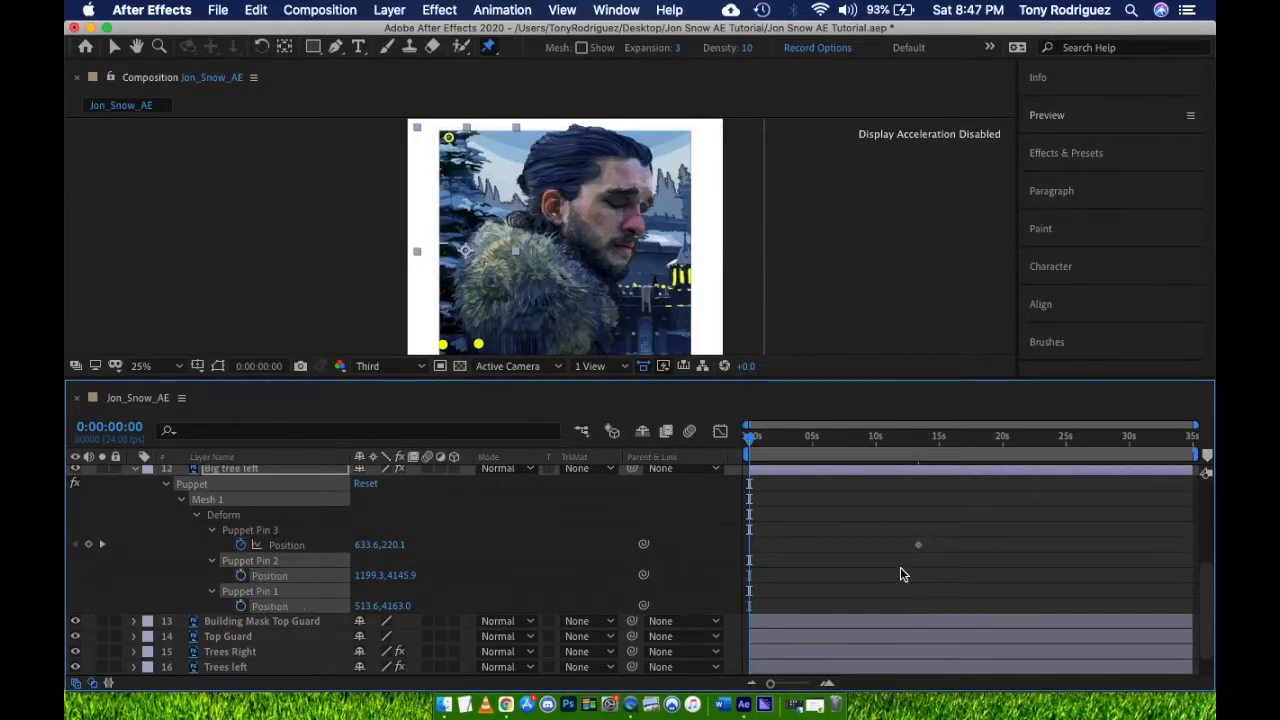
# Move Puppet Pin 3's keyframe on Big tree left to 0:00:00:00 and set the pin's starting position to 607.9,228.7
pyautogui.click(749, 545)
pyautogui.scroll(1, 780, 574)
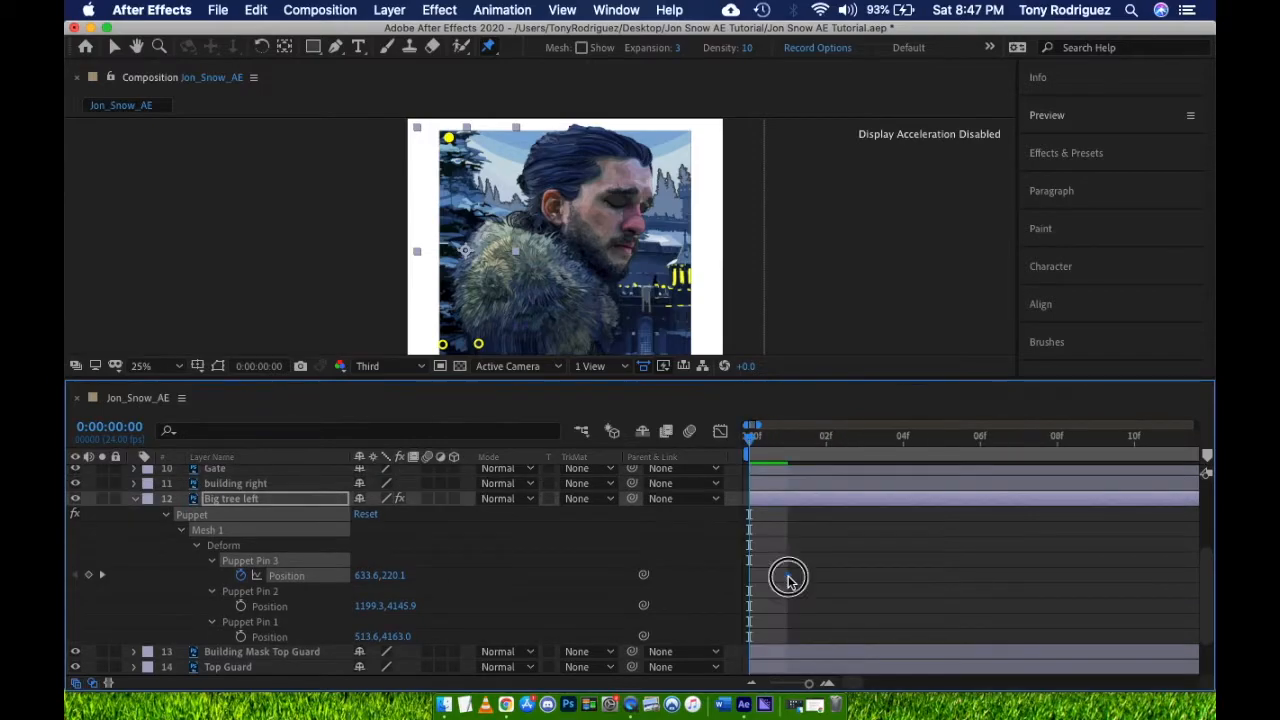
pyautogui.scroll(2, 450, 143)
pyautogui.moveTo(508, 379); pyautogui.dragTo(508, 548)
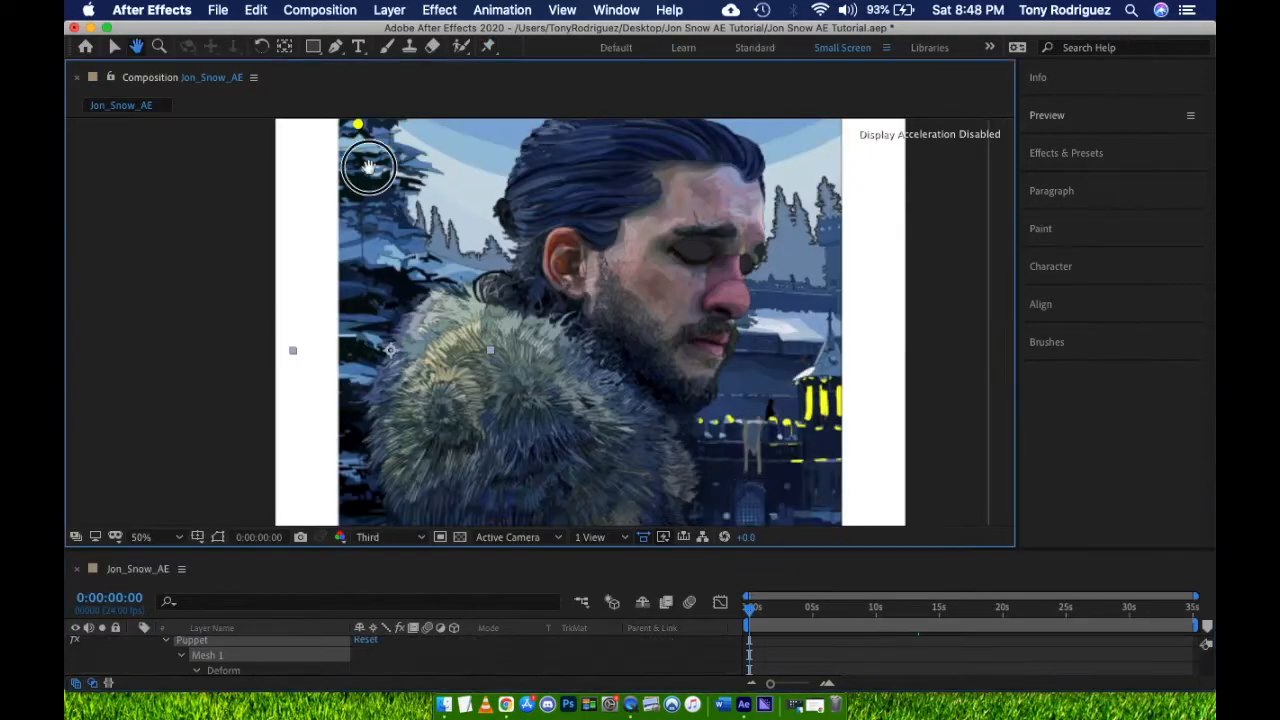
pyautogui.moveTo(371, 157); pyautogui.dragTo(389, 251)
pyautogui.moveTo(495, 547); pyautogui.dragTo(494, 498)
pyautogui.moveTo(374, 190); pyautogui.dragTo(372, 198)
# Keyframe a slight back-and-forth sway of Big tree left's tip pin in four steps, ending at 633.6,228.7 at 0:00:02:17
pyautogui.click(758, 556)
pyautogui.moveTo(758, 556); pyautogui.dragTo(765, 556)
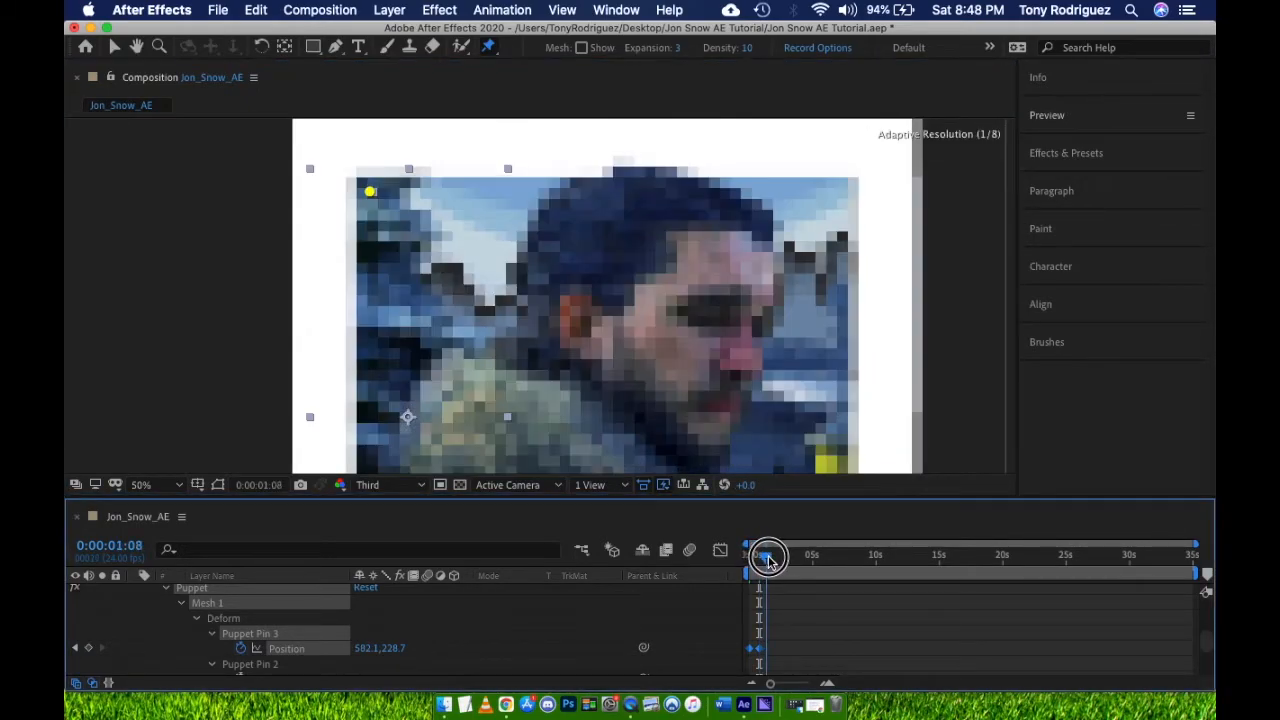
pyautogui.moveTo(372, 196); pyautogui.dragTo(372, 191)
pyautogui.click(768, 557)
pyautogui.moveTo(768, 557); pyautogui.dragTo(775, 557)
pyautogui.moveTo(371, 194); pyautogui.dragTo(372, 197)
pyautogui.moveTo(778, 557); pyautogui.dragTo(783, 557)
pyautogui.moveTo(368, 190); pyautogui.dragTo(374, 191)
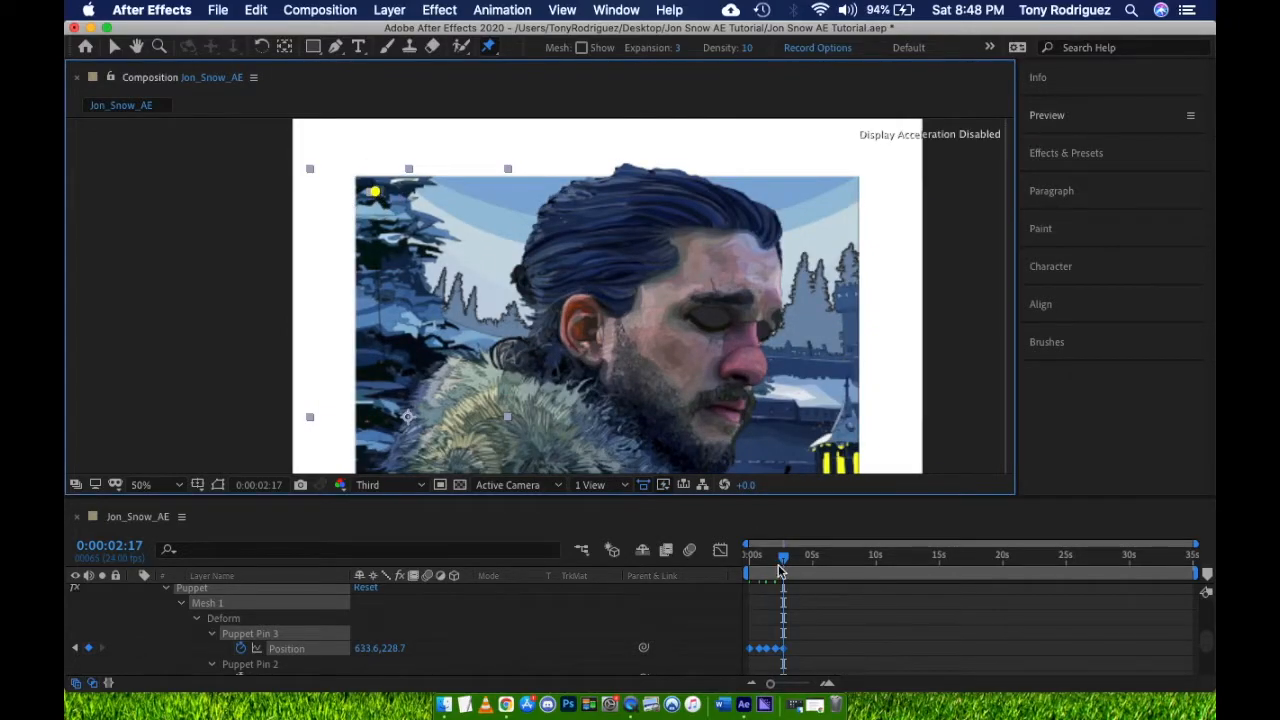
# Add a loopOut("pingpong") expression to the position of Puppet Pin 3 on Big tree left
pyautogui.moveTo(780, 558); pyautogui.dragTo(749, 557)
pyautogui.scroll(-2, 352, 622)
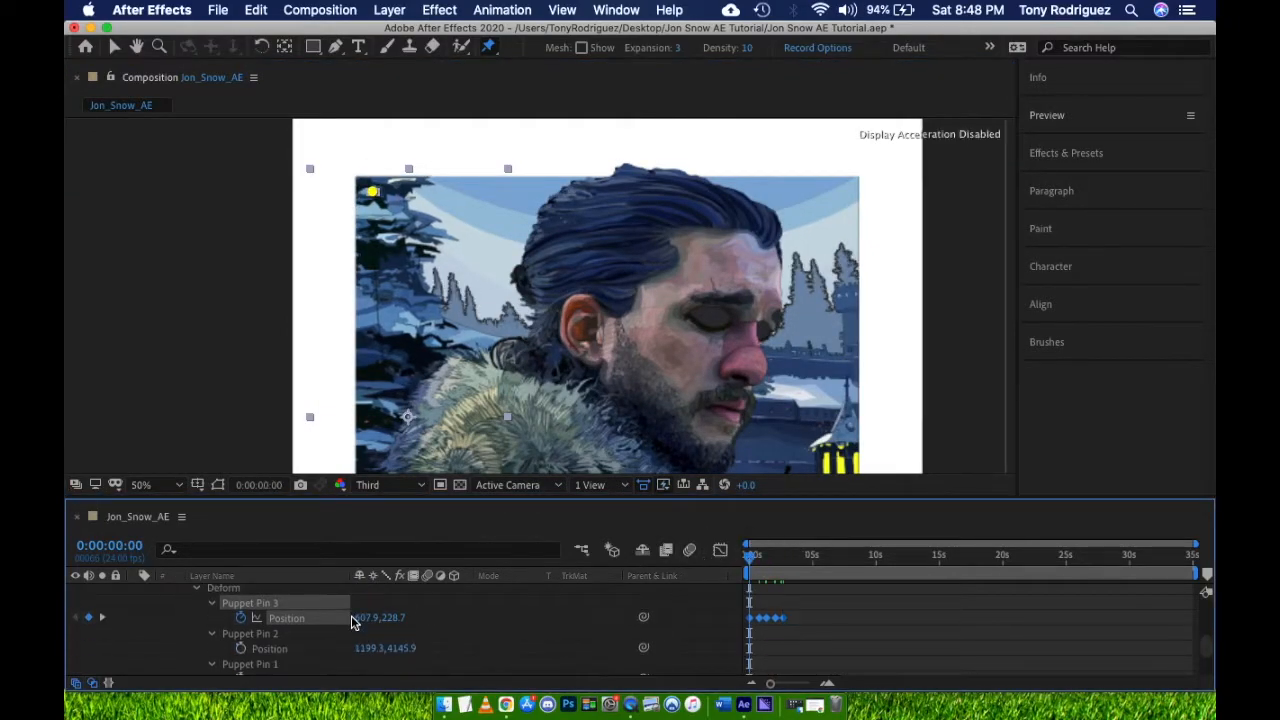
pyautogui.keyDown('alt'); pyautogui.click(239, 618); pyautogui.keyUp('alt')
pyautogui.write('loop')
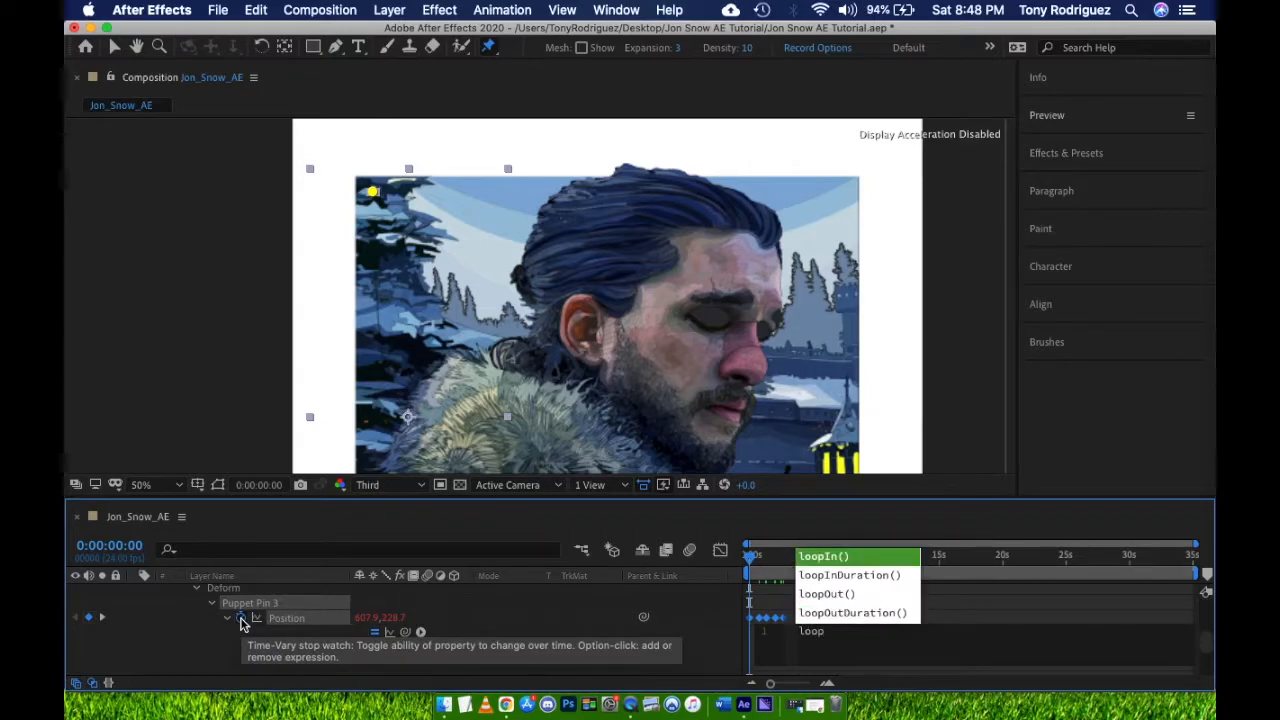
pyautogui.write('O')
pyautogui.press('Return')
pyautogui.write('"p')
pyautogui.press('Return')
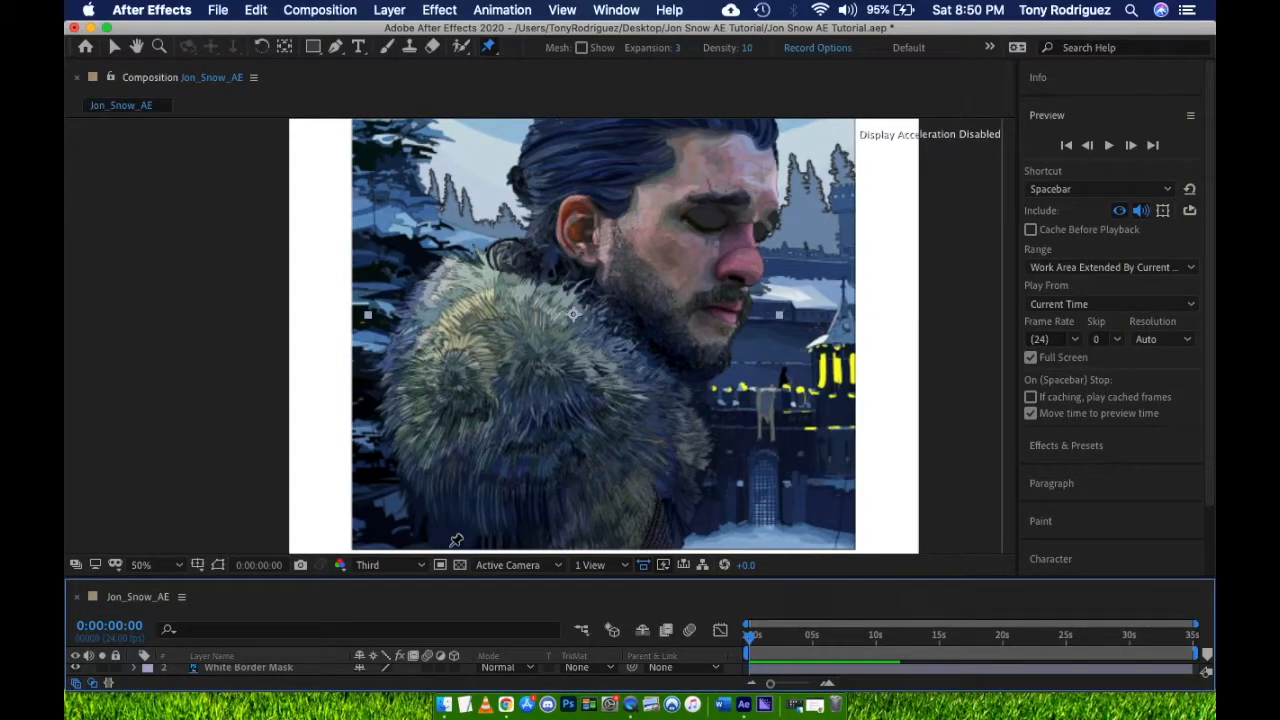
# Place puppet pins on the Jon Snow layer, four along the bottom of the cloak and three along the fur collar
pyautogui.click(450, 545)
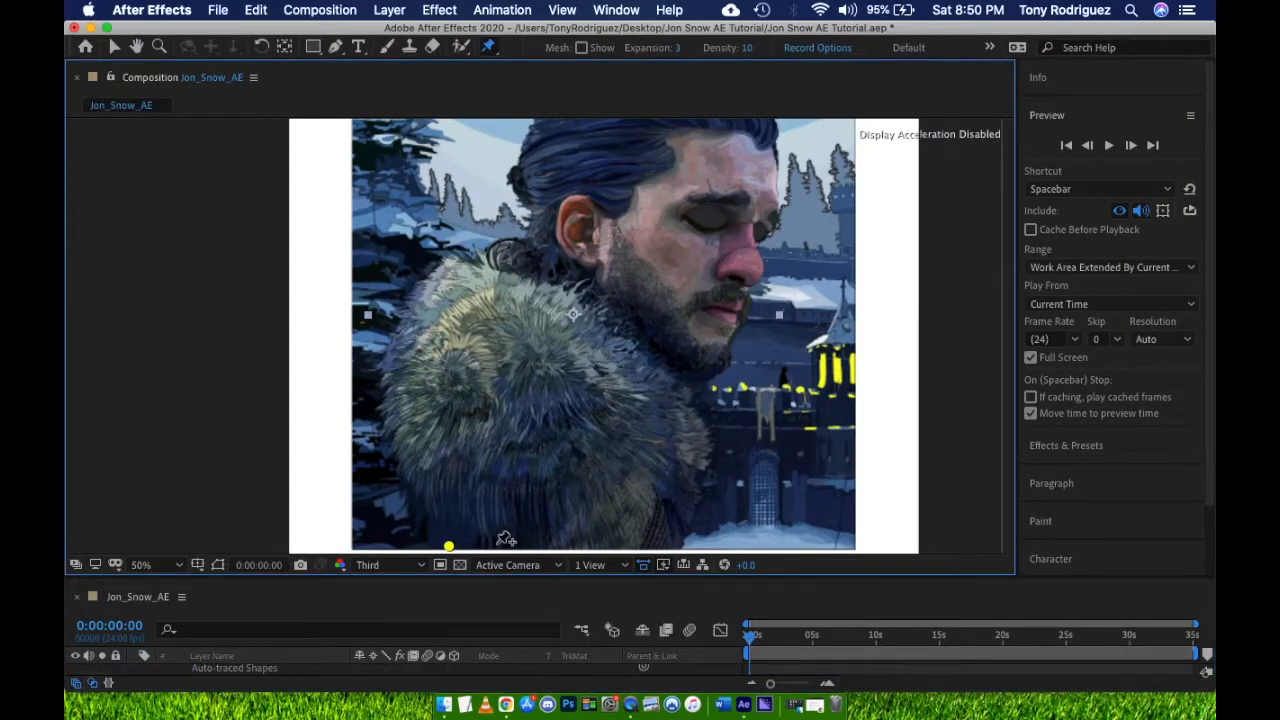
pyautogui.click(504, 545)
pyautogui.click(582, 545)
pyautogui.click(659, 545)
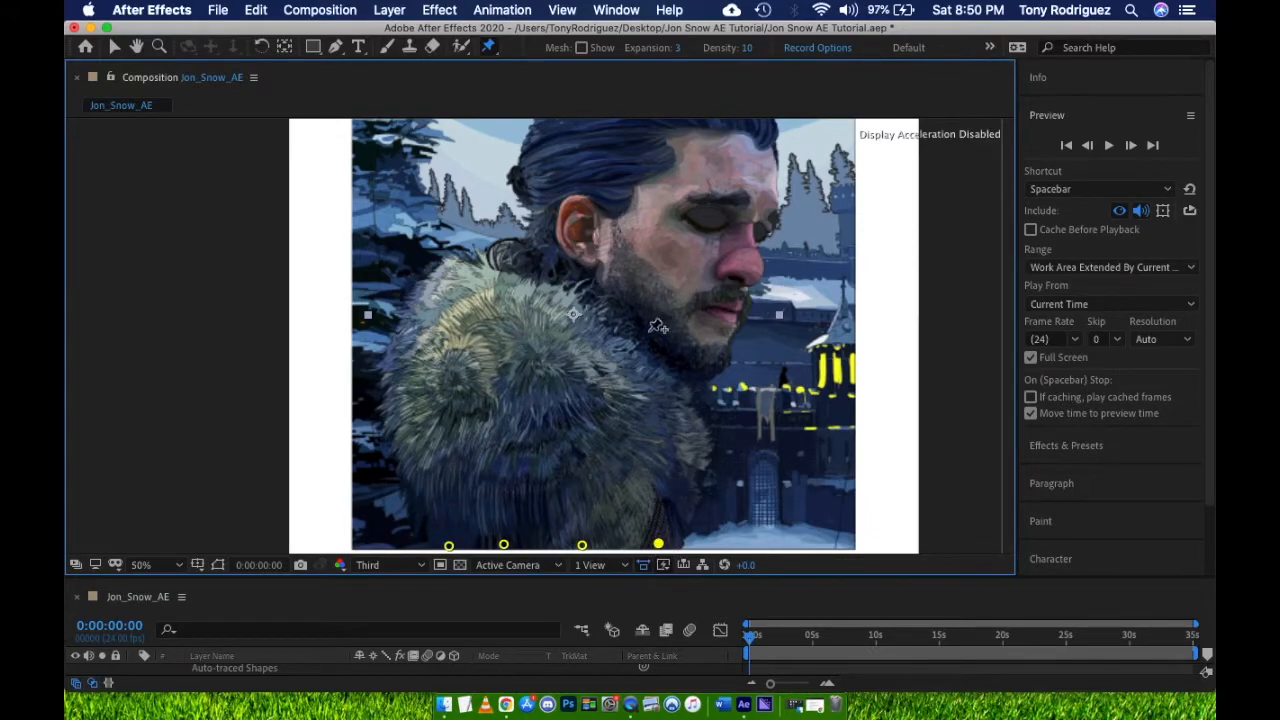
pyautogui.click(567, 294)
pyautogui.click(655, 360)
# Reveal the Jon Snow layer's keyframes and delete the position keyframes of its seven cloak and collar pins
pyautogui.moveTo(738, 577); pyautogui.dragTo(737, 363)
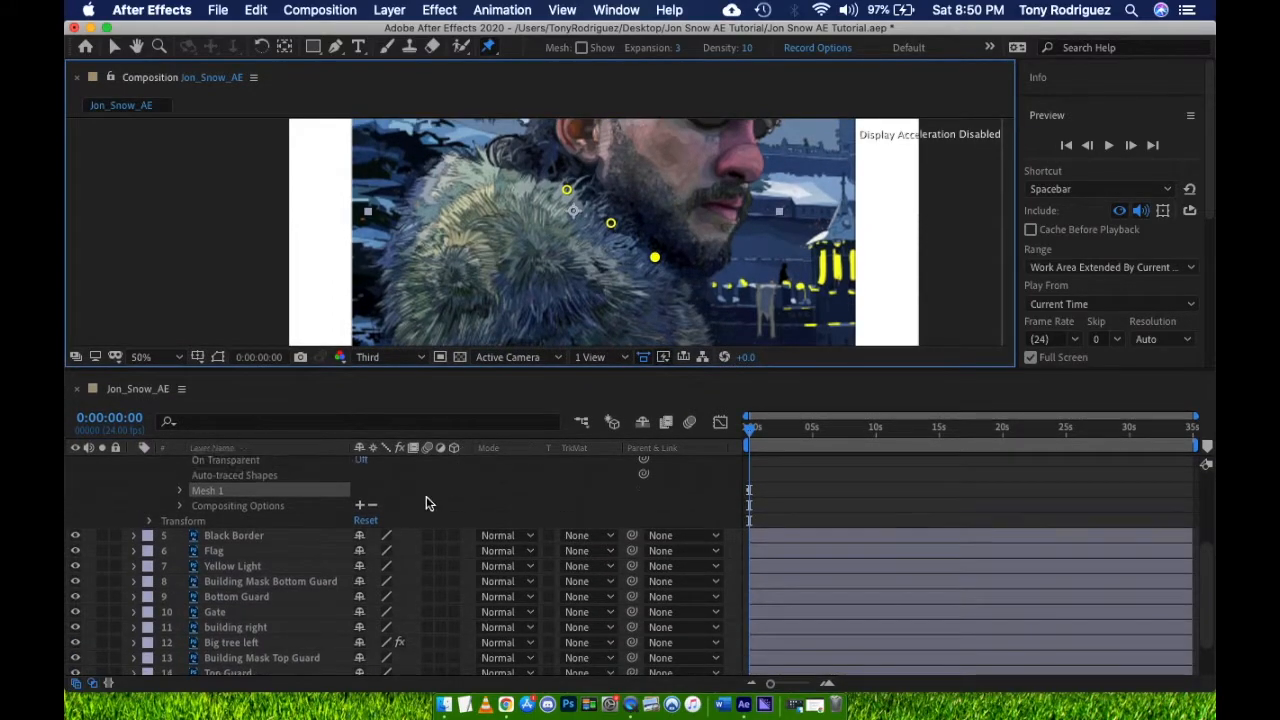
pyautogui.scroll(3, 410, 503)
pyautogui.press('u')
pyautogui.press('v')
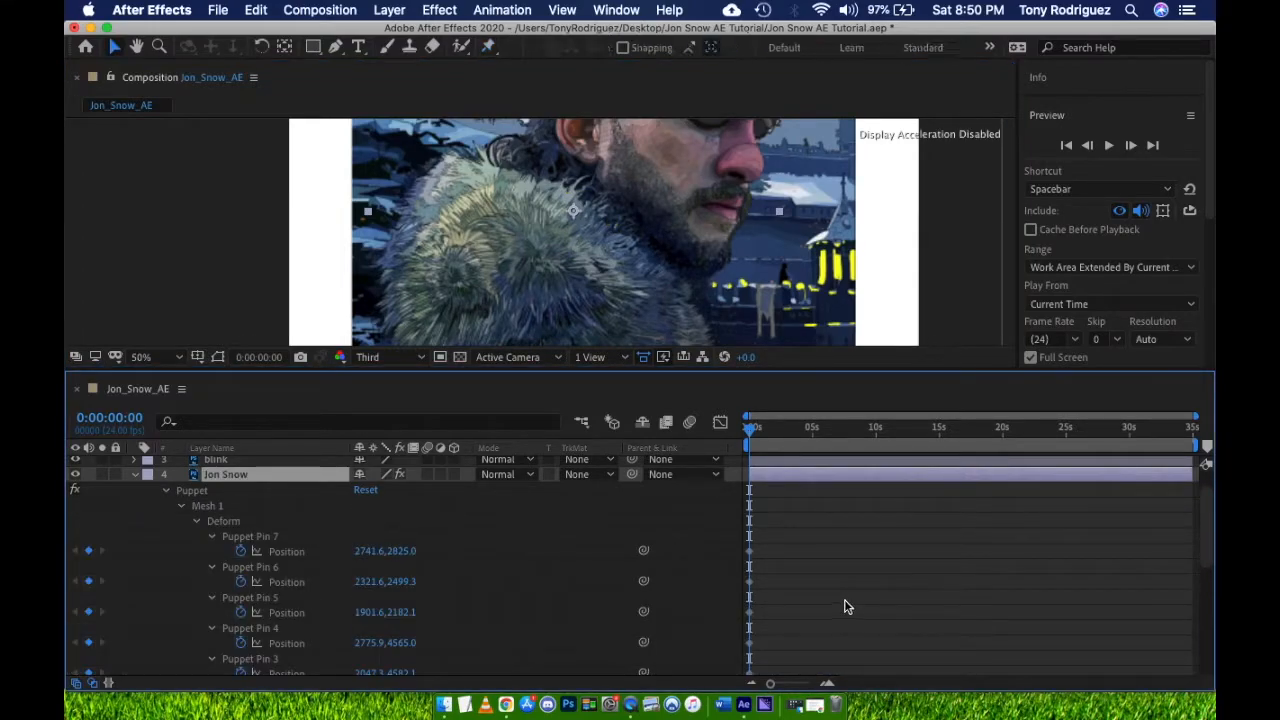
pyautogui.scroll(-3, 845, 600)
pyautogui.click(761, 428)
pyautogui.moveTo(762, 430); pyautogui.dragTo(861, 430)
pyautogui.scroll(-2, 774, 523)
pyautogui.scroll(3, 774, 540)
pyautogui.moveTo(763, 579); pyautogui.dragTo(743, 667)
pyautogui.scroll(-3, 788, 605)
pyautogui.moveTo(753, 550); pyautogui.dragTo(747, 538)
pyautogui.press('Delete')
# At 0:00:00:00, add three puppet pins to the Jon Snow layer, on the shoulder fur, forehead and chin
pyautogui.moveTo(860, 432); pyautogui.dragTo(718, 435)
pyautogui.scroll(3, 483, 517)
pyautogui.click(264, 512)
pyautogui.press('u')
pyautogui.moveTo(789, 372); pyautogui.dragTo(766, 604)
pyautogui.hotkey('ctrl', 'p')
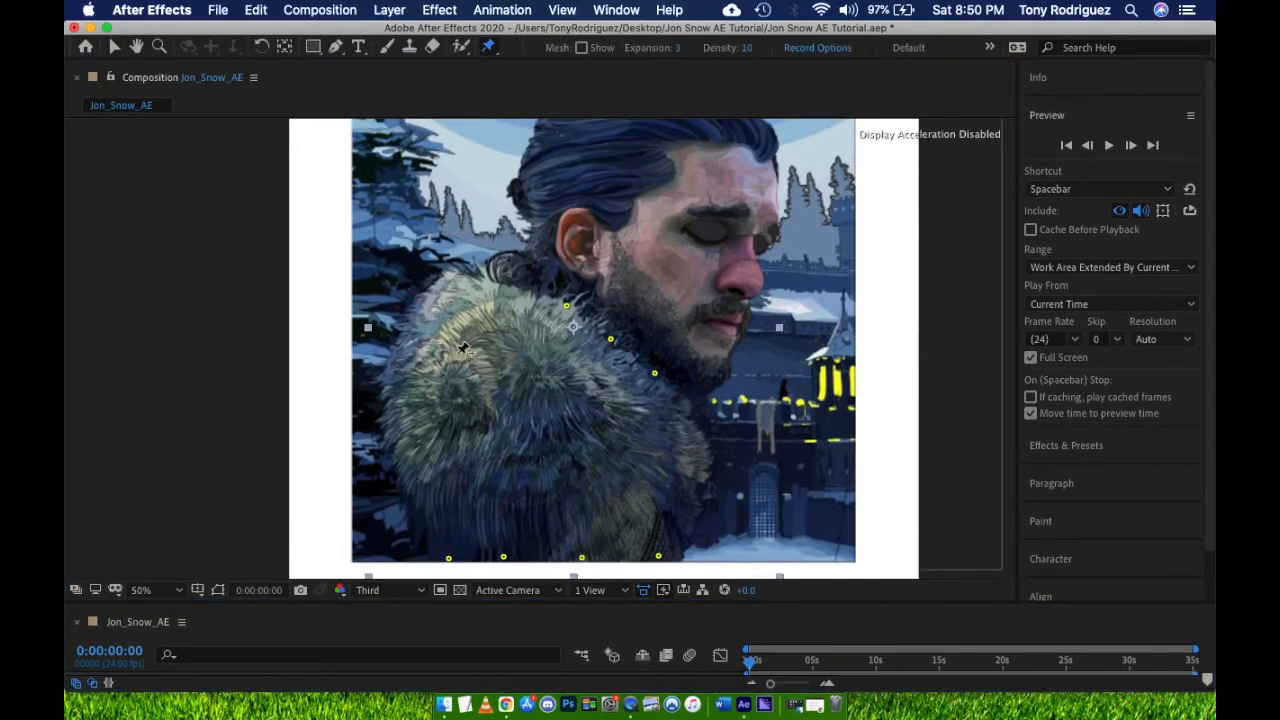
pyautogui.click(447, 344)
pyautogui.click(756, 197)
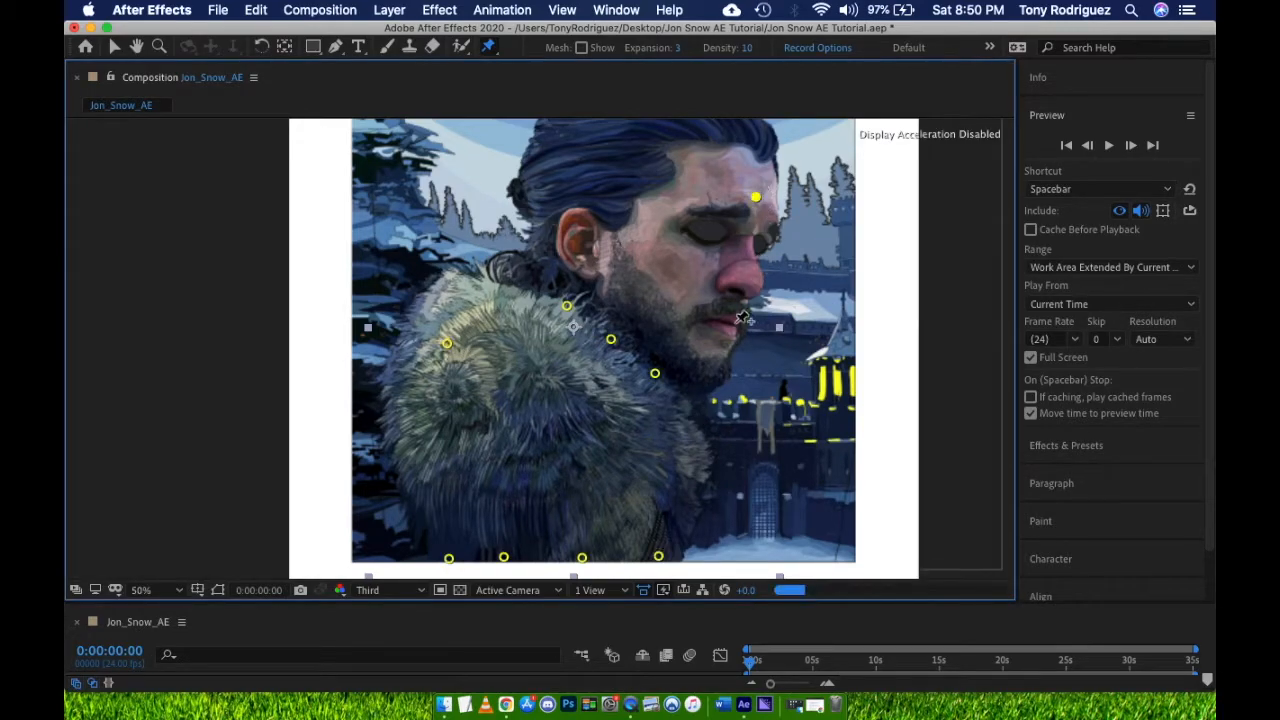
pyautogui.click(704, 349)
# Reveal the Jon Snow layer's keyframed puppet pins and move the current time to 0:00:03:00
pyautogui.moveTo(757, 602); pyautogui.dragTo(750, 490)
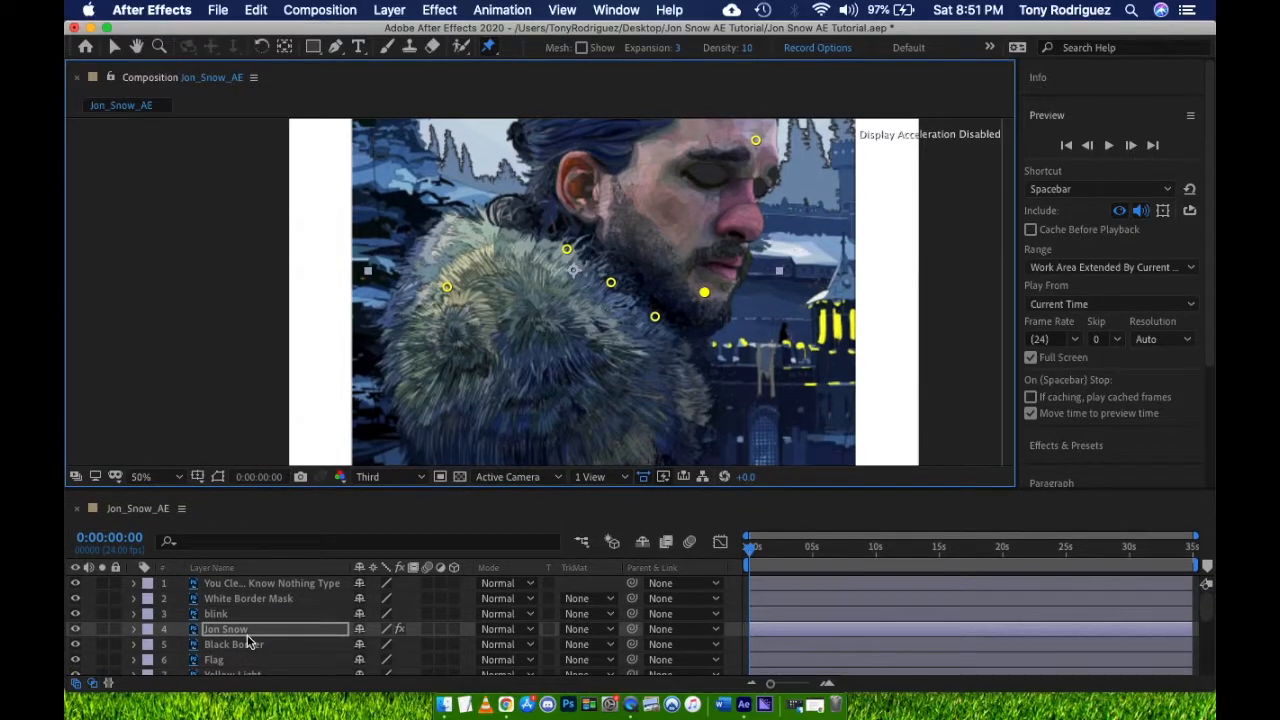
pyautogui.press('u')
pyautogui.press('=')
pyautogui.press('=')
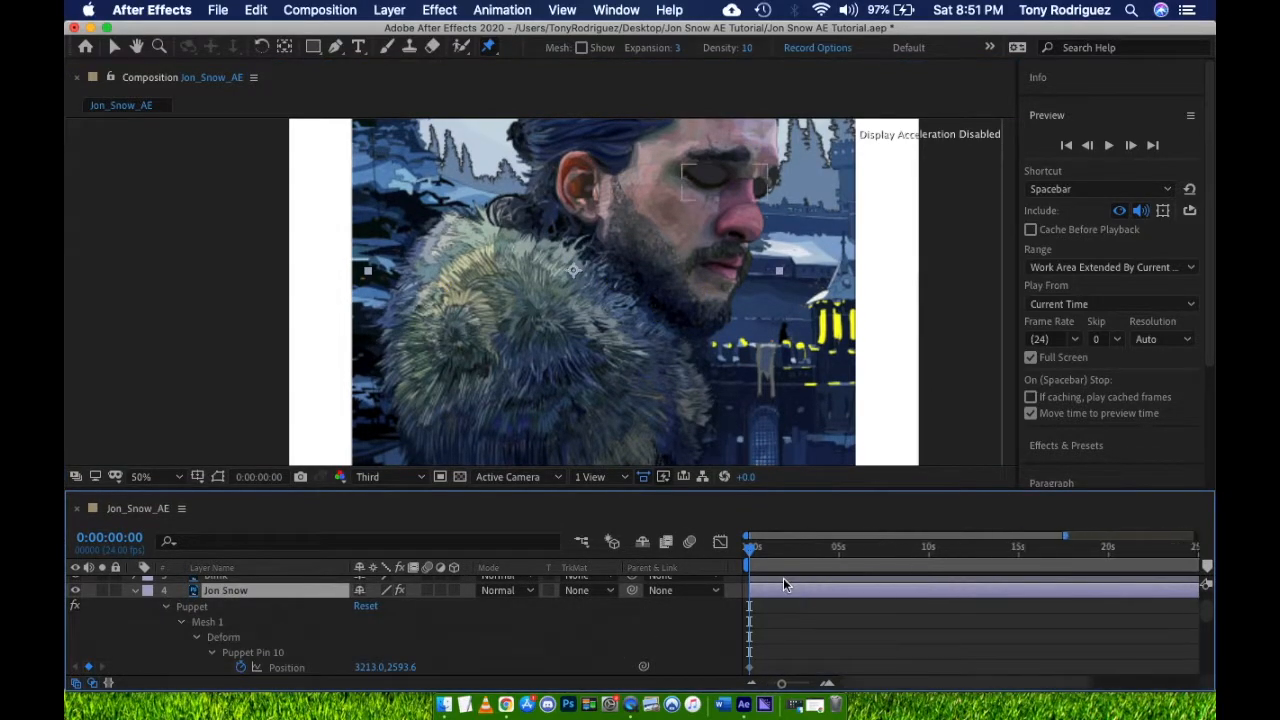
pyautogui.press('=')
pyautogui.press('=')
pyautogui.click(960, 548)
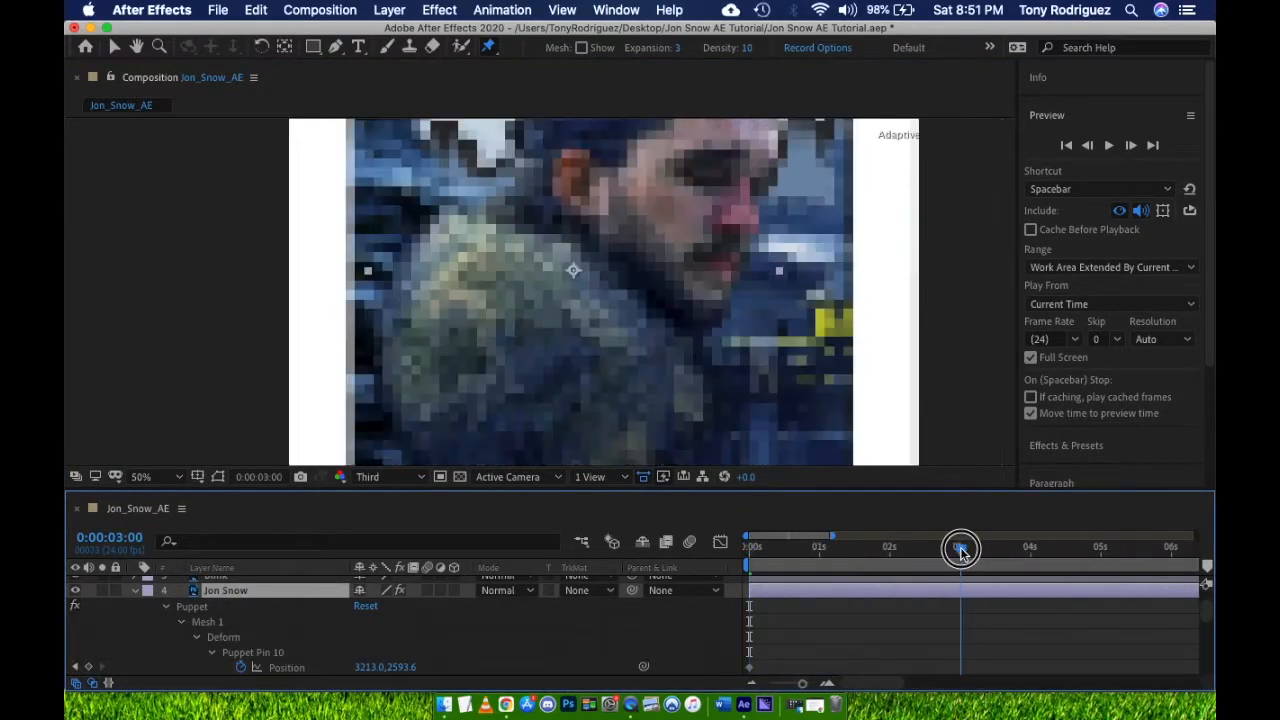
# Move the shoulder fur pin slightly up and right to 804.4, 2499.3 at 0:00:03:00 and scrub back to check the motion
pyautogui.click(250, 652)
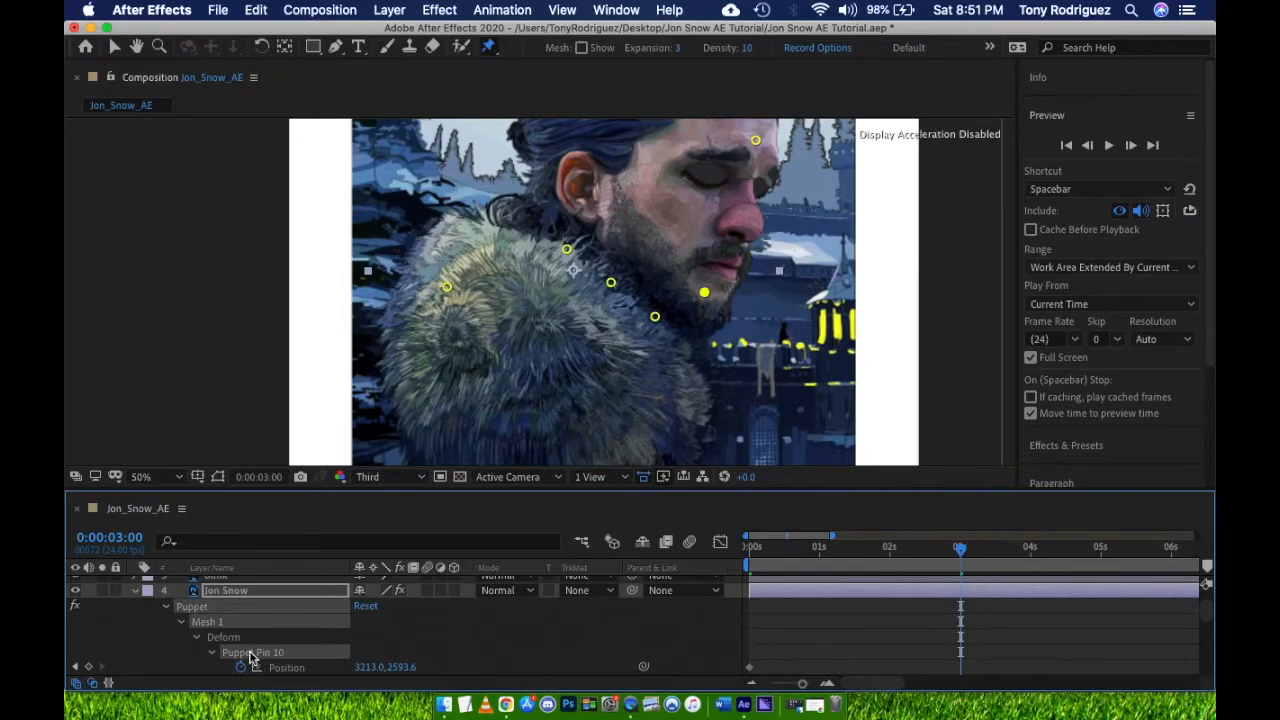
pyautogui.scroll(-2, 250, 652)
pyautogui.click(250, 652)
pyautogui.scroll(-1, 250, 652)
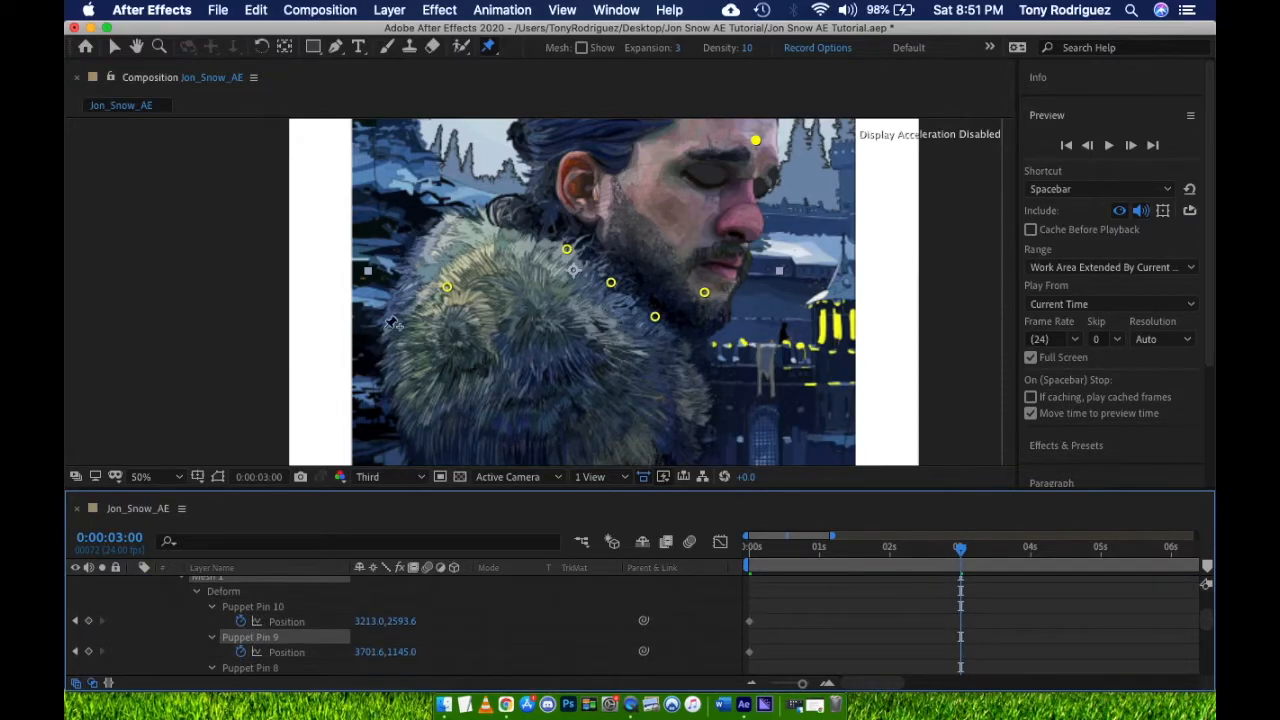
pyautogui.click(455, 300)
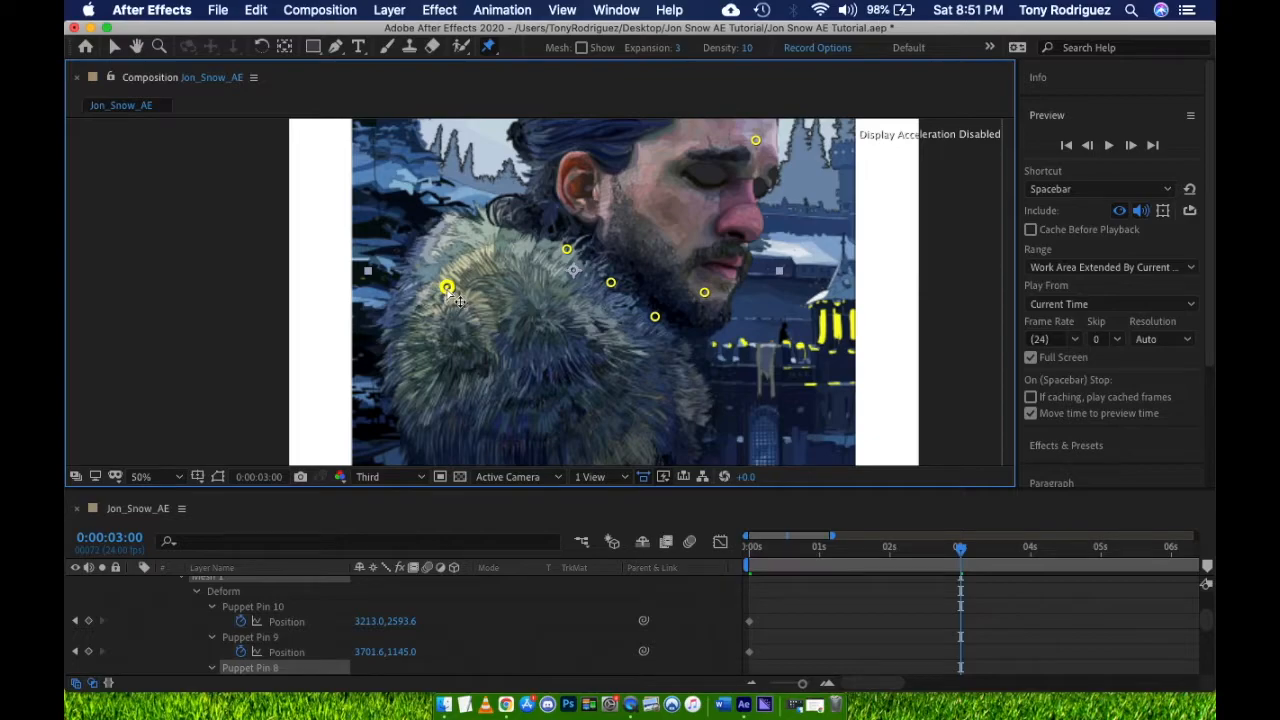
pyautogui.moveTo(456, 298); pyautogui.dragTo(462, 296)
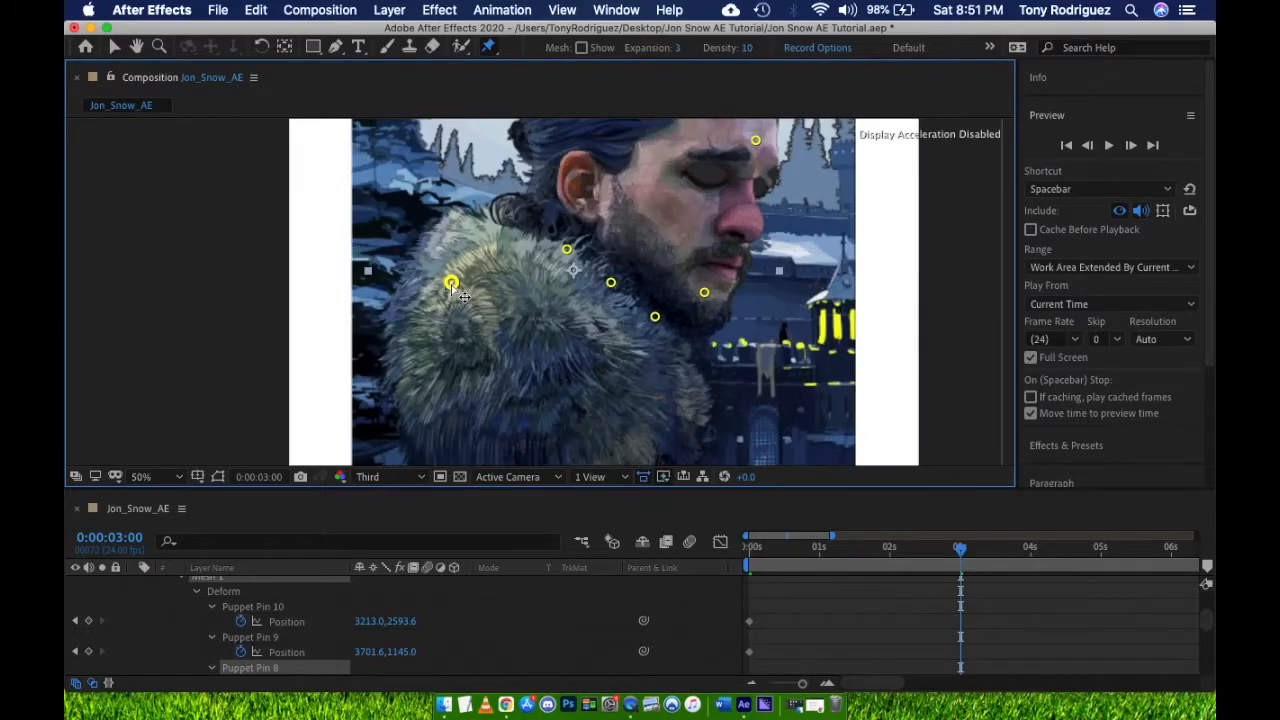
pyautogui.click(958, 551)
pyautogui.moveTo(958, 551); pyautogui.dragTo(760, 553)
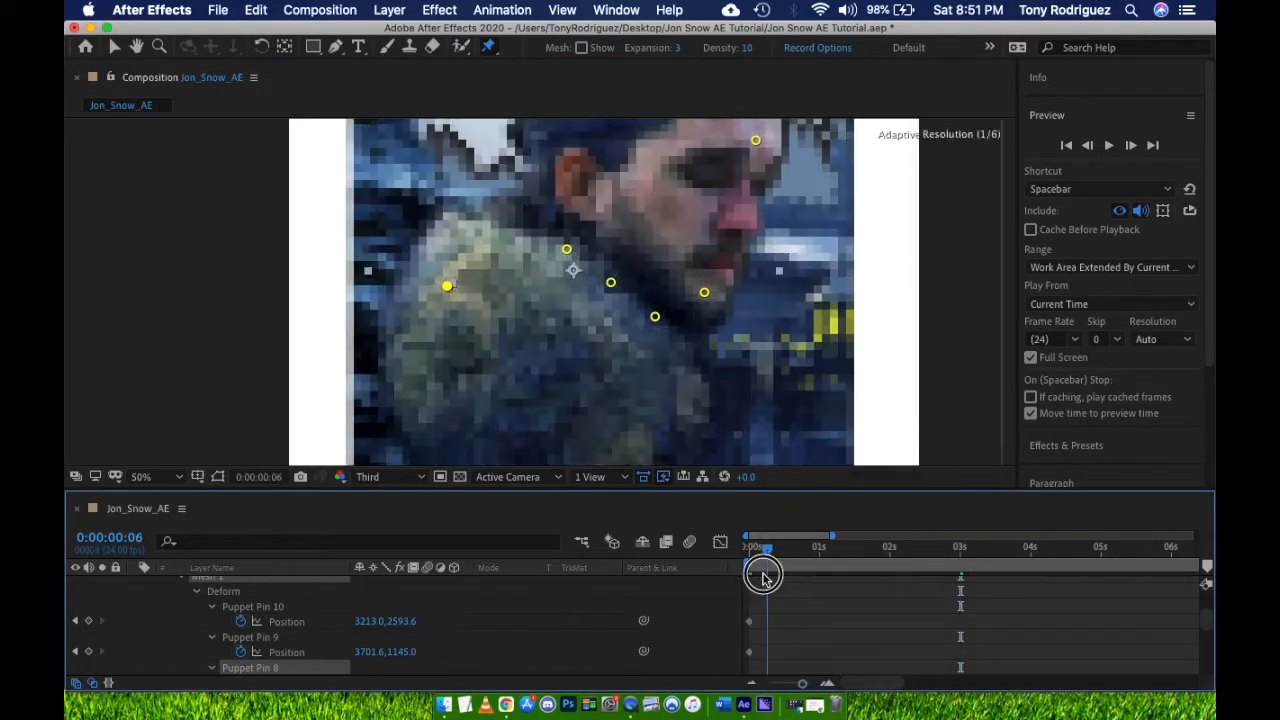
pyautogui.scroll(-2, 800, 638)
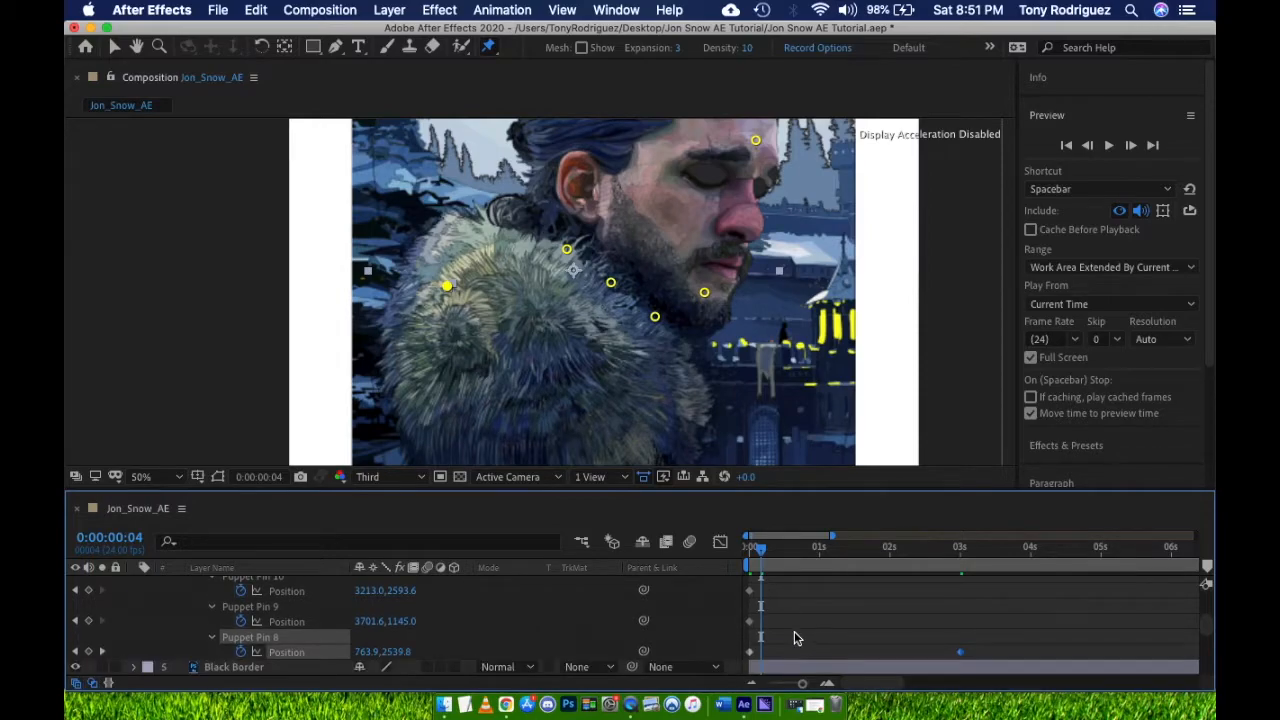
pyautogui.scroll(1, 794, 631)
# At 0:00:03:00, move the chin pin to 3204.4, 2602.1 and the forehead pin down to 3701.6, 1170.7
pyautogui.moveTo(761, 550); pyautogui.dragTo(958, 551)
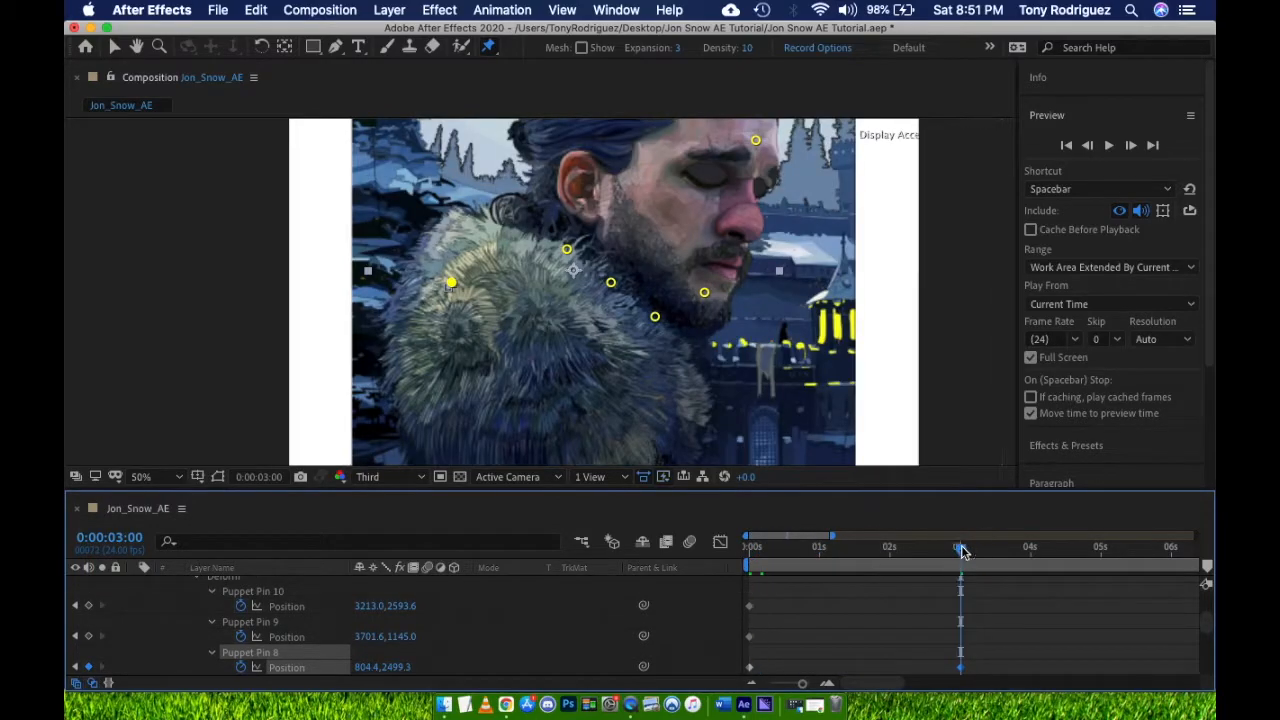
pyautogui.moveTo(706, 296); pyautogui.dragTo(704, 298)
pyautogui.moveTo(755, 142); pyautogui.dragTo(755, 146)
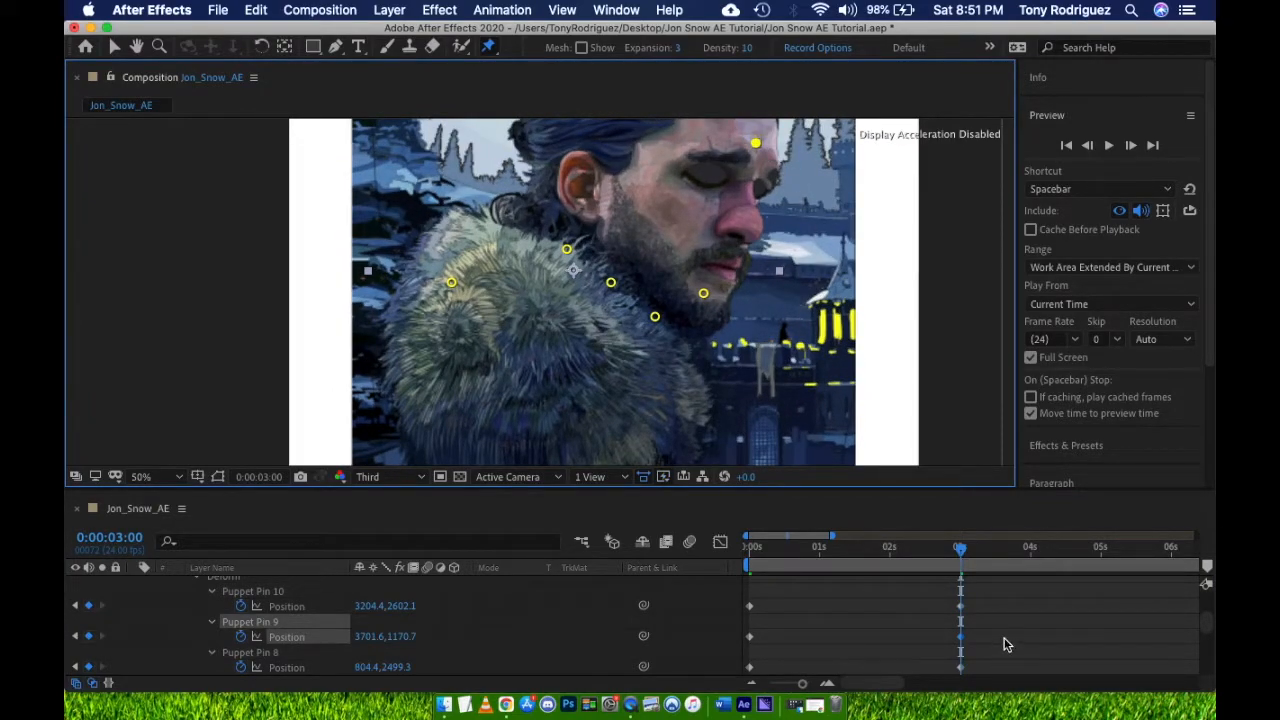
# Apply Easy Ease to all position keyframes of Puppet Pins 8, 9 and 10 on the Jon Snow layer
pyautogui.moveTo(966, 491); pyautogui.dragTo(965, 403)
pyautogui.press('v')
pyautogui.moveTo(971, 580); pyautogui.dragTo(745, 505)
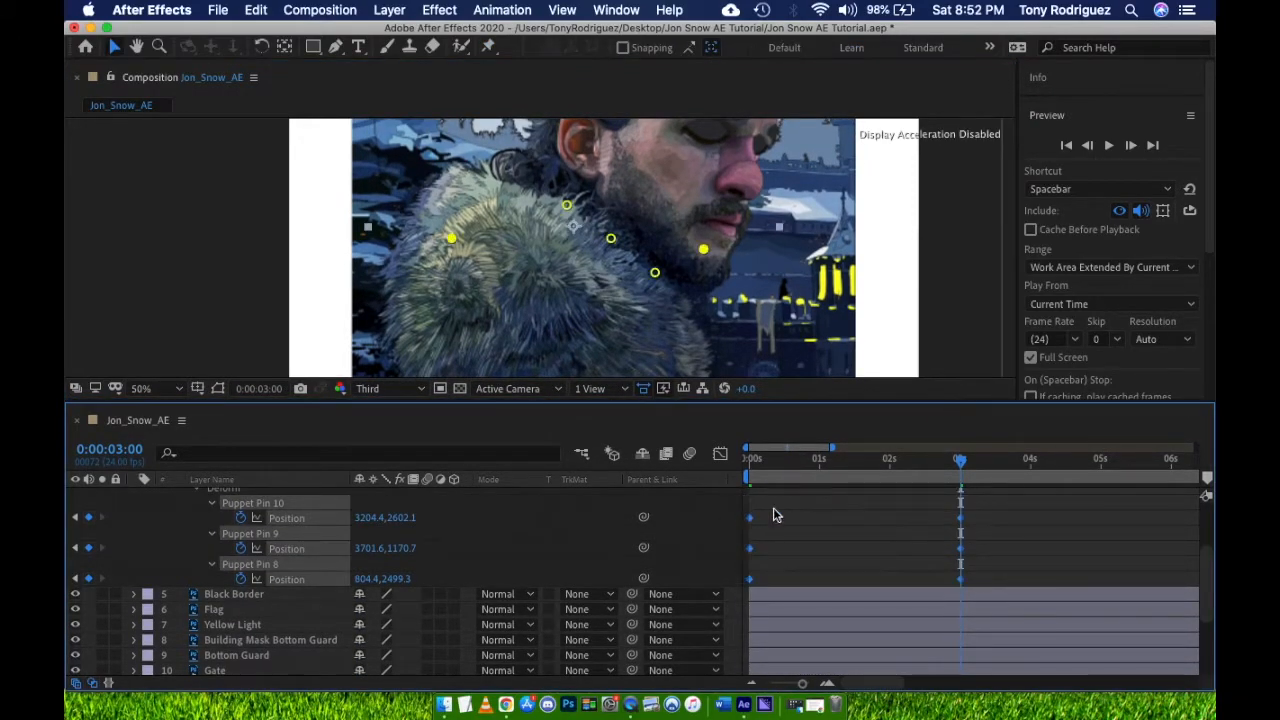
pyautogui.click(855, 497)
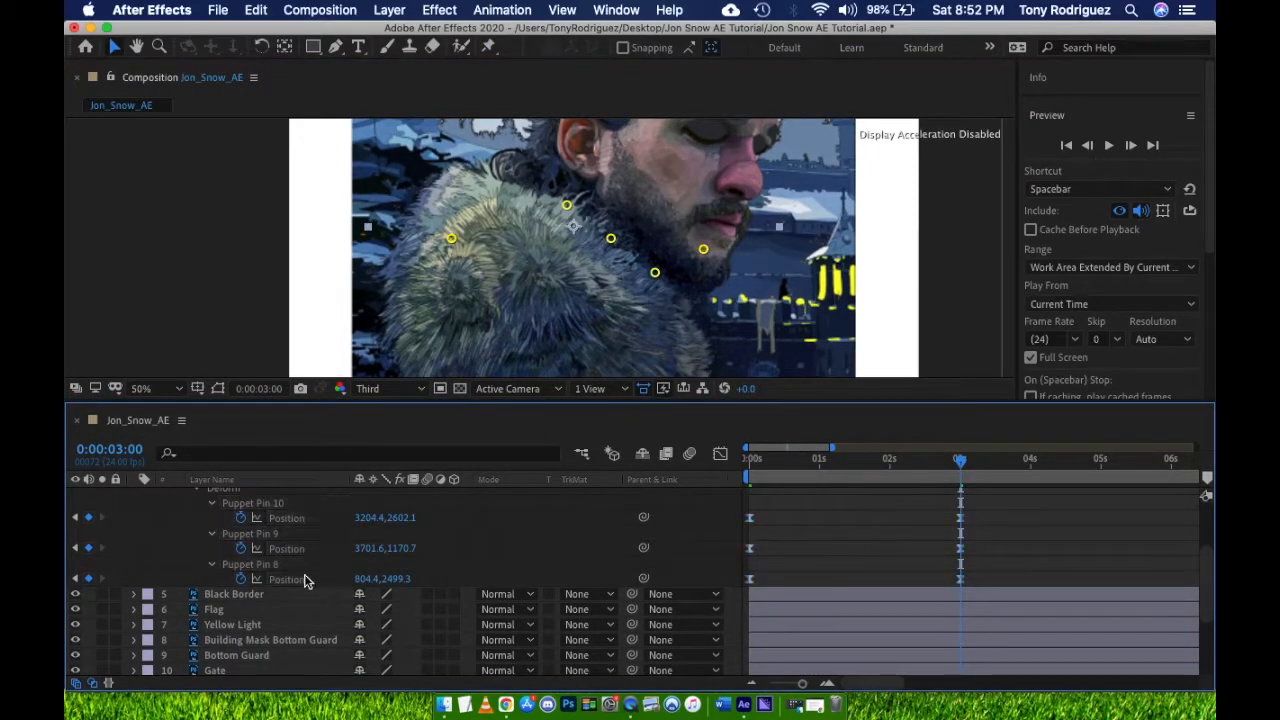
# Add a loopOut("pingpong") expression to the position of Puppet Pin 10 on Jon Snow
pyautogui.keyDown('alt'); pyautogui.click(241, 517); pyautogui.keyUp('alt')
pyautogui.write('loop')
pyautogui.press('Down')
pyautogui.press('Down')
pyautogui.write('\\')
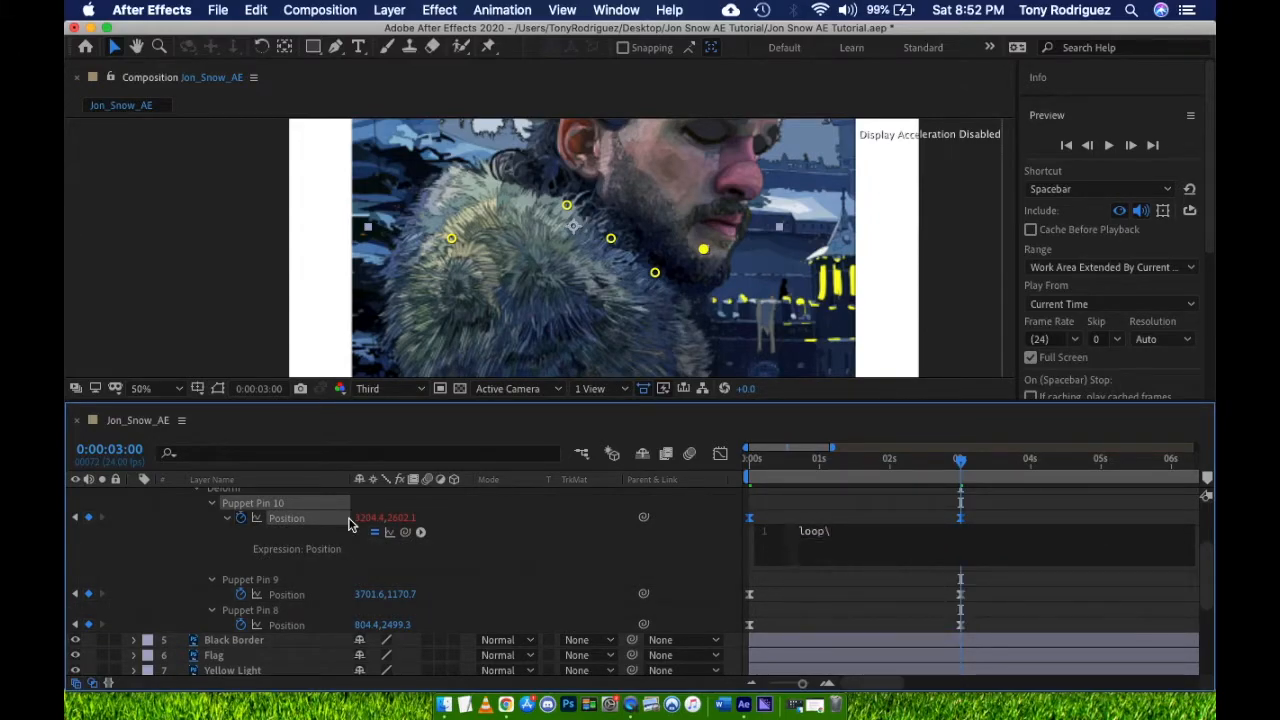
pyautogui.press('Return')
pyautogui.press('Return')
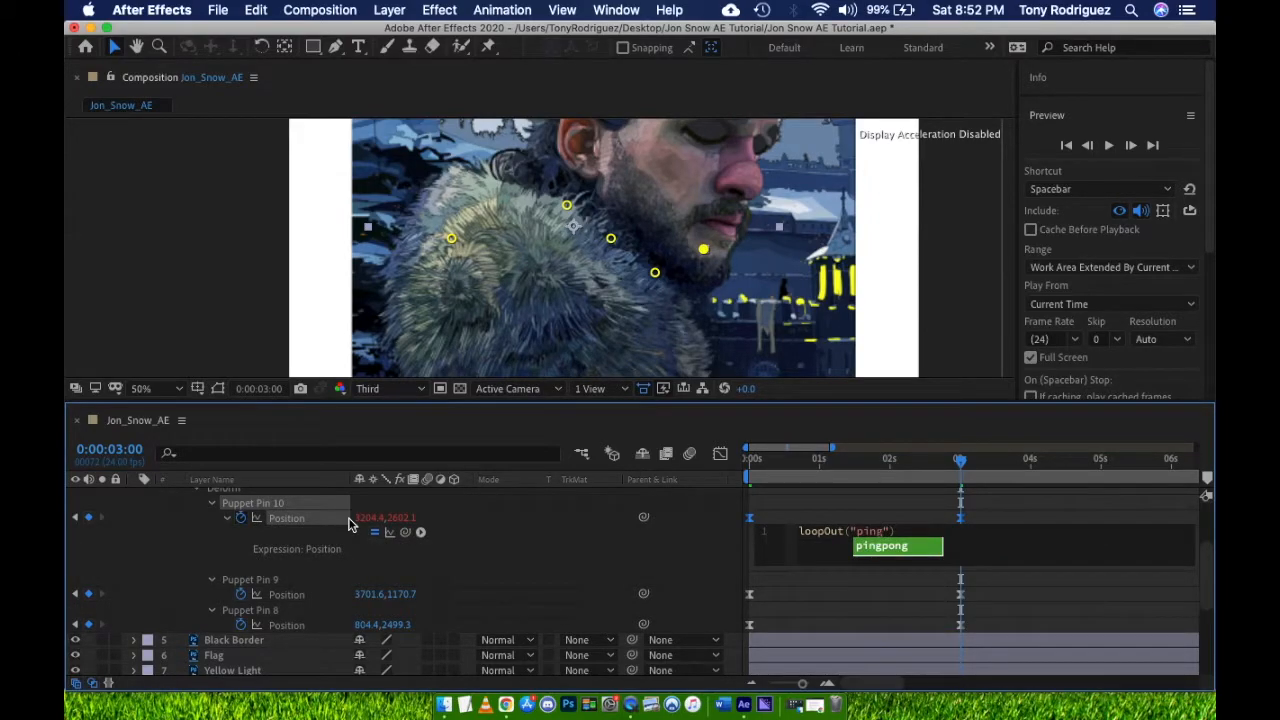
# Add a loopOut("pingpong") expression to the position of Puppet Pin 9 on Jon Snow
pyautogui.keyDown('alt'); pyautogui.click(197, 621); pyautogui.keyUp('alt')
pyautogui.write('loopO')
pyautogui.press('Return')
pyautogui.write('"pingp')
pyautogui.press('Return')
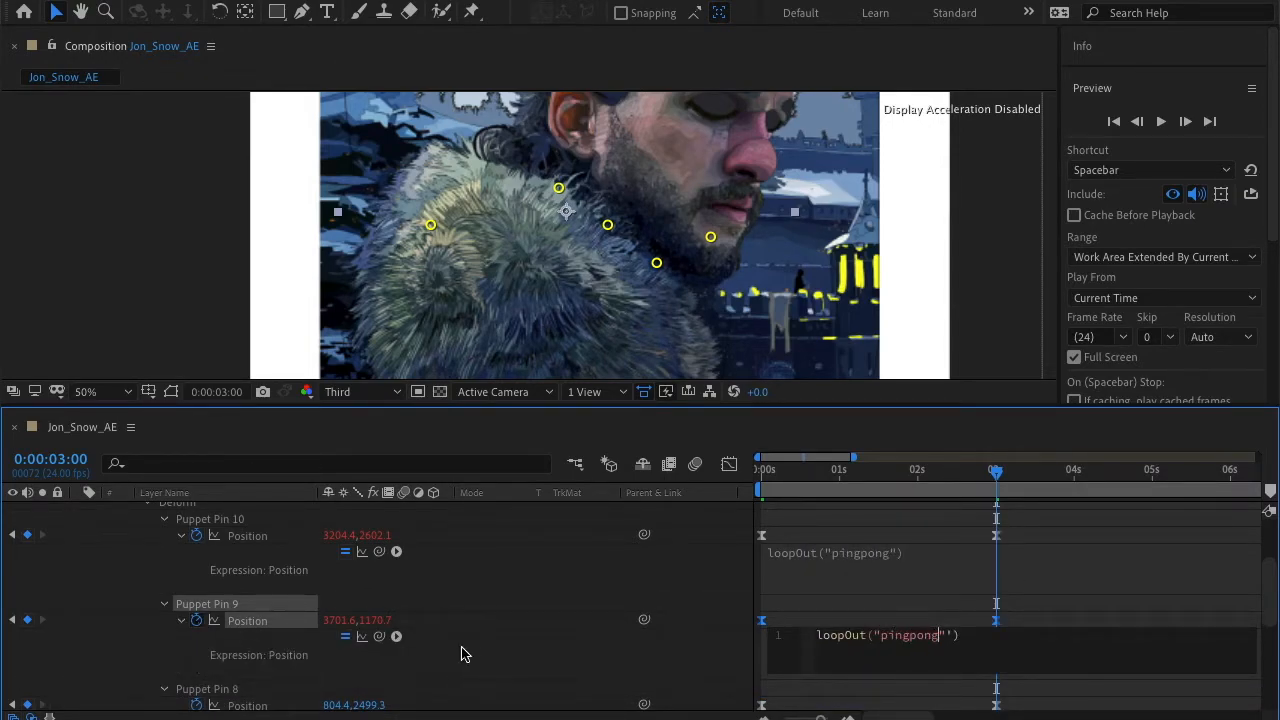
pyautogui.click(805, 638)
# Add a loopOut("pingpong") expression to the position of Puppet Pin 8 on Jon Snow
pyautogui.scroll(-1, 214, 671)
pyautogui.keyDown('alt'); pyautogui.click(197, 672); pyautogui.keyUp('alt')
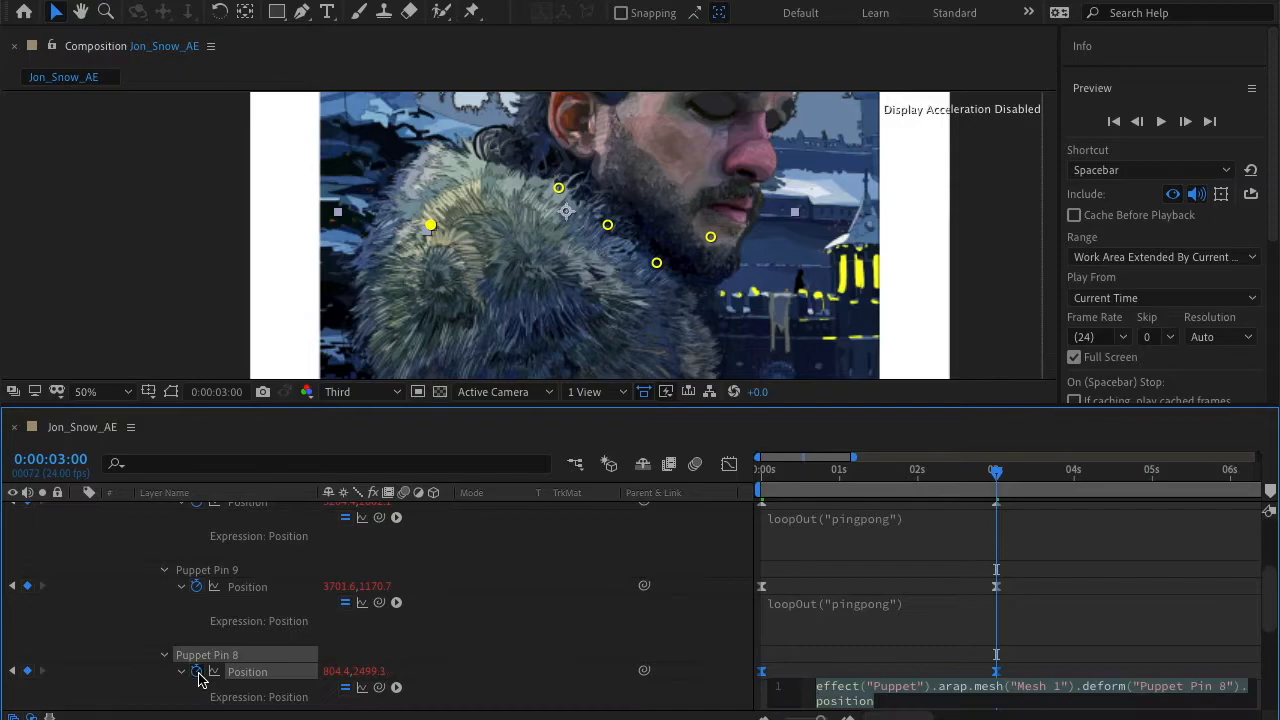
pyautogui.write('loop')
pyautogui.press('Down')
pyautogui.press('Down')
pyautogui.press('Return')
pyautogui.write('"p')
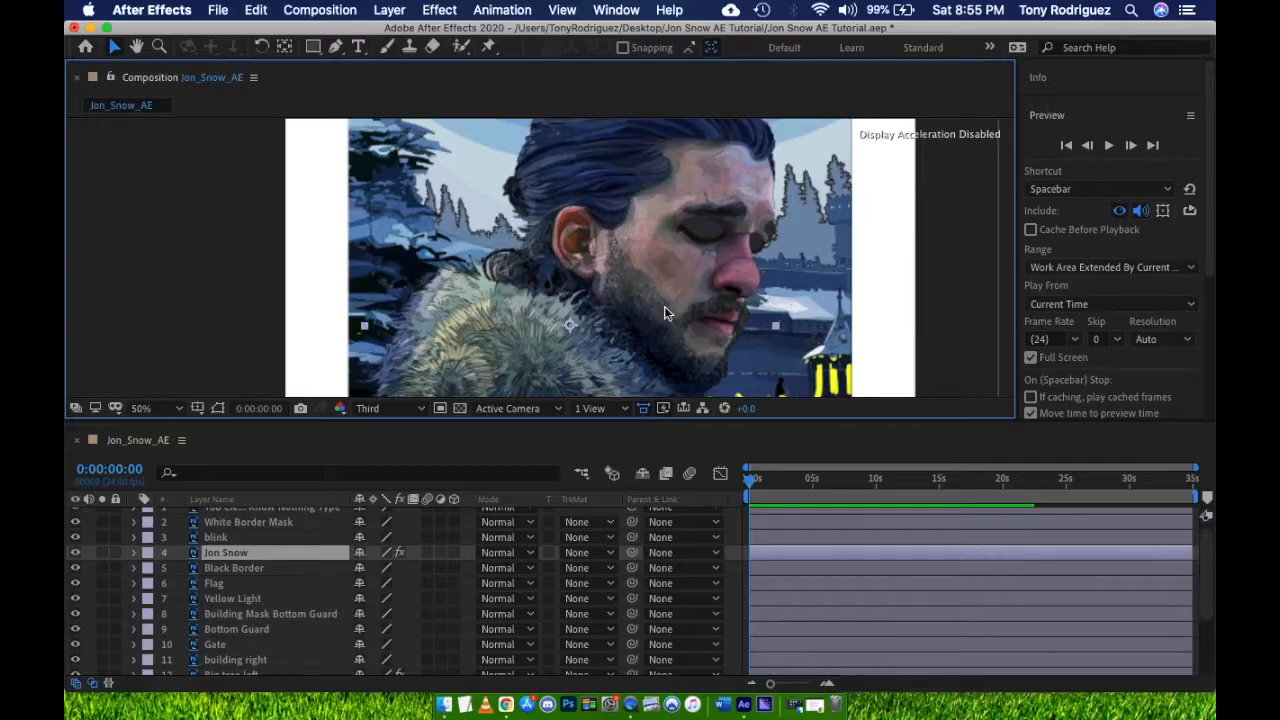
# Toggle the blink layer's visibility off and on to compare the open and closed eyes
pyautogui.click(133, 537)
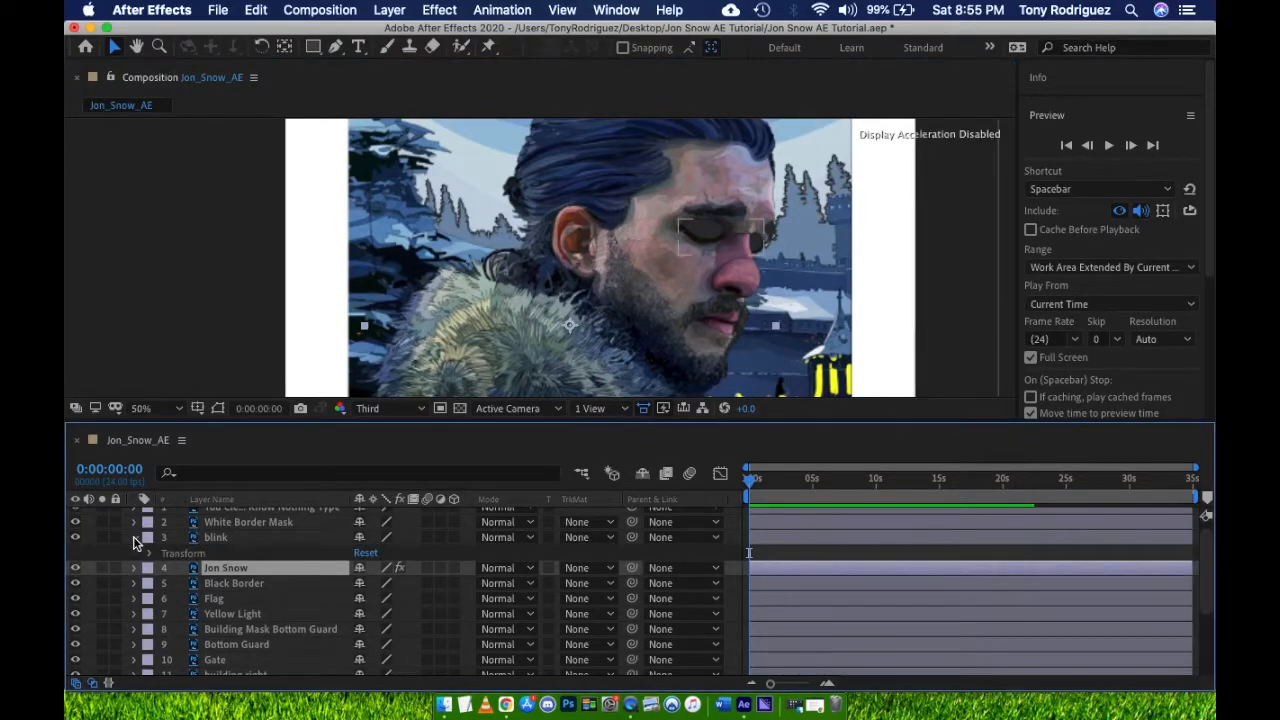
pyautogui.click(75, 538)
pyautogui.click(73, 538)
pyautogui.click(72, 538)
pyautogui.click(72, 538)
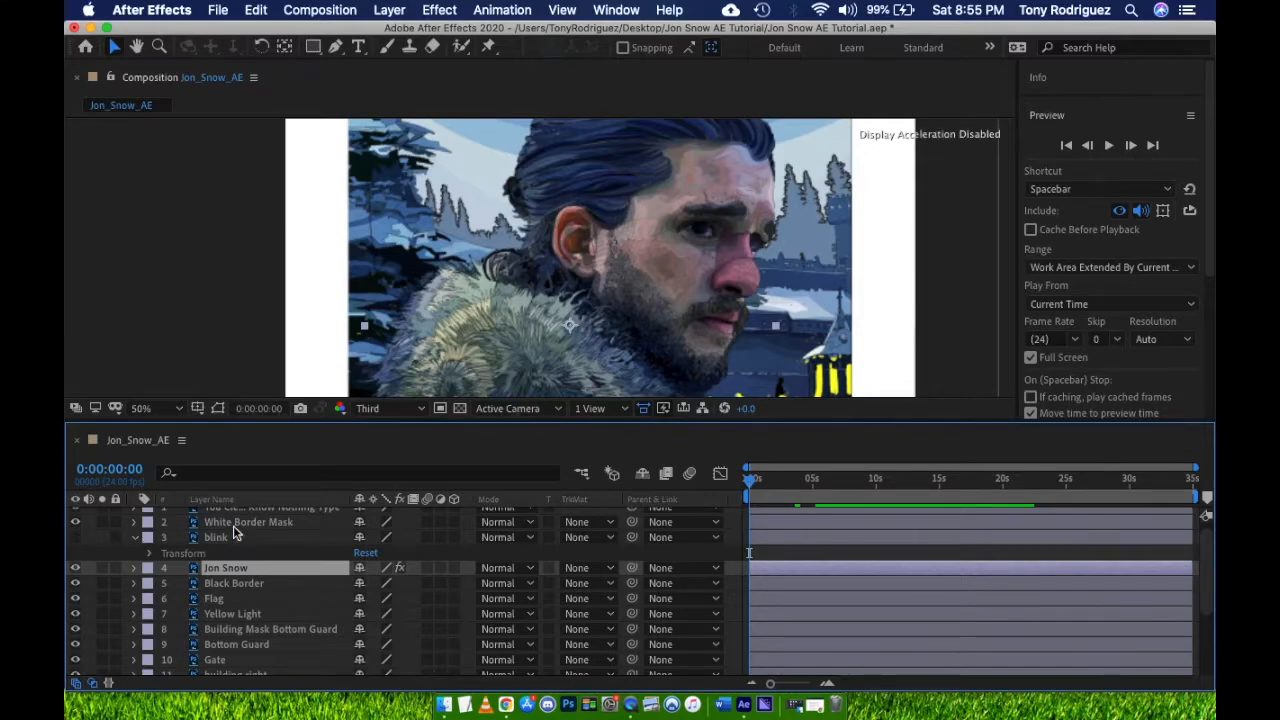
pyautogui.click(73, 538)
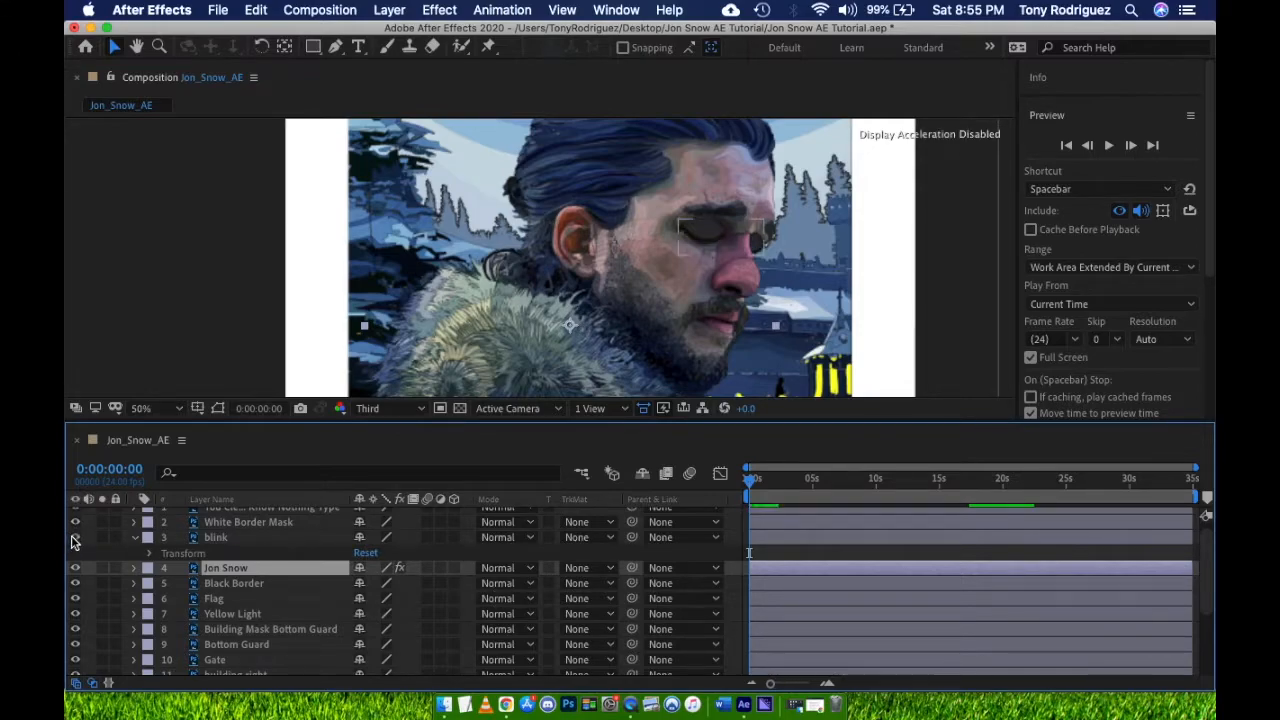
# Enable opacity keyframing on the blink layer and set its opacity to 0% at 0:00:00:00
pyautogui.click(239, 539)
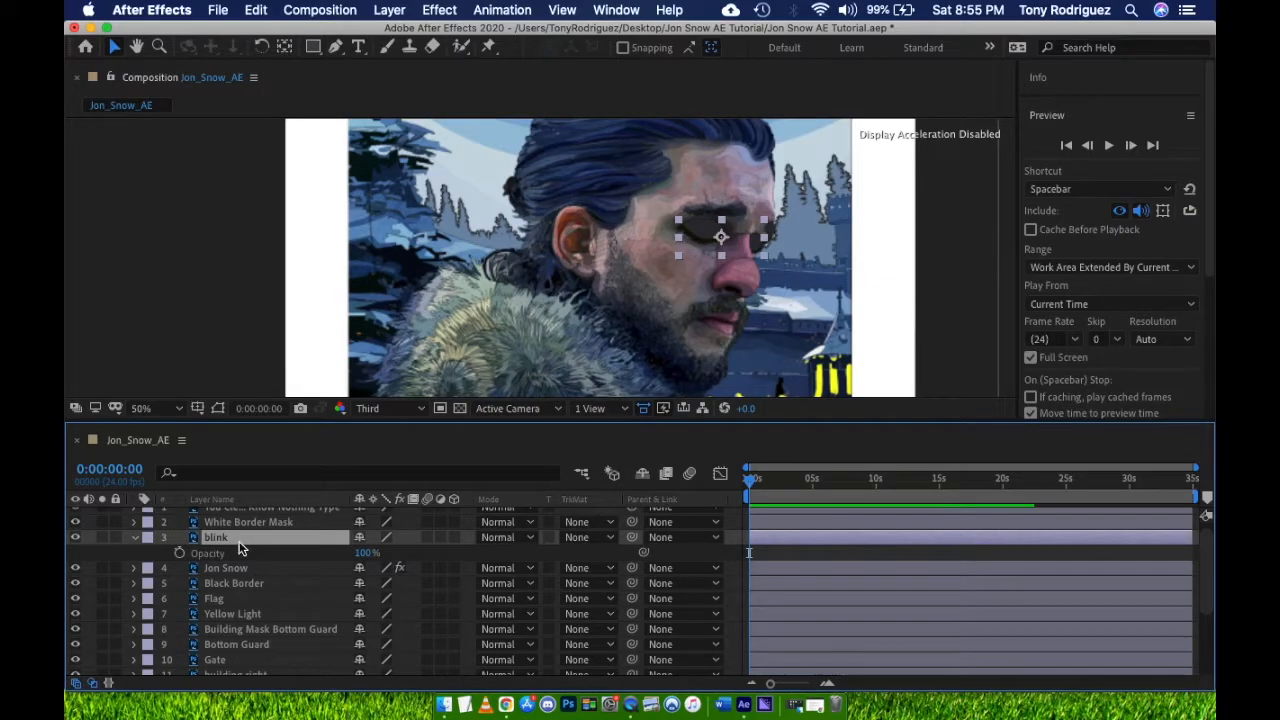
pyautogui.click(180, 554)
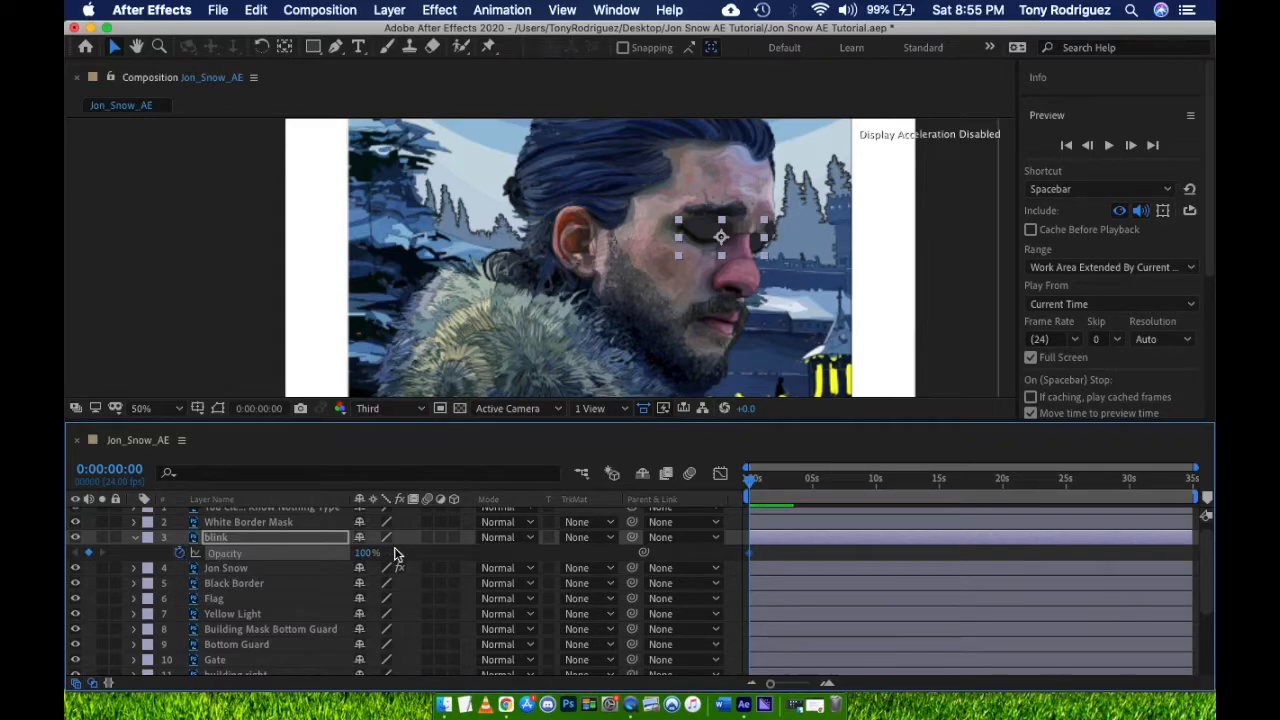
pyautogui.click(366, 553)
pyautogui.write('0')
pyautogui.press('Return')
# Set the blink layer's opacity to 100% at 0:00:04:06
pyautogui.moveTo(792, 484); pyautogui.dragTo(803, 484)
pyautogui.click(358, 551)
pyautogui.write('10')
pyautogui.press('Return')
pyautogui.write('00')
pyautogui.press('Return')
# Copy the blink layer's 0% opacity keyframe to the frames directly before and after the 100% keyframe, 0:00:04:05 and 0:00:04:07
pyautogui.press('=')
pyautogui.press('=')
pyautogui.press('=')
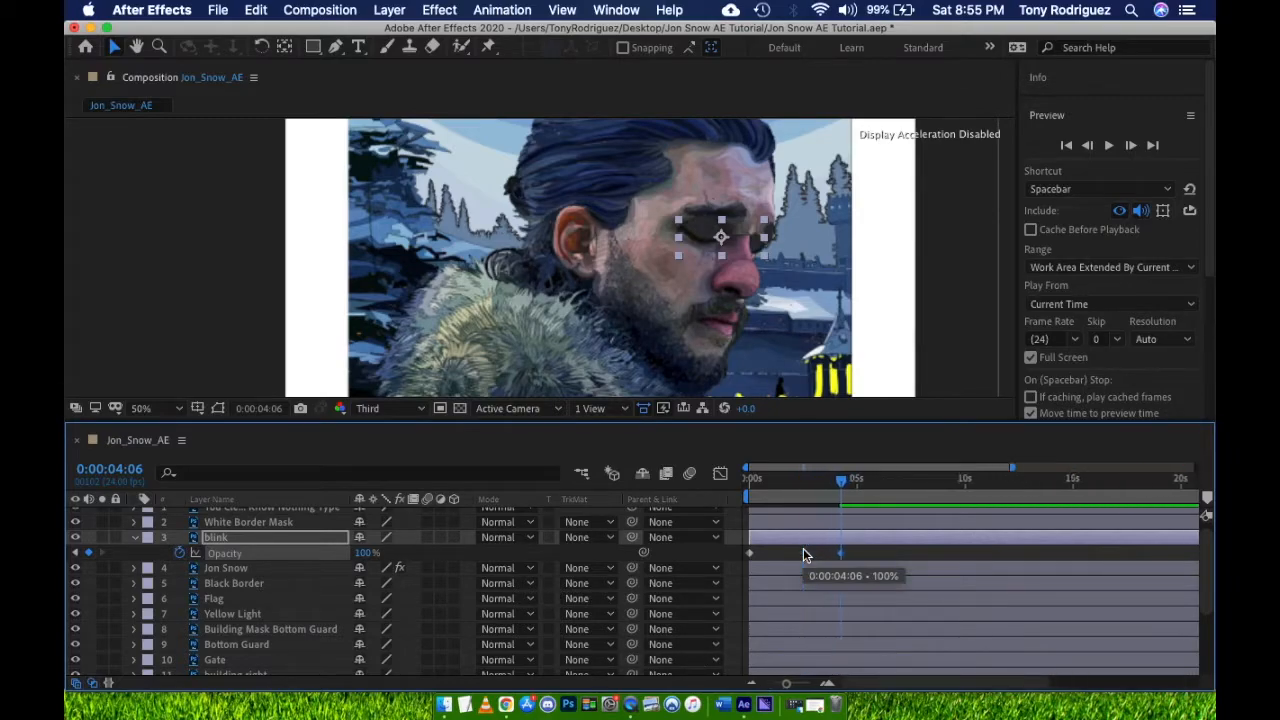
pyautogui.click(749, 553)
pyautogui.scroll(10, 974, 550)
pyautogui.hscroll(-5, 974, 550)
pyautogui.moveTo(905, 482); pyautogui.dragTo(871, 482)
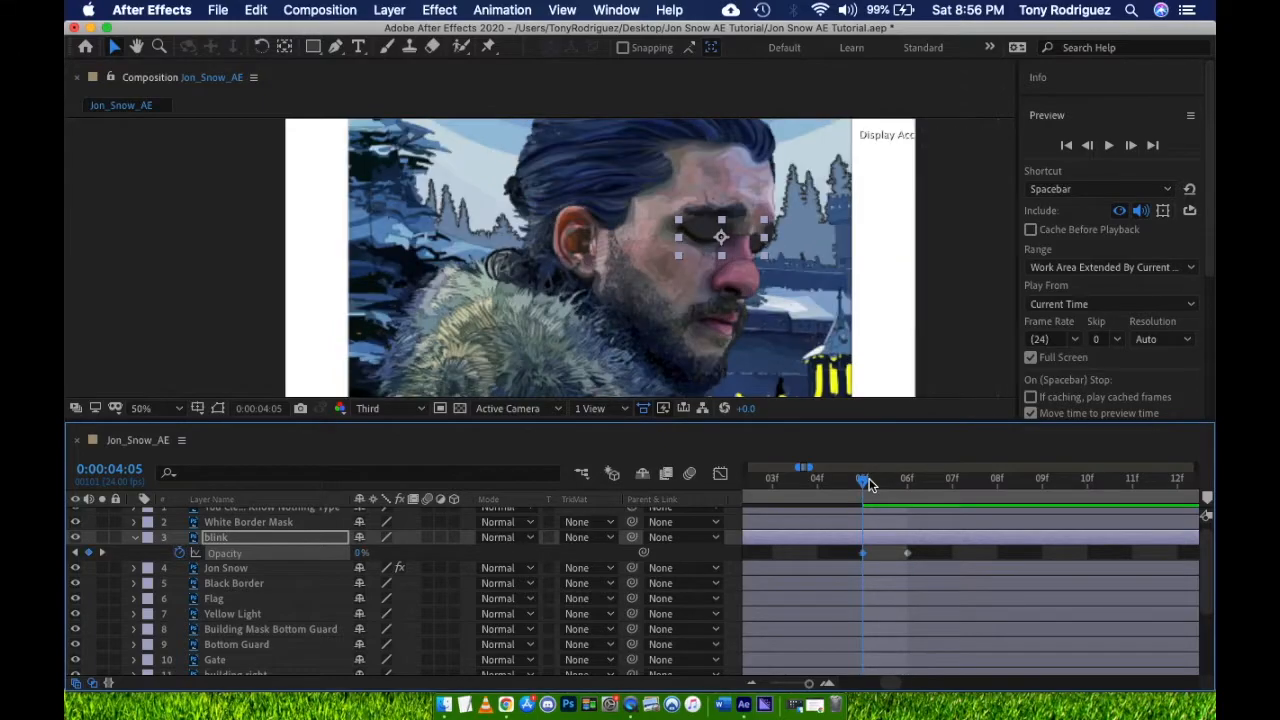
pyautogui.click(952, 478)
# Copy the three blink opacity keyframes, paste them five times further along the timeline, and preview the animation
pyautogui.scroll(-10, 915, 549)
pyautogui.scroll(-3, 915, 544)
pyautogui.moveTo(833, 480); pyautogui.dragTo(793, 478)
pyautogui.moveTo(884, 558); pyautogui.dragTo(828, 549)
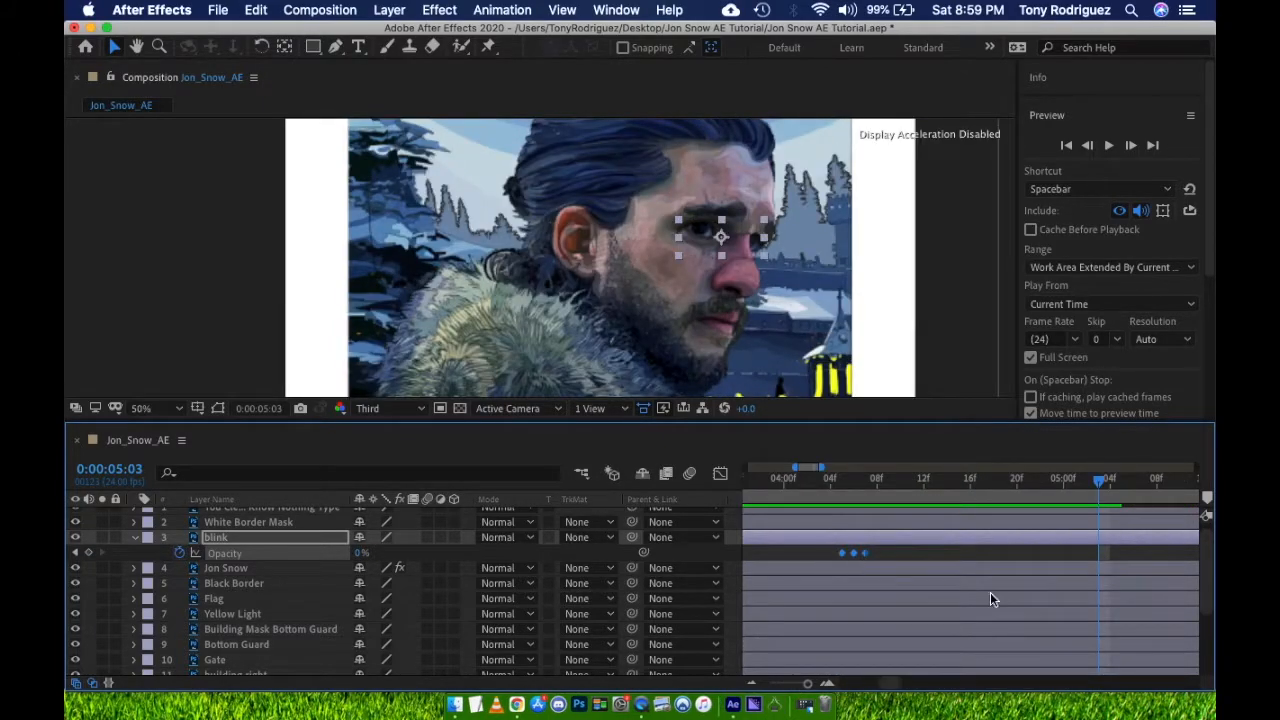
pyautogui.scroll(-10, 990, 594)
pyautogui.click(870, 482)
pyautogui.moveTo(870, 482); pyautogui.dragTo(1181, 487)
pyautogui.press('super+v')
pyautogui.press('super+v')
pyautogui.press('super+v')
pyautogui.press('super+v')
pyautogui.press('super+v')
pyautogui.press('space')
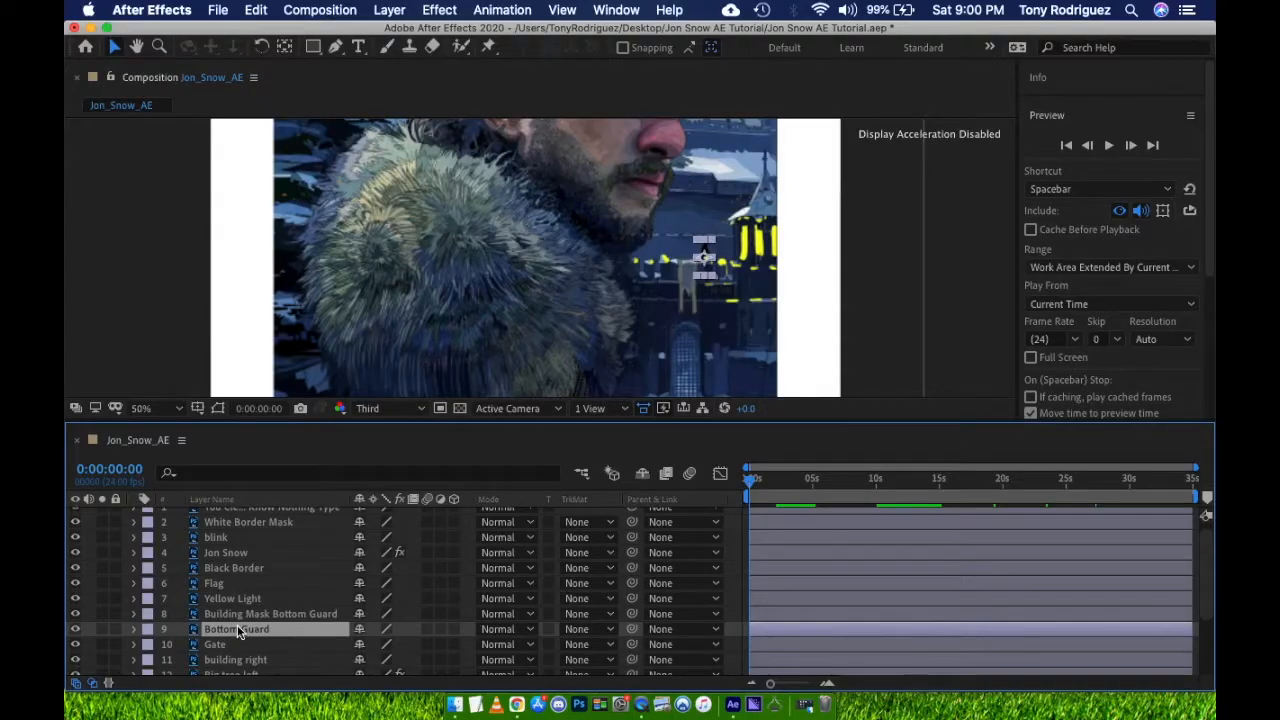
# Keyframe the Bottom Guard layer's position at 0:00:00:00 and move the guard right to 1189.7, 823.2 at 0:00:03:18
pyautogui.press('p')
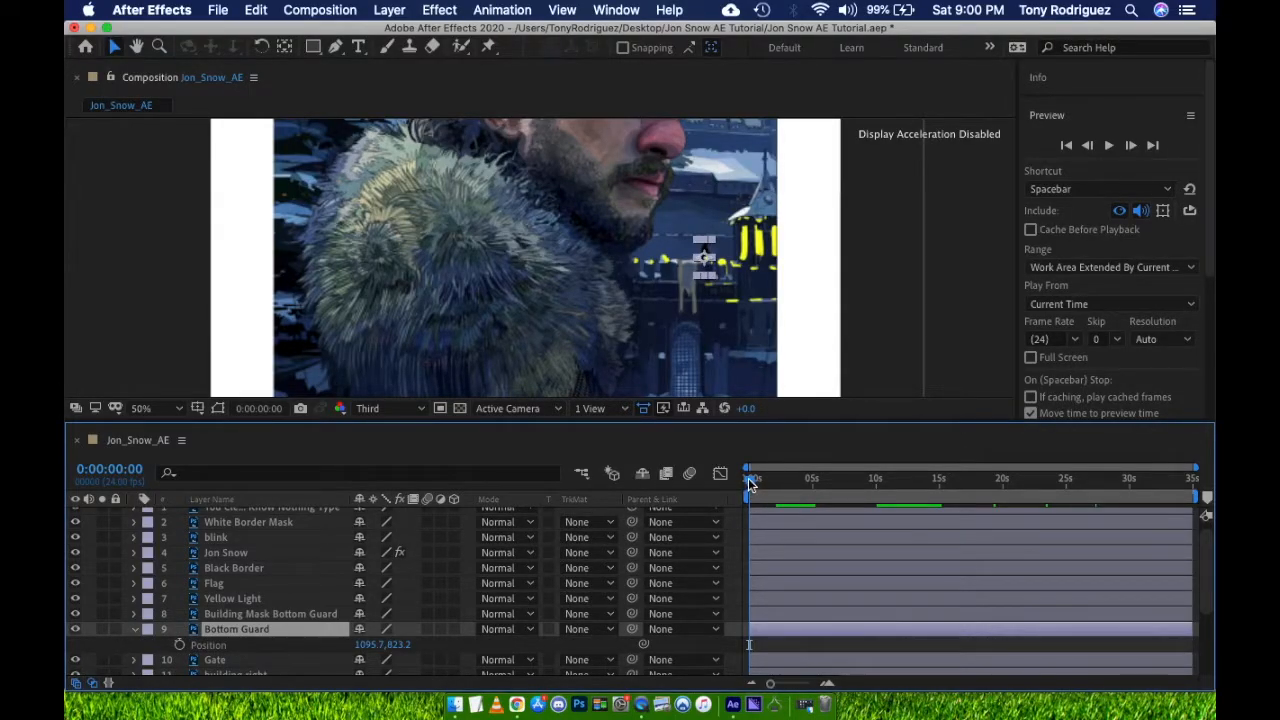
pyautogui.click(179, 646)
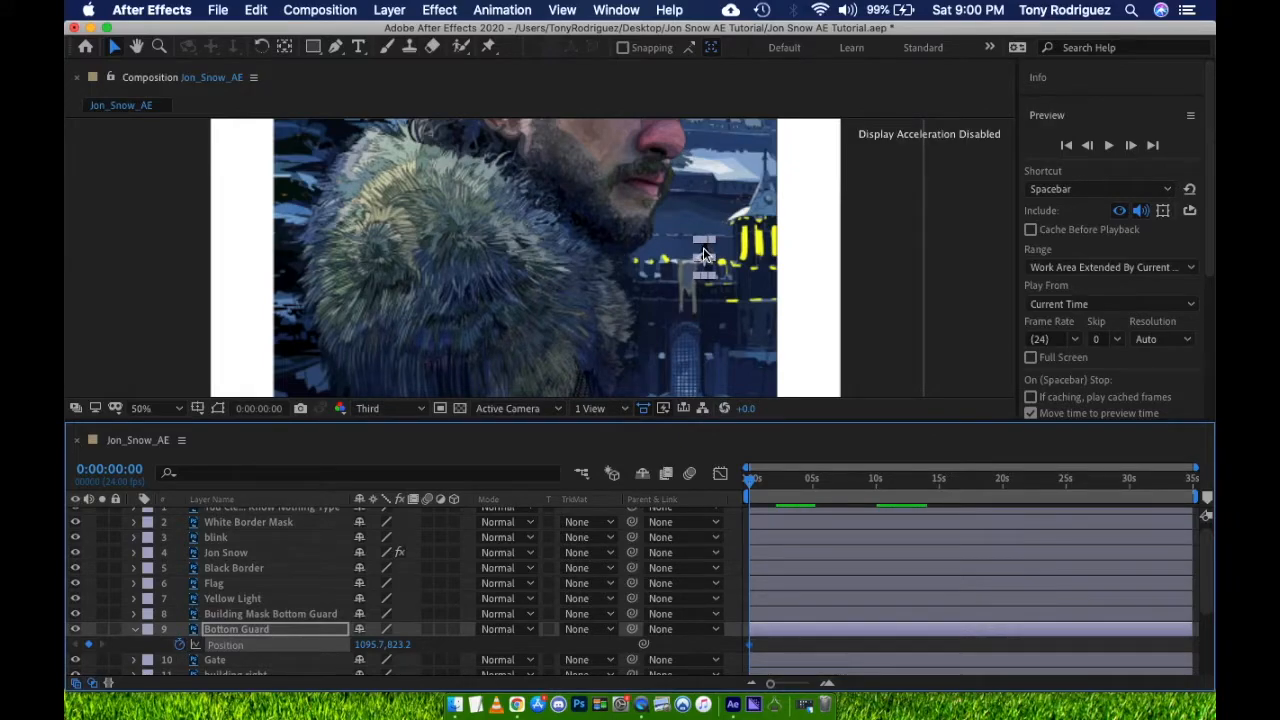
pyautogui.moveTo(782, 486); pyautogui.dragTo(794, 473)
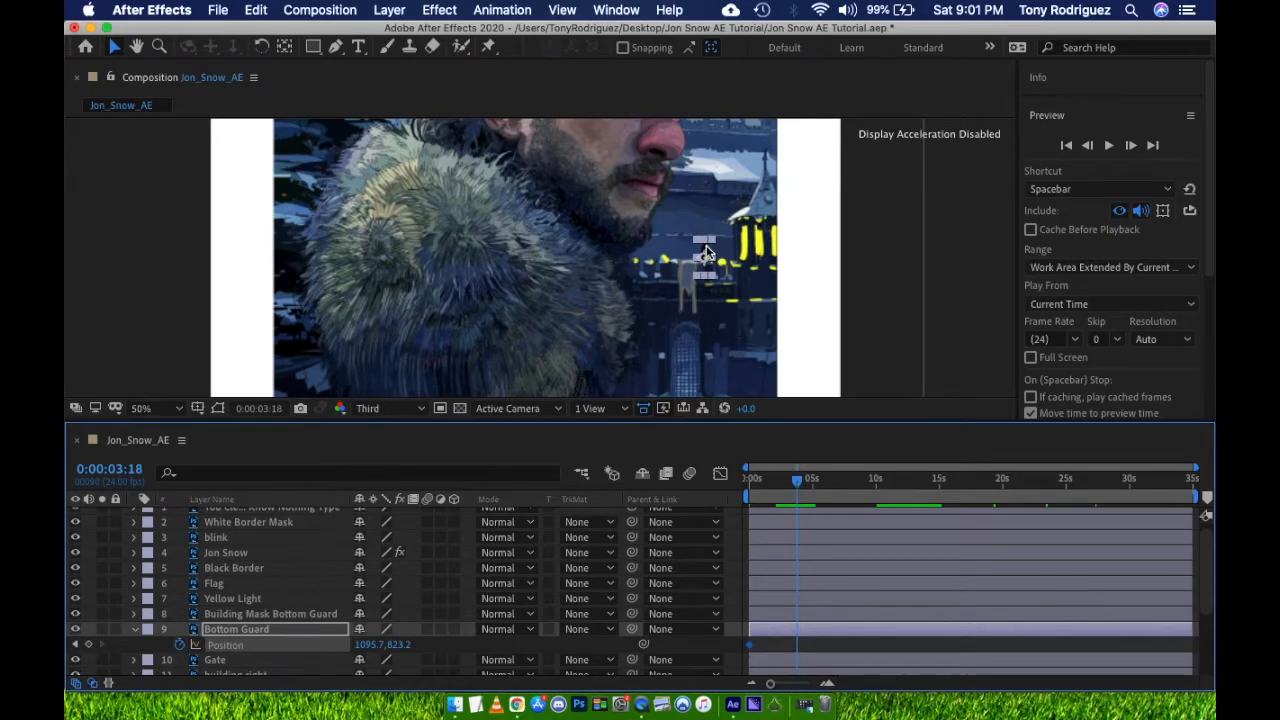
pyautogui.moveTo(701, 251); pyautogui.dragTo(743, 250)
pyautogui.moveTo(743, 250); pyautogui.dragTo(749, 251)
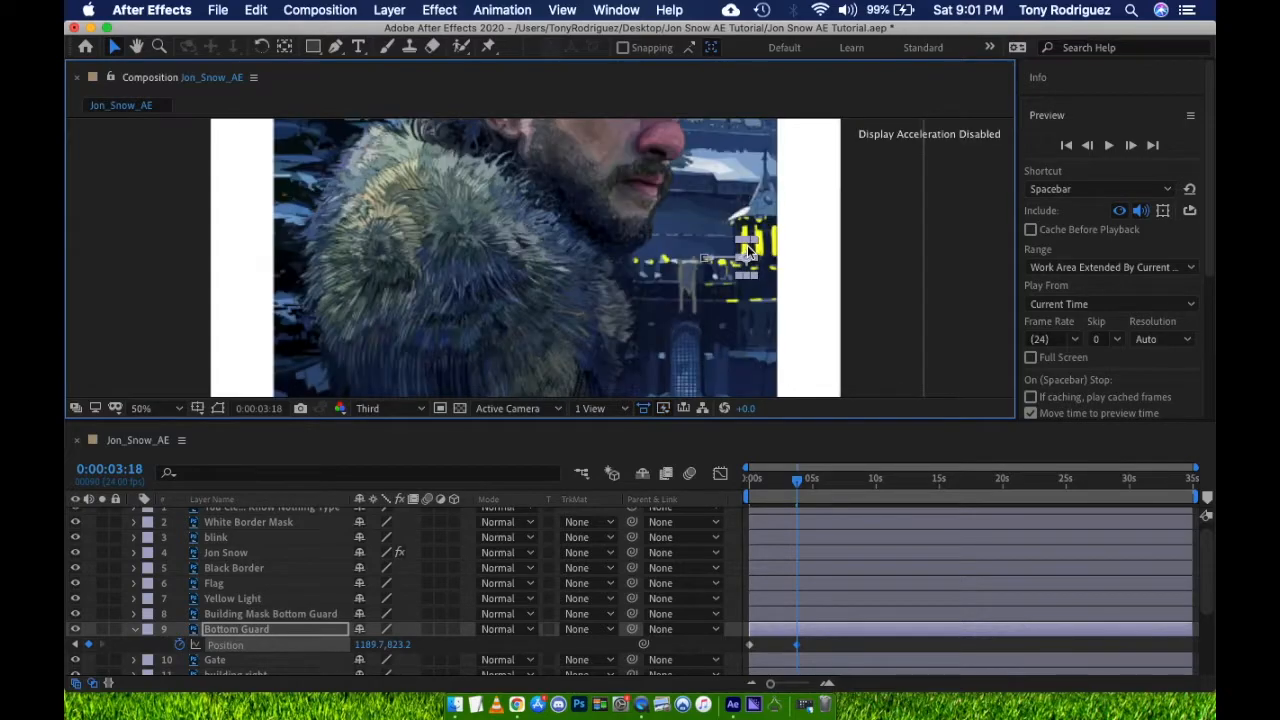
# Save the project and, at 0:00:11:12, move the Bottom Guard left to 867.7, 823.2
pyautogui.click(808, 282)
pyautogui.press('super+s')
pyautogui.moveTo(797, 487); pyautogui.dragTo(902, 513)
pyautogui.moveTo(752, 251); pyautogui.dragTo(601, 258)
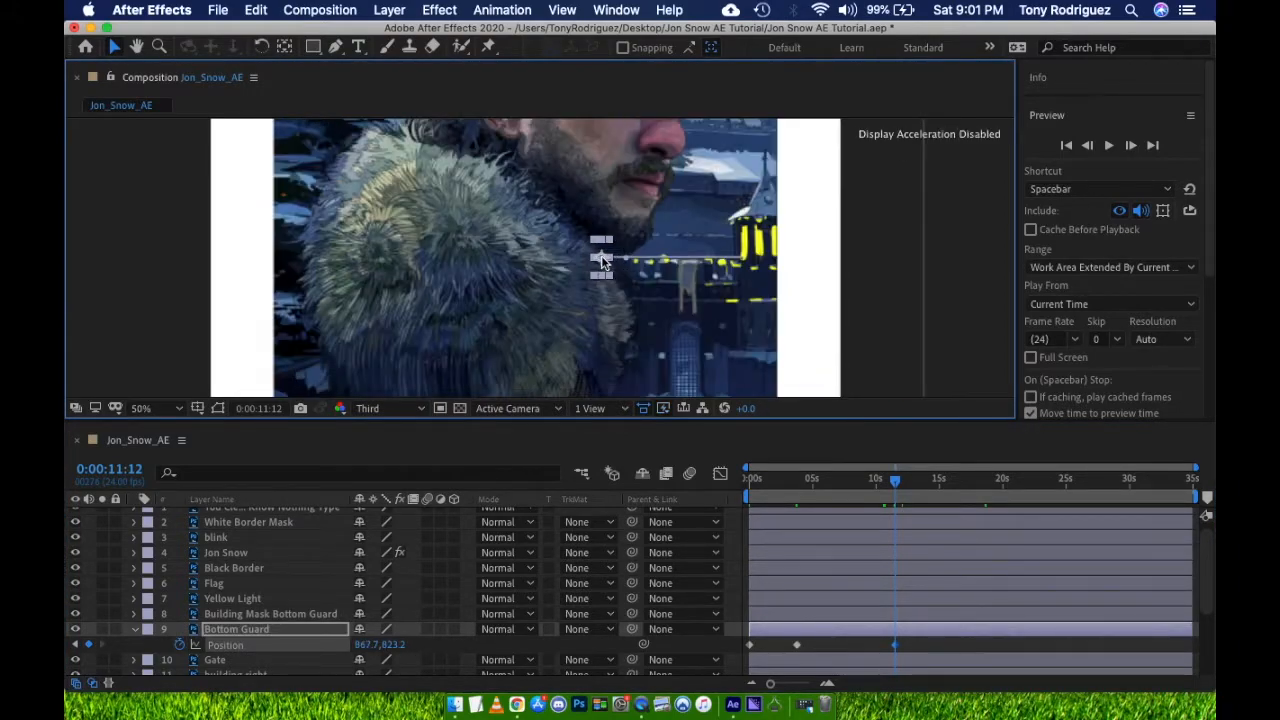
# Repeat the Bottom Guard's 0:00:03:18 position keyframe further along the timeline and preview the guard's walk from the start
pyautogui.click(807, 646)
pyautogui.click(797, 644)
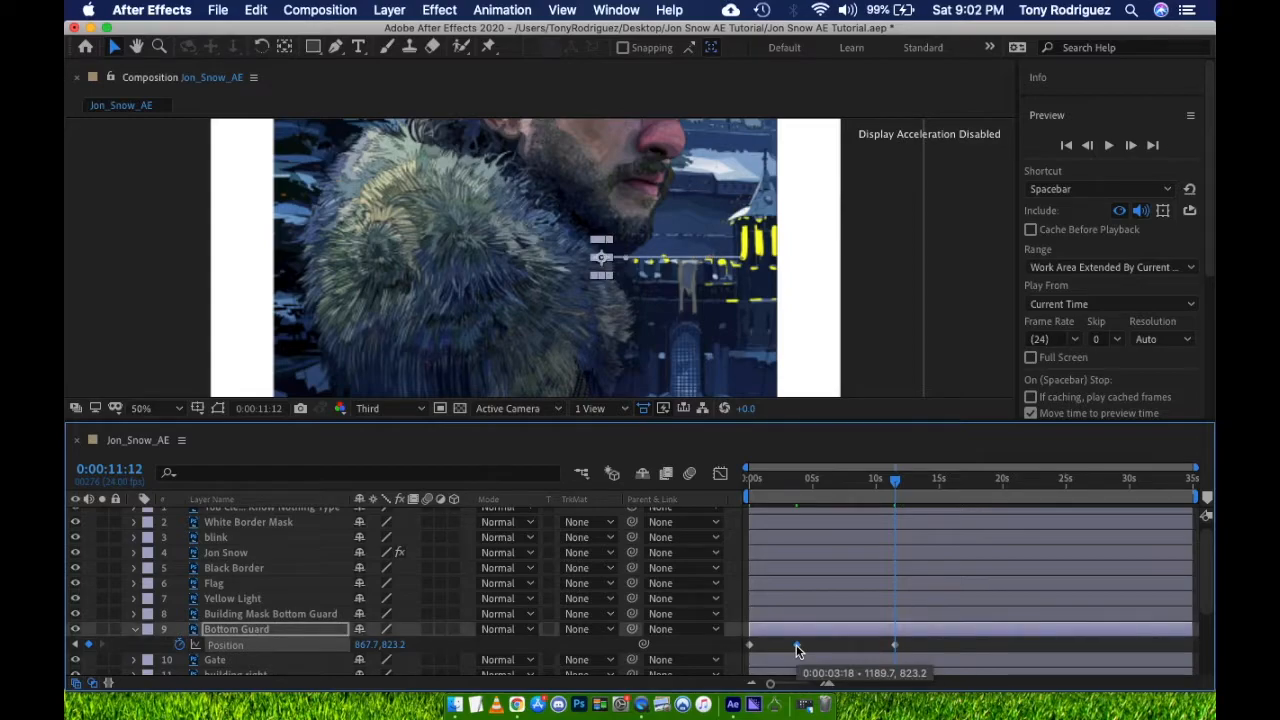
pyautogui.moveTo(982, 477); pyautogui.dragTo(1055, 490)
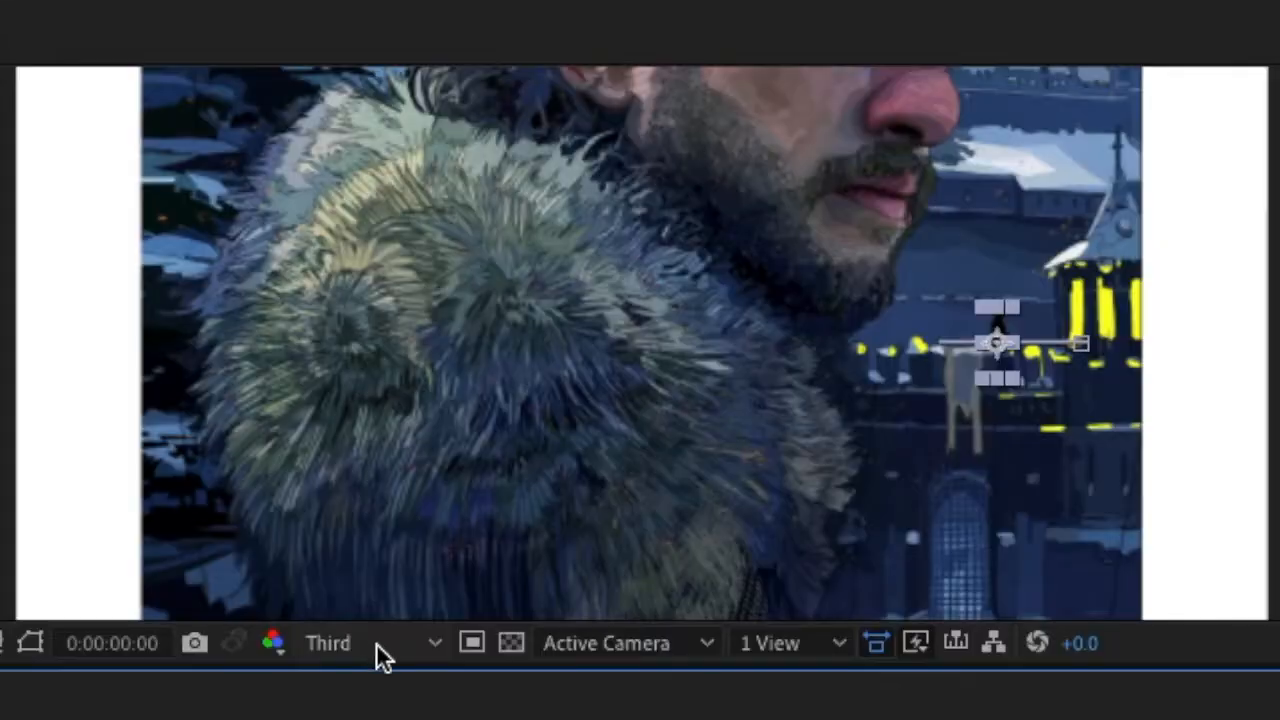
pyautogui.press('space')
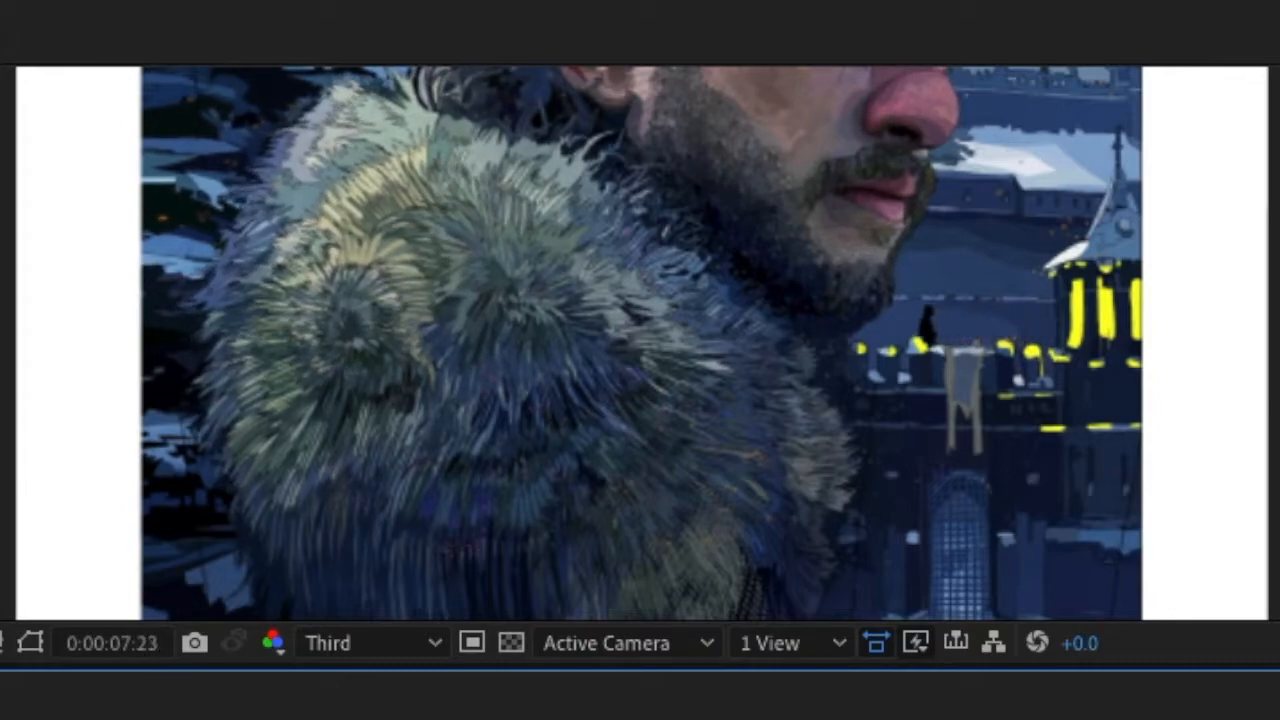
# At 0:00:05:18, unlink the Bottom Guard layer's scale proportions and start keyframing its scale
pyautogui.click(822, 490)
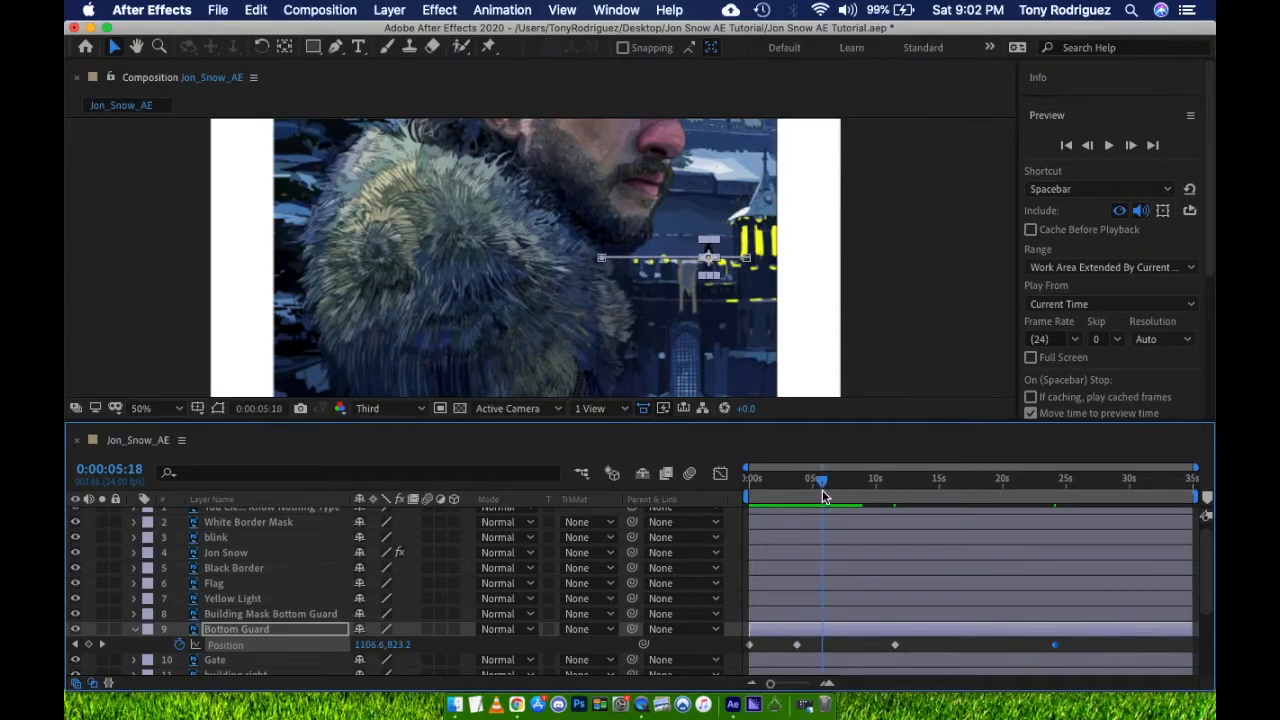
pyautogui.click(240, 636)
pyautogui.press('s')
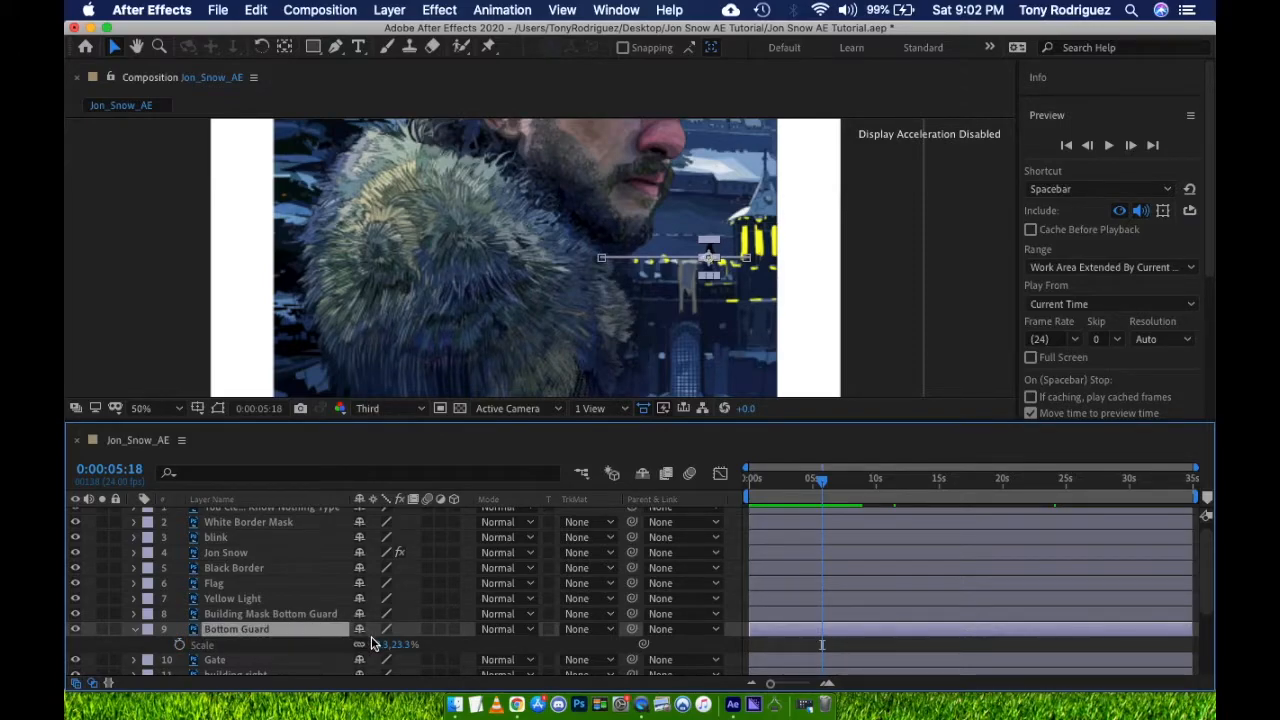
pyautogui.moveTo(405, 648); pyautogui.dragTo(427, 654)
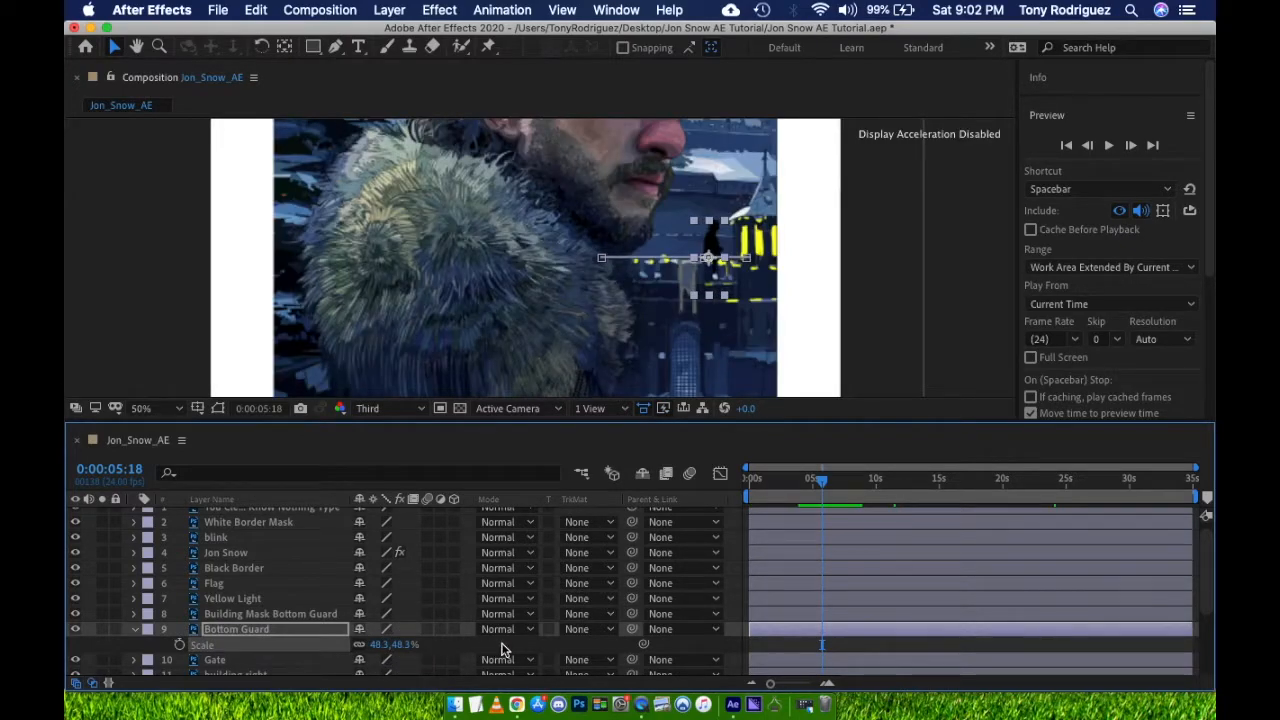
pyautogui.press('super+z')
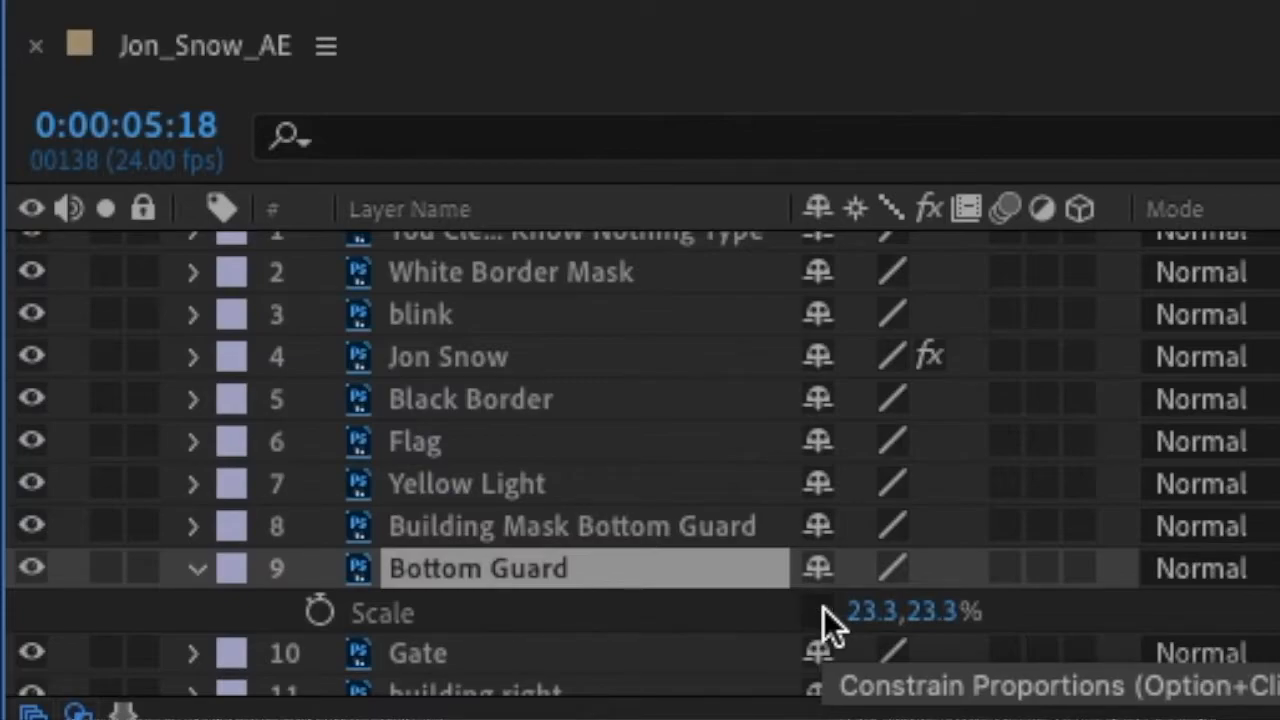
pyautogui.click(818, 611)
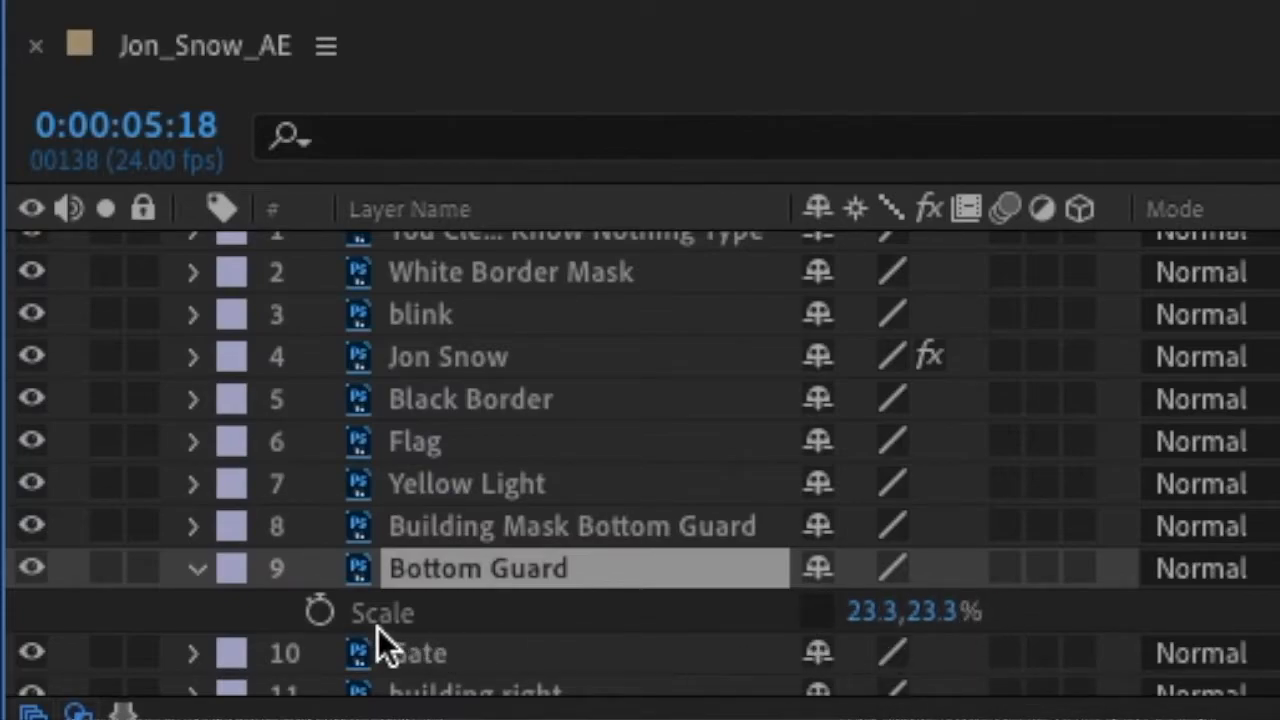
pyautogui.click(320, 610)
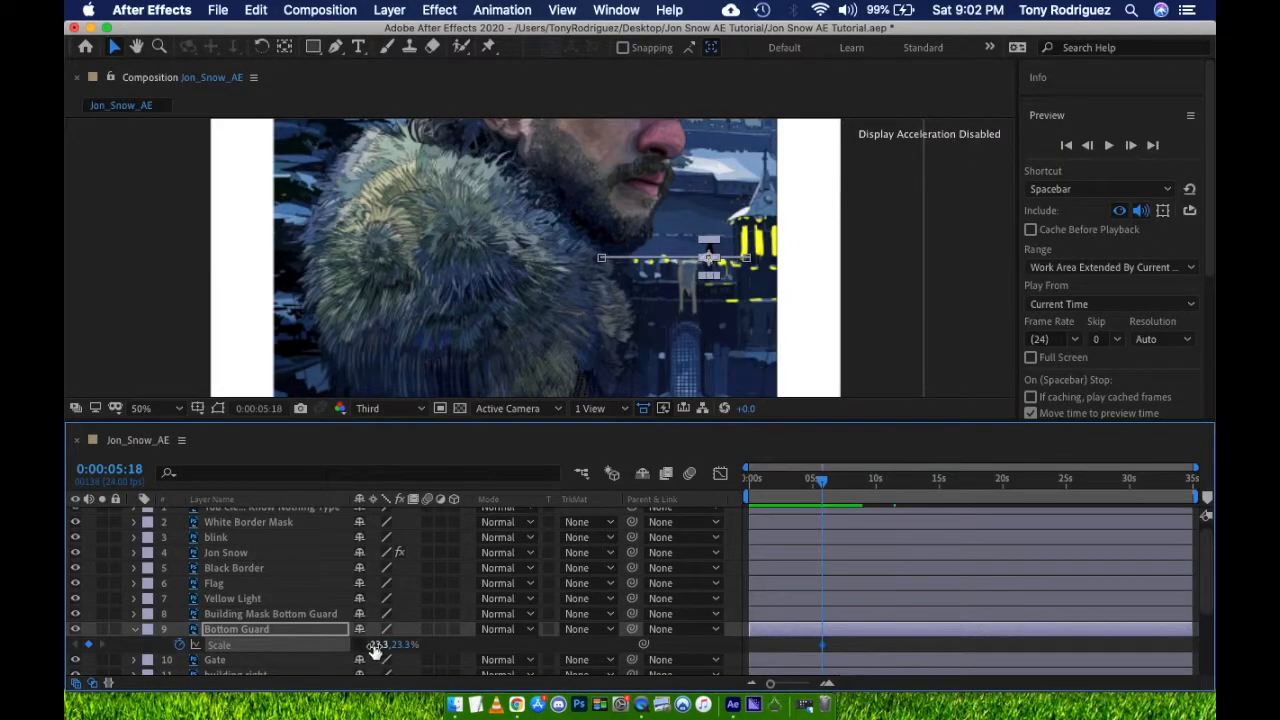
# Mirror the Bottom Guard horizontally by setting only its horizontal scale to -23.3%
pyautogui.moveTo(850, 620); pyautogui.dragTo(893, 614)
pyautogui.press('super+z')
pyautogui.moveTo(401, 645); pyautogui.dragTo(421, 645)
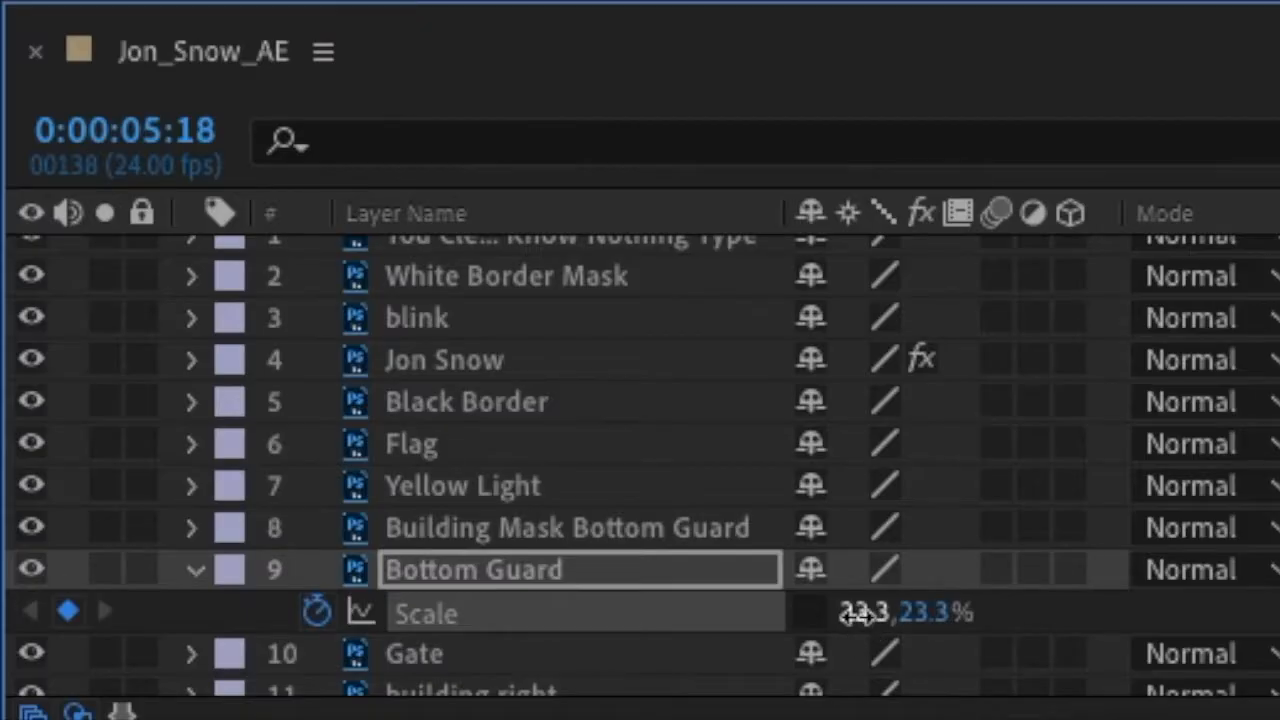
pyautogui.click(386, 646)
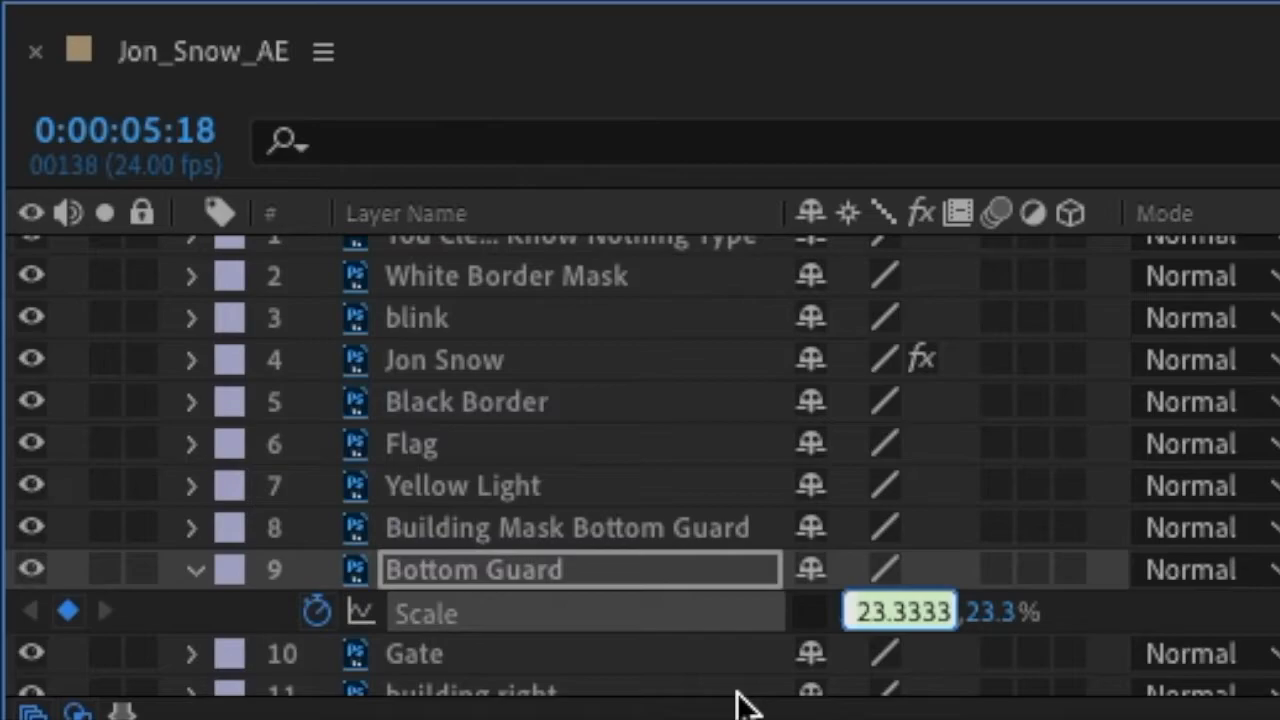
pyautogui.write('-')
pyautogui.press('super+z')
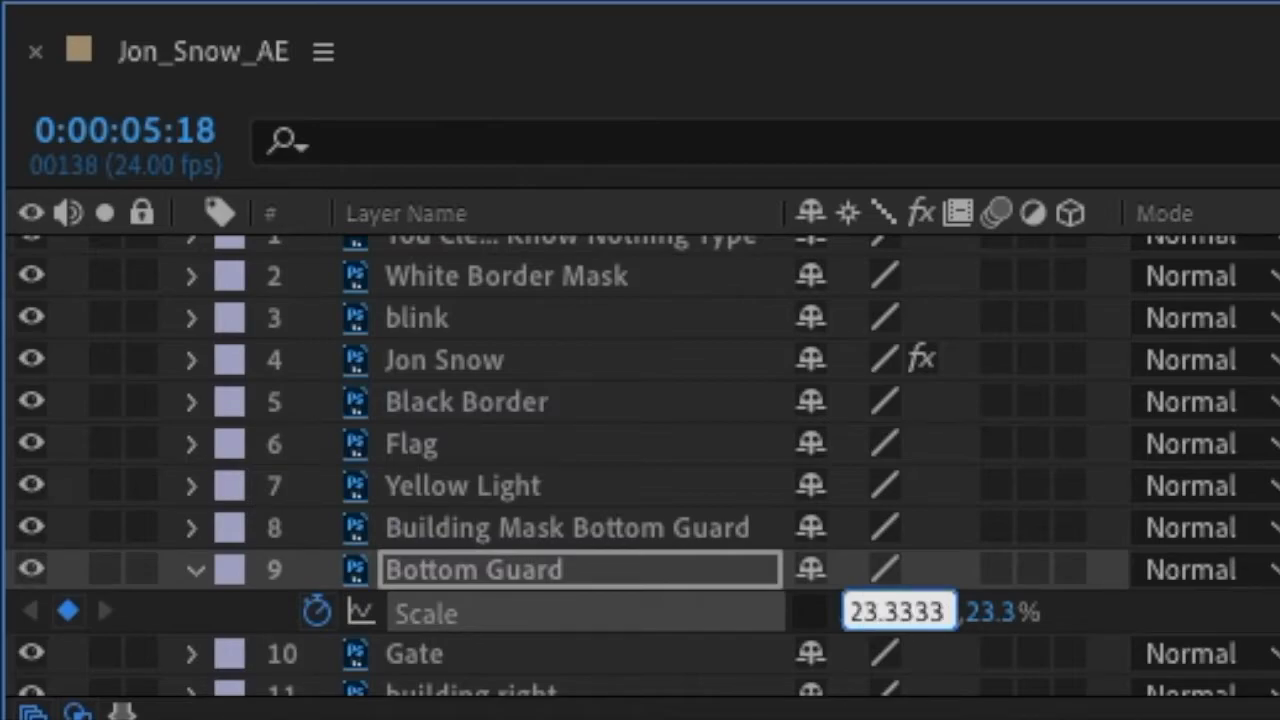
pyautogui.press('Return')
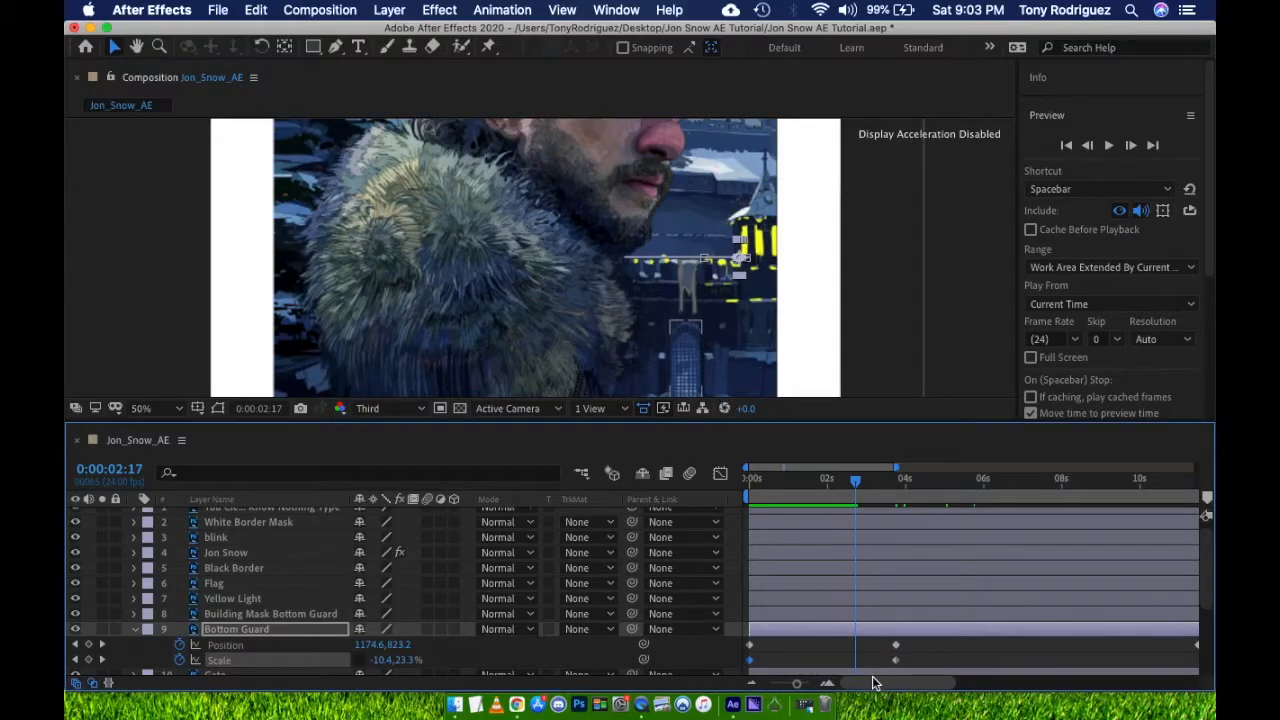
# Hold the Bottom Guard's scale at 23.3, 23.3% until 0:00:03:17, one frame before its flip keyframe, and preview the turn
pyautogui.scroll(3, 890, 652)
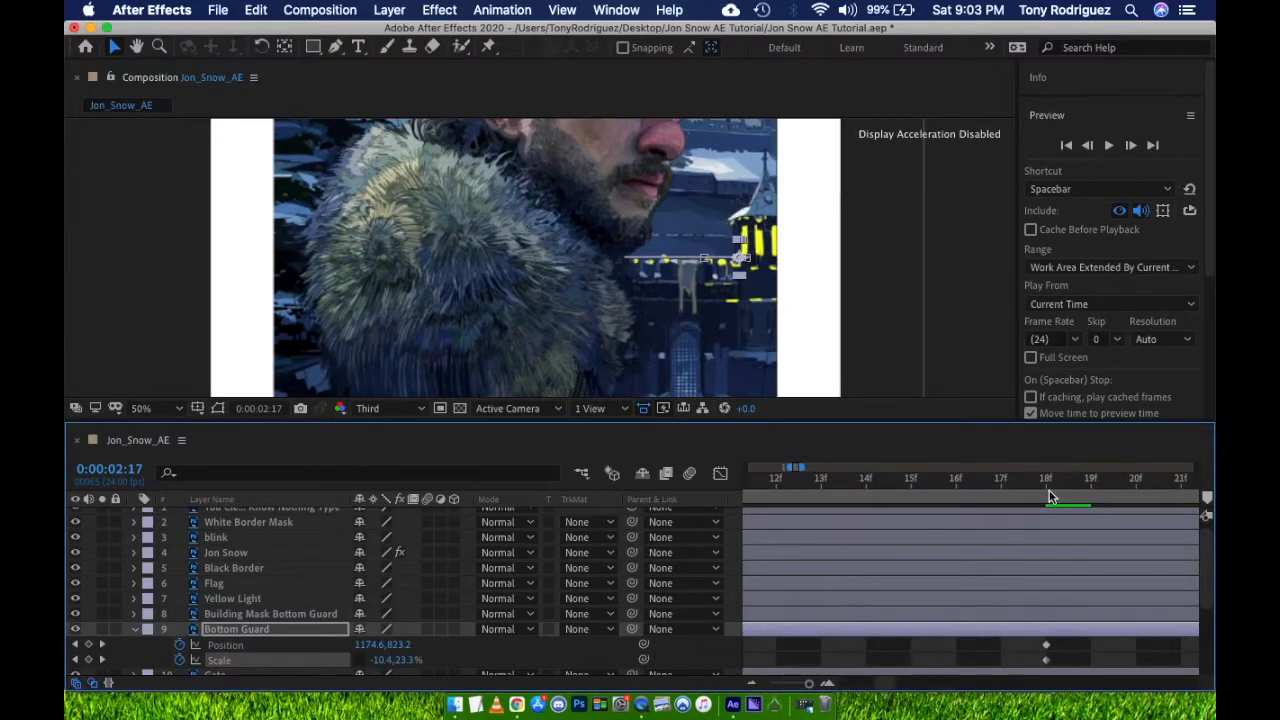
pyautogui.click(1001, 488)
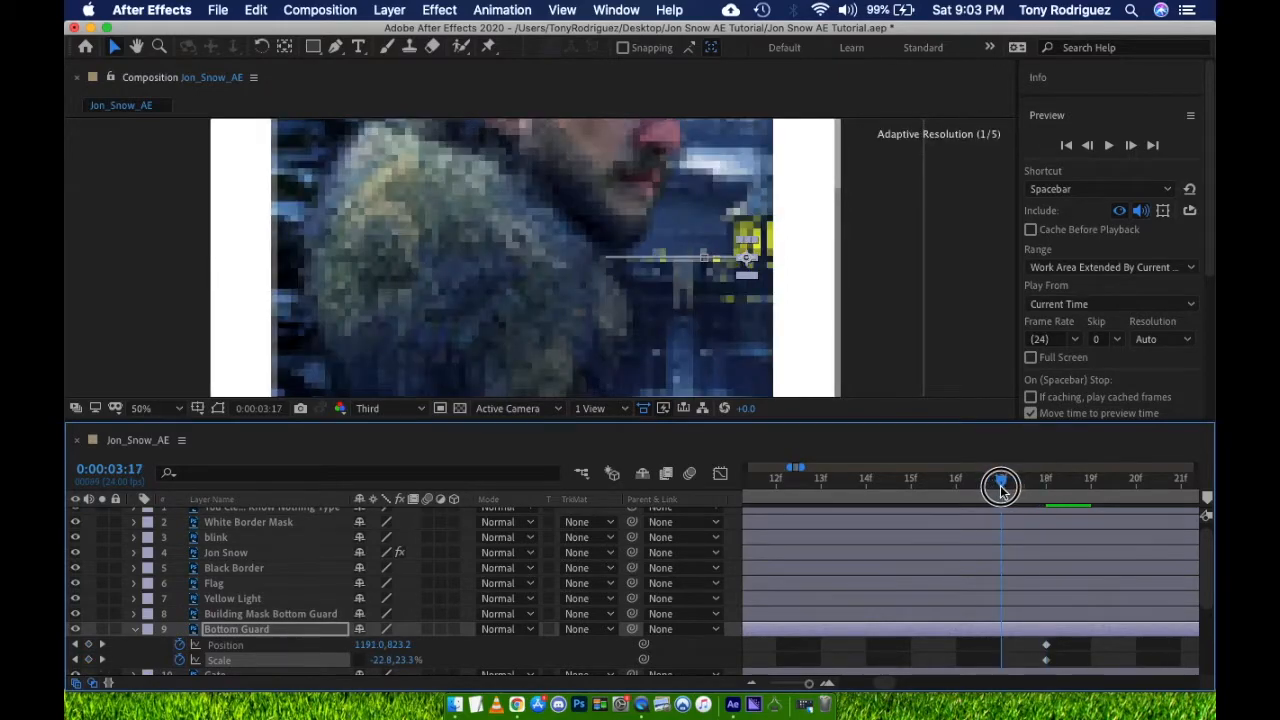
pyautogui.scroll(-5, 1019, 583)
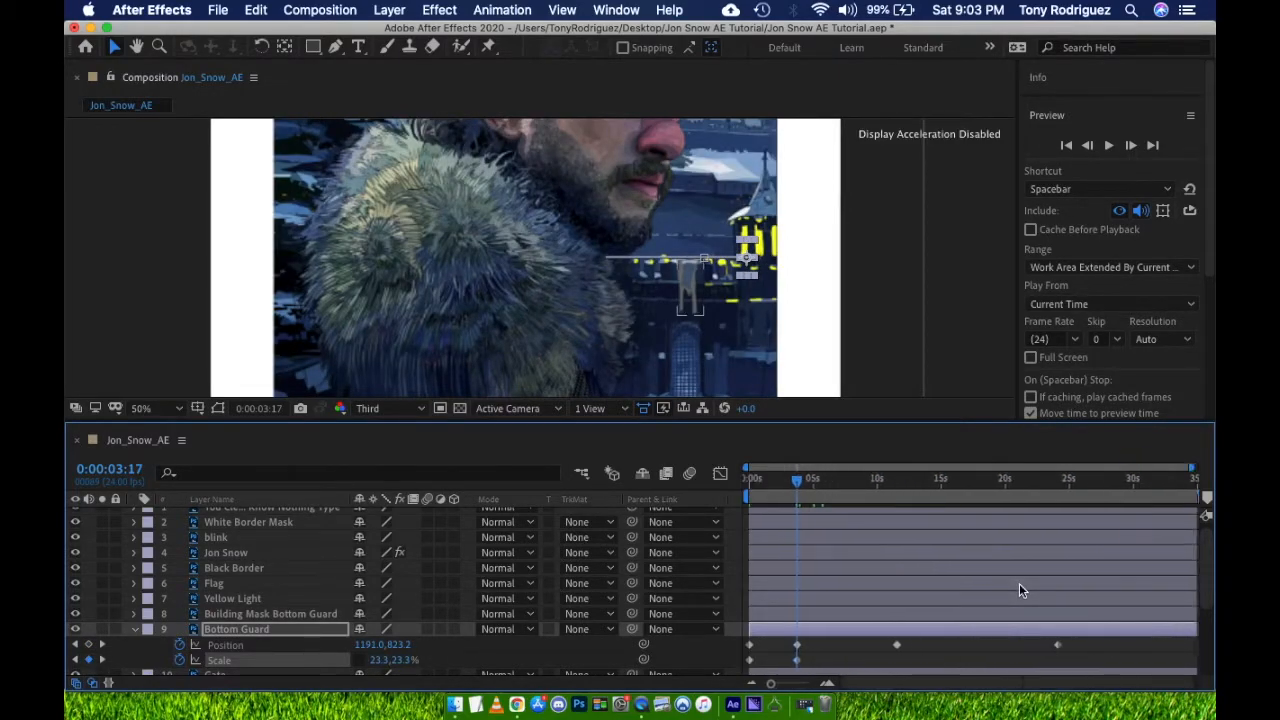
pyautogui.press('space')
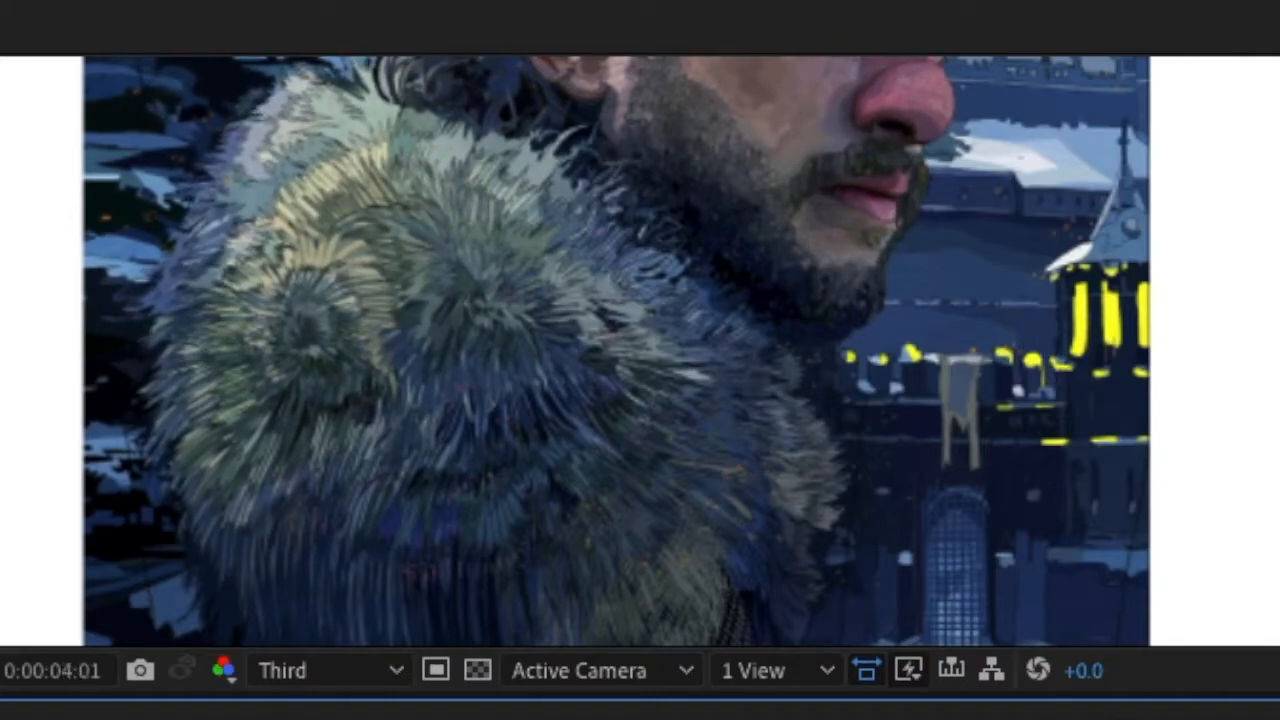
pyautogui.press('space')
# Copy the Bottom Guard's turn scale keyframes at 0:00:03:17 and 0:00:03:18 to its next turning point near 0:00:11:12
pyautogui.moveTo(825, 482); pyautogui.dragTo(955, 494)
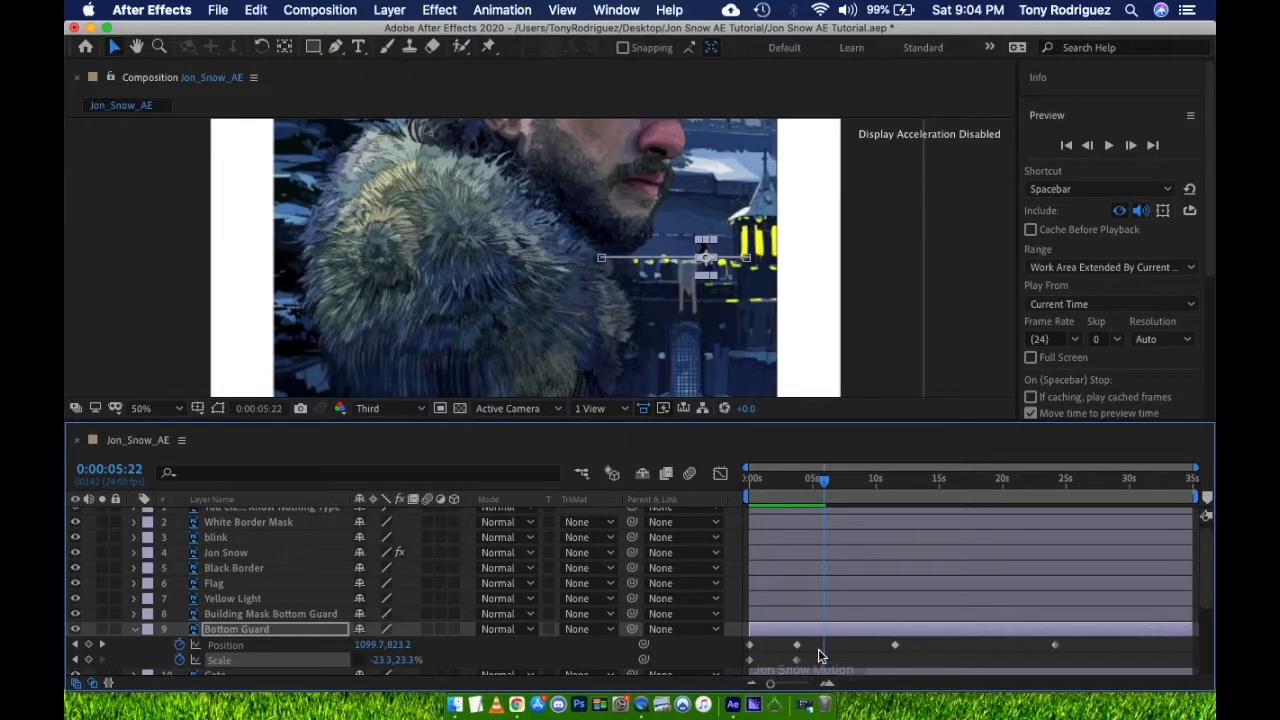
pyautogui.click(796, 660)
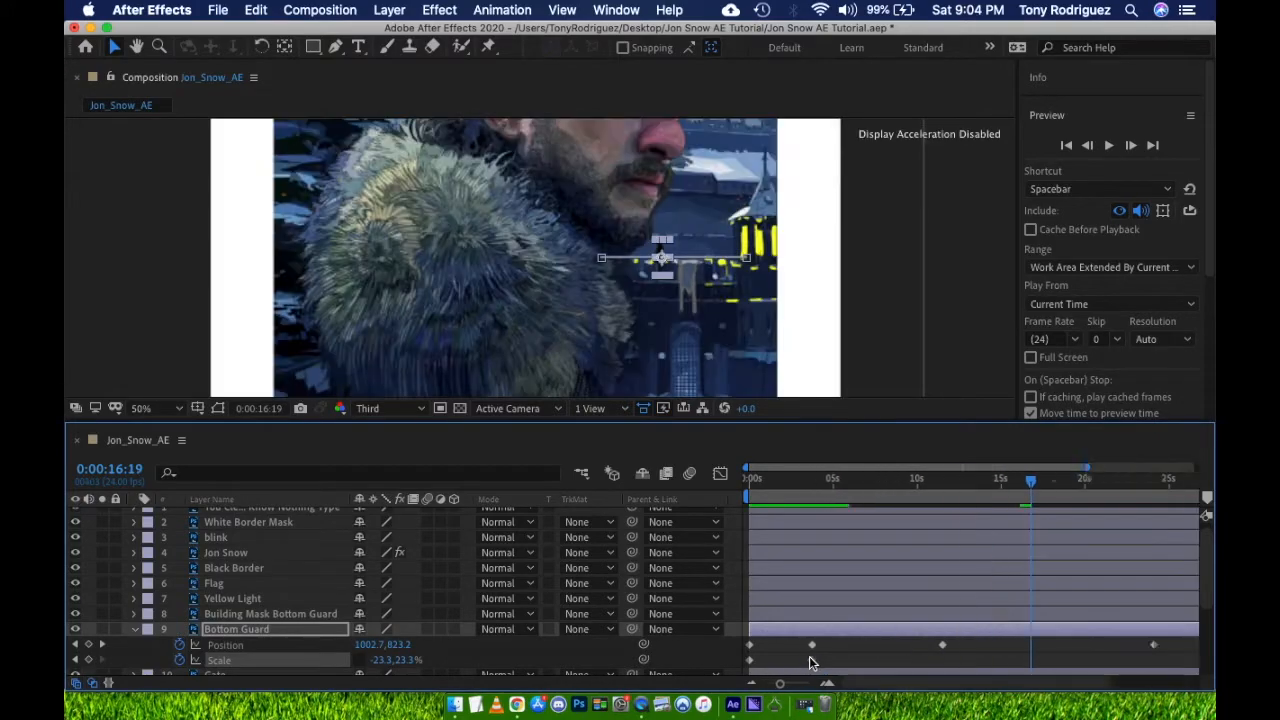
pyautogui.moveTo(895, 483); pyautogui.dragTo(897, 487)
pyautogui.press('super+v')
pyautogui.scroll(10, 795, 667)
pyautogui.click(936, 484)
pyautogui.click(934, 660)
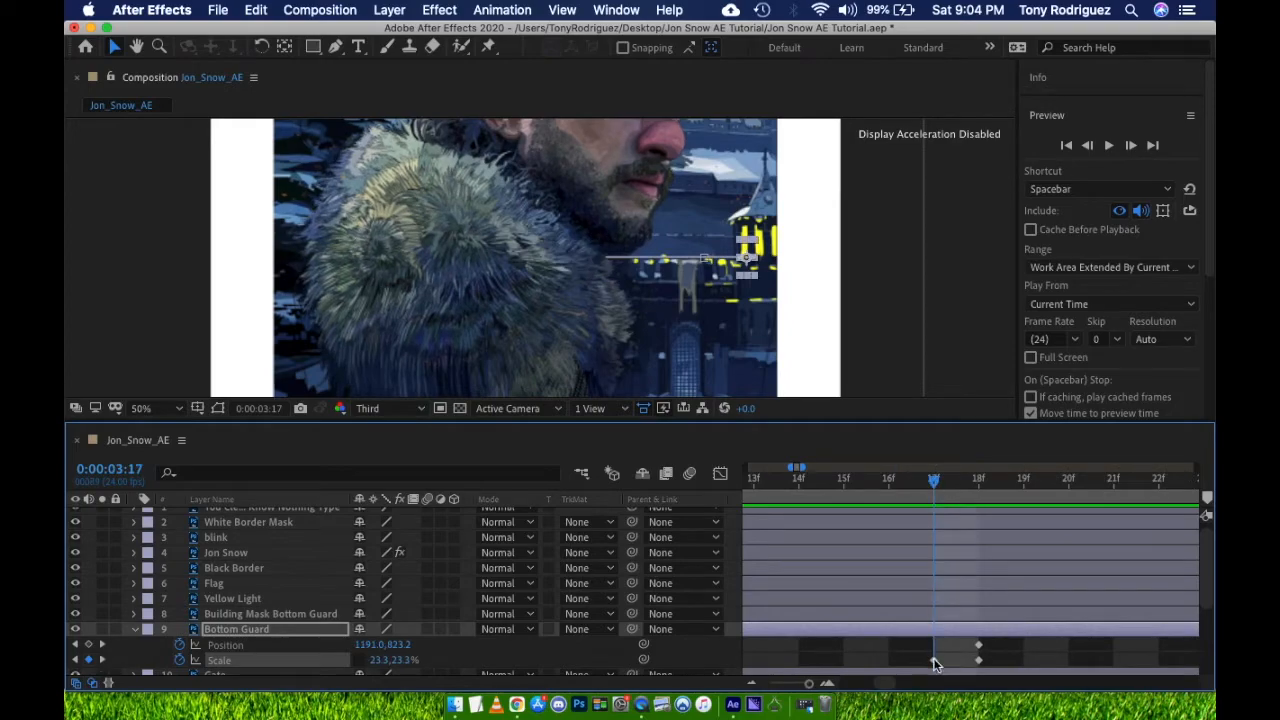
pyautogui.scroll(-10, 936, 662)
pyautogui.click(896, 482)
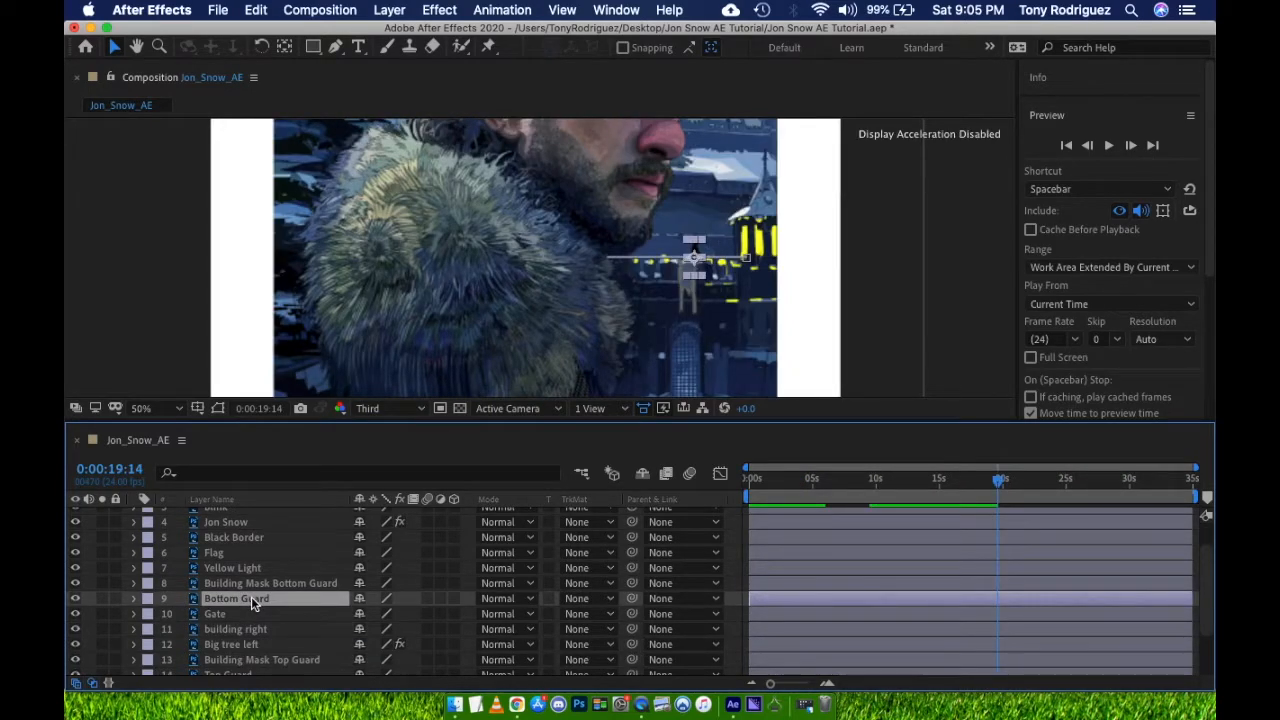
# Duplicate the Bottom Guard layer and move the copy's starting position at 0:00:00:00 left to 855.7, 823.2
pyautogui.press('super+d')
pyautogui.press('u')
pyautogui.moveTo(784, 481); pyautogui.dragTo(742, 489)
pyautogui.click(750, 615)
pyautogui.keyDown('shift'); pyautogui.click(751, 632); pyautogui.keyUp('shift')
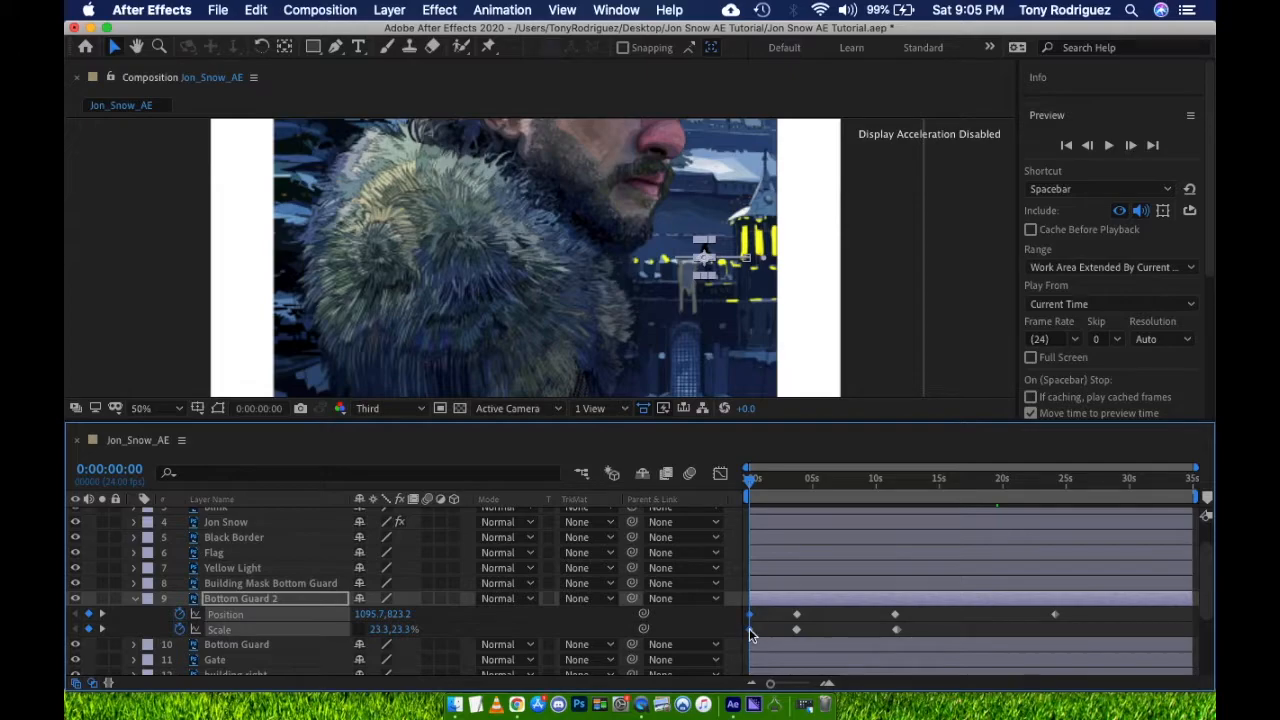
pyautogui.moveTo(705, 255); pyautogui.dragTo(596, 255)
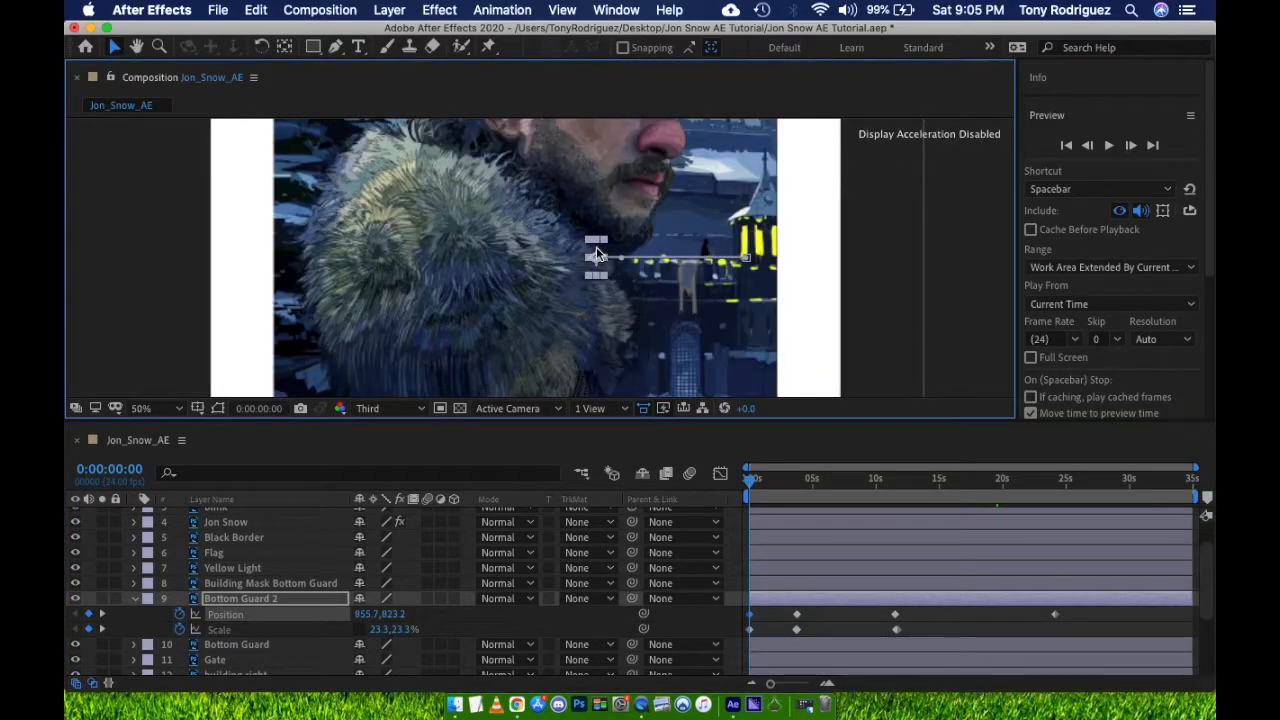
# Retime Bottom Guard 2's turns by shifting their position and scale keyframes further along the timeline, previewing the walk
pyautogui.moveTo(786, 614); pyautogui.dragTo(920, 640)
pyautogui.moveTo(796, 614); pyautogui.dragTo(909, 615)
pyautogui.press('space')
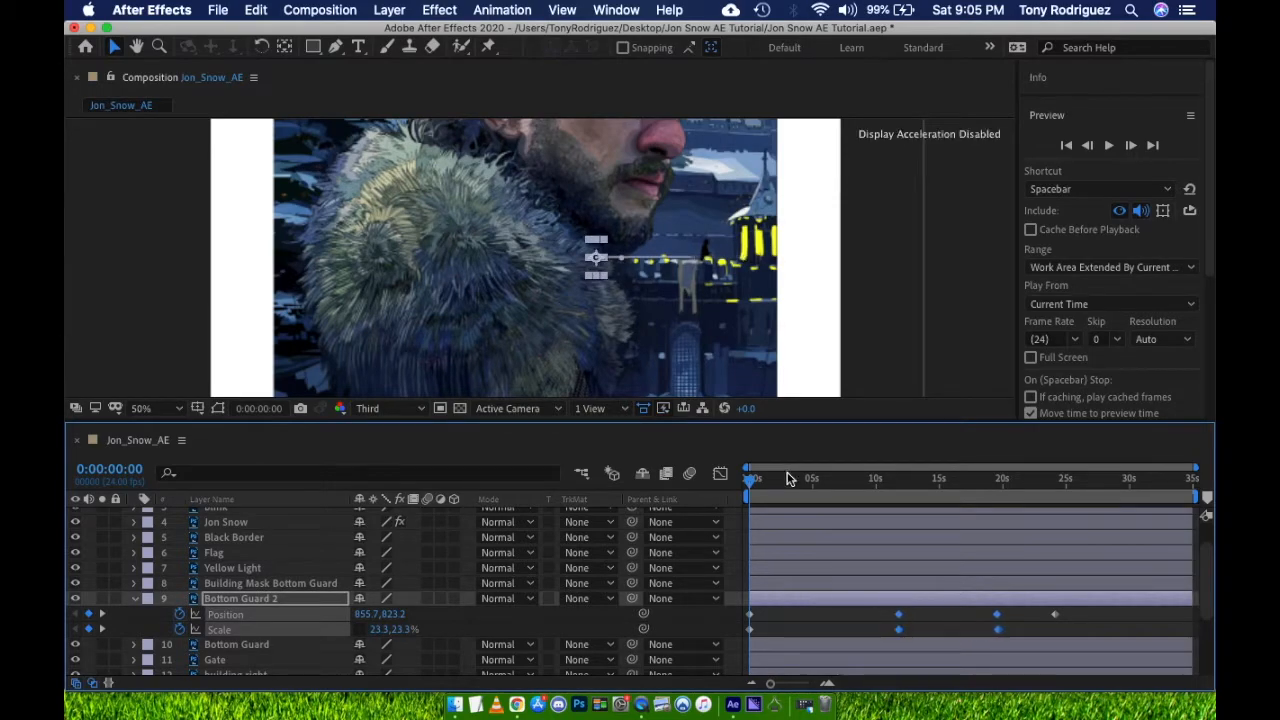
pyautogui.click(915, 628)
pyautogui.click(898, 614)
pyautogui.moveTo(900, 618); pyautogui.dragTo(863, 614)
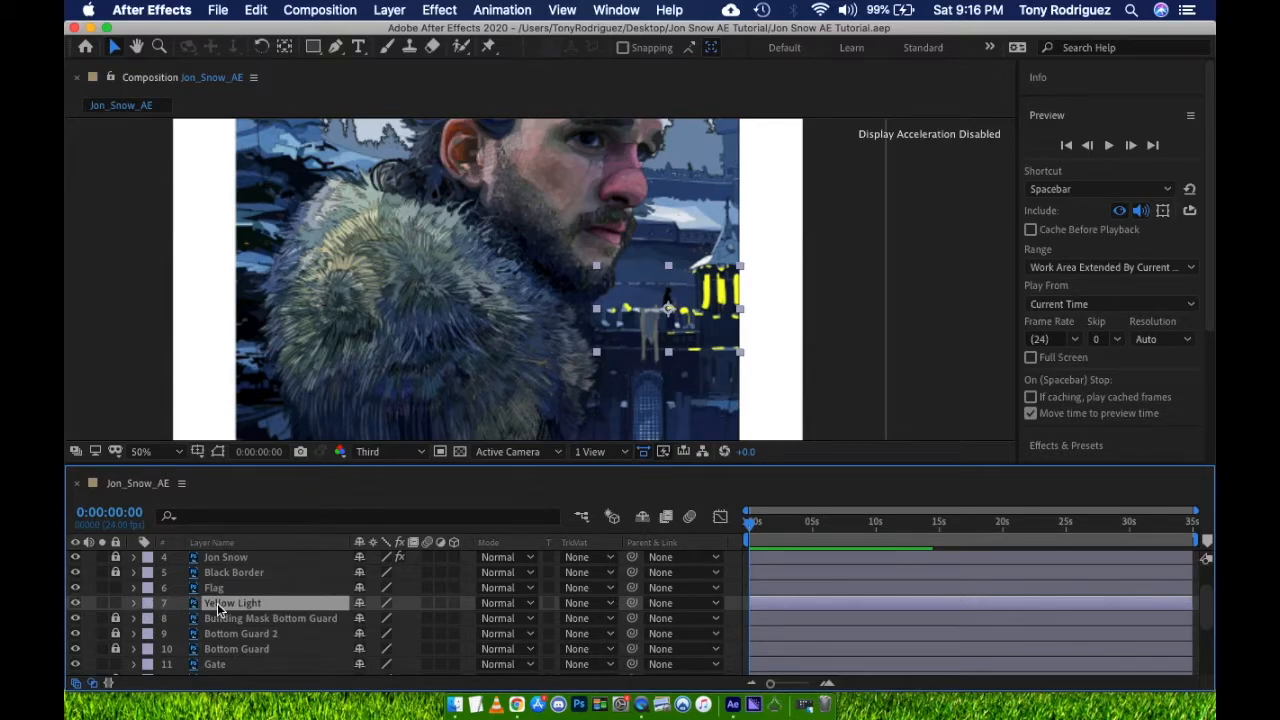
# Keyframe the Yellow Light layer's opacity at 0% at 0:00:00:00
pyautogui.press('t')
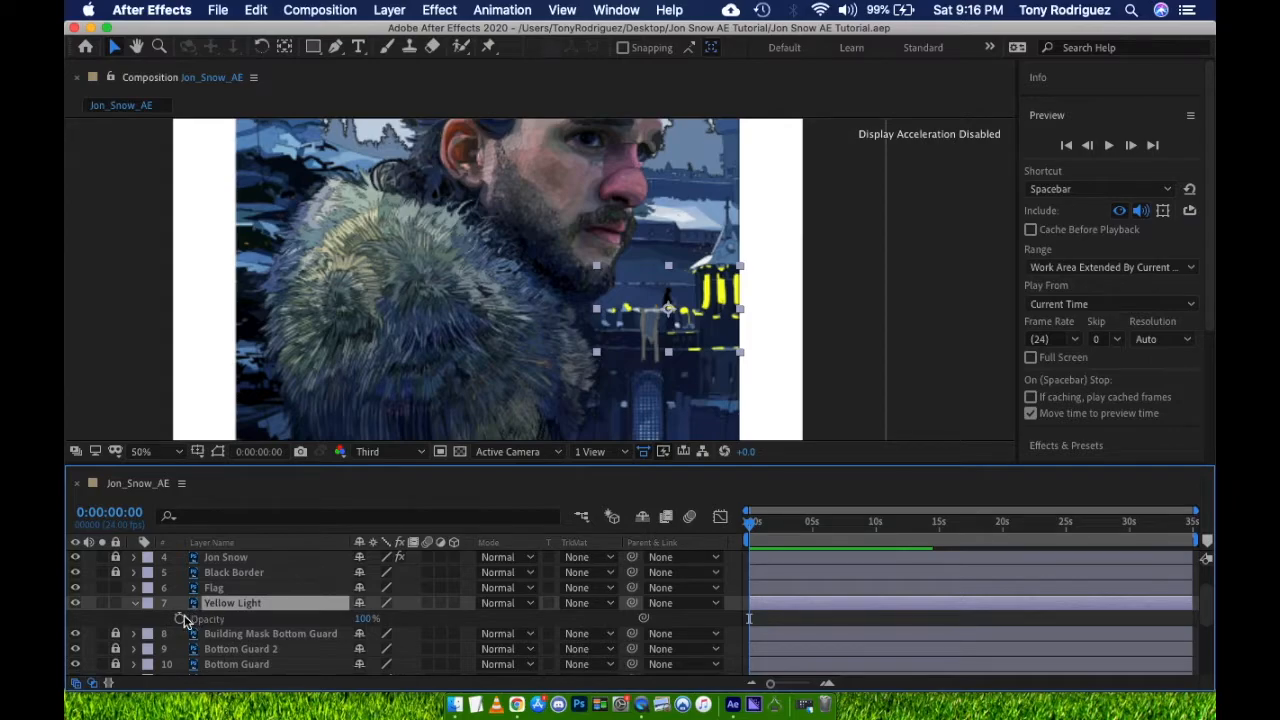
pyautogui.click(181, 619)
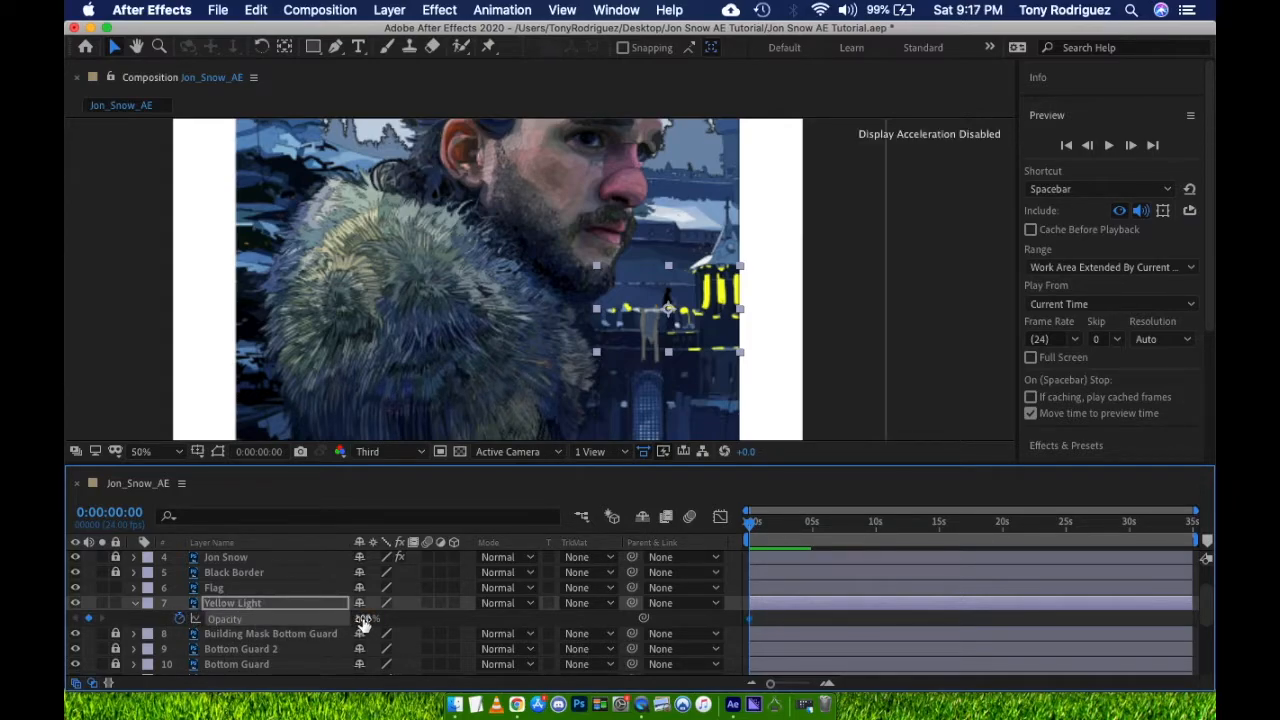
pyautogui.write('0')
pyautogui.press('Return')
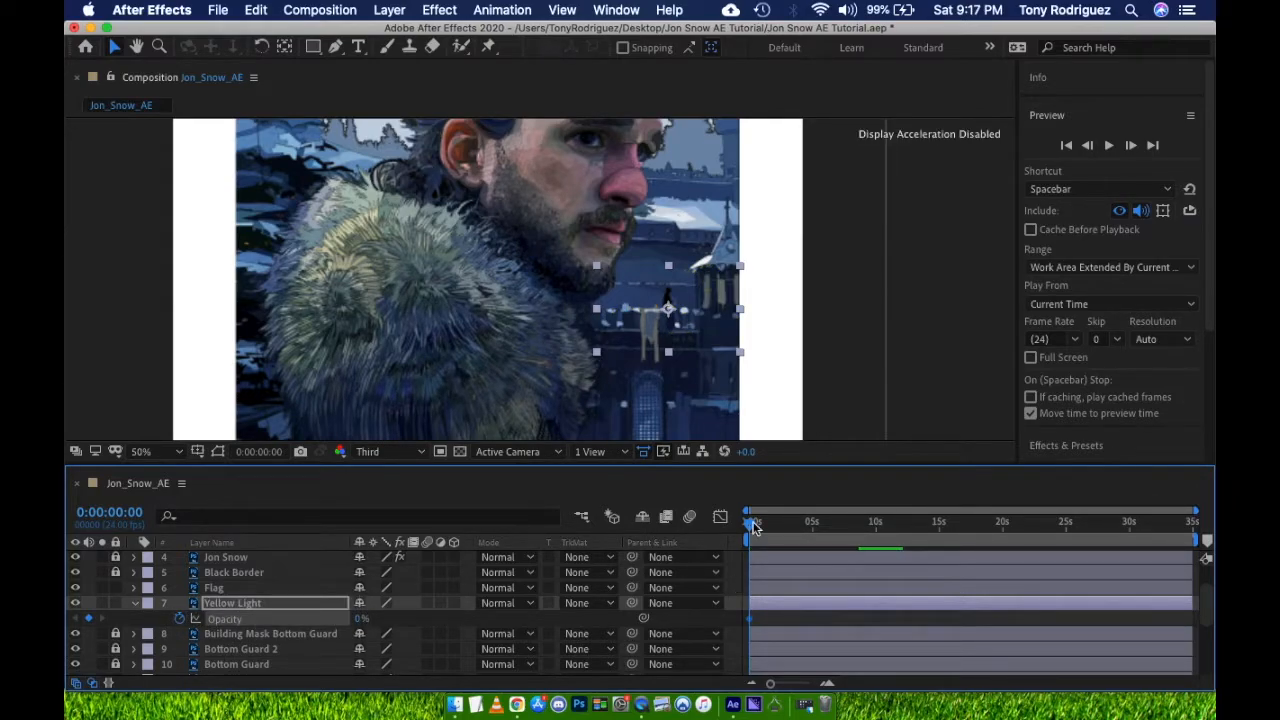
# At 0:00:03:20, where the Bottom Guard makes its first turn, set the Yellow Light layer's opacity to 100%
pyautogui.moveTo(753, 526); pyautogui.dragTo(771, 527)
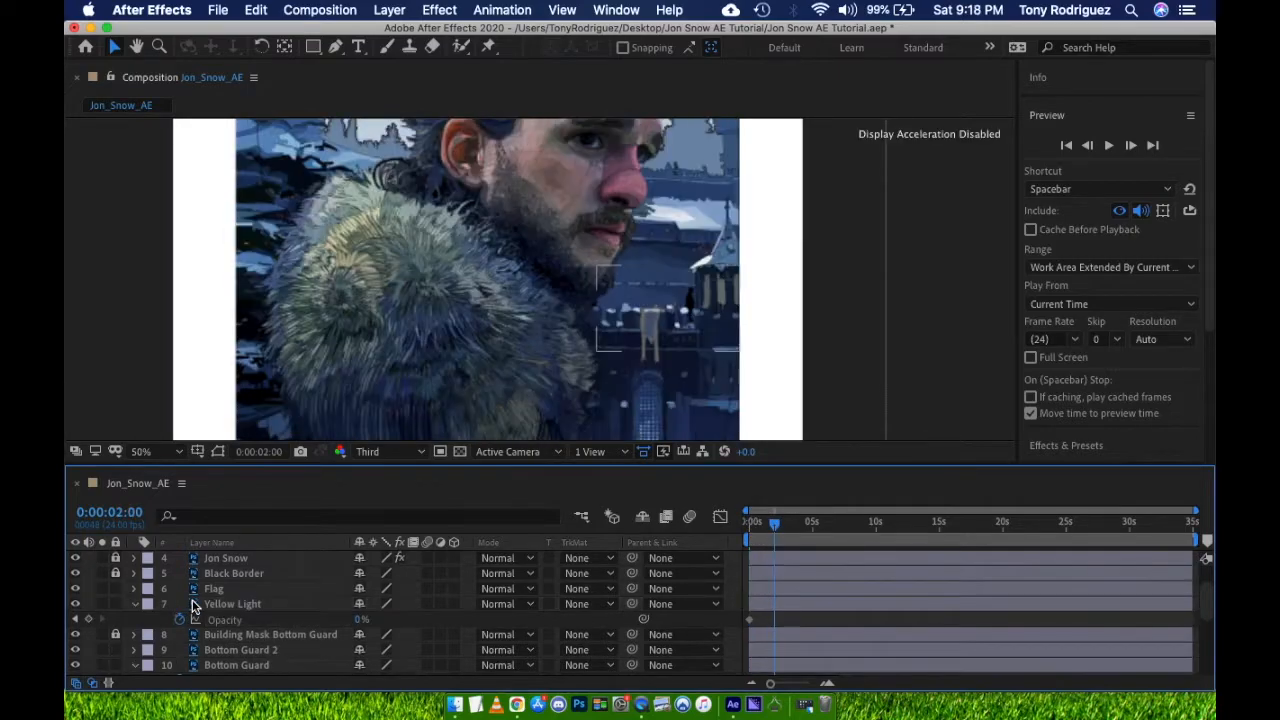
pyautogui.scroll(-3, 195, 608)
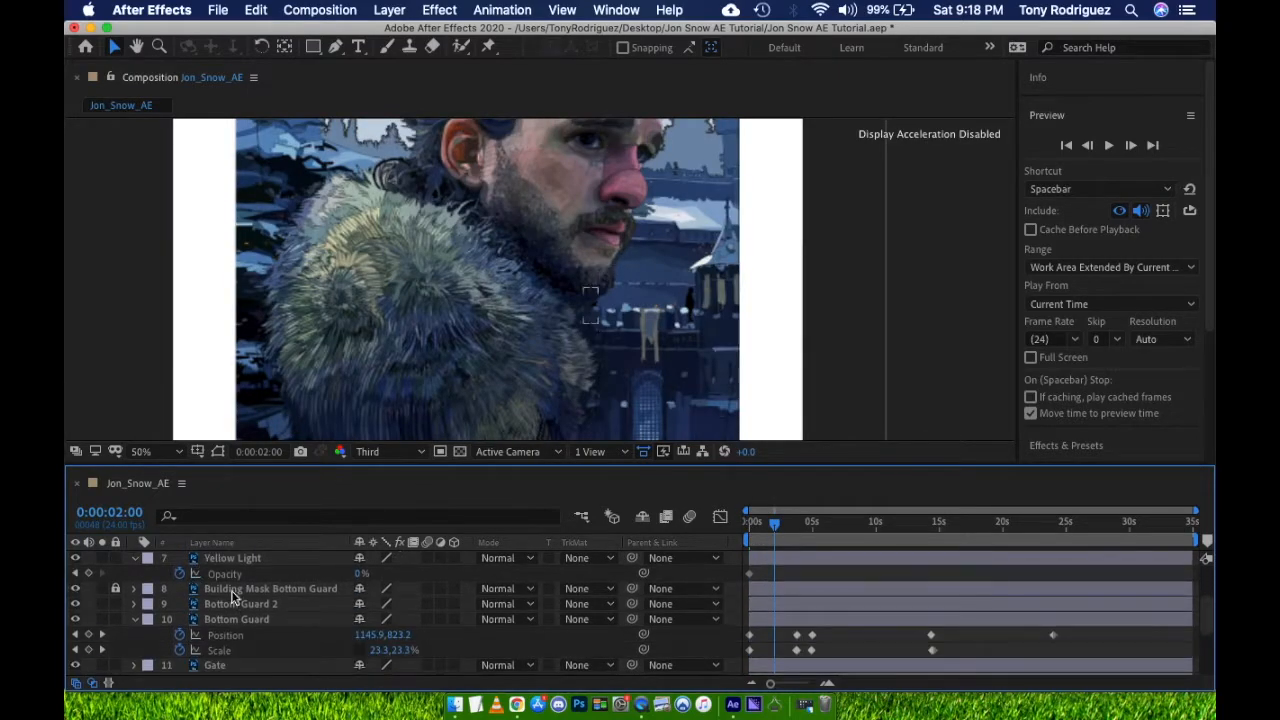
pyautogui.moveTo(775, 523); pyautogui.dragTo(798, 524)
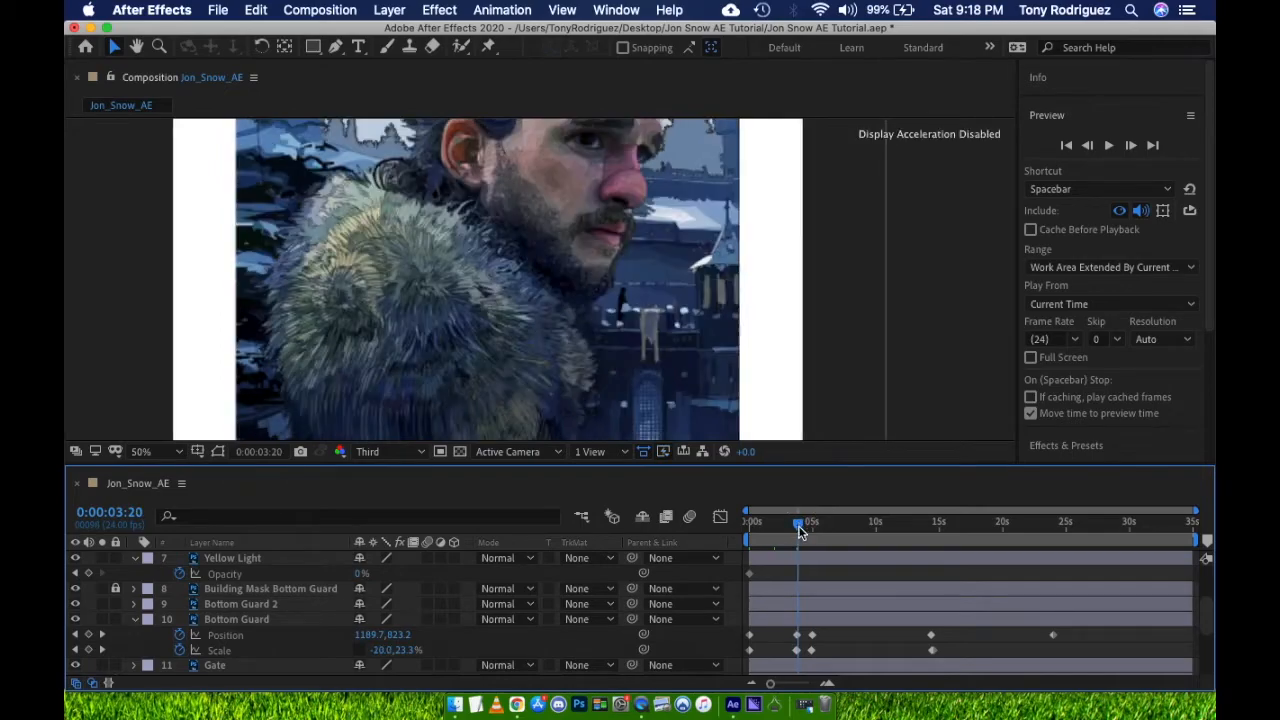
pyautogui.click(225, 558)
pyautogui.click(183, 574)
pyautogui.click(362, 573)
pyautogui.write('100')
pyautogui.press('Return')
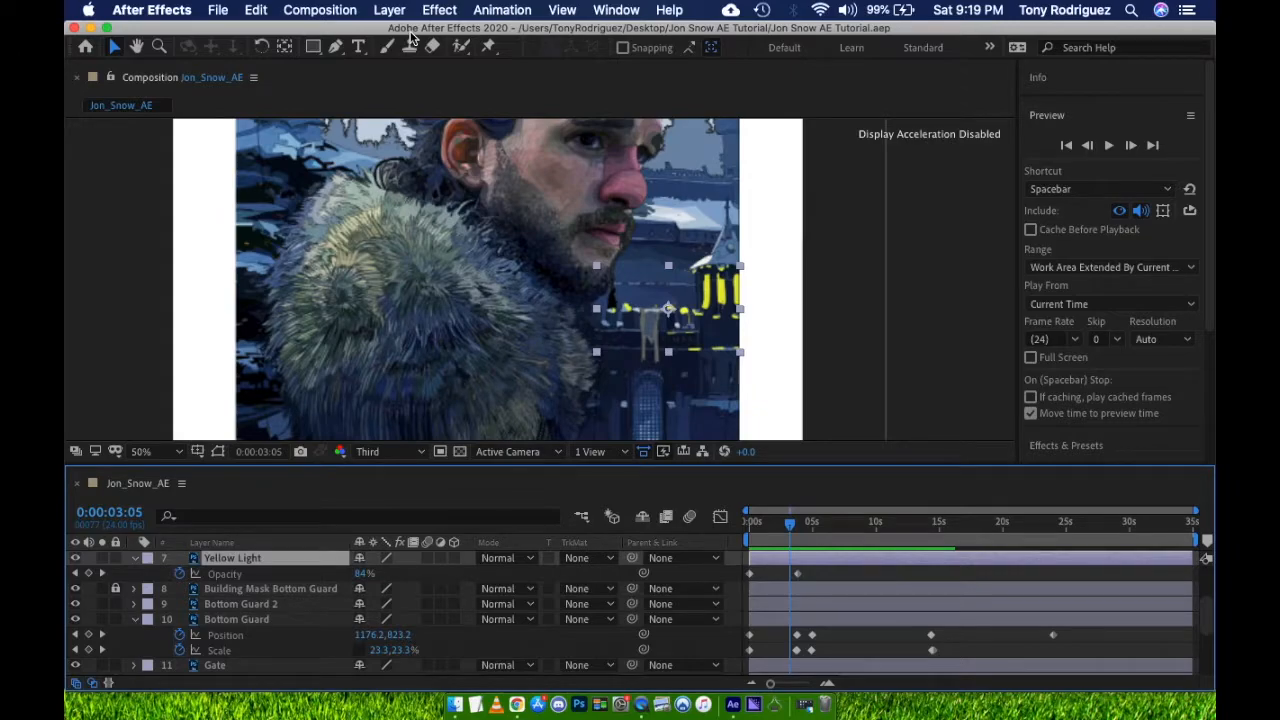
# At 0:00:00:00, draw an elliptical mask on the Yellow Light layer around the tower windows
pyautogui.moveTo(316, 52); pyautogui.dragTo(363, 92)
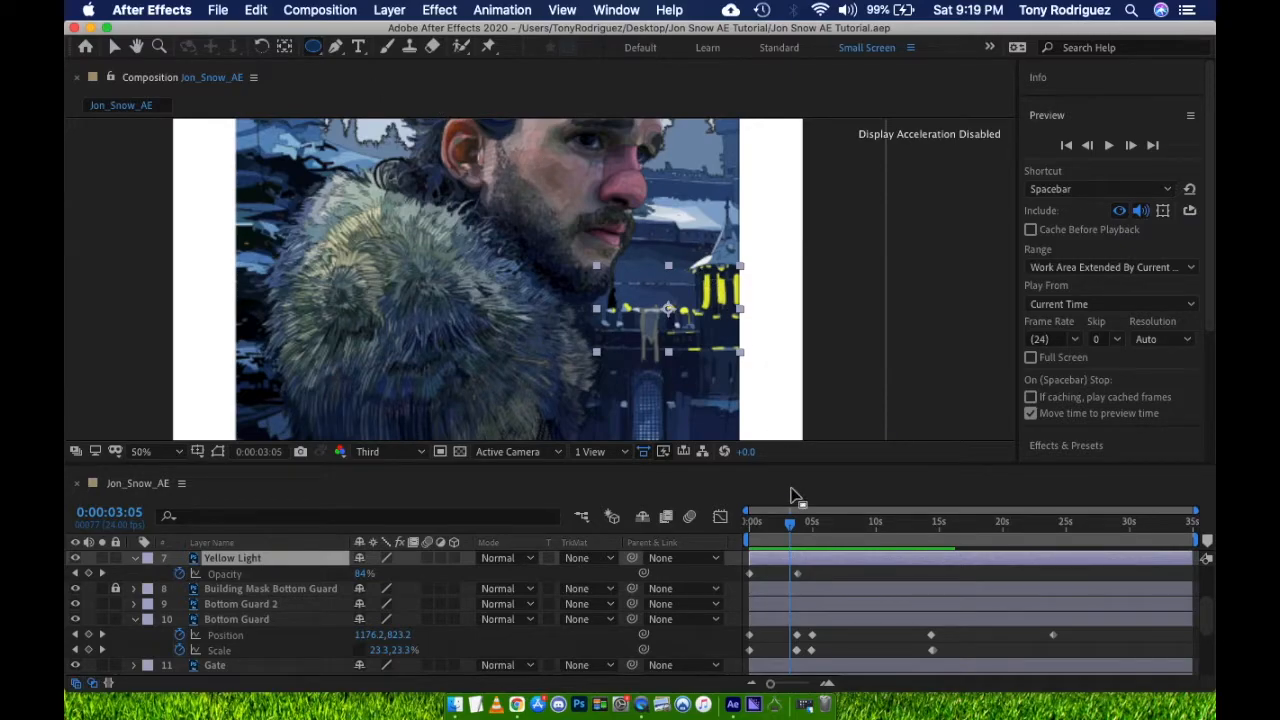
pyautogui.moveTo(791, 522); pyautogui.dragTo(748, 521)
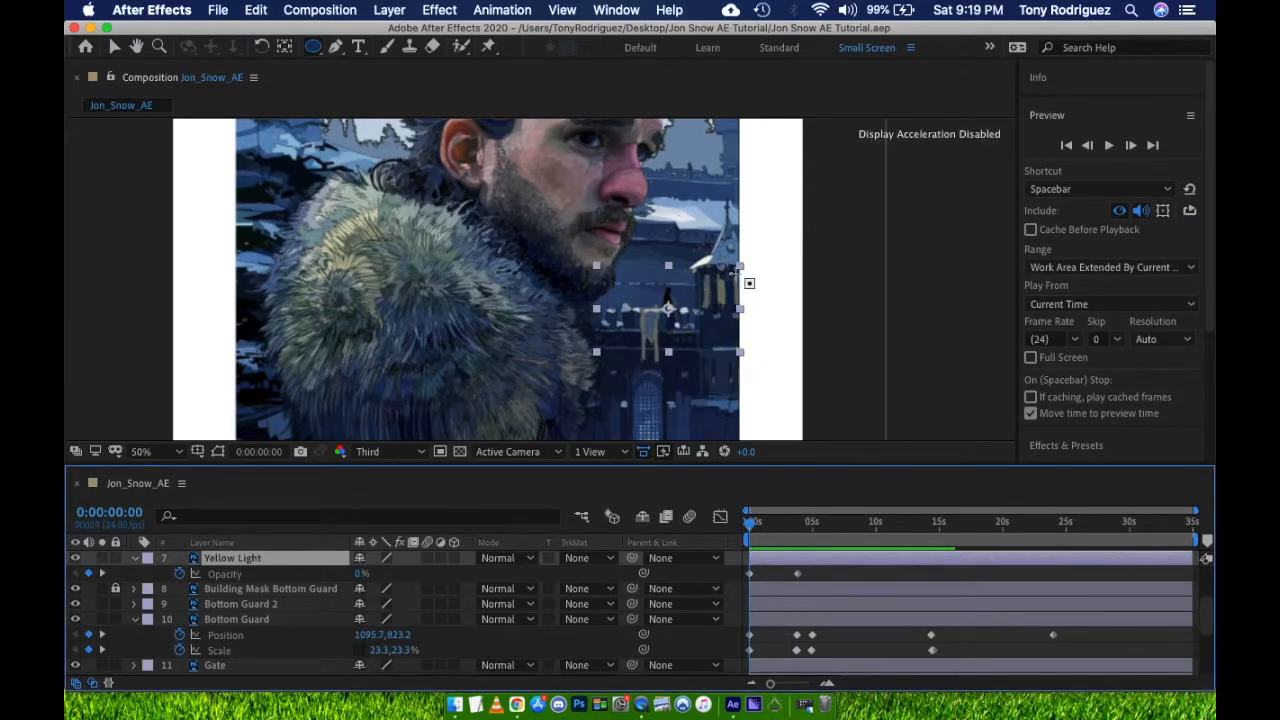
pyautogui.moveTo(791, 268); pyautogui.dragTo(657, 333)
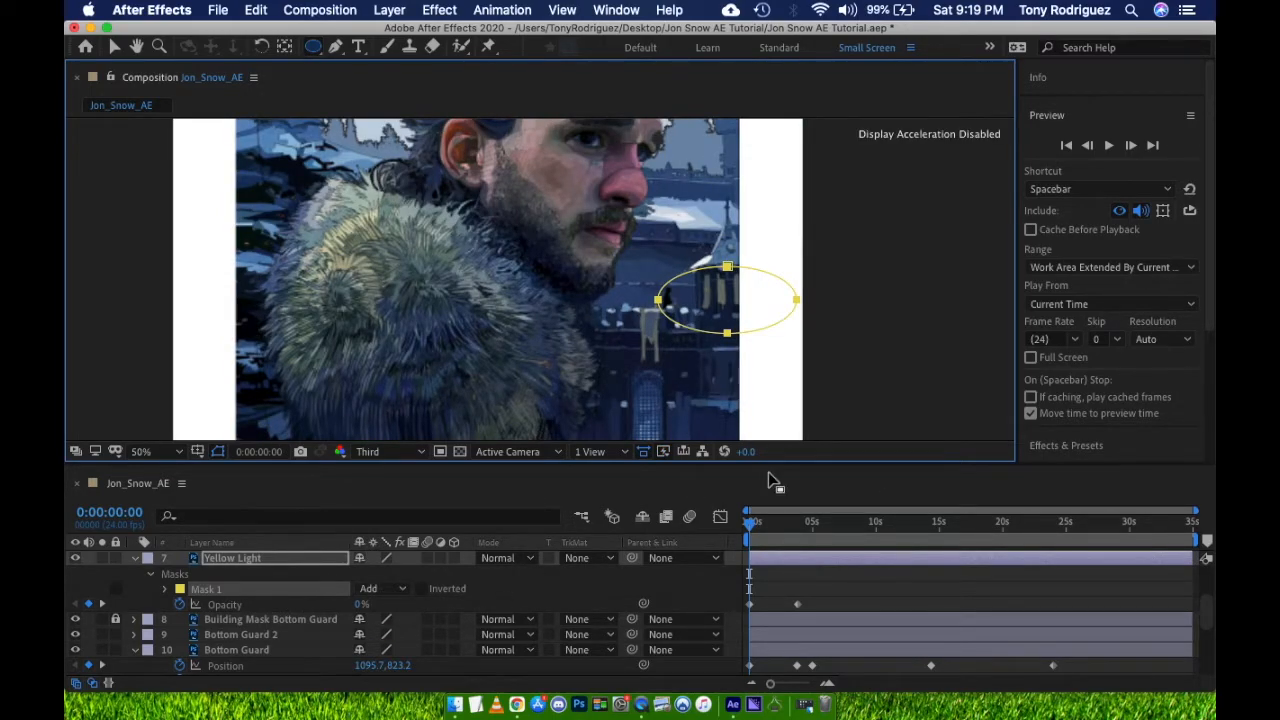
# At 0:00:03:20, feather the Yellow Light layer's elliptical mask by 194 pixels and return to the Selection tool
pyautogui.moveTo(752, 528); pyautogui.dragTo(789, 537)
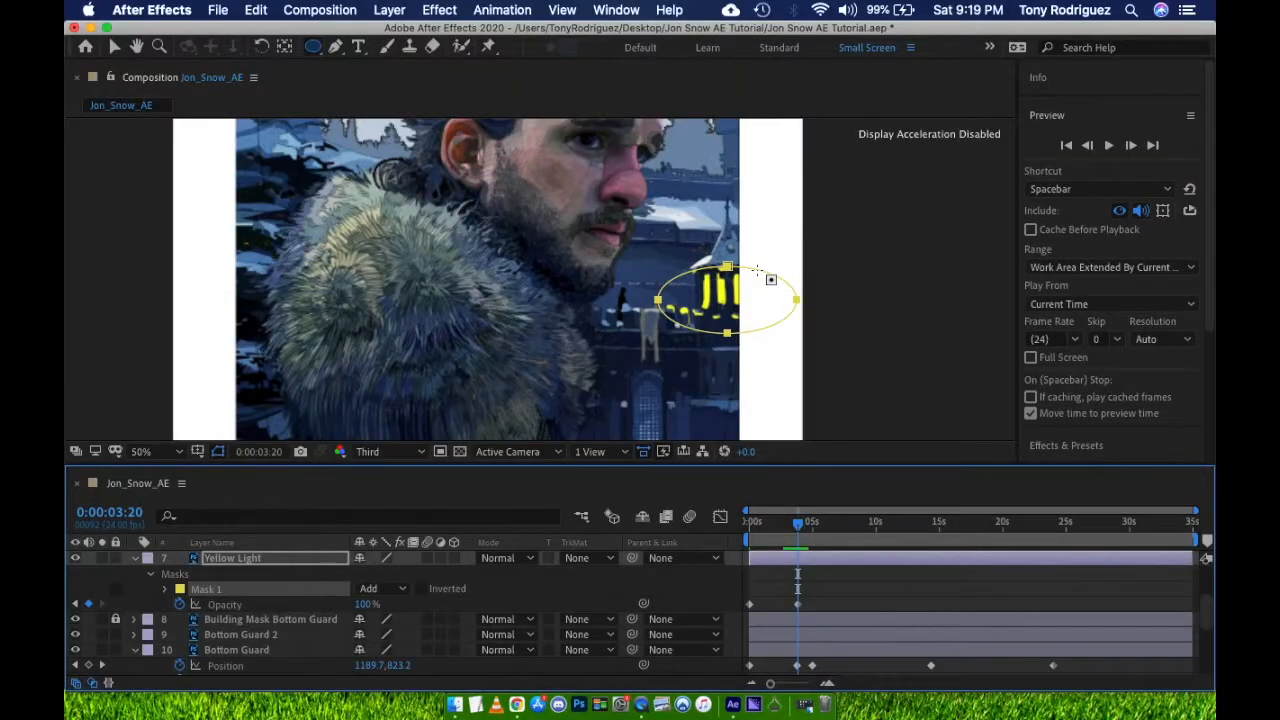
pyautogui.click(168, 590)
pyautogui.click(228, 621)
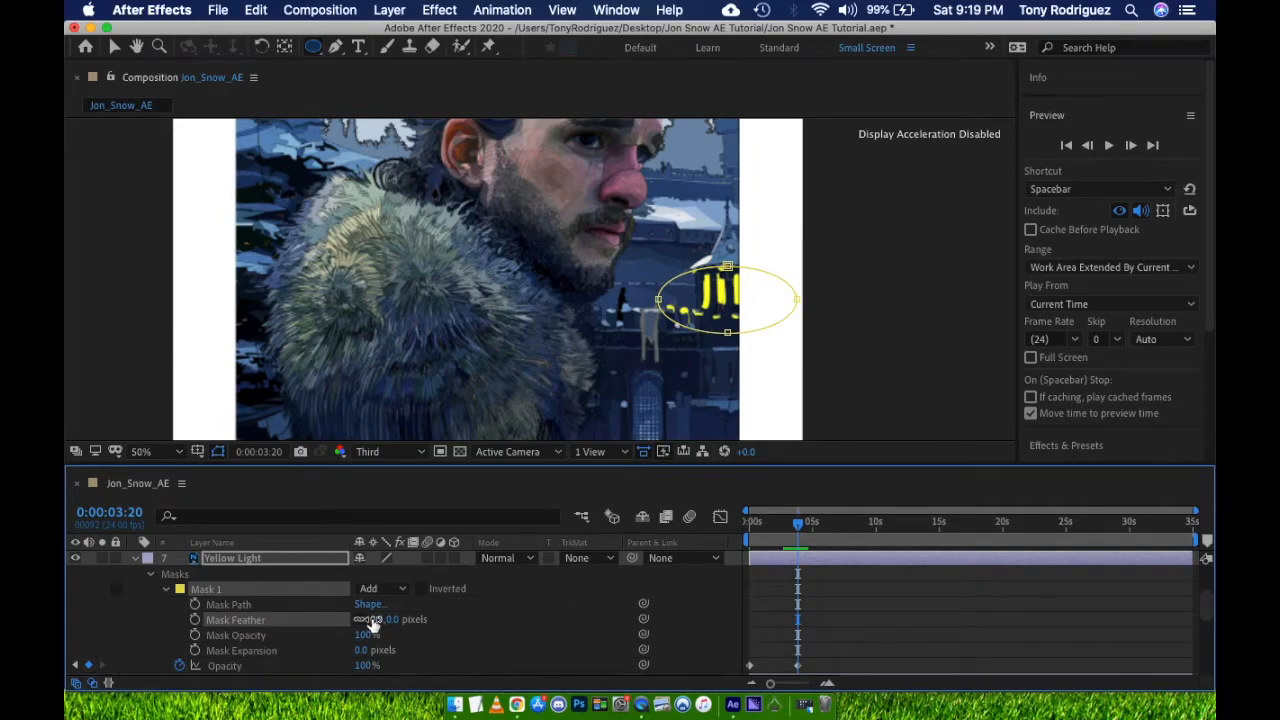
pyautogui.moveTo(376, 621); pyautogui.dragTo(439, 619)
pyautogui.moveTo(388, 621); pyautogui.dragTo(489, 627)
pyautogui.click(112, 47)
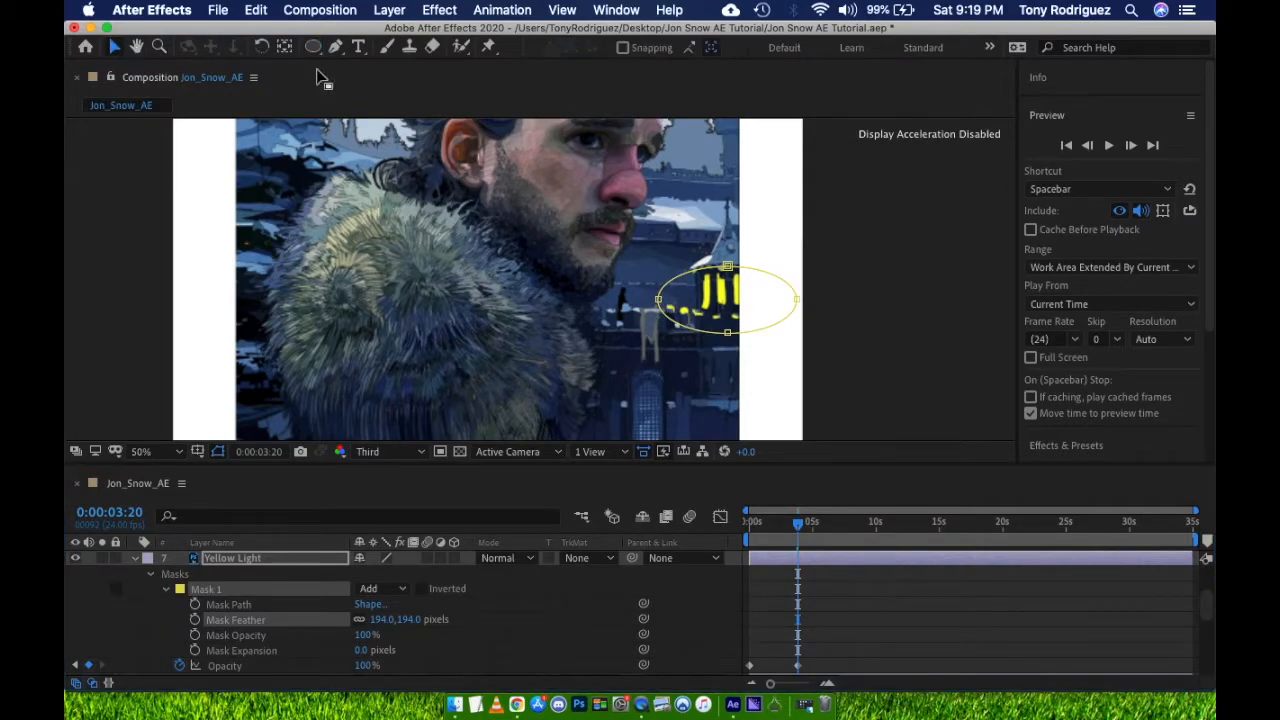
# Widen the Yellow Light layer's mask over the walkway lights, set its feather to 642 pixels and check it at full preview resolution
pyautogui.moveTo(660, 303); pyautogui.dragTo(610, 300)
pyautogui.moveTo(383, 621); pyautogui.dragTo(547, 623)
pyautogui.moveTo(380, 624); pyautogui.dragTo(482, 628)
pyautogui.scroll(4, 748, 301)
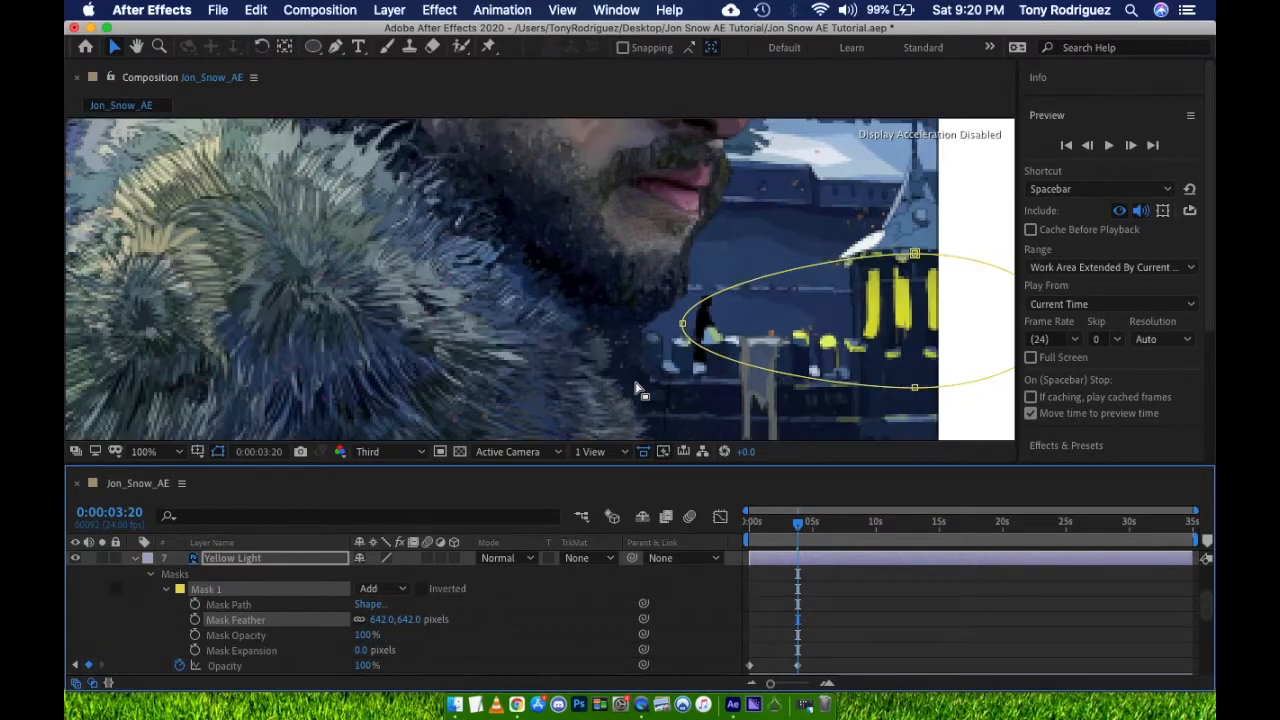
pyautogui.click(385, 451)
pyautogui.click(378, 495)
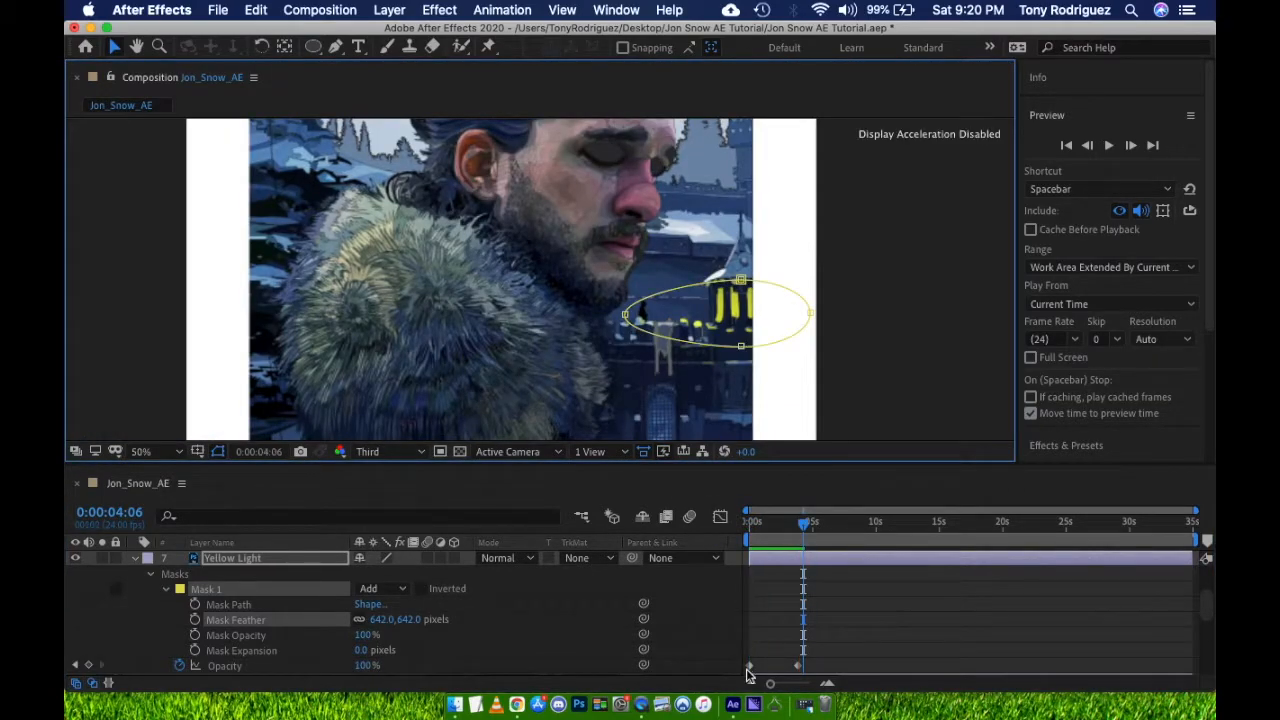
# Retime the Yellow Light layer's opacity keyframes so the lights switch on quickly around the four-second mark
pyautogui.click(749, 667)
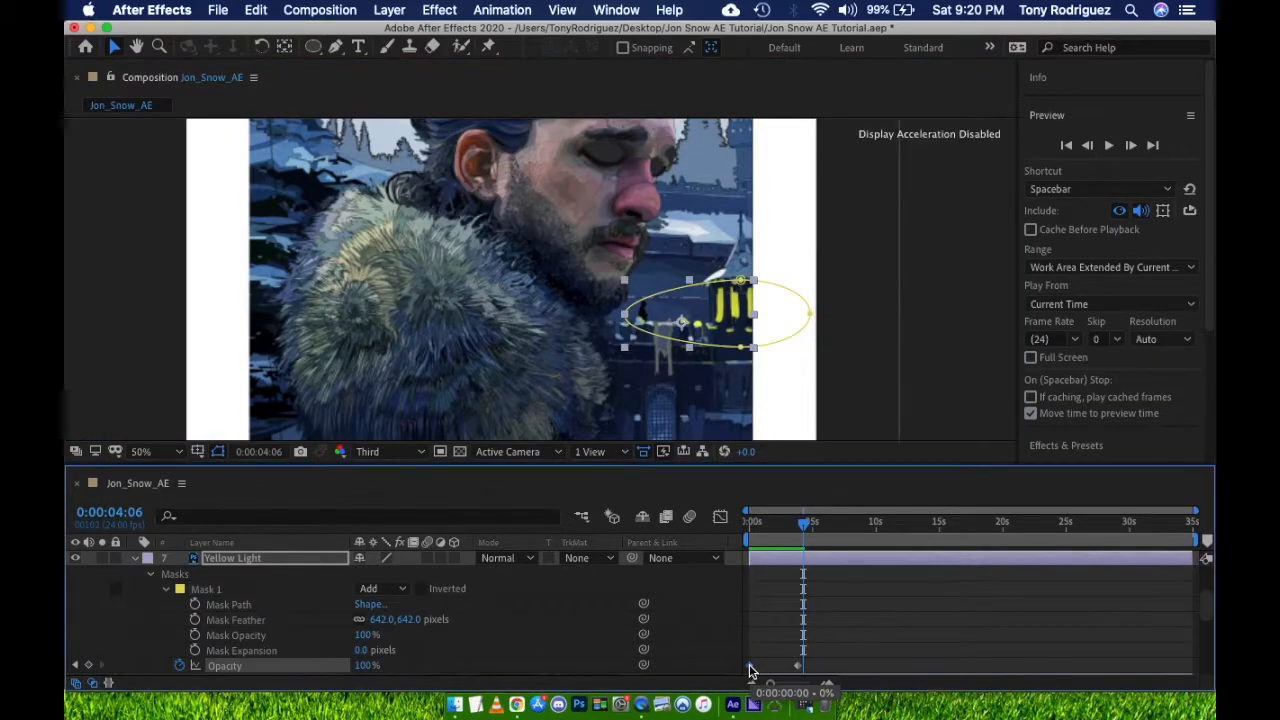
pyautogui.press('=')
pyautogui.press('=')
pyautogui.press('=')
pyautogui.press('=')
pyautogui.press('=')
pyautogui.moveTo(893, 665); pyautogui.dragTo(907, 664)
pyautogui.moveTo(908, 523); pyautogui.dragTo(898, 523)
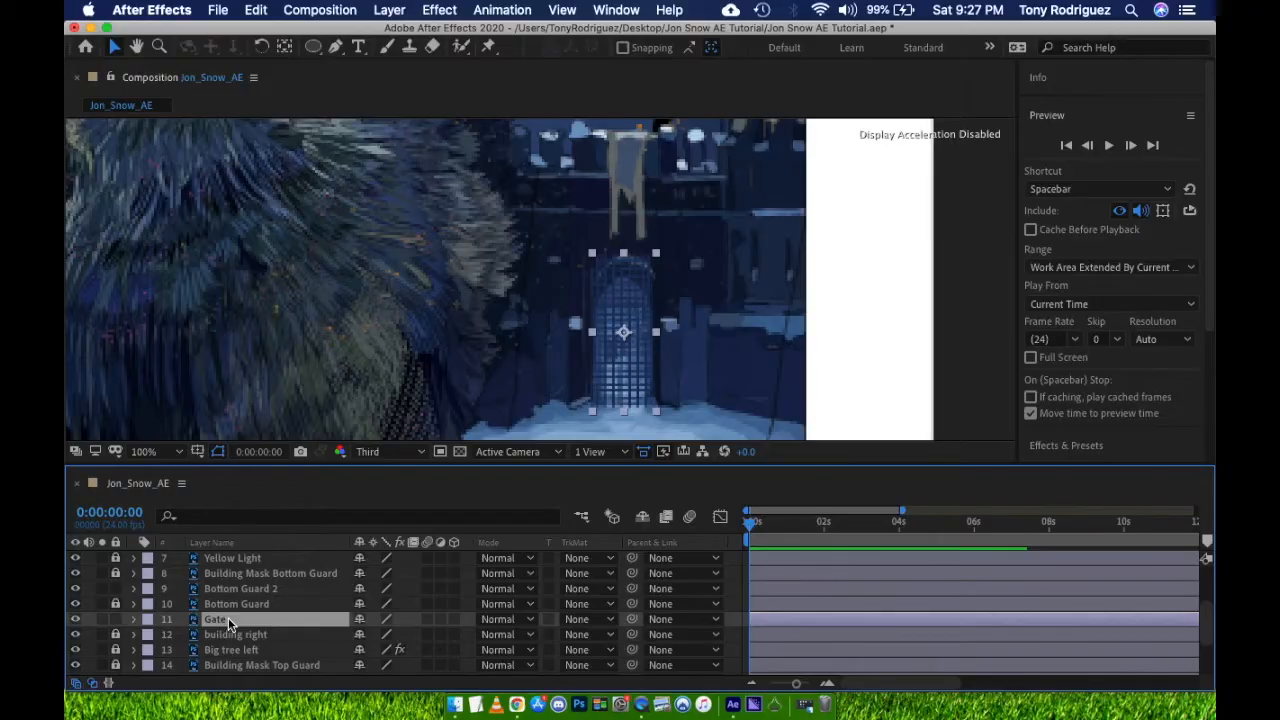
# Raise the Gate layer to position 1056.0, 927.5, keyframe it and move that keyframe to 4 seconds
pyautogui.press('p')
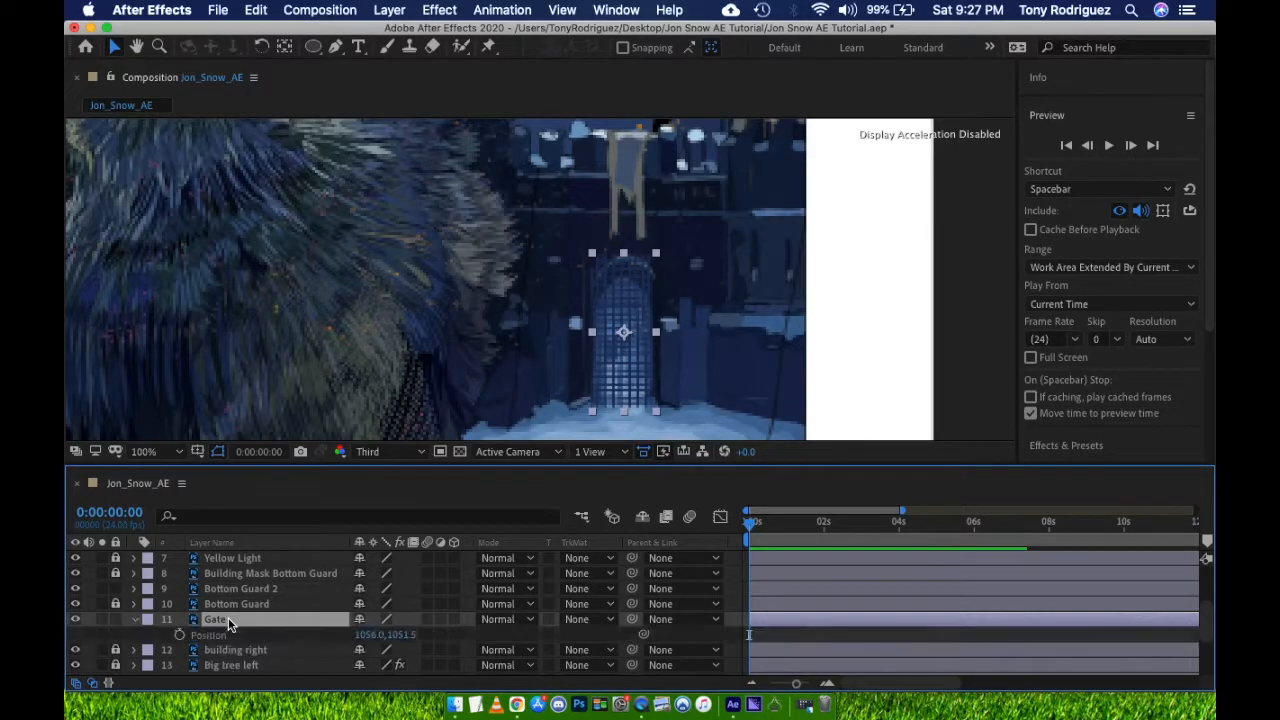
pyautogui.moveTo(626, 303); pyautogui.dragTo(620, 176)
pyautogui.moveTo(626, 256); pyautogui.dragTo(626, 272)
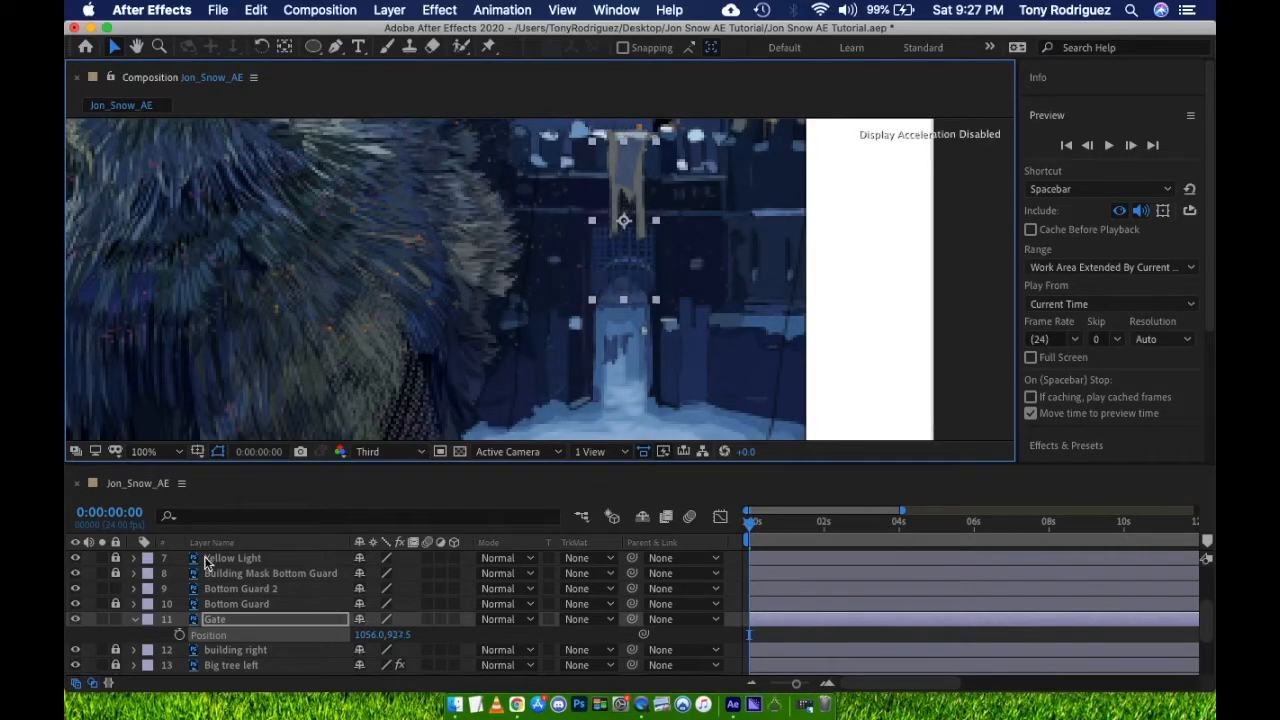
pyautogui.click(180, 636)
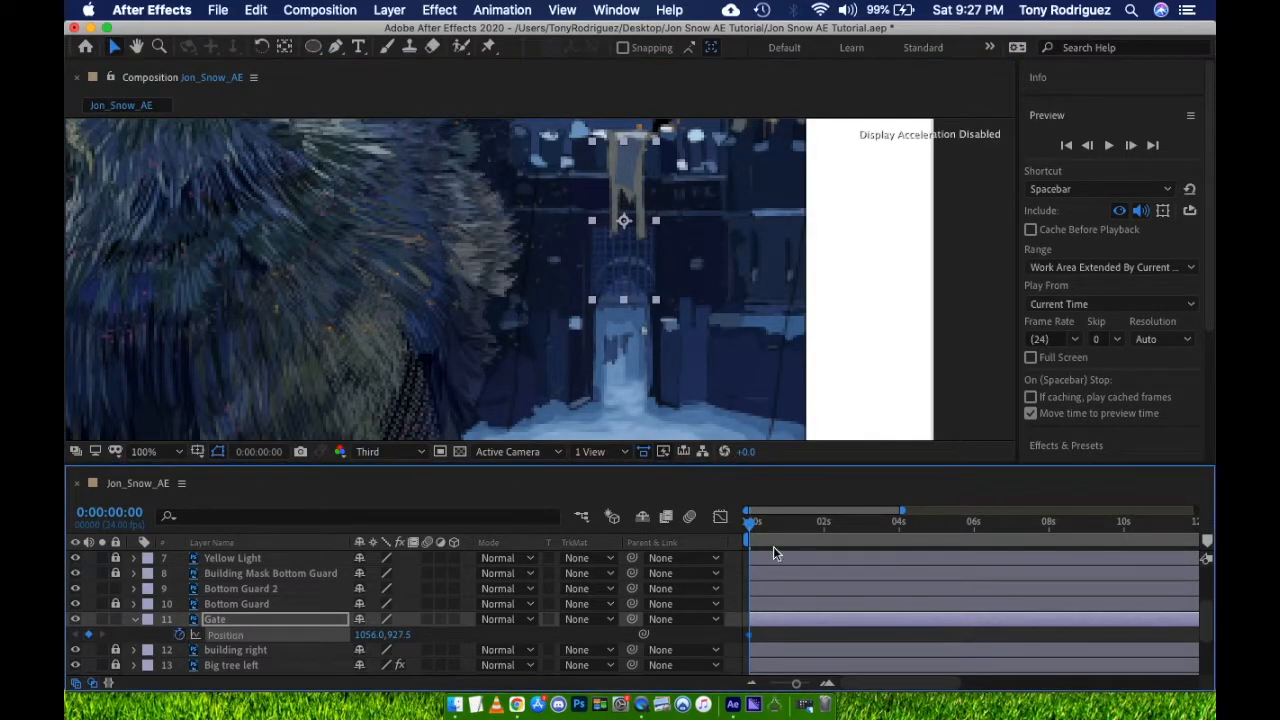
pyautogui.moveTo(750, 634); pyautogui.dragTo(898, 636)
# At 0:00:06:01, lower the Gate layer to 1056.0, 1053.5 so it closes the doorway
pyautogui.moveTo(752, 522); pyautogui.dragTo(976, 530)
pyautogui.moveTo(631, 262); pyautogui.dragTo(637, 382)
pyautogui.click(899, 634)
pyautogui.hscroll(2, 899, 634)
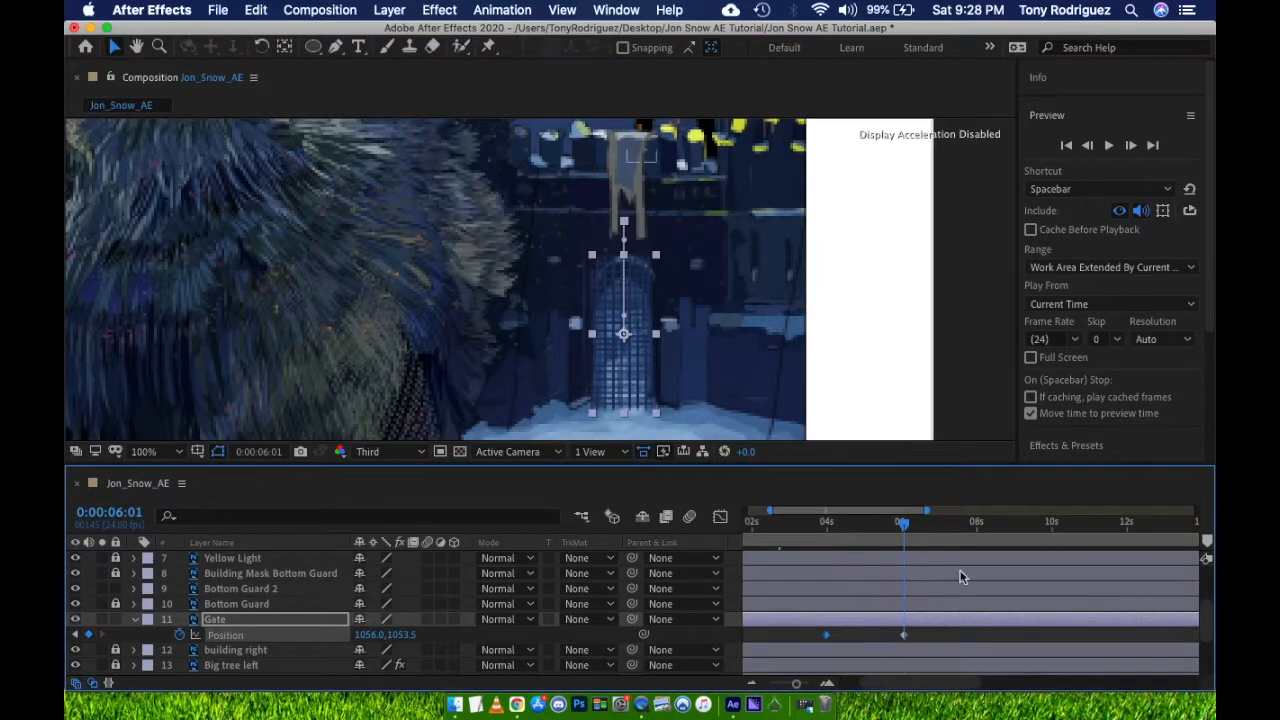
# At 10 seconds, raise the Gate layer back to its open position and preview the movement
pyautogui.click(1051, 522)
pyautogui.moveTo(623, 334); pyautogui.dragTo(623, 208)
pyautogui.moveTo(1051, 522); pyautogui.dragTo(814, 522)
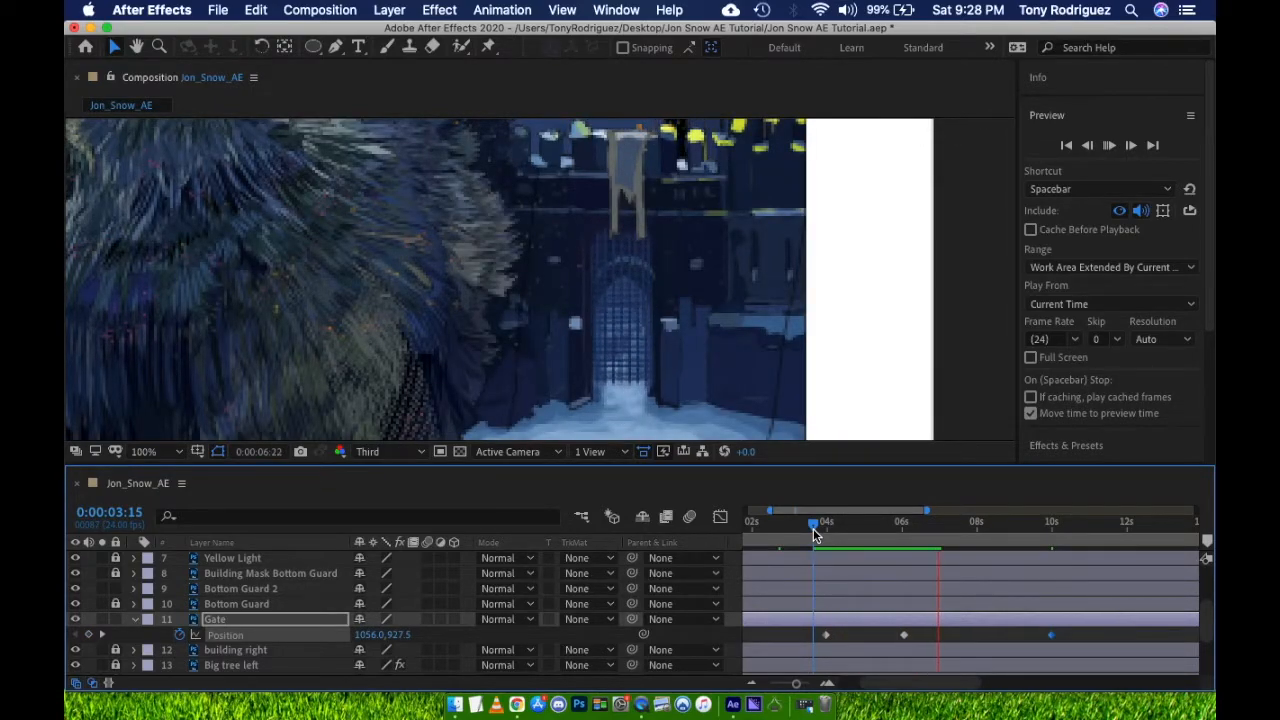
pyautogui.press('space')
# Shift the Gate's closing keyframe to about 5.5 seconds, hold it closed until 0:00:08:00, and move the reopening keyframe to about 13 seconds
pyautogui.moveTo(904, 635); pyautogui.dragTo(880, 635)
pyautogui.moveTo(943, 523); pyautogui.dragTo(977, 523)
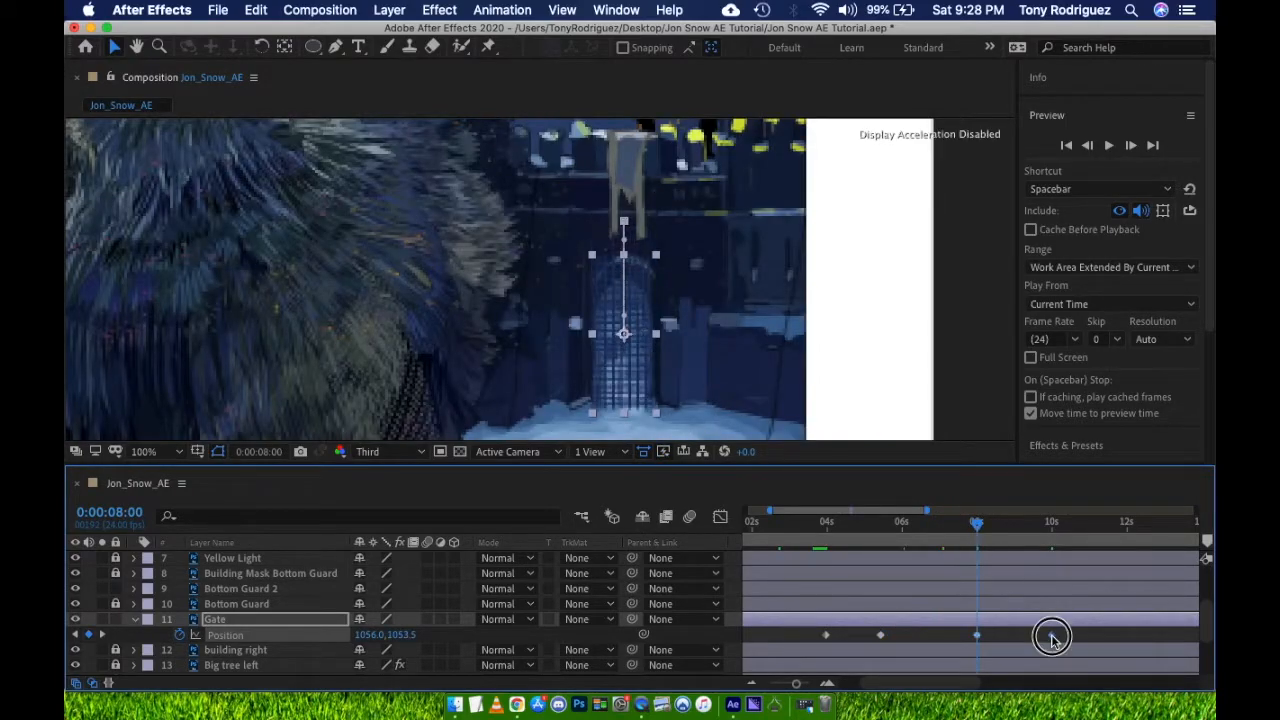
pyautogui.moveTo(1051, 634); pyautogui.dragTo(1162, 635)
pyautogui.click(840, 524)
pyautogui.moveTo(840, 524); pyautogui.dragTo(806, 522)
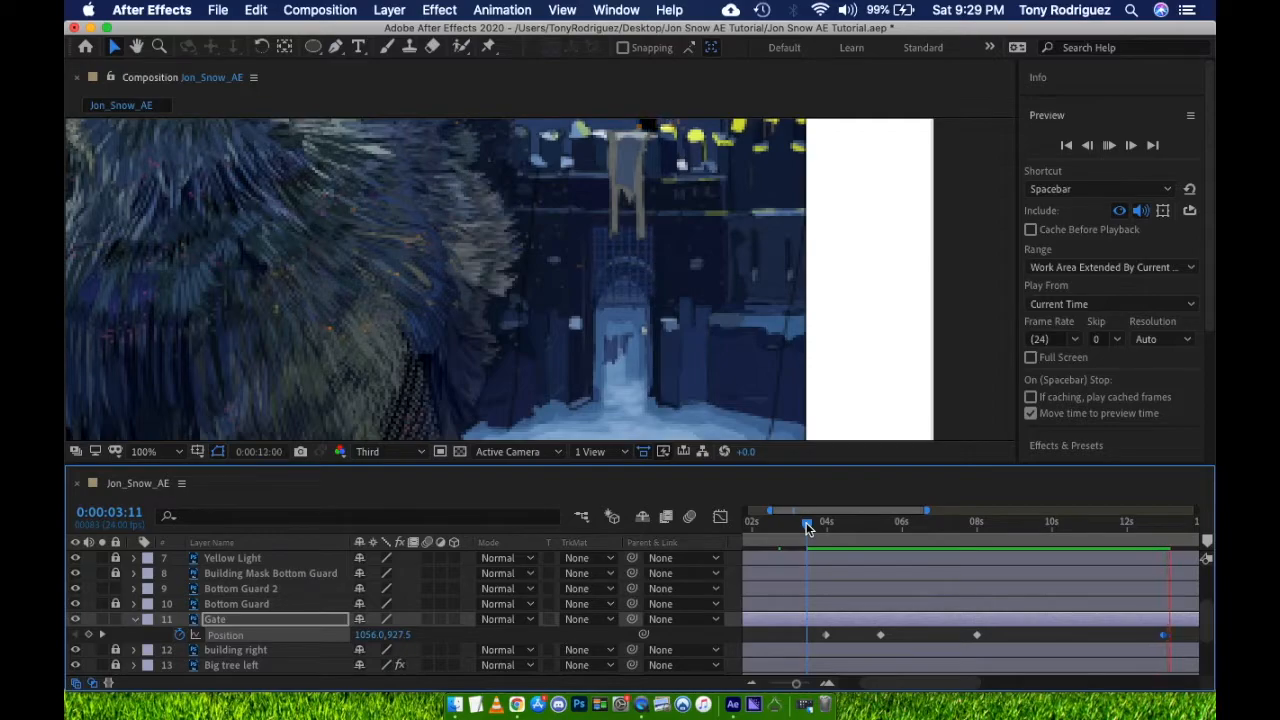
# Create a 1400 by 1400 px green solid (48FF35) named Gate Mask above the Gate layer
pyautogui.click(319, 10)
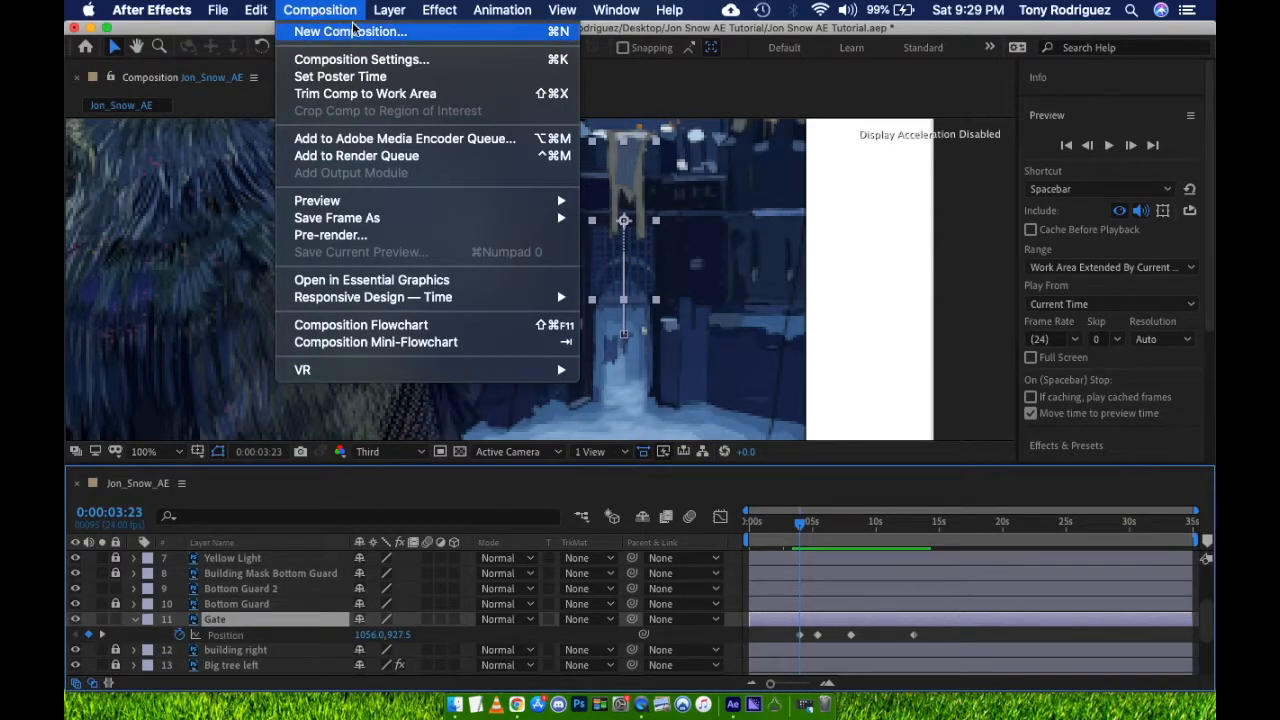
pyautogui.moveTo(389, 10)
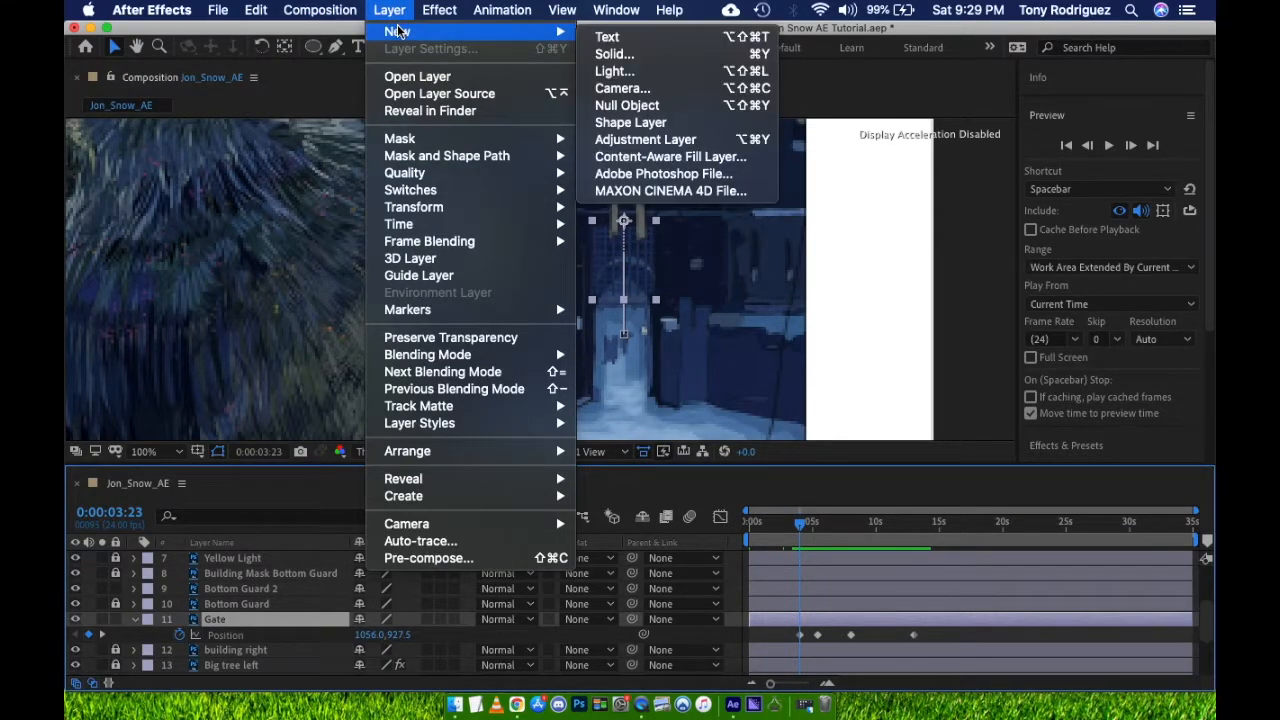
pyautogui.click(614, 54)
pyautogui.click(629, 473)
pyautogui.click(1069, 352)
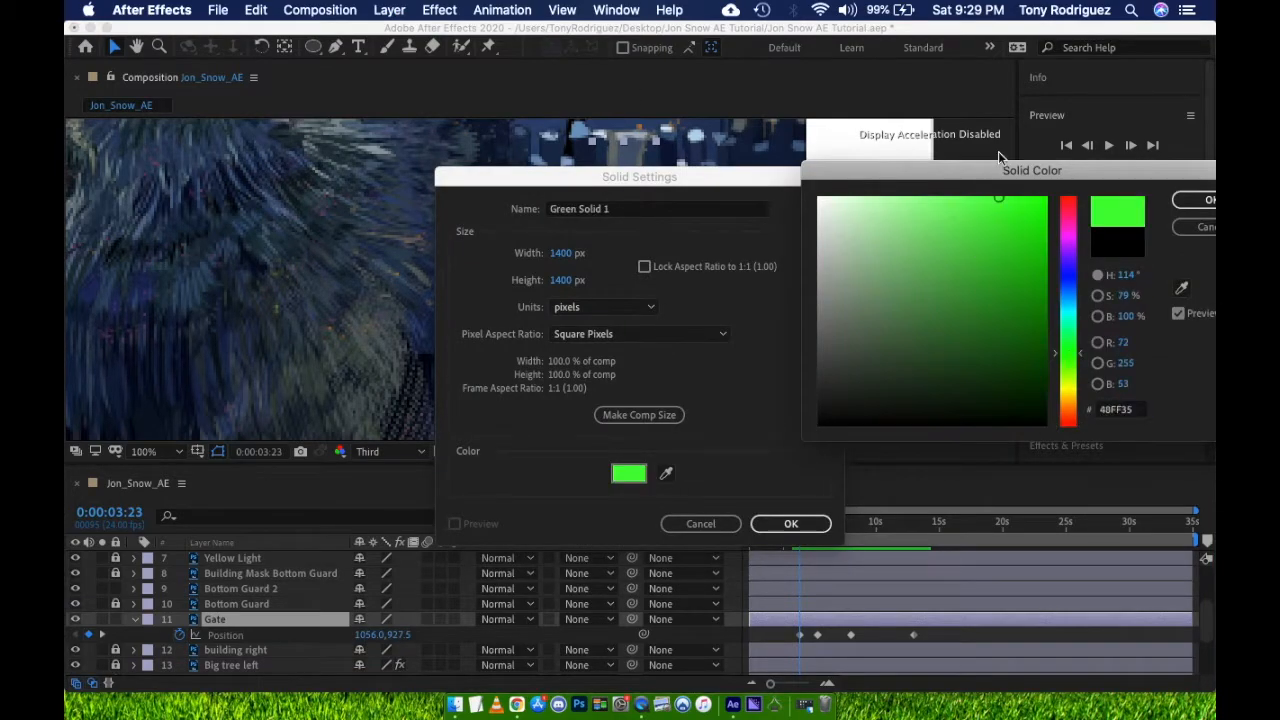
pyautogui.press('Return')
pyautogui.click(616, 212)
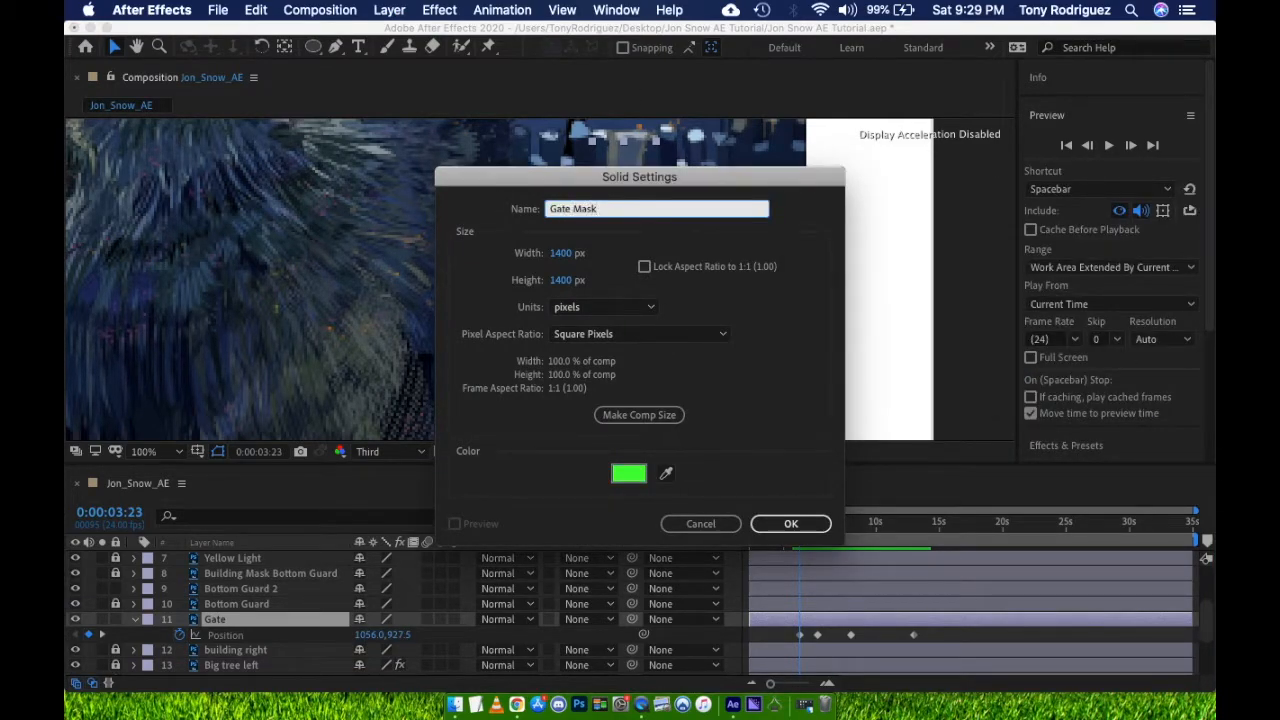
pyautogui.press('Return')
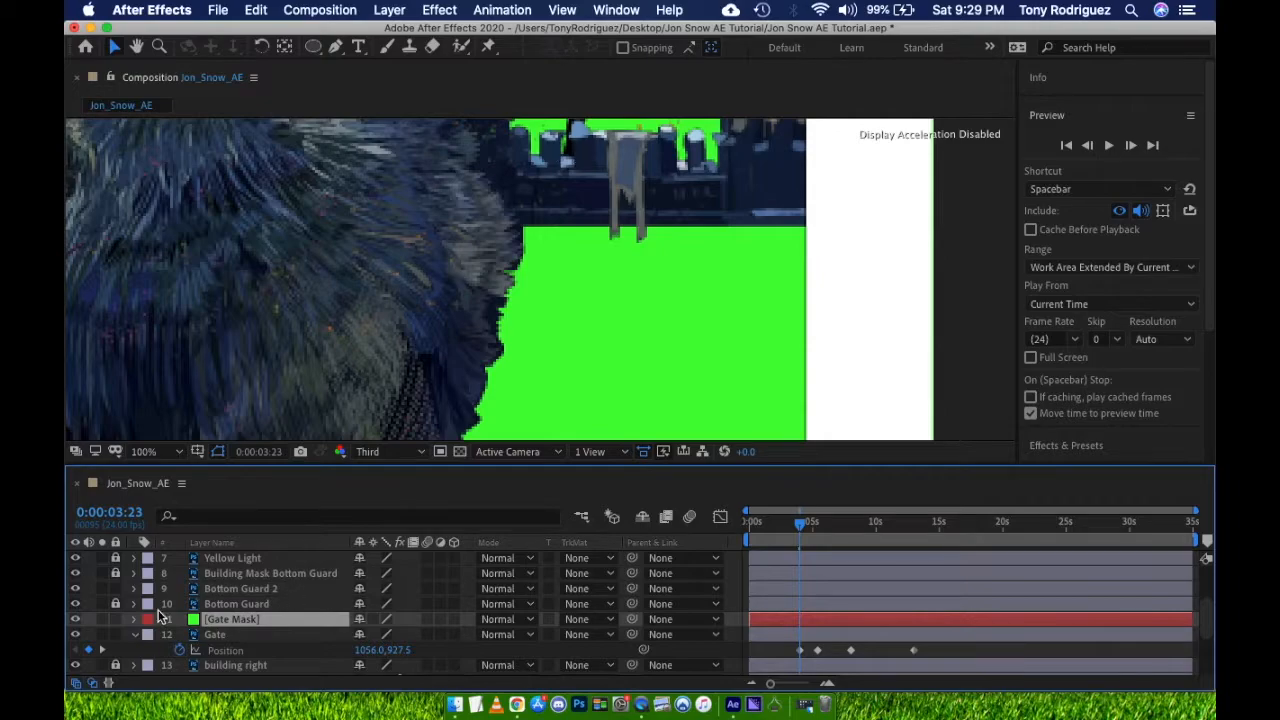
# Hide the Gate Mask solid and draw a closed five-point Pen mask on it around the gate doorway
pyautogui.click(335, 48)
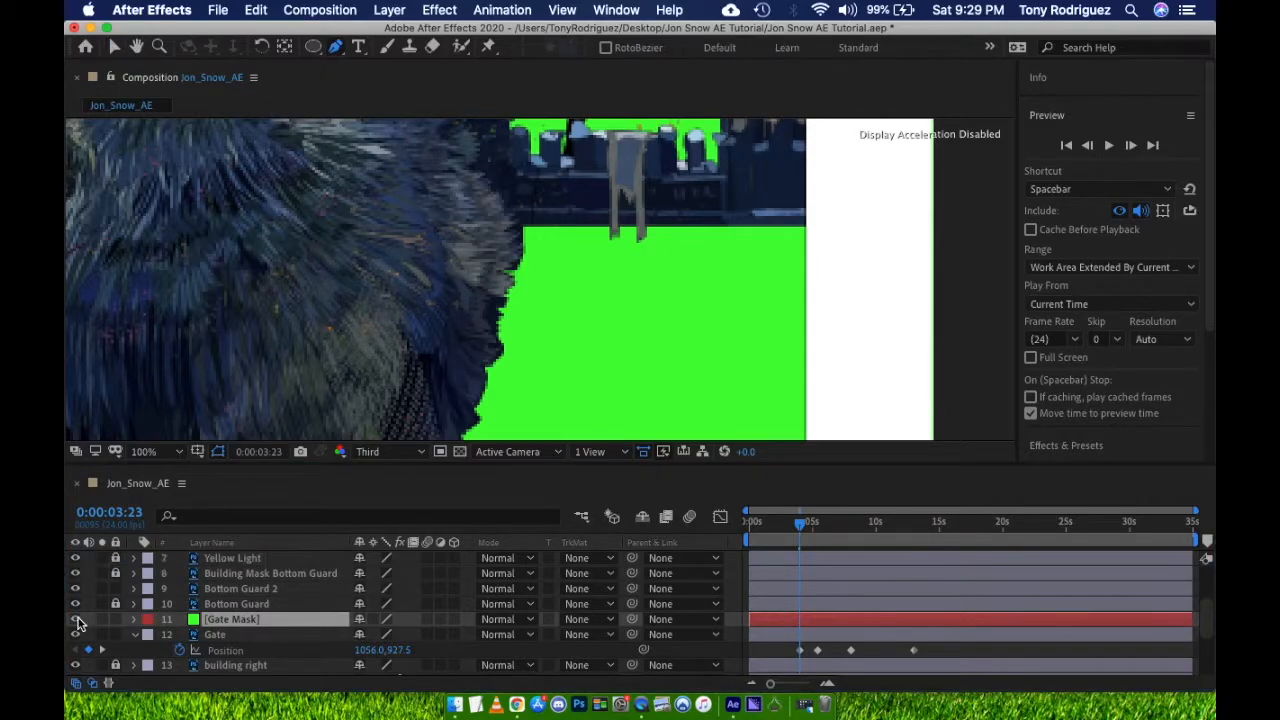
pyautogui.click(75, 619)
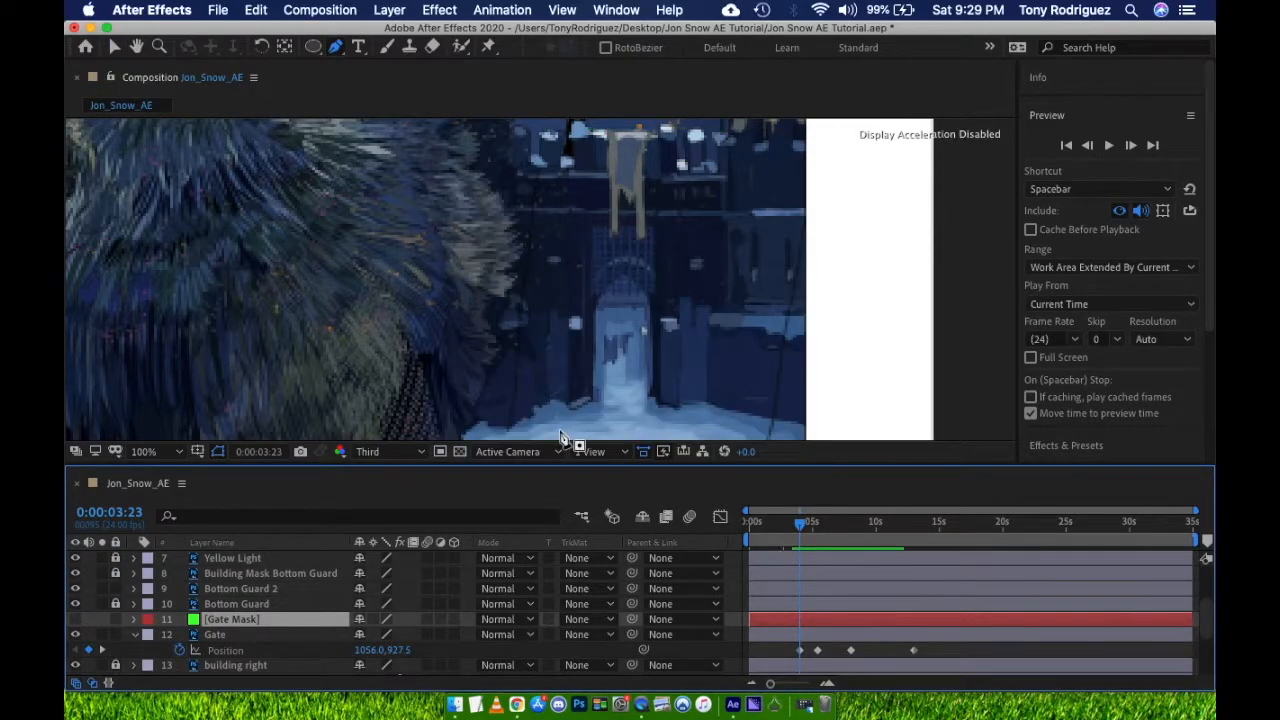
pyautogui.scroll(1, 690, 366)
pyautogui.press('Return')
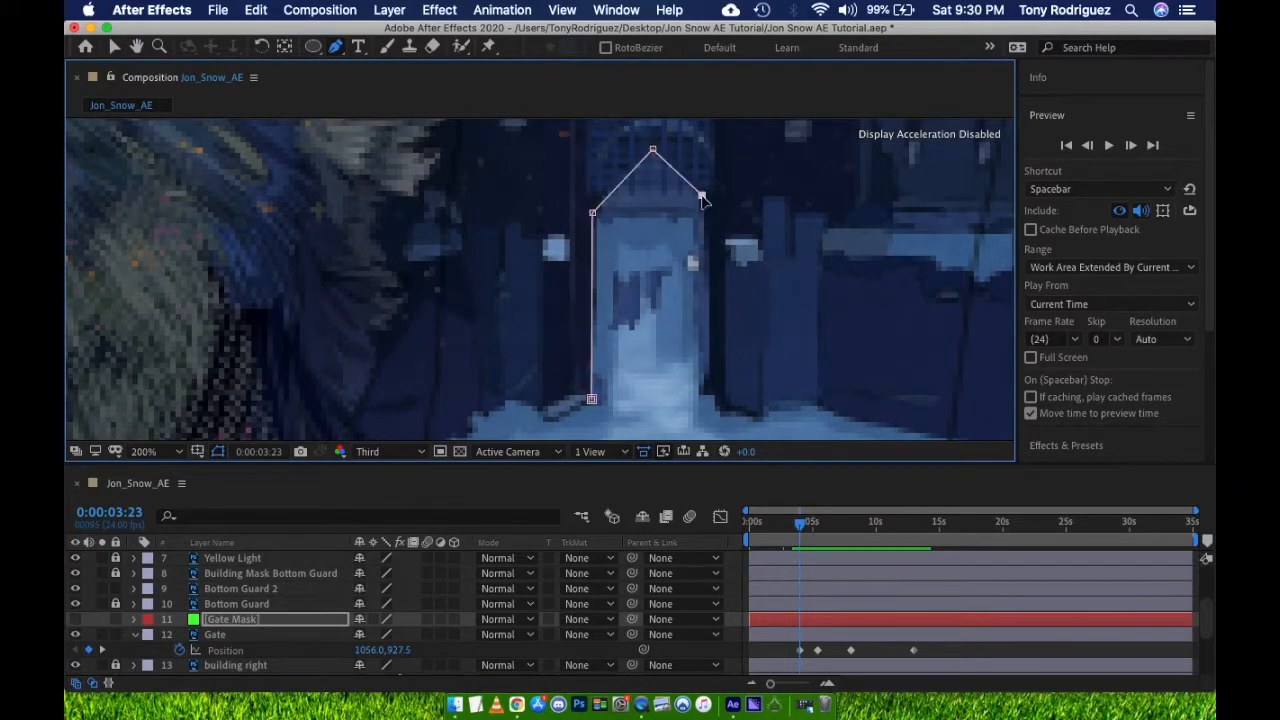
pyautogui.click(592, 401)
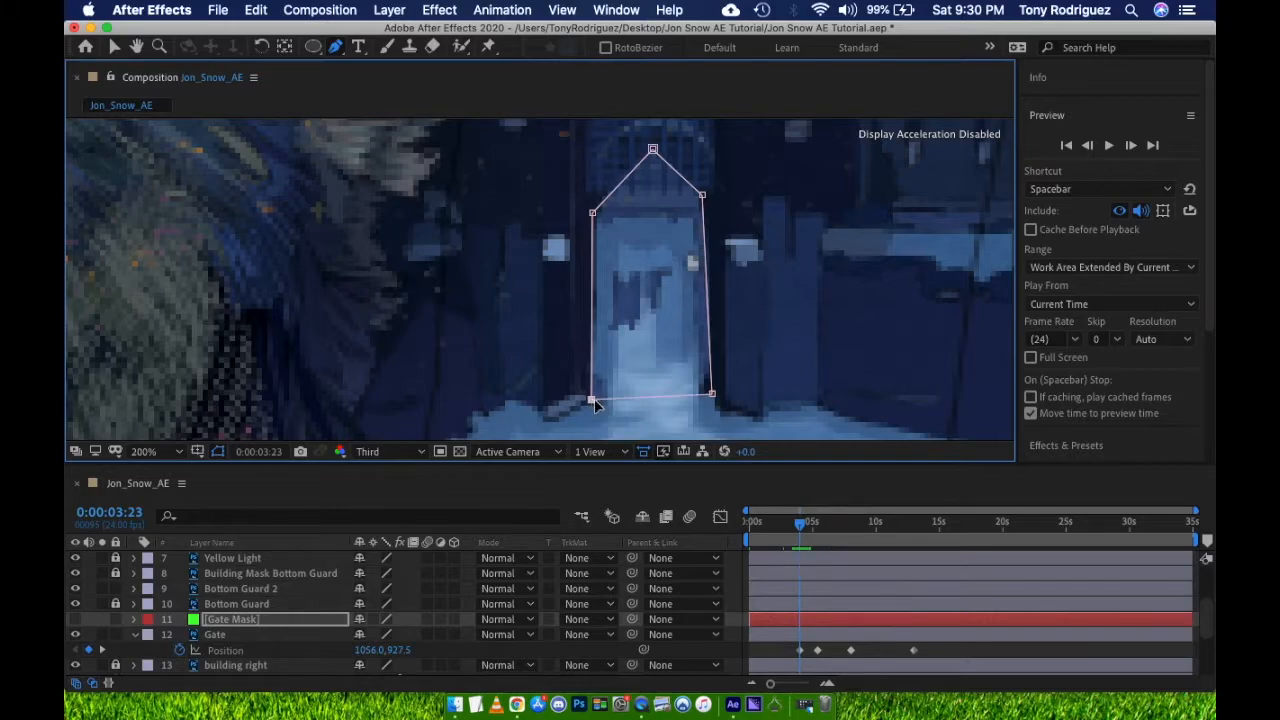
# Set the Gate layer's track matte to Alpha Matte "[Gate Mask]" and preview the gate closing inside the doorway
pyautogui.click(134, 619)
pyautogui.click(149, 636)
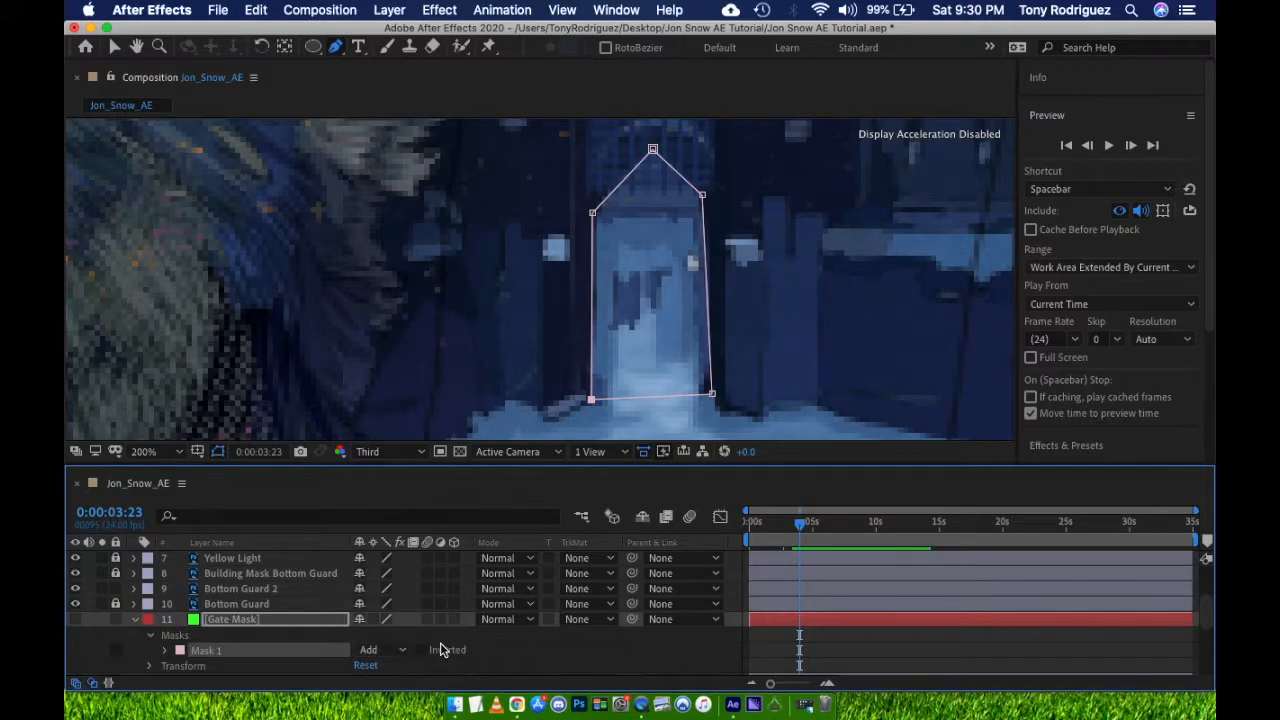
pyautogui.scroll(-3, 665, 588)
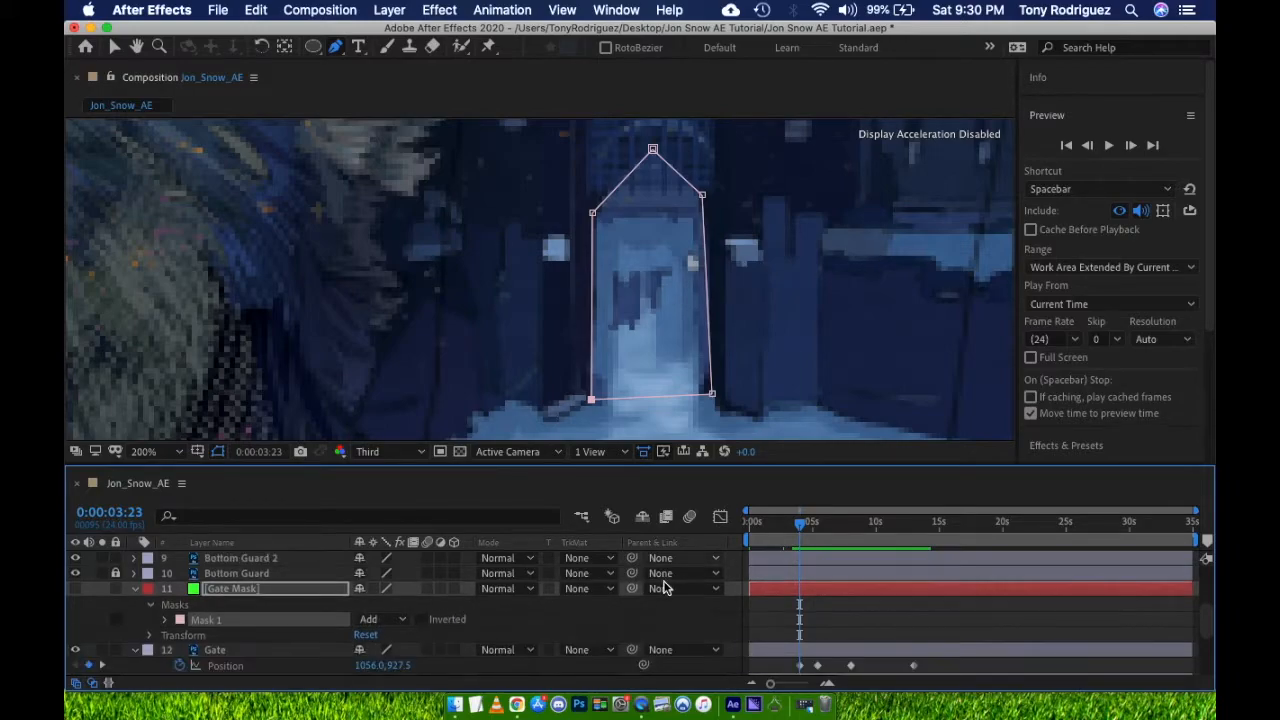
pyautogui.click(596, 635)
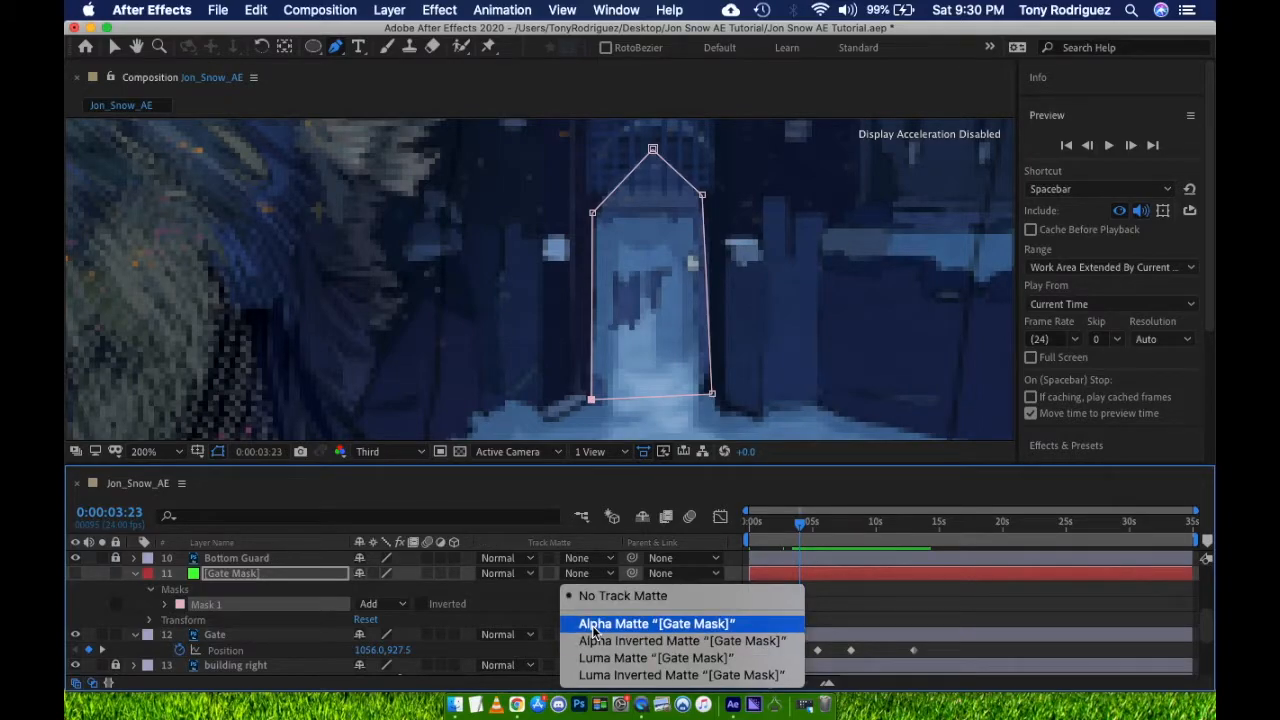
pyautogui.click(596, 624)
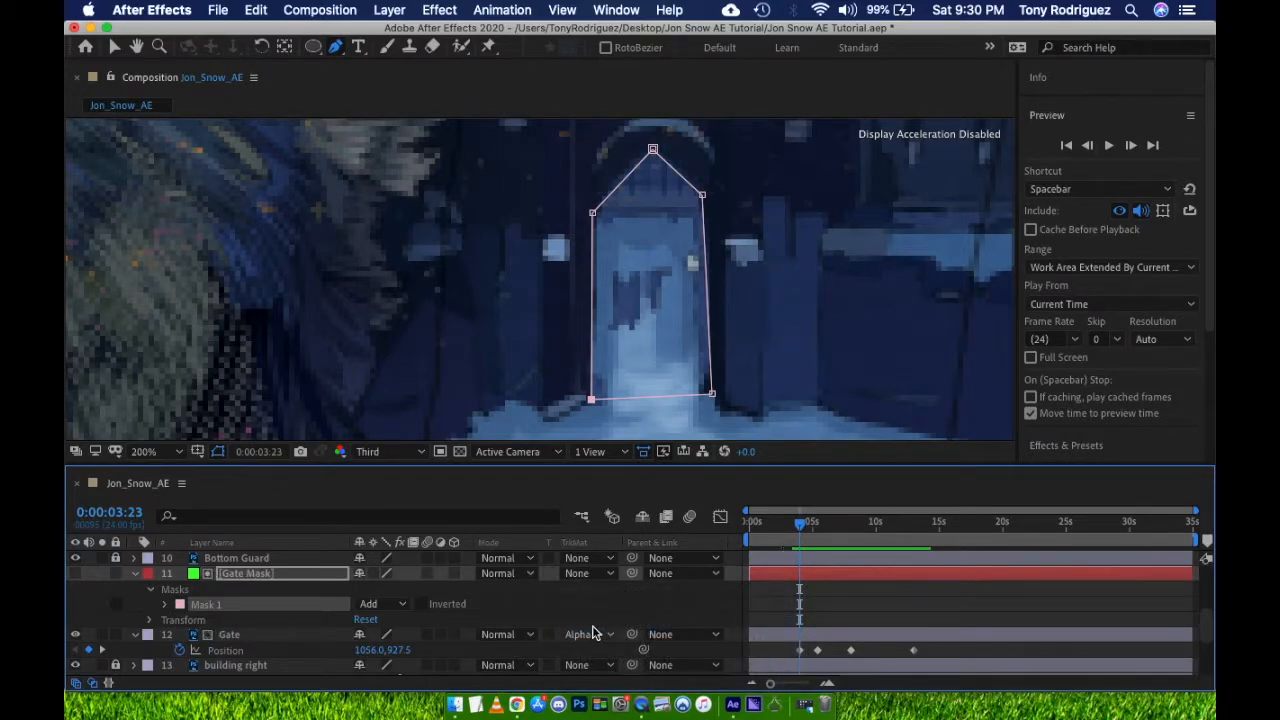
pyautogui.moveTo(800, 522); pyautogui.dragTo(786, 522)
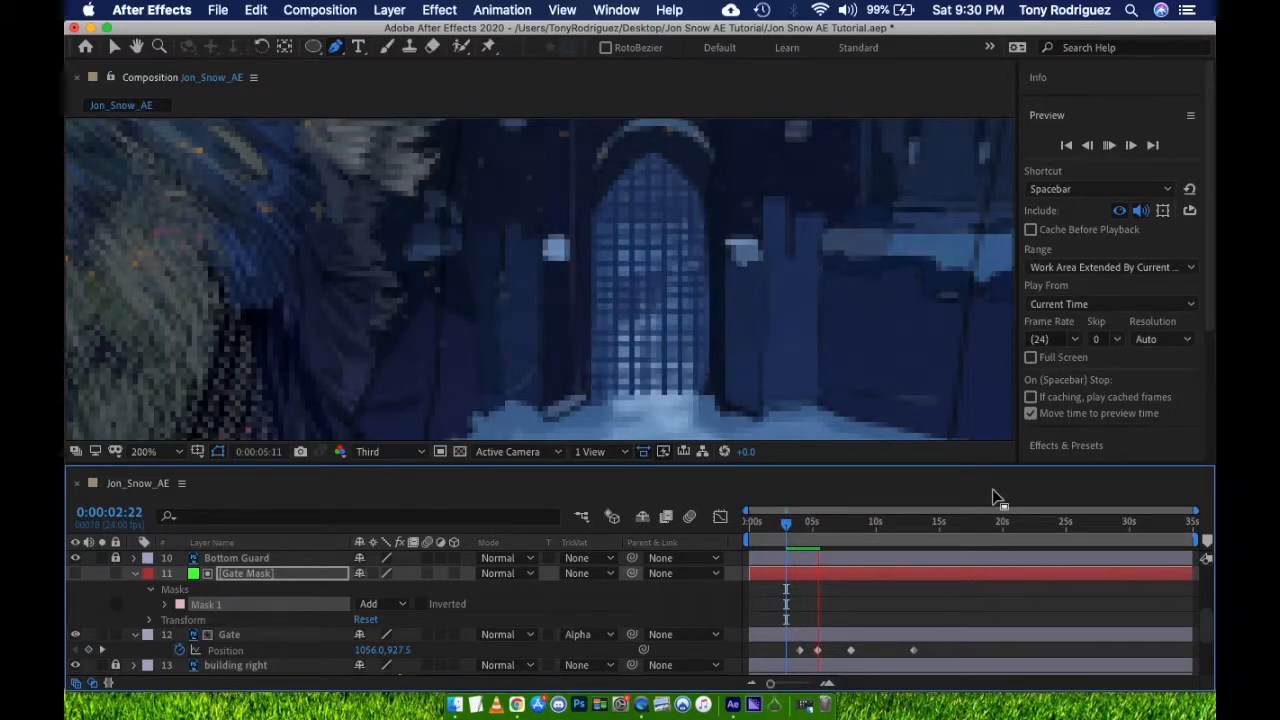
pyautogui.press('space')
# Switch to full preview resolution and convert the upper Gate Mask corners into smooth curve points at 0:00:05:09
pyautogui.click(410, 458)
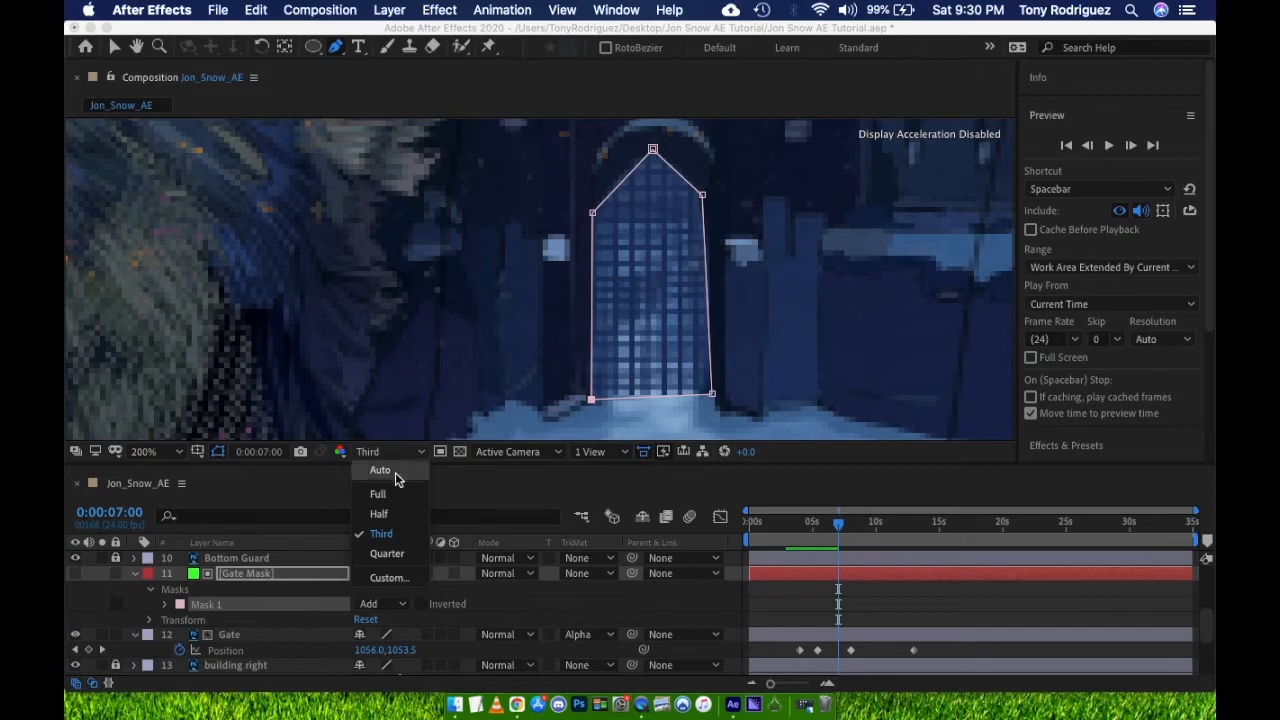
pyautogui.click(386, 491)
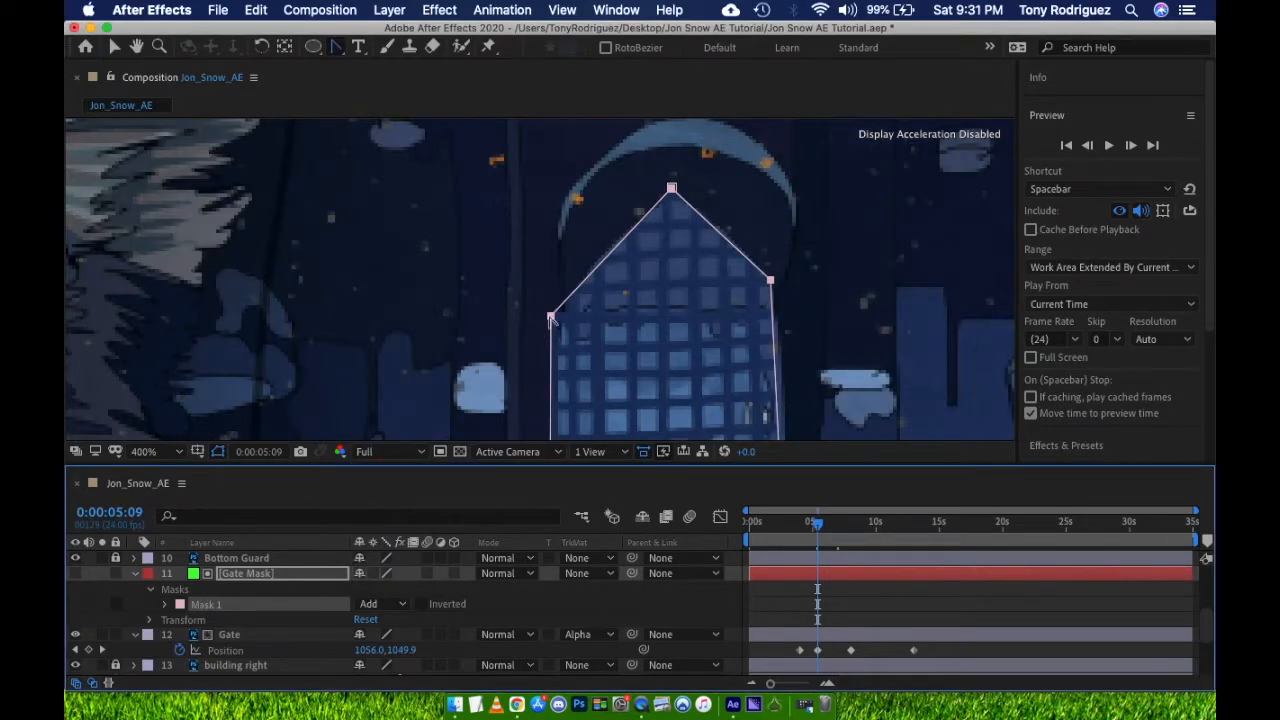
pyautogui.click(551, 318)
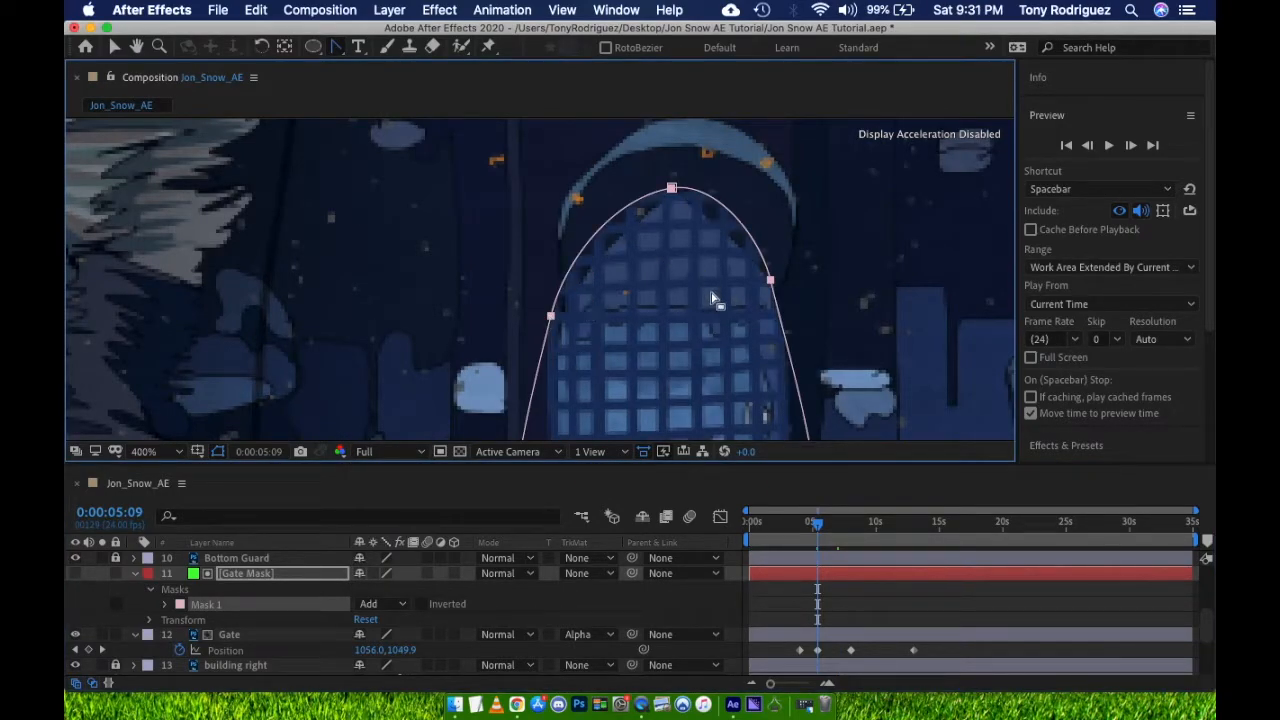
pyautogui.click(671, 189)
# Adjust the upper points and curve handles of the Gate Mask path to follow the doorway's arch
pyautogui.click(249, 573)
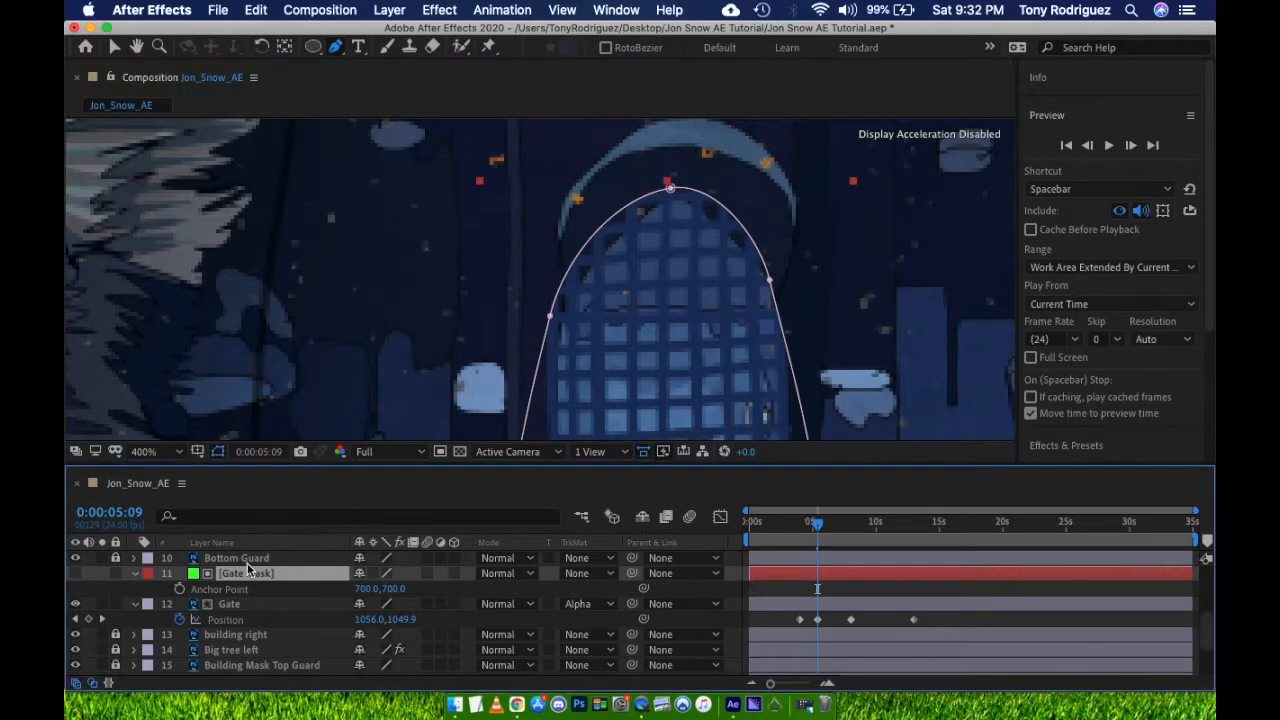
pyautogui.press('m')
pyautogui.moveTo(670, 188)
pyautogui.mouseDown()
pyautogui.moveTo(603, 222)
pyautogui.moveTo(618, 232)
pyautogui.moveTo(671, 192)
pyautogui.mouseUp()
pyautogui.moveTo(551, 317); pyautogui.dragTo(562, 320)
pyautogui.moveTo(629, 234); pyautogui.dragTo(600, 258)
pyautogui.click(770, 279)
pyautogui.moveTo(755, 228); pyautogui.dragTo(760, 243)
# Move the Gate Mask path's lower-right point inward and adjust its curve handles along the doorway's right side
pyautogui.moveTo(825, 355); pyautogui.dragTo(719, 105)
pyautogui.moveTo(683, 415); pyautogui.dragTo(658, 420)
pyautogui.scroll(-1, 658, 420)
pyautogui.moveTo(640, 464); pyautogui.dragTo(640, 516)
pyautogui.scroll(1, 611, 375)
pyautogui.moveTo(720, 327); pyautogui.dragTo(700, 408)
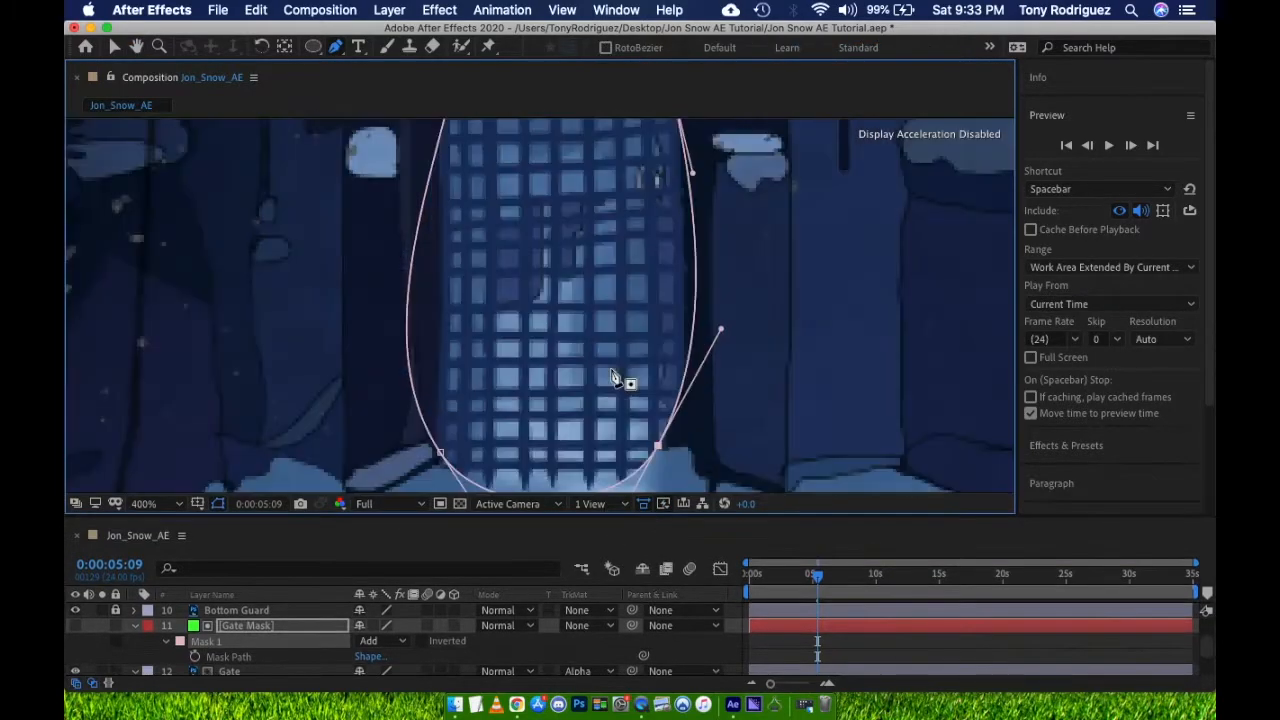
pyautogui.moveTo(712, 240); pyautogui.dragTo(702, 355)
# Reshape the left side and bottom edge of the Gate Mask path to fit the doorway
pyautogui.moveTo(686, 293); pyautogui.dragTo(763, 242)
pyautogui.click(514, 163)
pyautogui.moveTo(440, 430); pyautogui.dragTo(444, 218)
pyautogui.moveTo(438, 219); pyautogui.dragTo(486, 311)
pyautogui.click(500, 331)
pyautogui.moveTo(544, 399); pyautogui.dragTo(467, 399)
pyautogui.moveTo(683, 391); pyautogui.dragTo(749, 398)
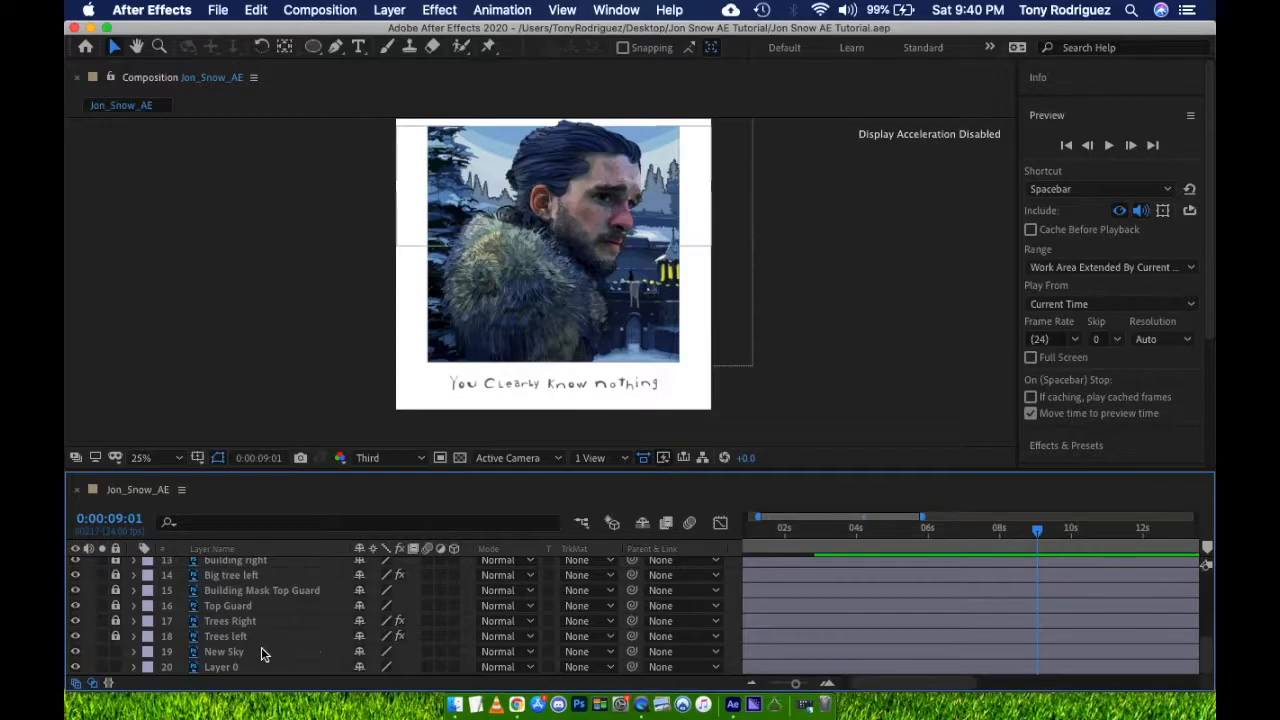
# At 0:00:00:00, shift the New Sky layer left and enlarge it from its lower-right corner
pyautogui.click(245, 651)
pyautogui.moveTo(764, 525); pyautogui.dragTo(723, 524)
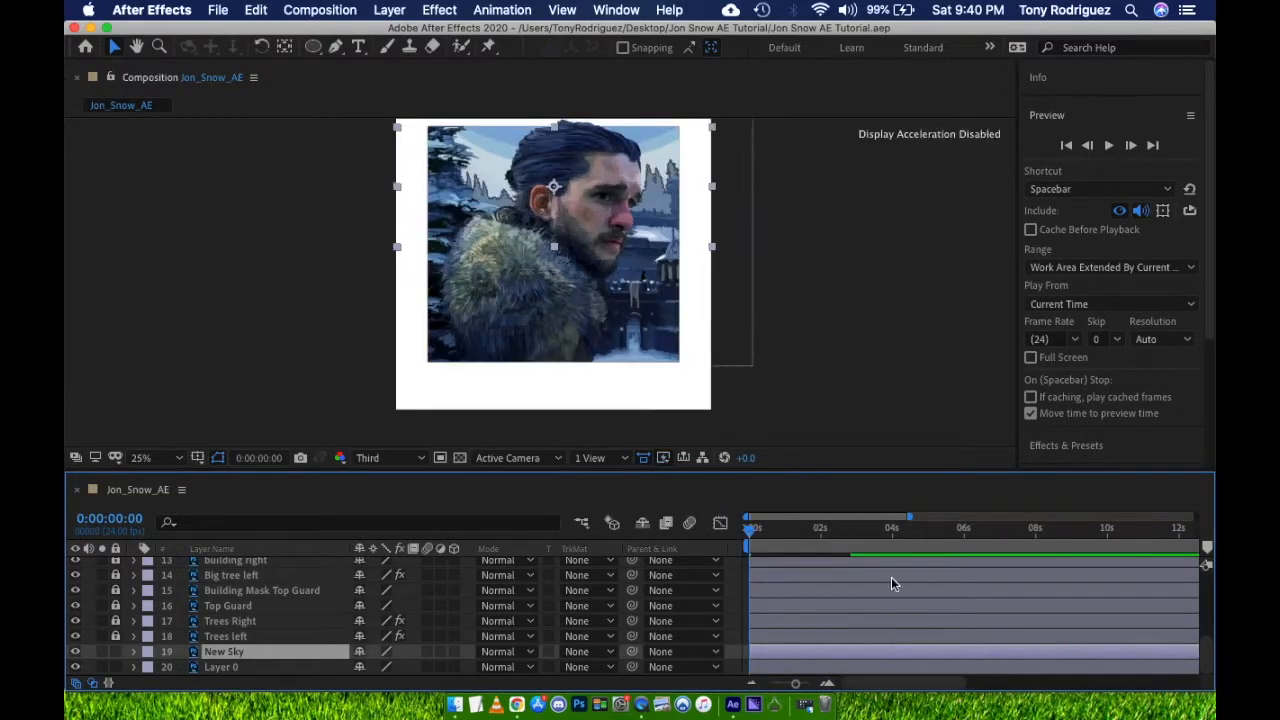
pyautogui.press('-')
pyautogui.press('-')
pyautogui.moveTo(657, 163); pyautogui.dragTo(640, 157)
pyautogui.moveTo(640, 157); pyautogui.dragTo(630, 157)
pyautogui.moveTo(601, 285); pyautogui.dragTo(640, 309)
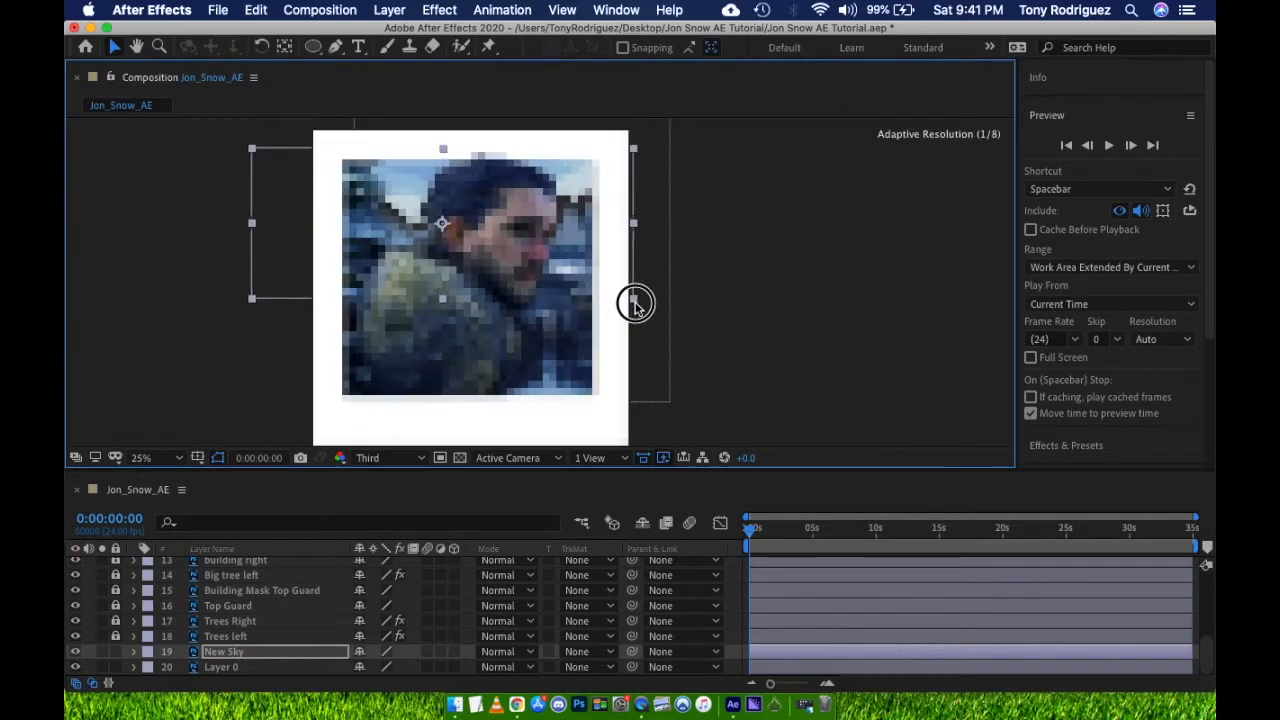
# Reposition the New Sky layer so its top and right edges line up with the illustration's edges
pyautogui.moveTo(585, 179); pyautogui.dragTo(581, 194)
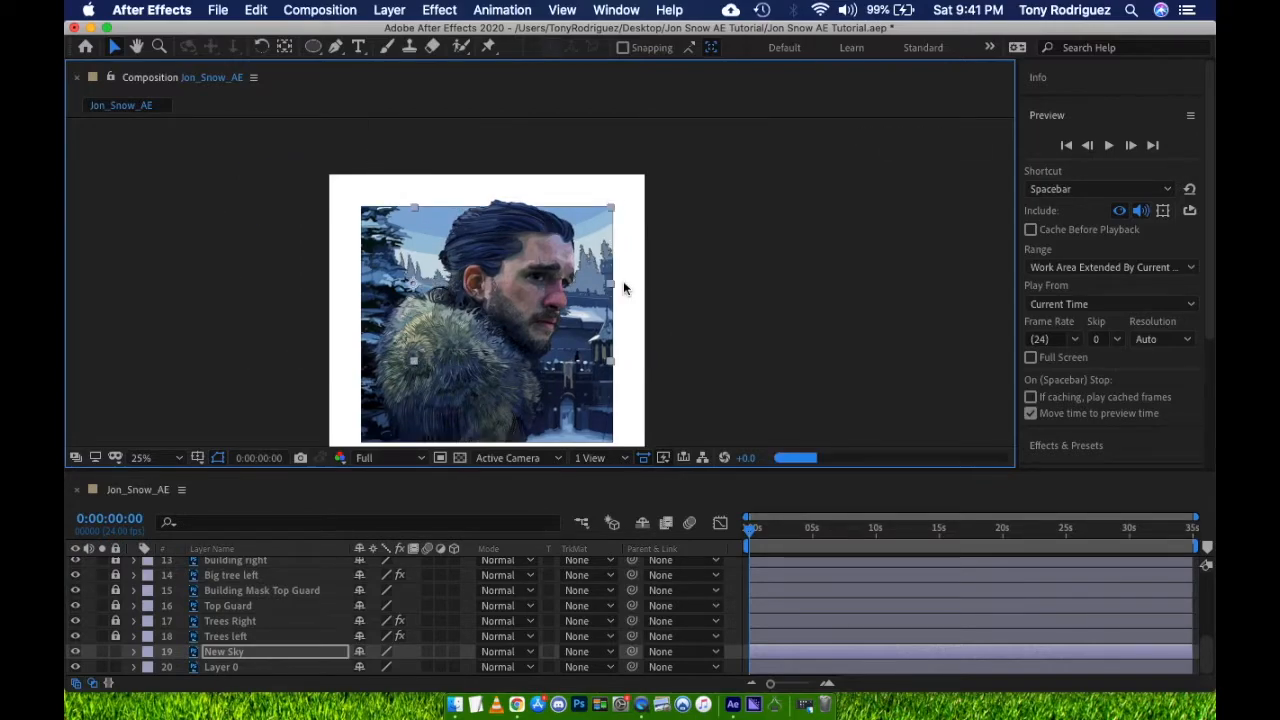
pyautogui.hotkey('shift', 'Right')
pyautogui.hotkey('shift', 'Right')
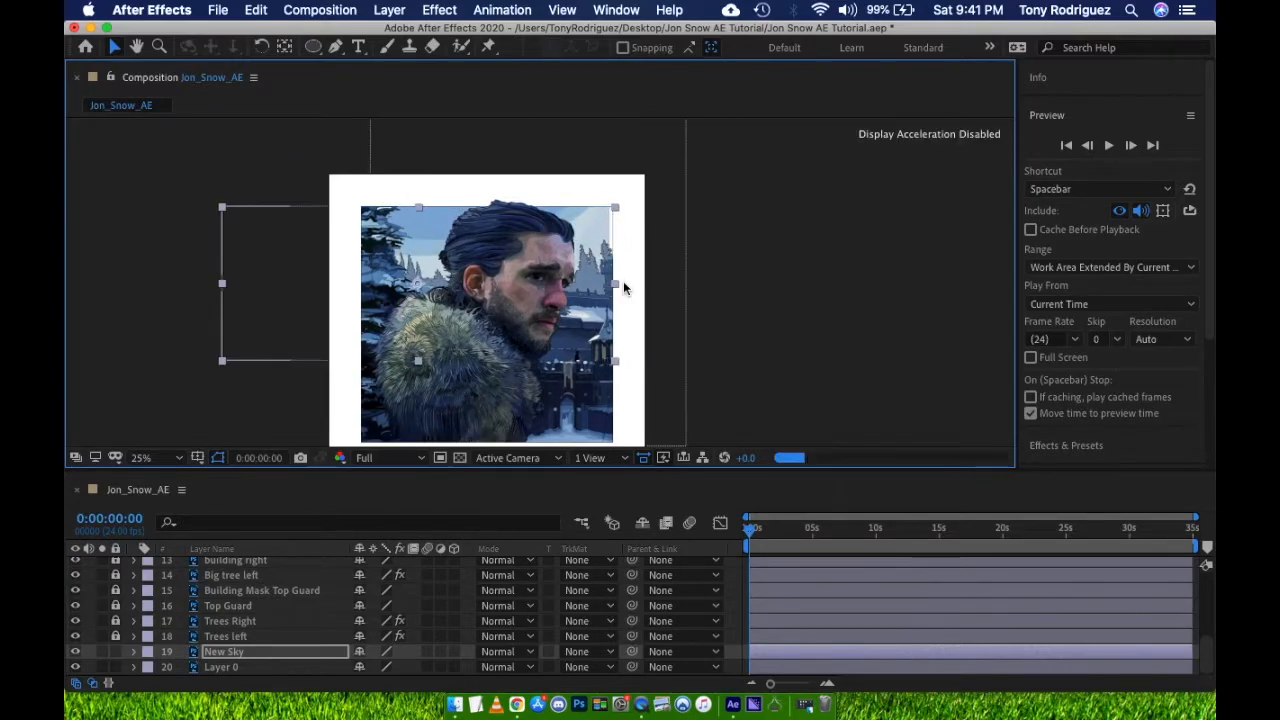
# Nudge the New Sky layer horizontally to position 432.9, 482.6 and set its first Position keyframe at 0:00:00:00
pyautogui.press('Left')
pyautogui.press('Left')
pyautogui.press('Left')
pyautogui.press('Left')
pyautogui.press('Left')
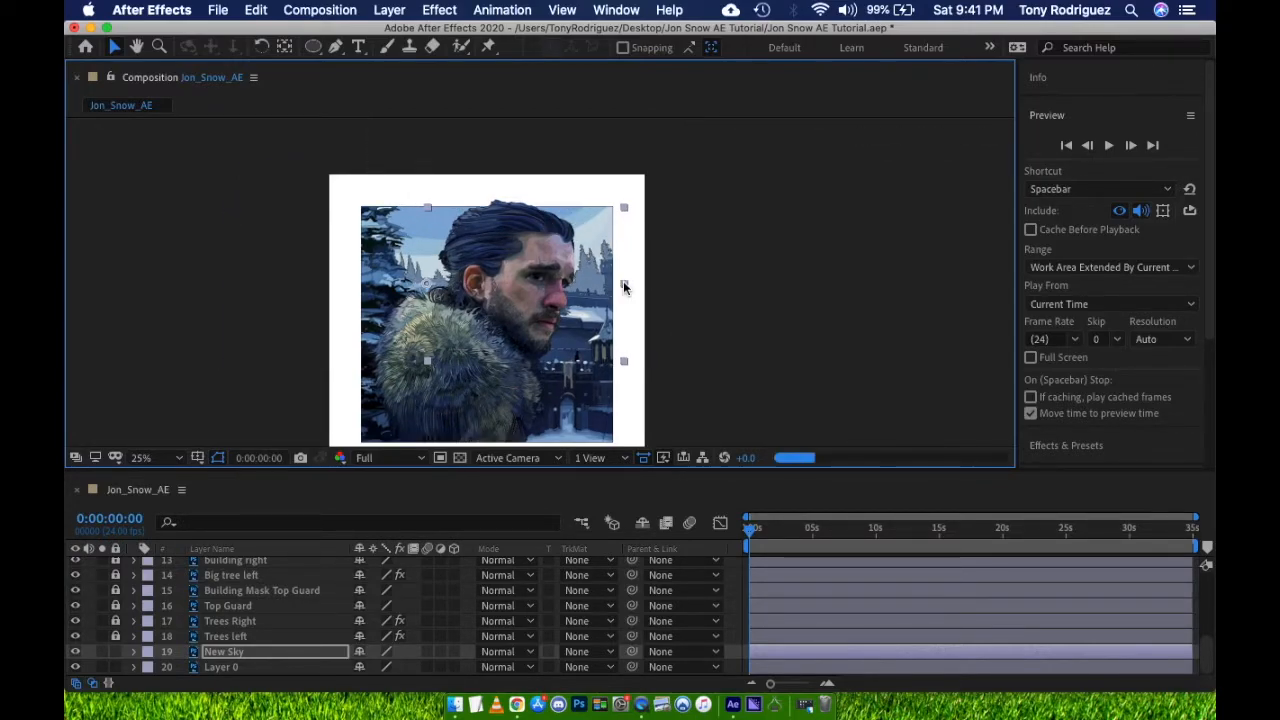
pyautogui.click(222, 655)
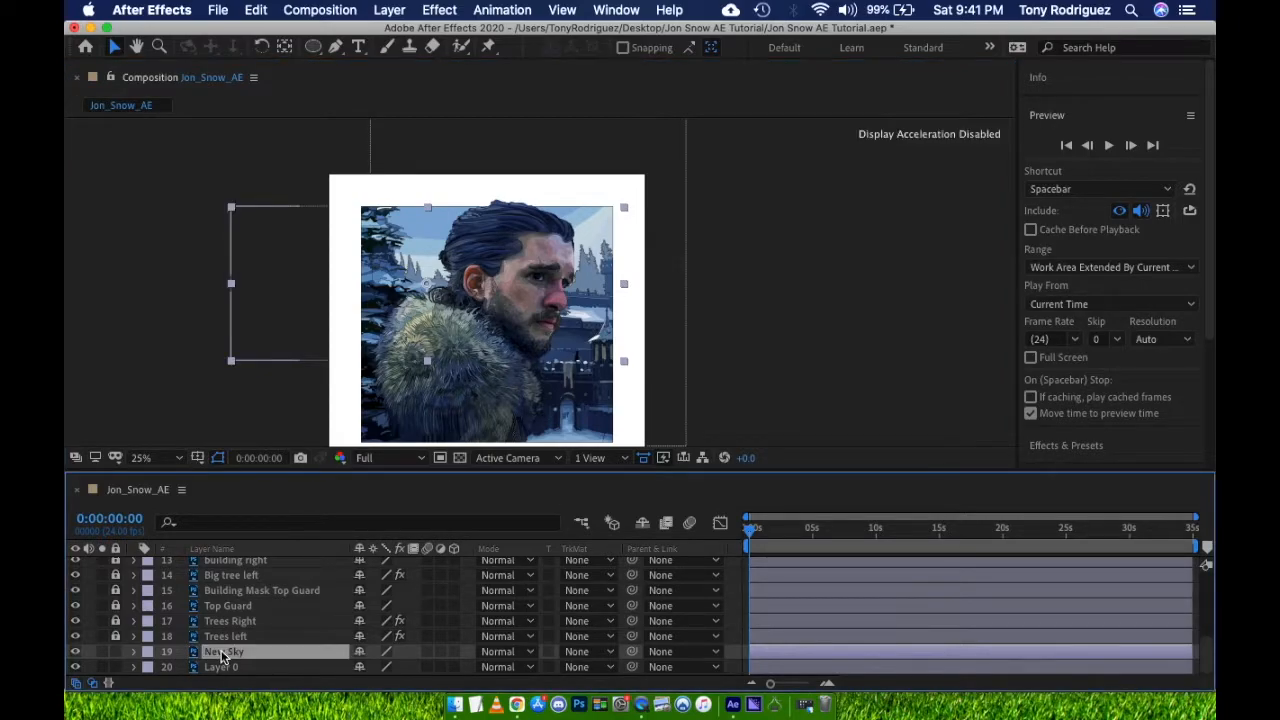
pyautogui.press('p')
pyautogui.click(180, 668)
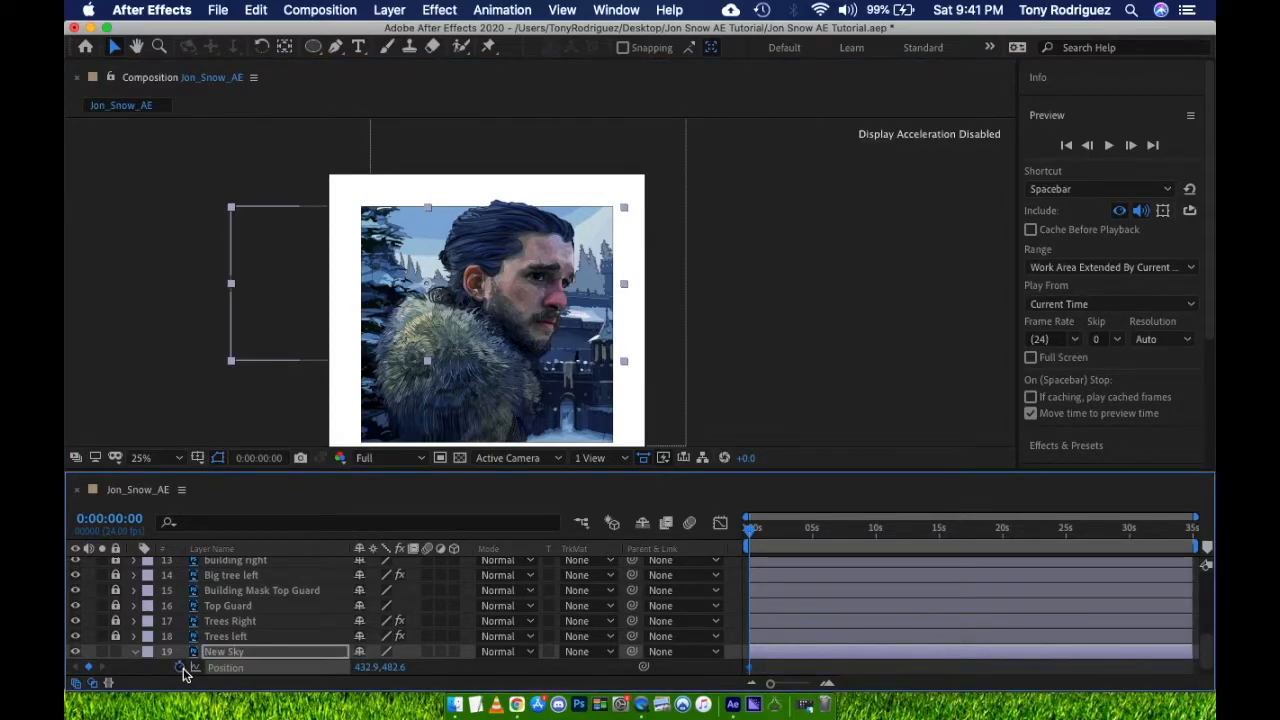
# At 0:00:30:01, move the New Sky layer right to 928.9, 482.6 and scrub back to check the drift between keyframes
pyautogui.click(1131, 530)
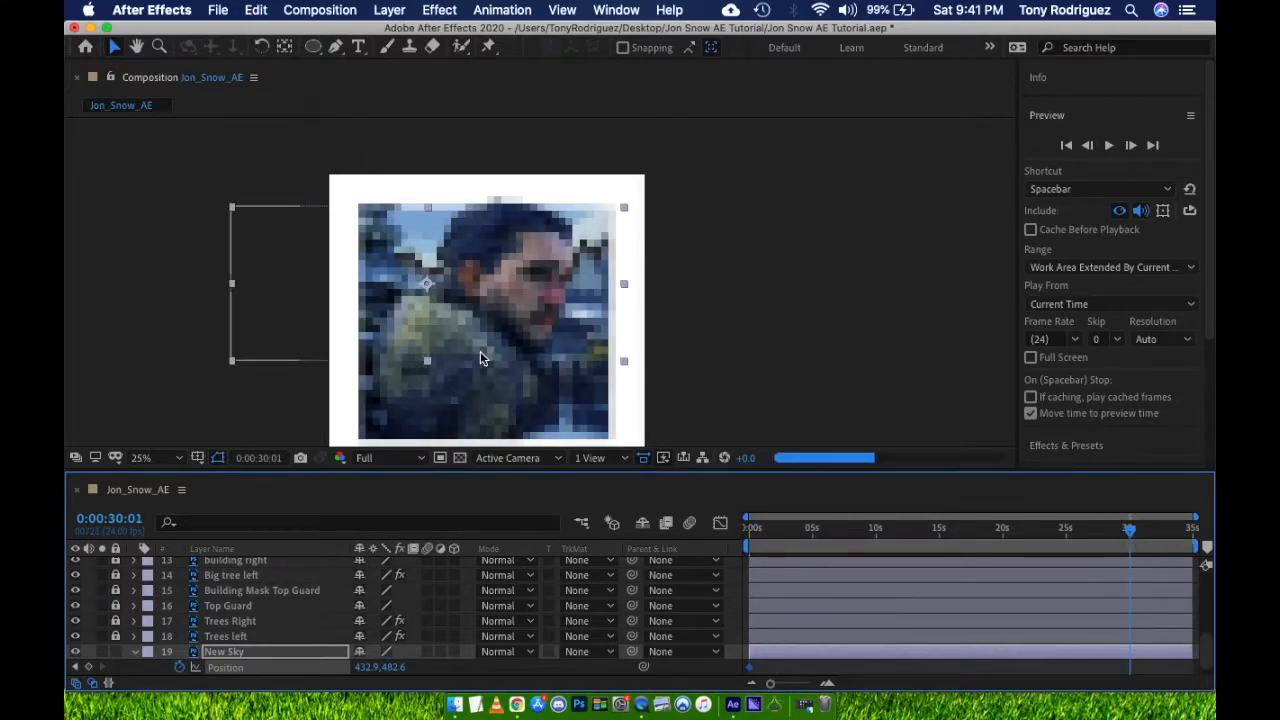
pyautogui.moveTo(285, 265); pyautogui.dragTo(395, 258)
pyautogui.click(886, 375)
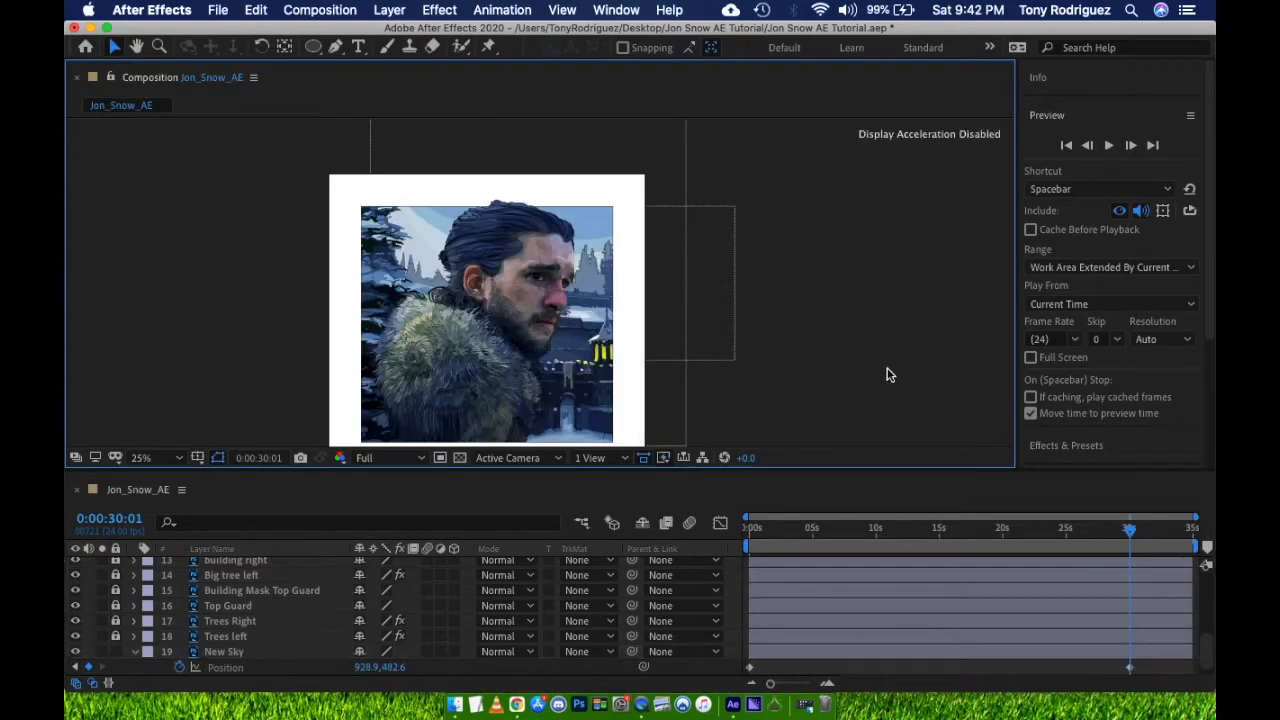
pyautogui.scroll(-1, 820, 630)
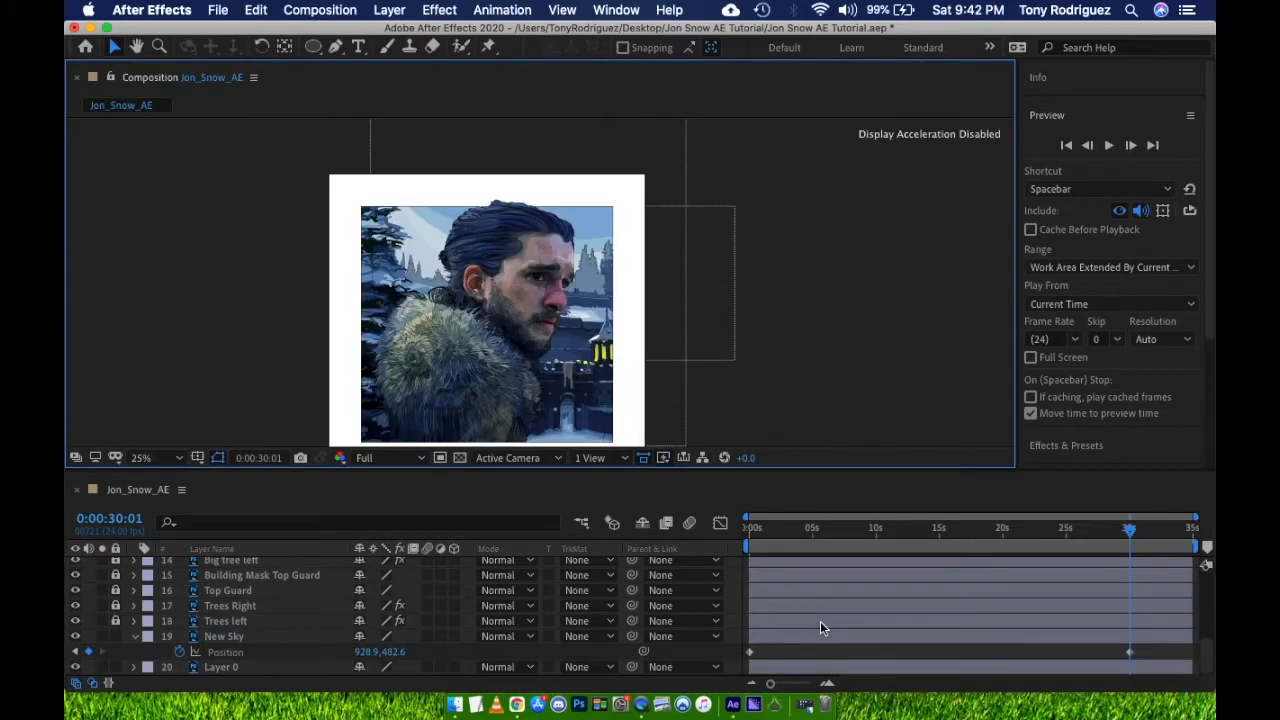
pyautogui.click(1130, 652)
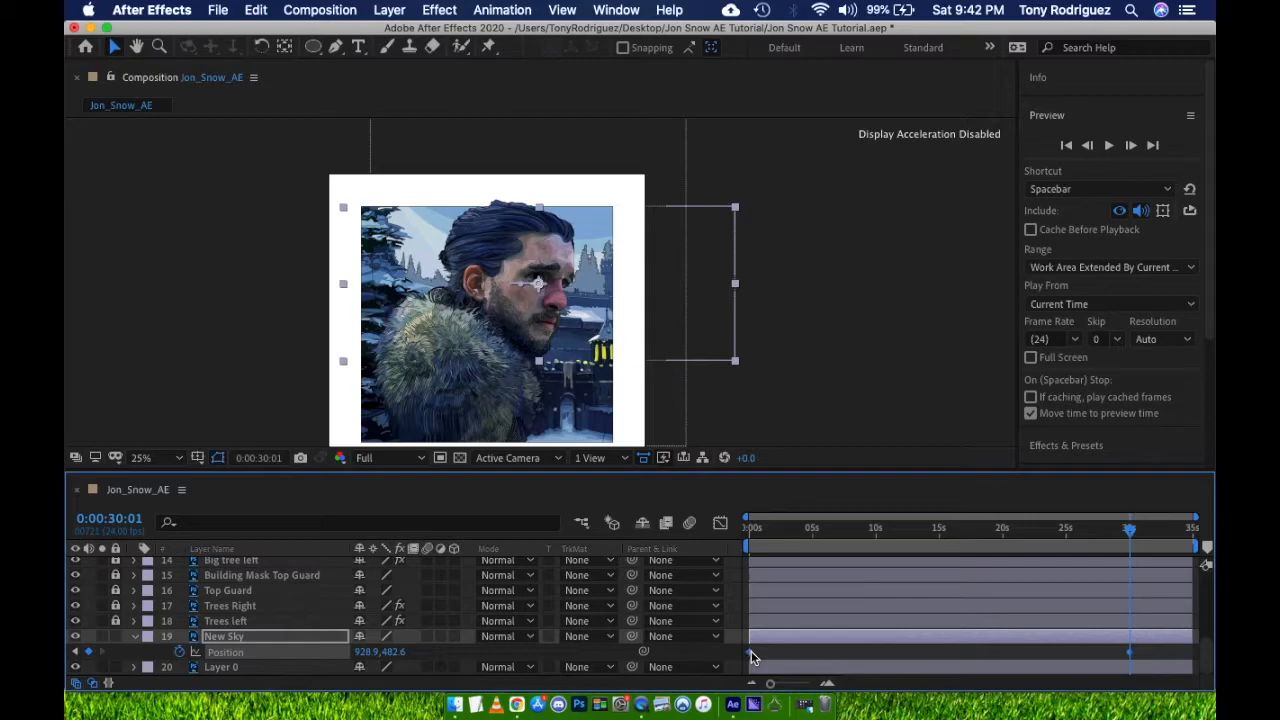
pyautogui.moveTo(751, 651)
pyautogui.moveTo(903, 531); pyautogui.dragTo(738, 545)
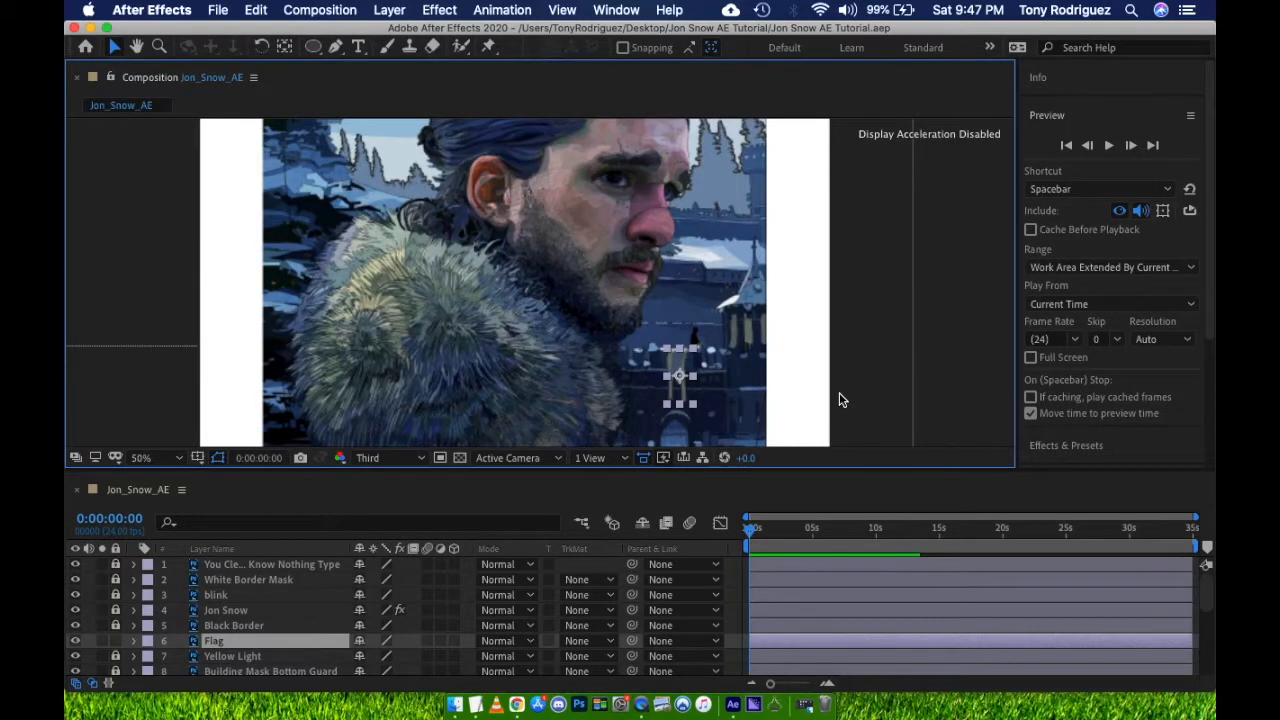
# Find the Turbulent Displace effect and apply it to the Flag layer on the castle gate
pyautogui.press('space')
pyautogui.moveTo(783, 374); pyautogui.dragTo(683, 261)
pyautogui.scroll(1, 683, 261)
pyautogui.press('space')
pyautogui.moveTo(758, 235); pyautogui.dragTo(713, 262)
pyautogui.click(749, 531)
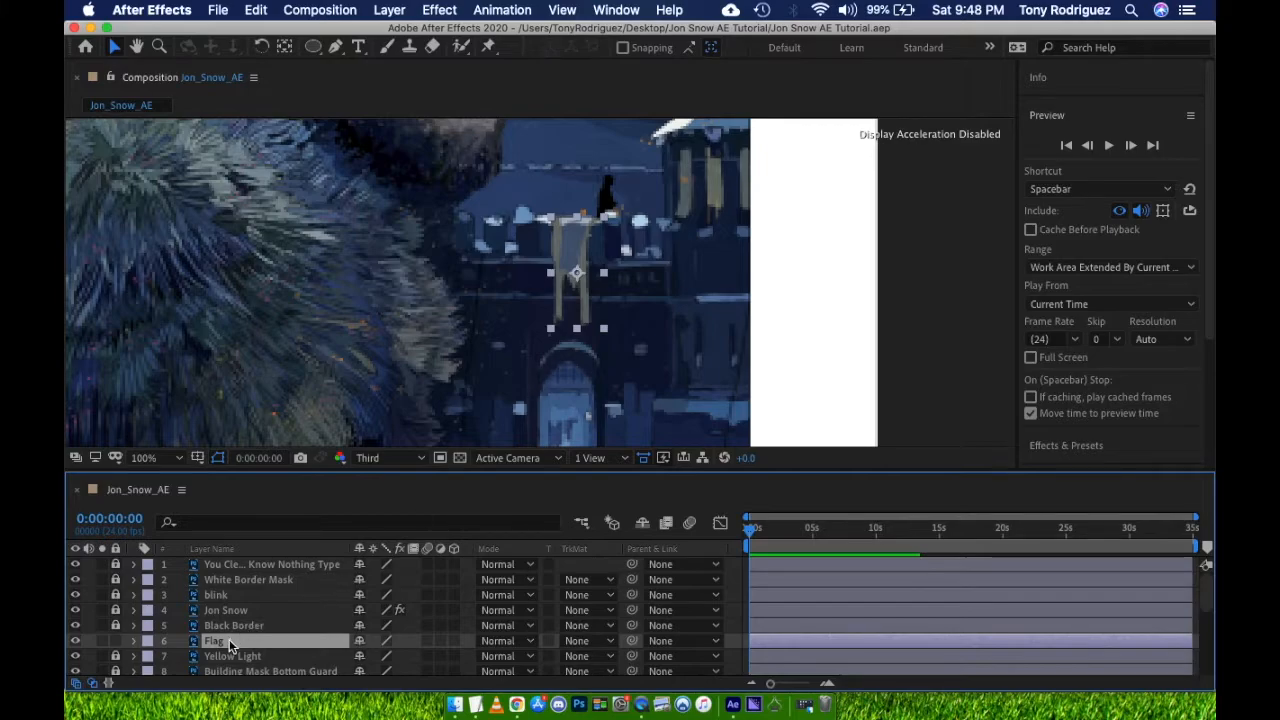
pyautogui.click(1073, 117)
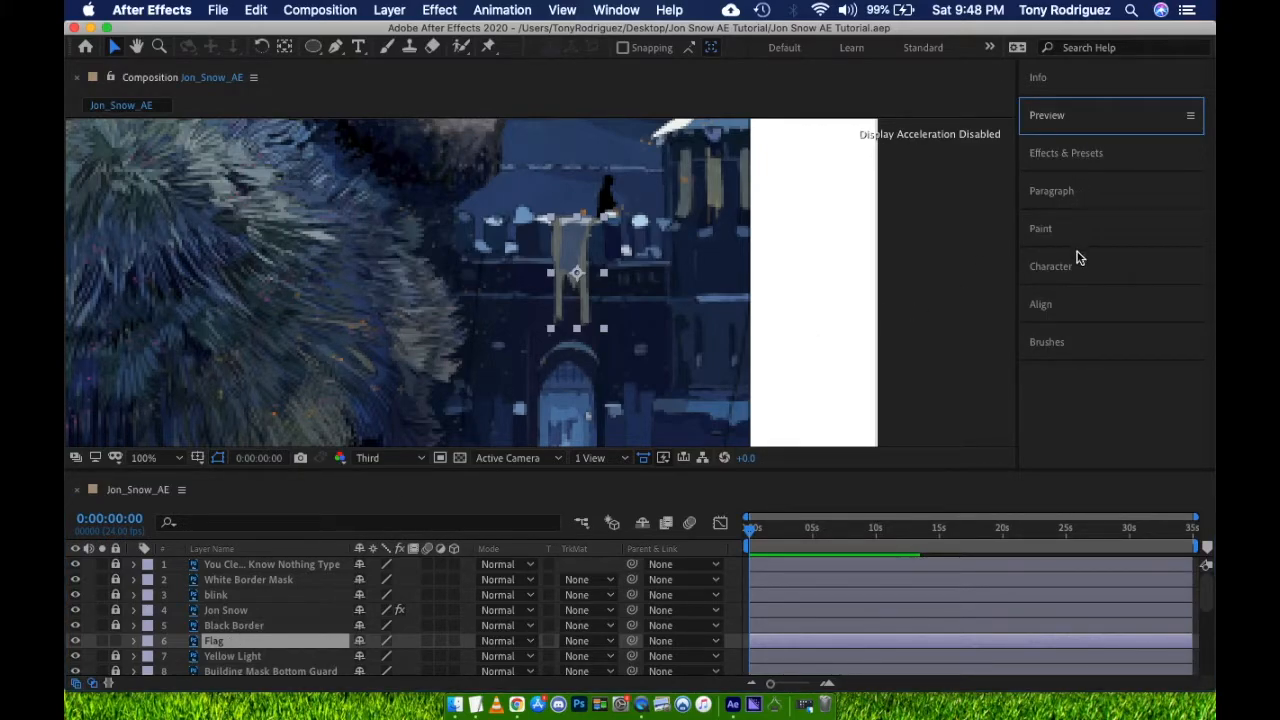
pyautogui.click(1068, 154)
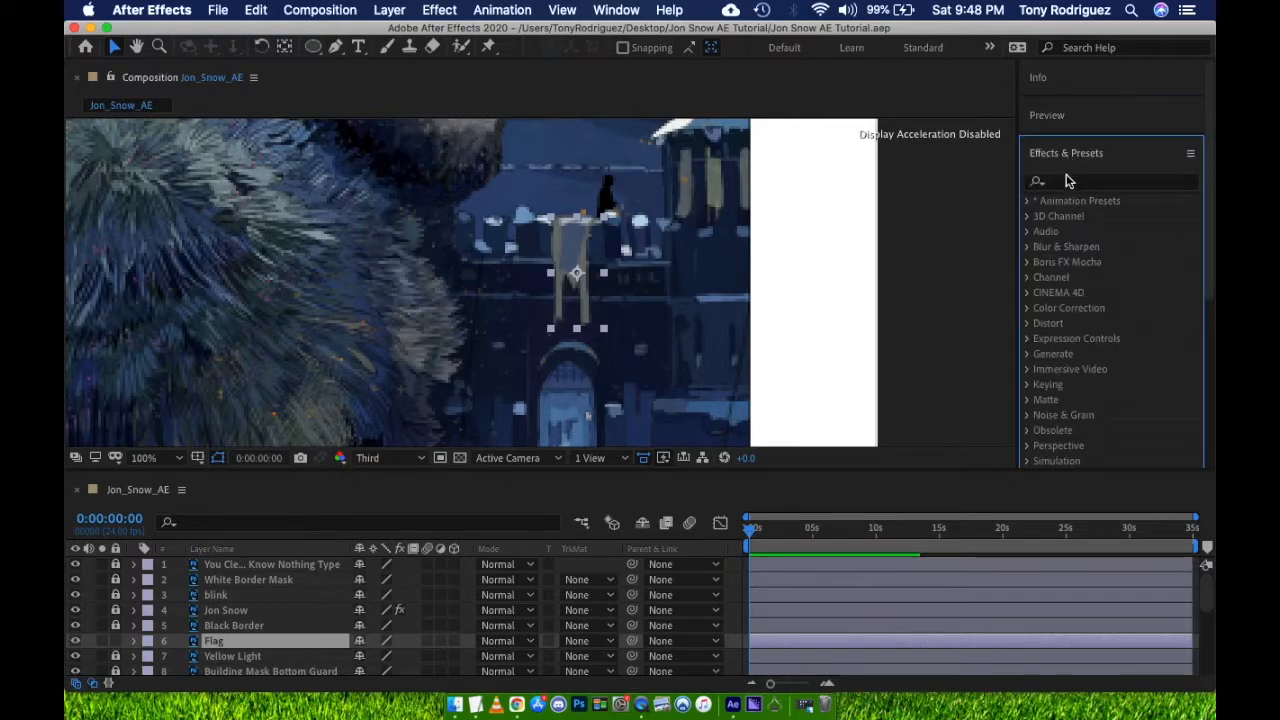
pyautogui.click(1067, 182)
pyautogui.write('tu')
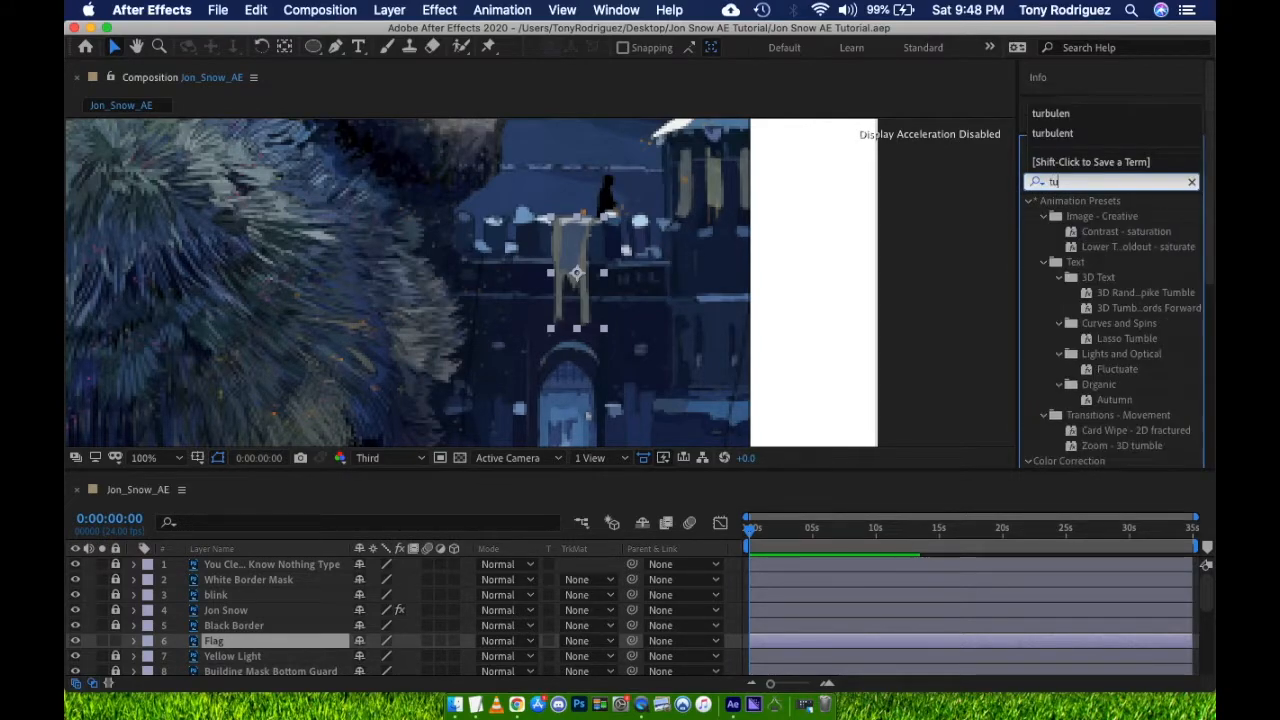
pyautogui.write('rbulen')
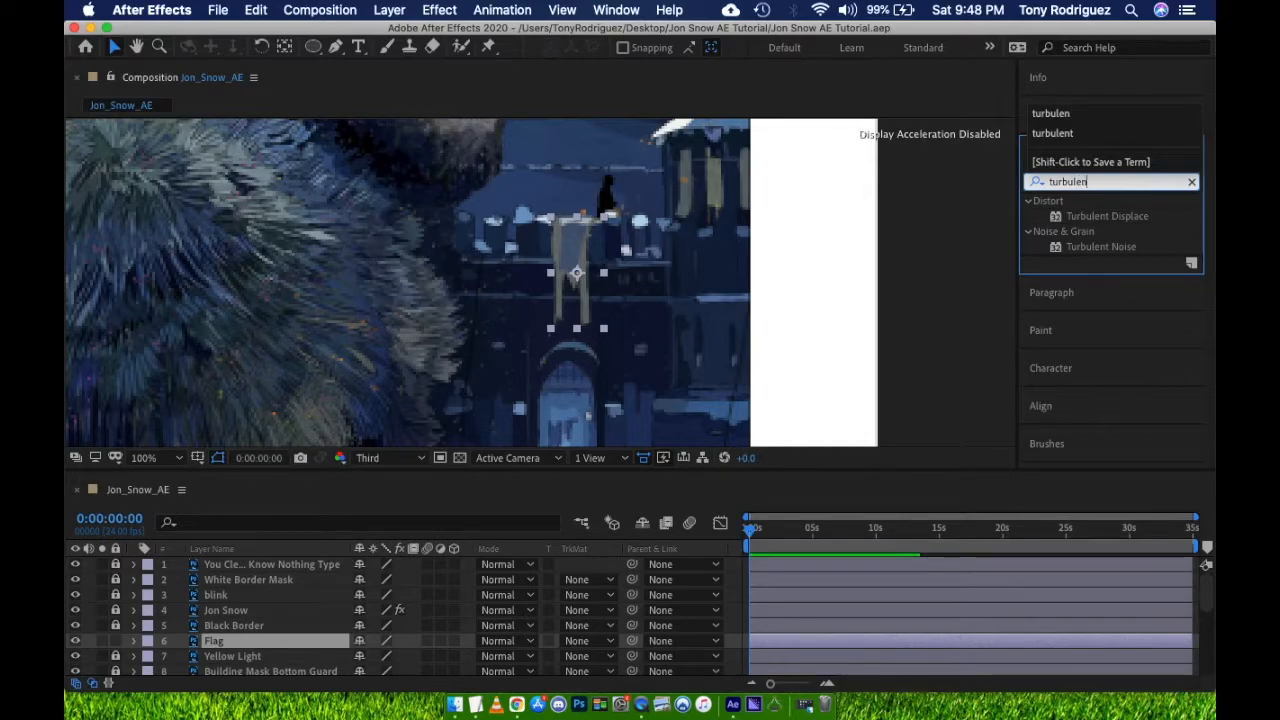
pyautogui.click(1105, 215)
pyautogui.moveTo(1097, 214); pyautogui.dragTo(264, 637)
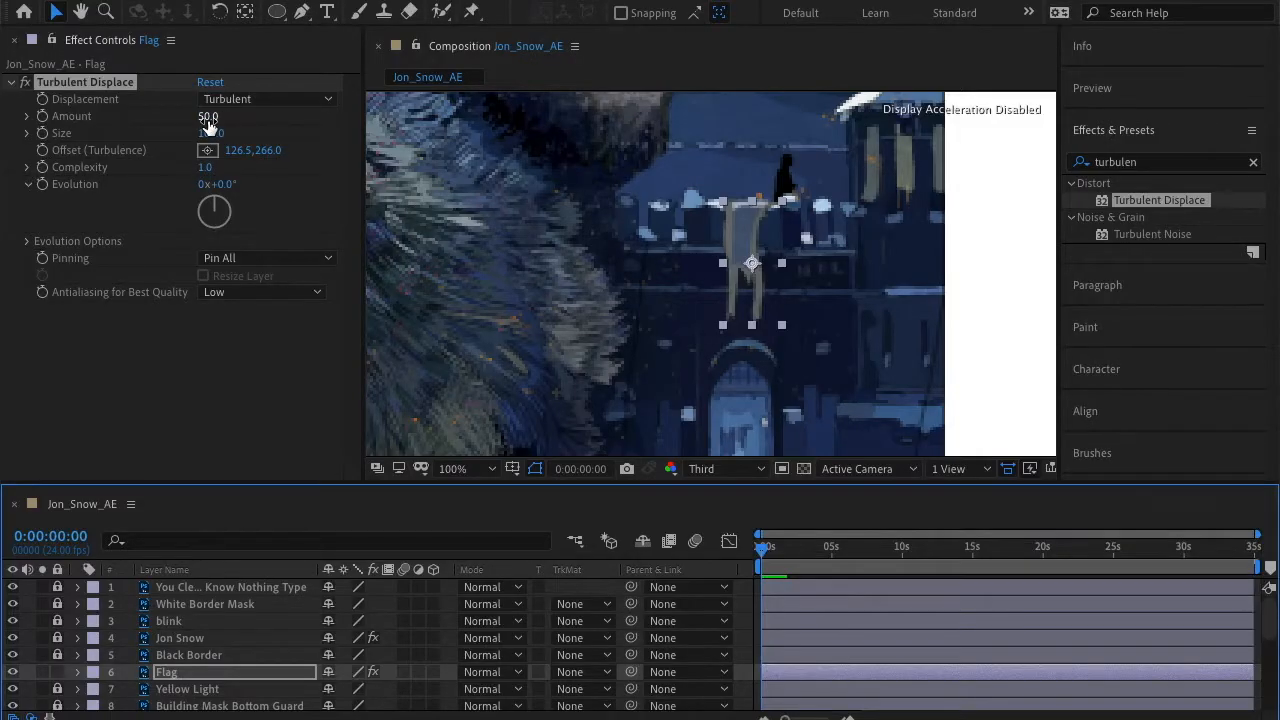
# Set the Flag's Turbulent Displace Amount to 72 and Size to 84, and keyframe Offset and Evolution at 0:00:00:00
pyautogui.moveTo(208, 122); pyautogui.dragTo(228, 122)
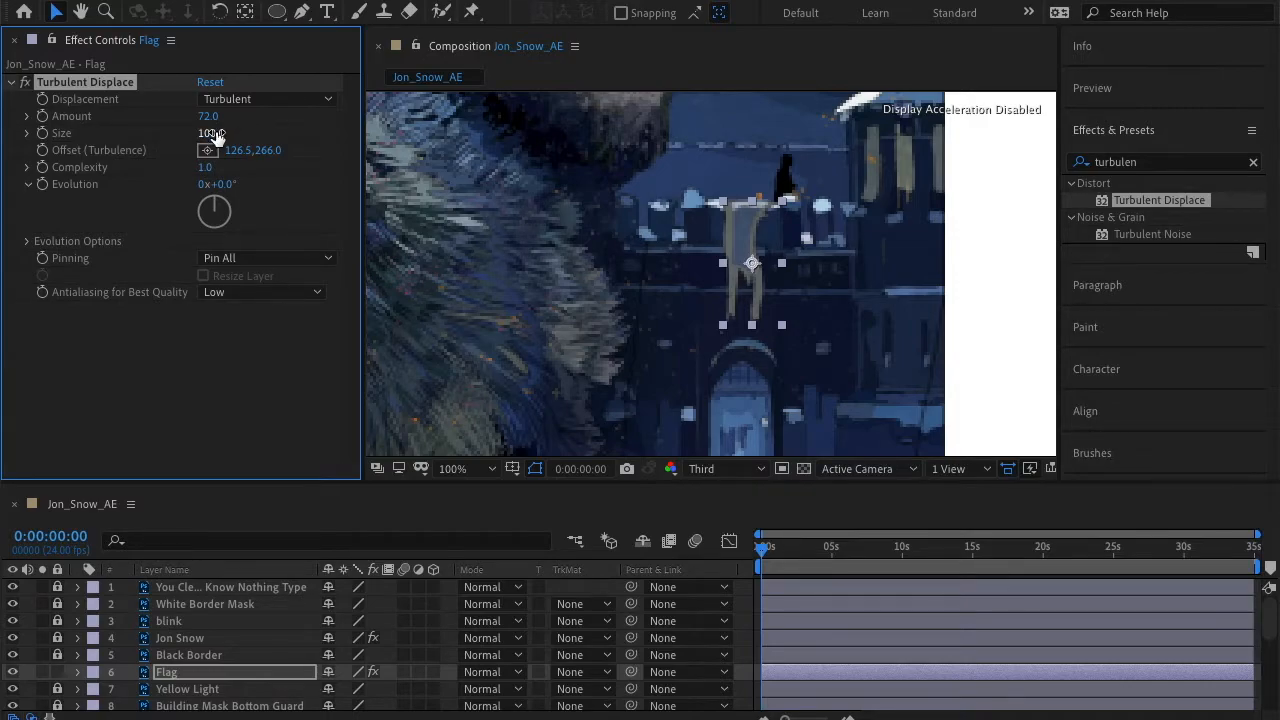
pyautogui.moveTo(206, 134); pyautogui.dragTo(201, 137)
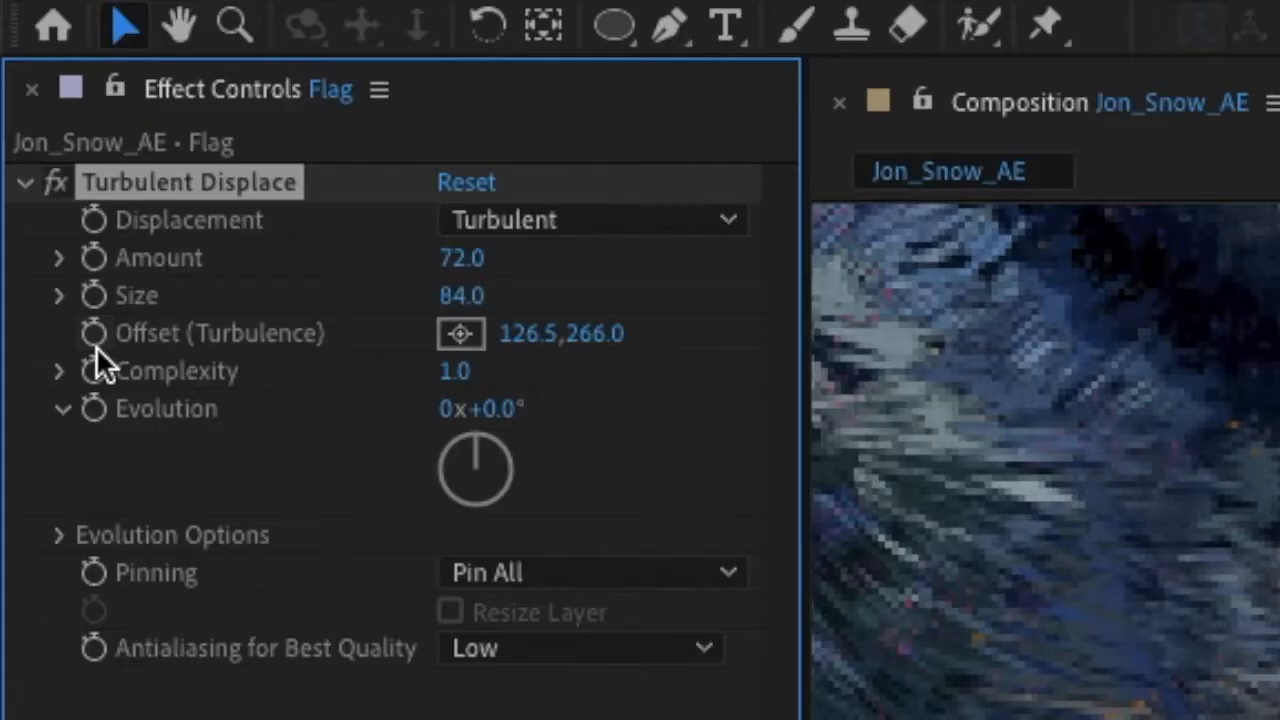
pyautogui.click(93, 336)
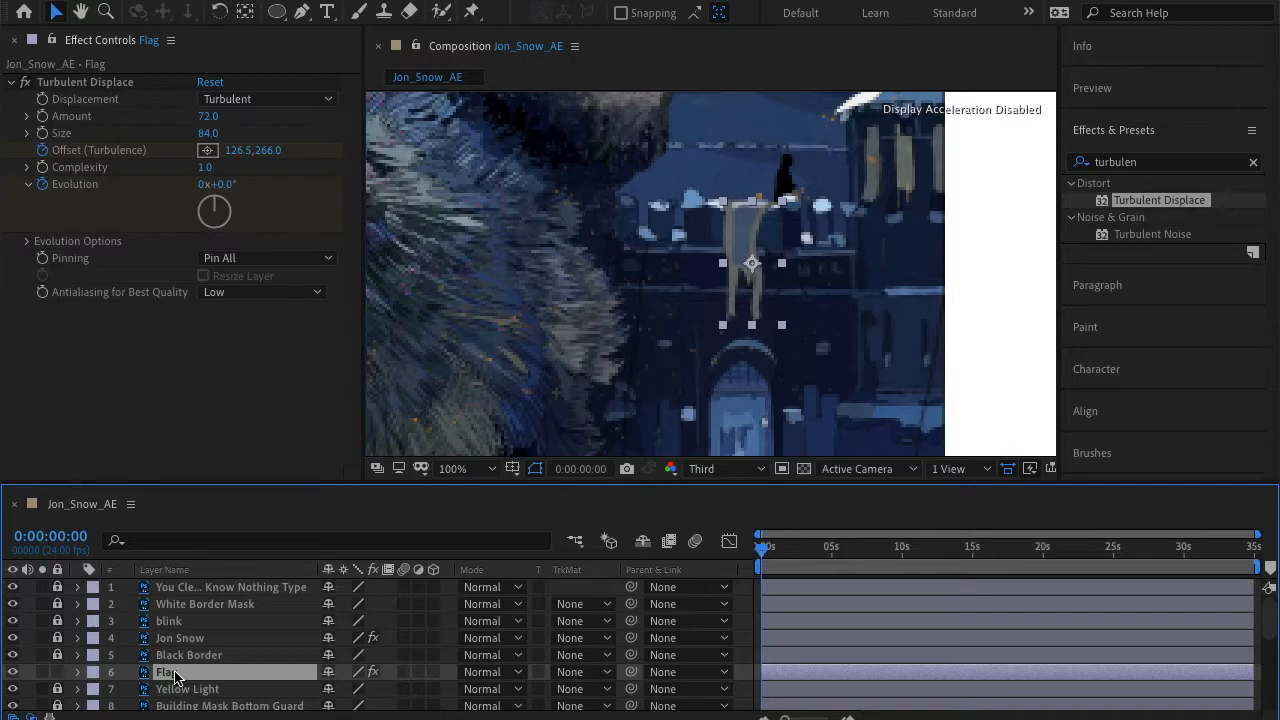
pyautogui.press('u')
pyautogui.scroll(-2, 273, 672)
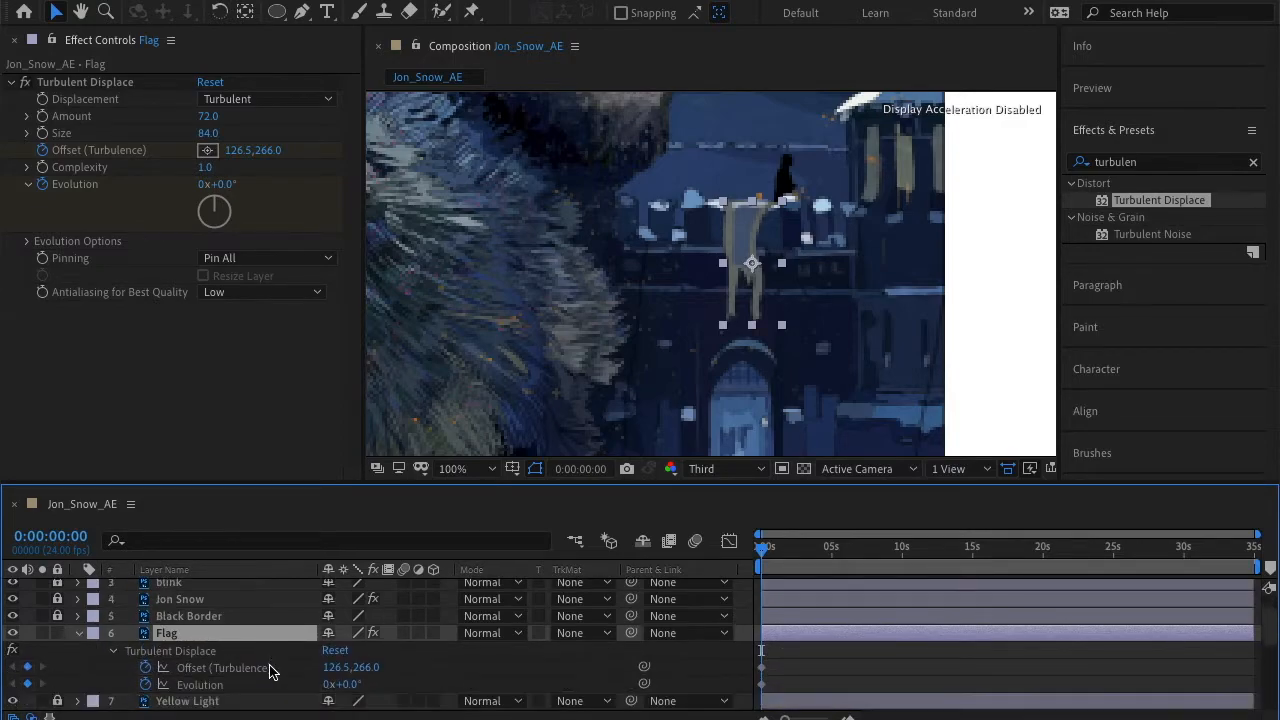
pyautogui.click(762, 670)
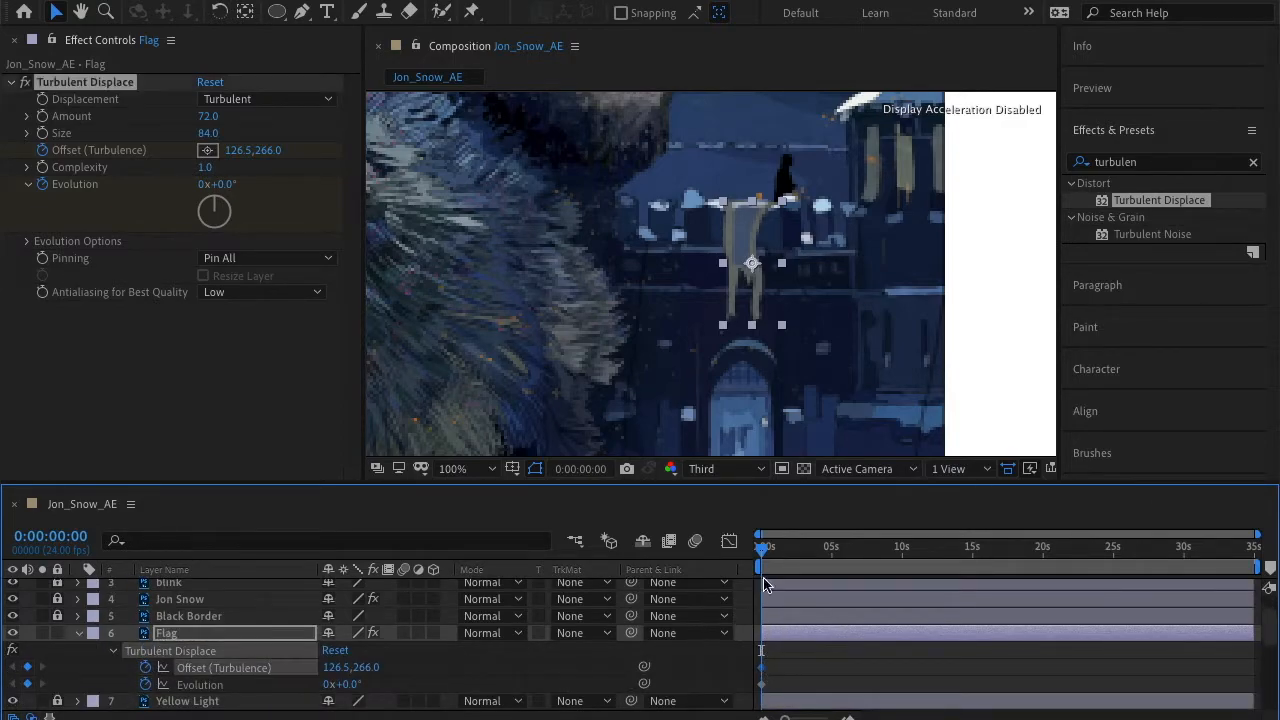
# At 0:00:29:23, move the Flag's turbulence offset point onto the fur cloak at about -2702, -77, and preview the motion
pyautogui.moveTo(762, 555); pyautogui.dragTo(1183, 549)
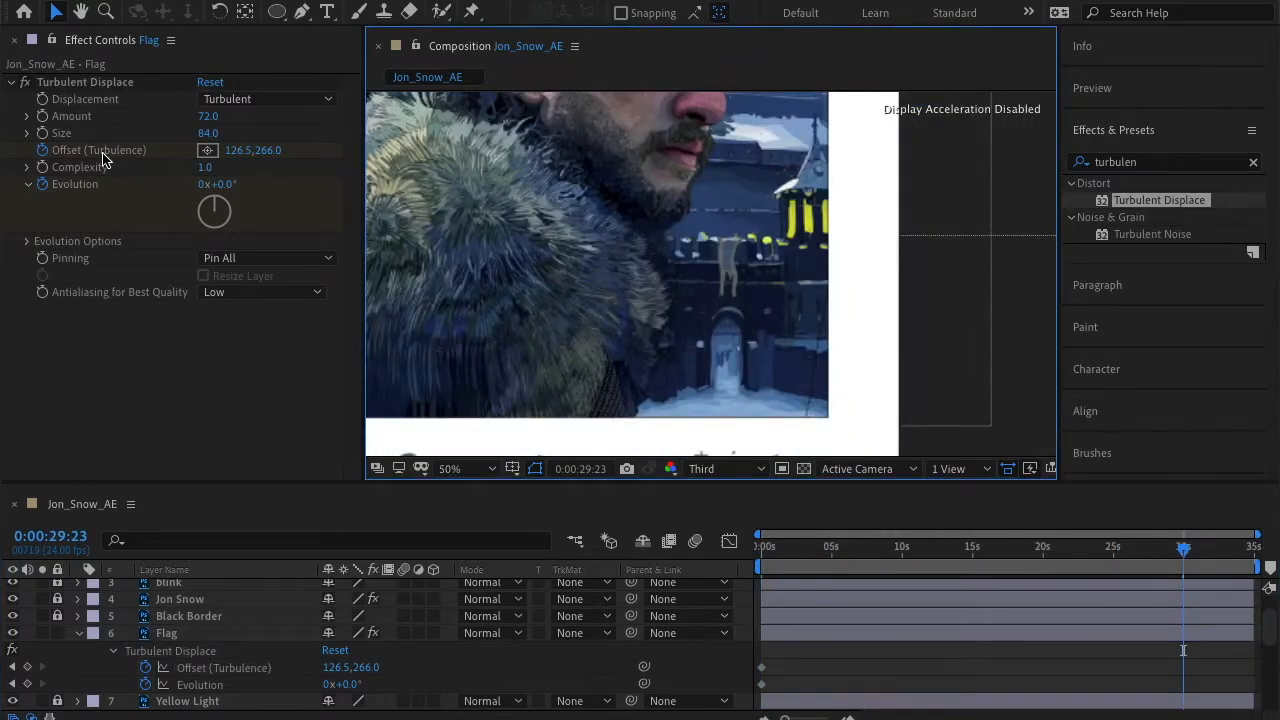
pyautogui.click(104, 158)
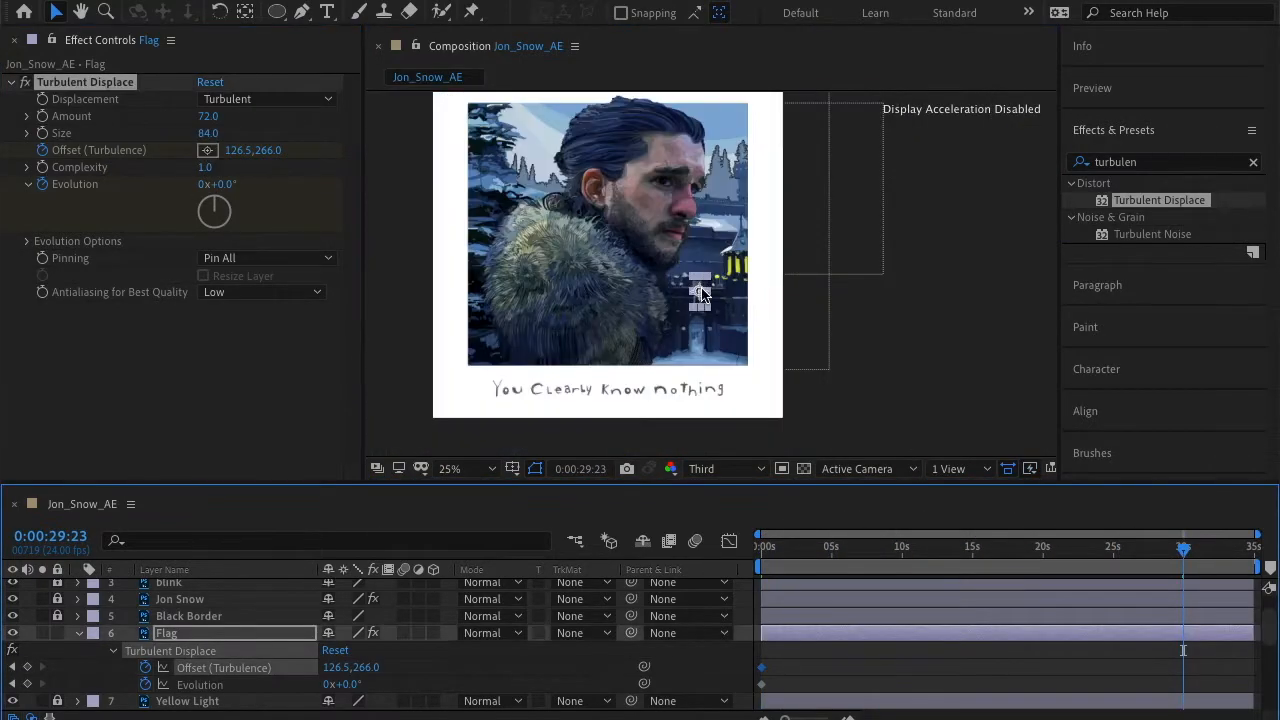
pyautogui.moveTo(701, 290); pyautogui.dragTo(534, 271)
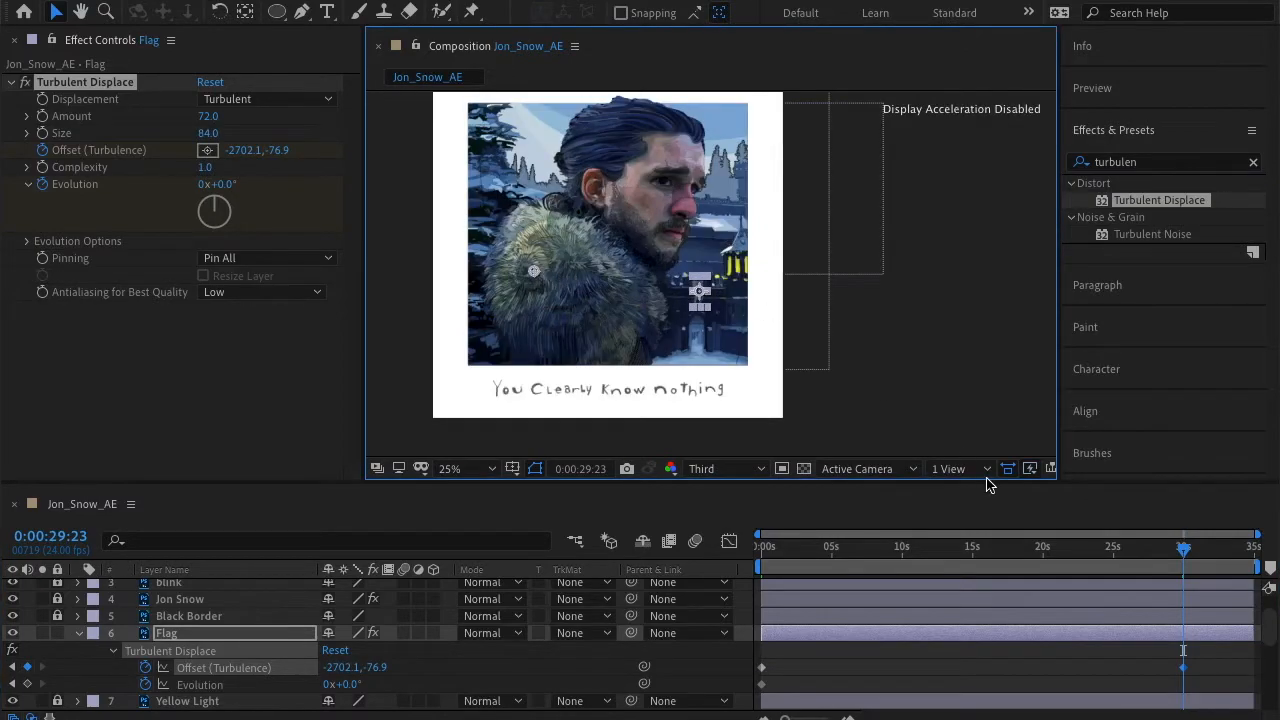
pyautogui.click(829, 546)
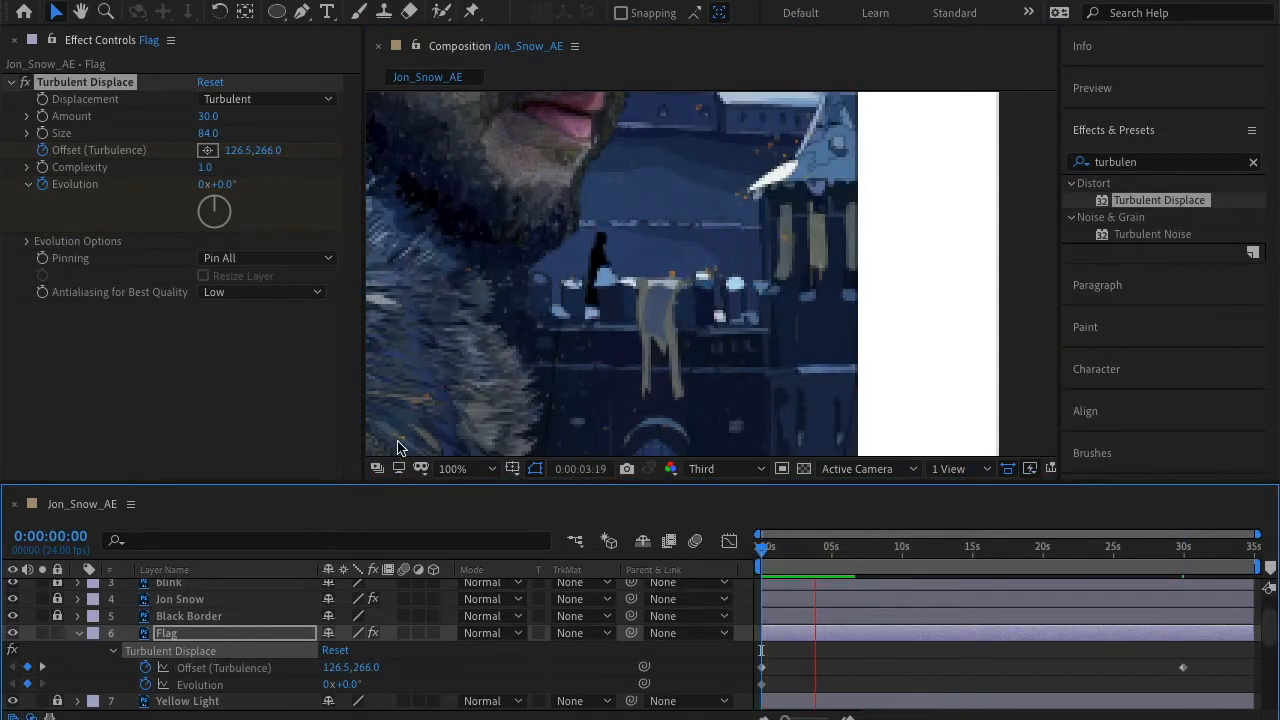
pyautogui.press('space')
# At 0:00:29:23, set the Flag's Turbulent Displace Evolution to 1x+0.0° and preview the animation from the start
pyautogui.moveTo(835, 551); pyautogui.dragTo(1185, 601)
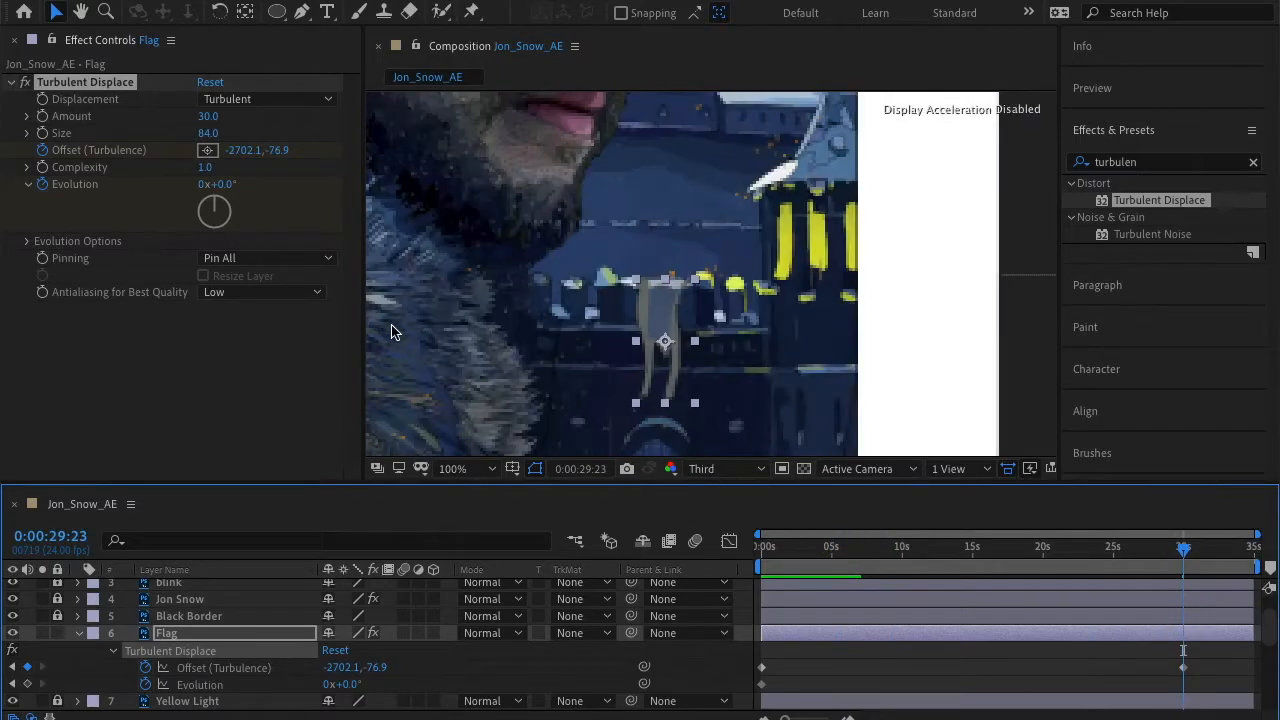
pyautogui.click(203, 185)
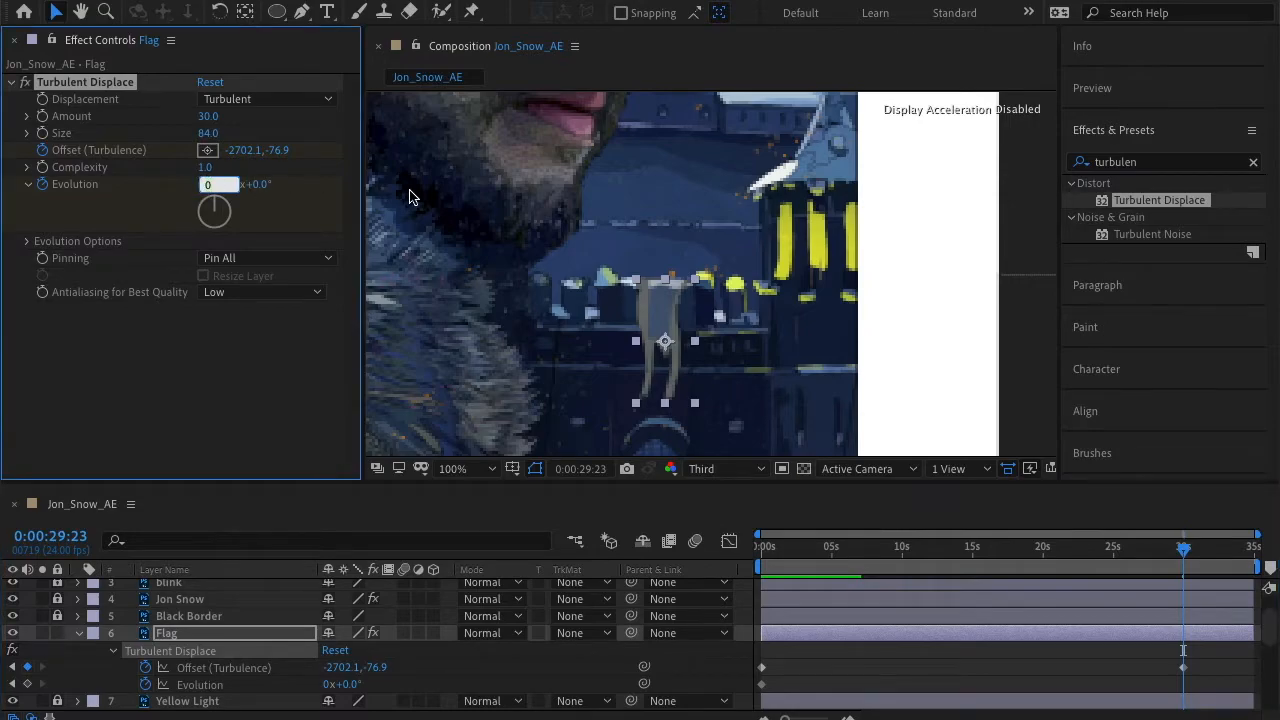
pyautogui.press('Return')
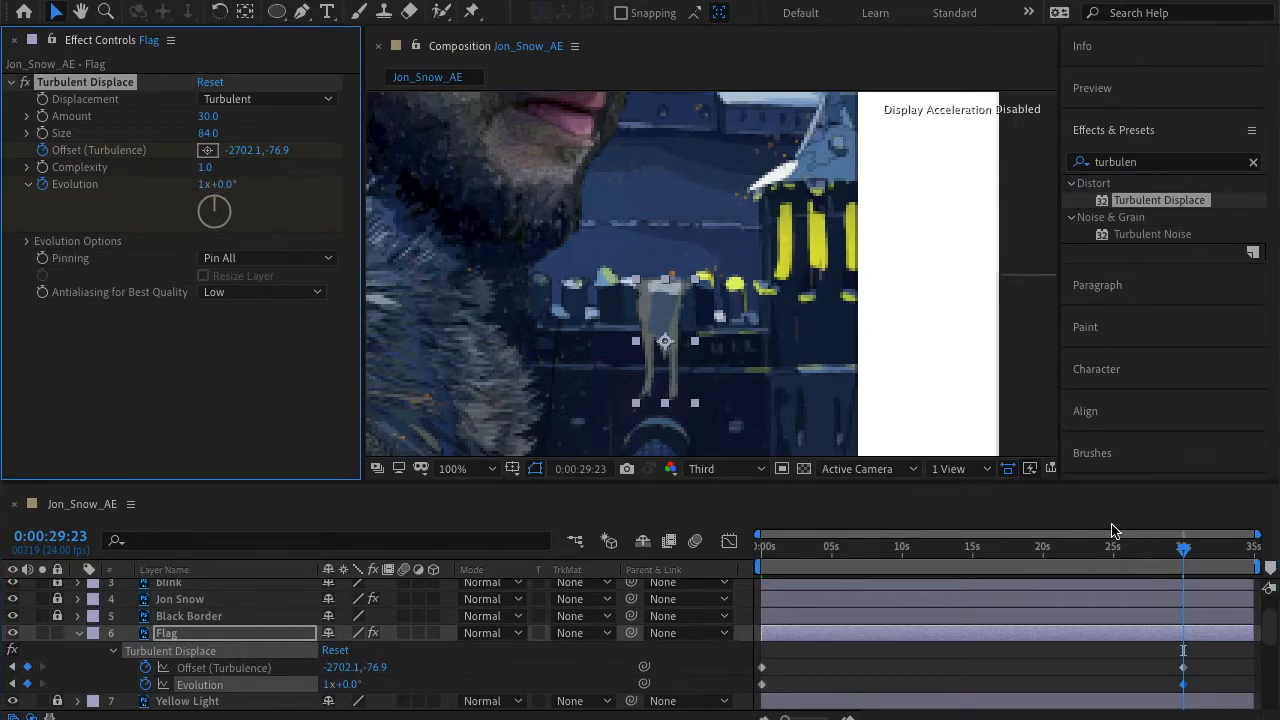
pyautogui.moveTo(1145, 555); pyautogui.dragTo(760, 542)
pyautogui.press('space')
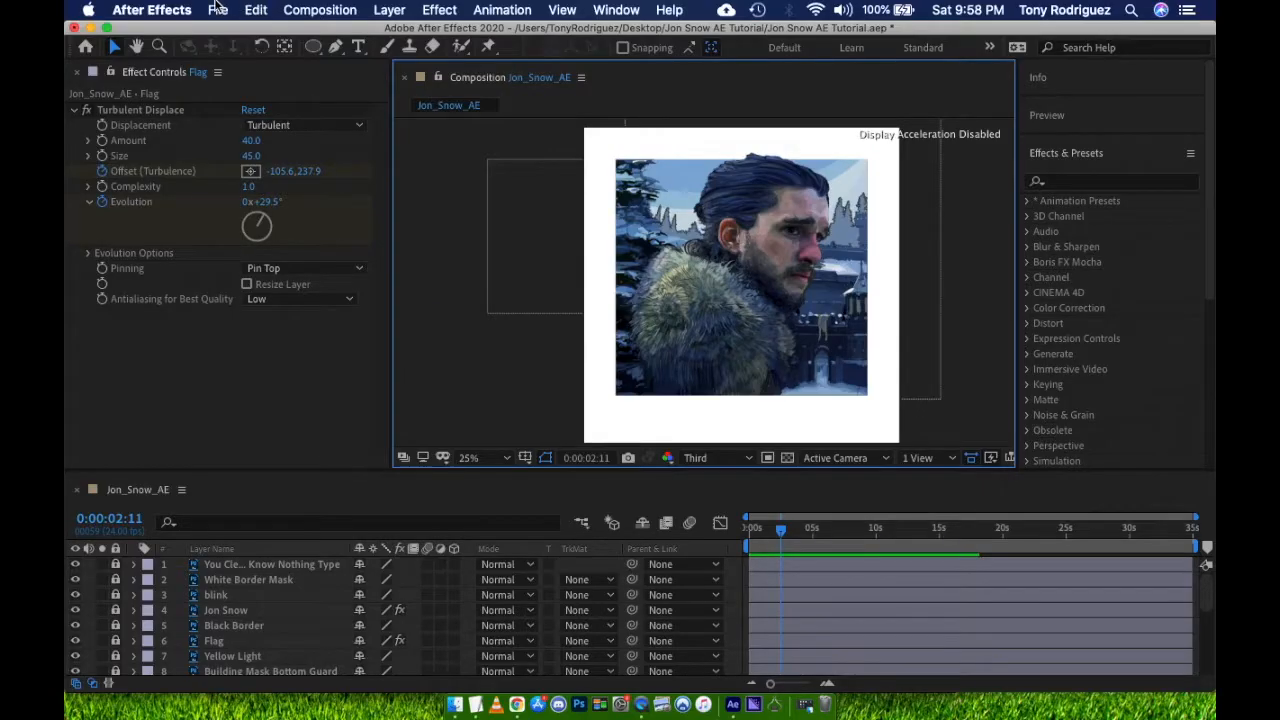
# Create a new shape layer containing a white circle without a stroke, centred over the illustration
pyautogui.click(217, 9)
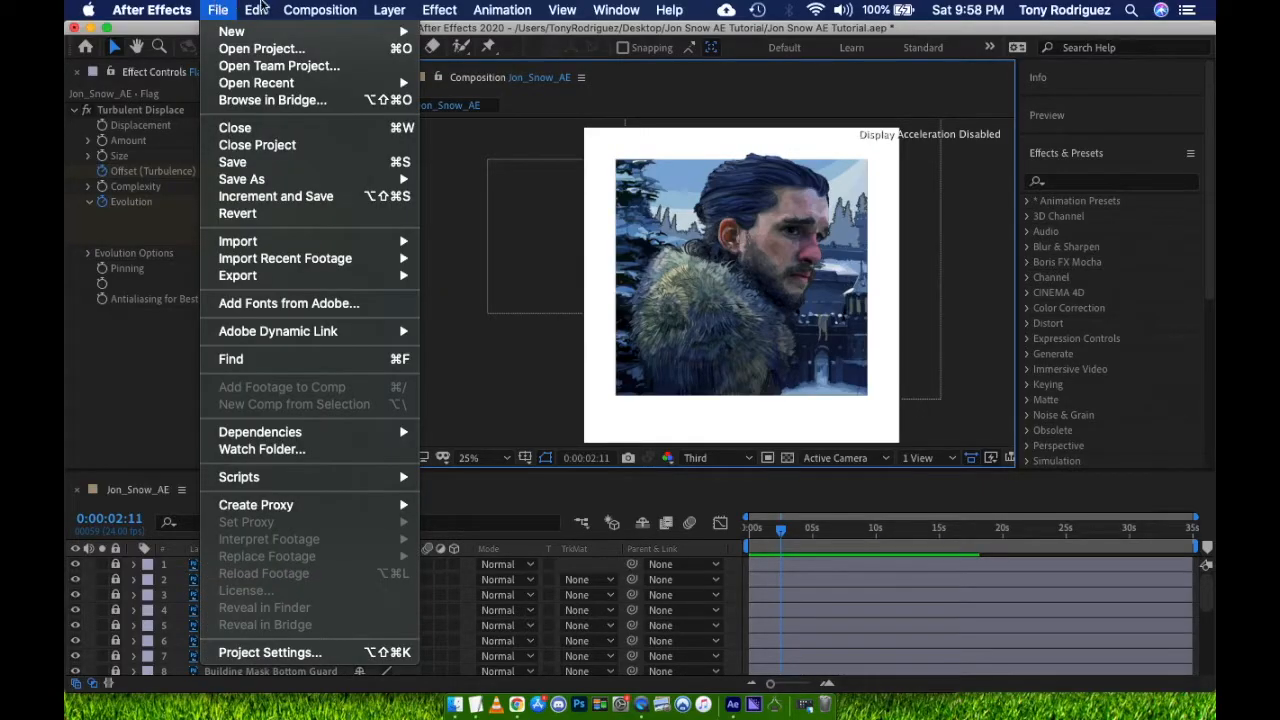
pyautogui.moveTo(389, 9)
pyautogui.moveTo(488, 38)
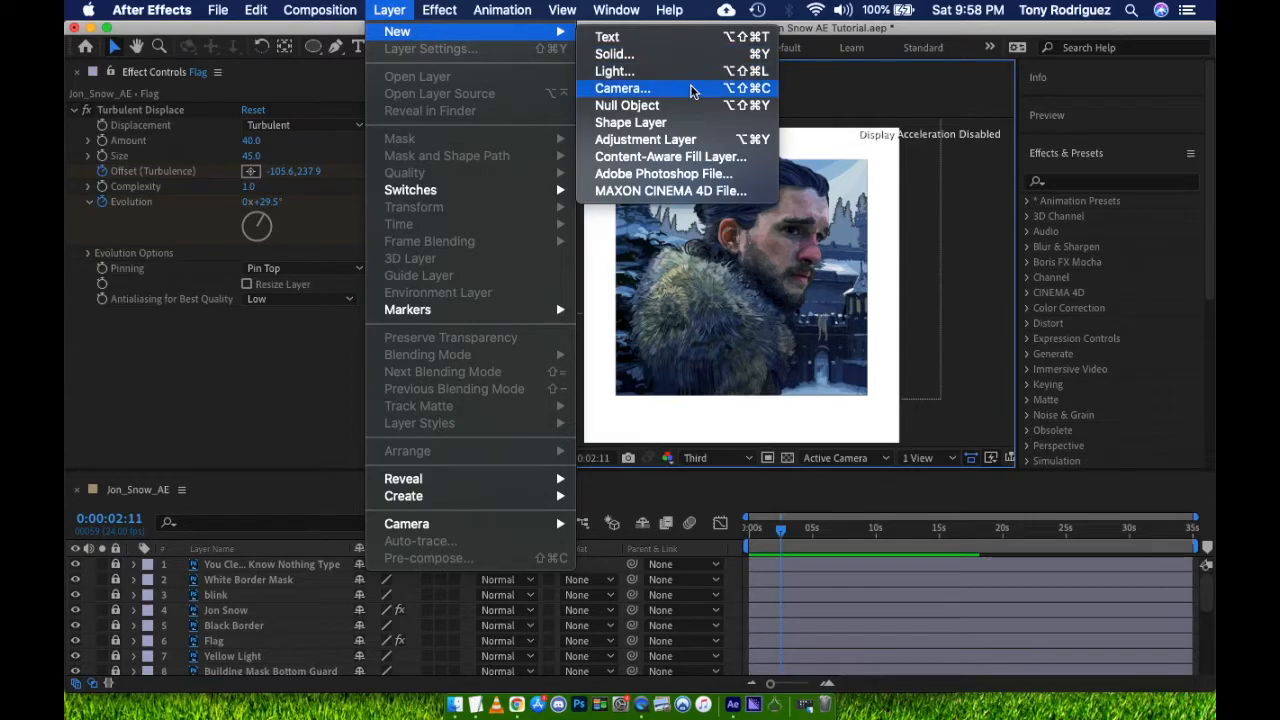
pyautogui.click(690, 122)
pyautogui.press('q')
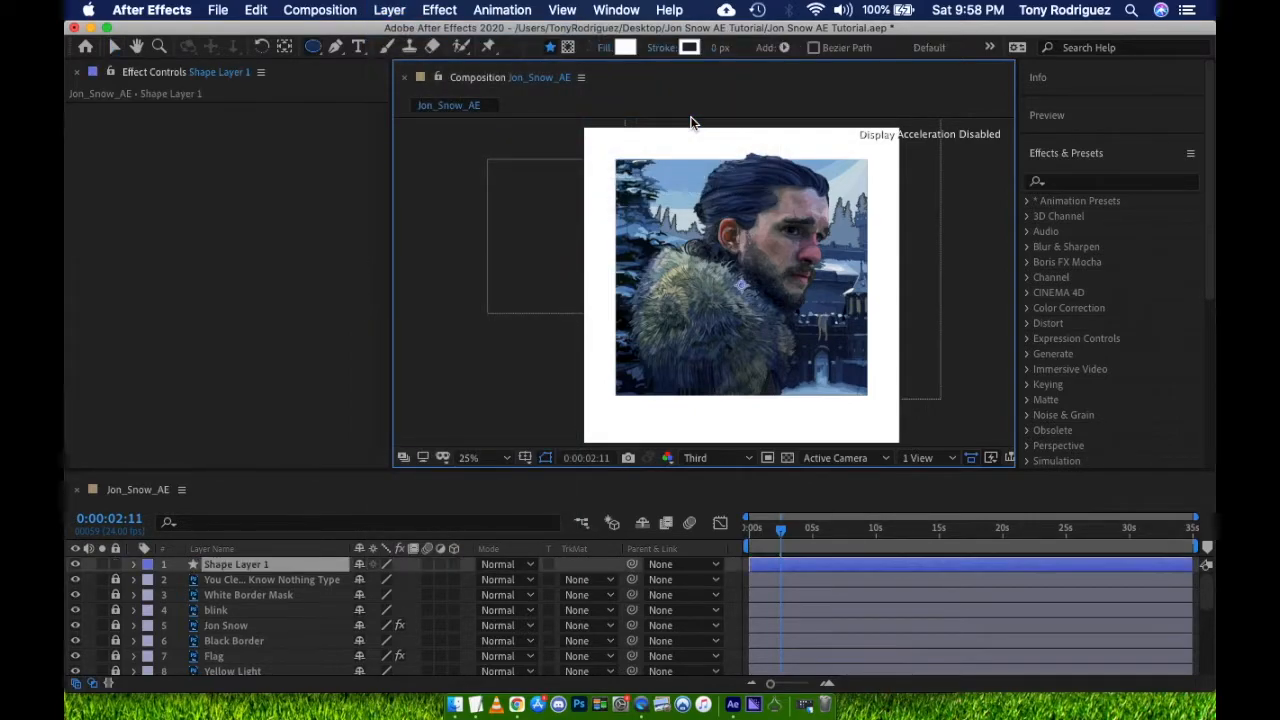
pyautogui.moveTo(686, 215); pyautogui.dragTo(825, 354)
pyautogui.press('v')
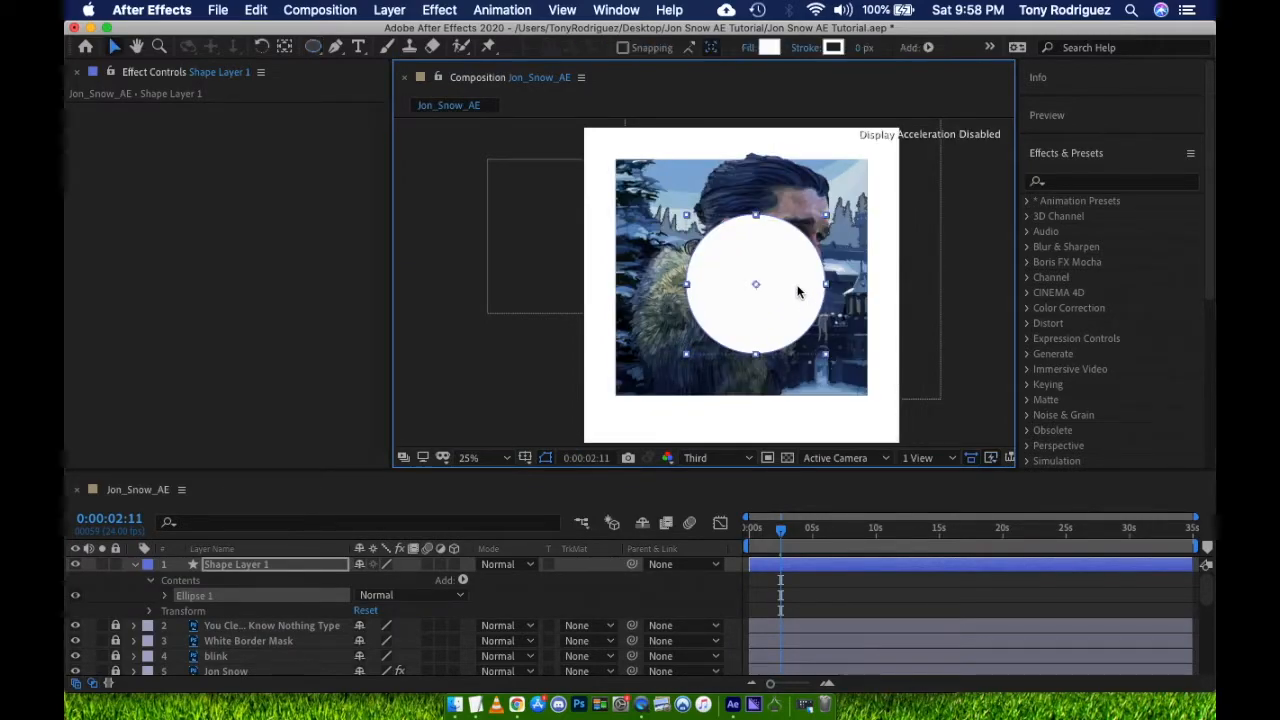
pyautogui.moveTo(796, 291); pyautogui.dragTo(781, 289)
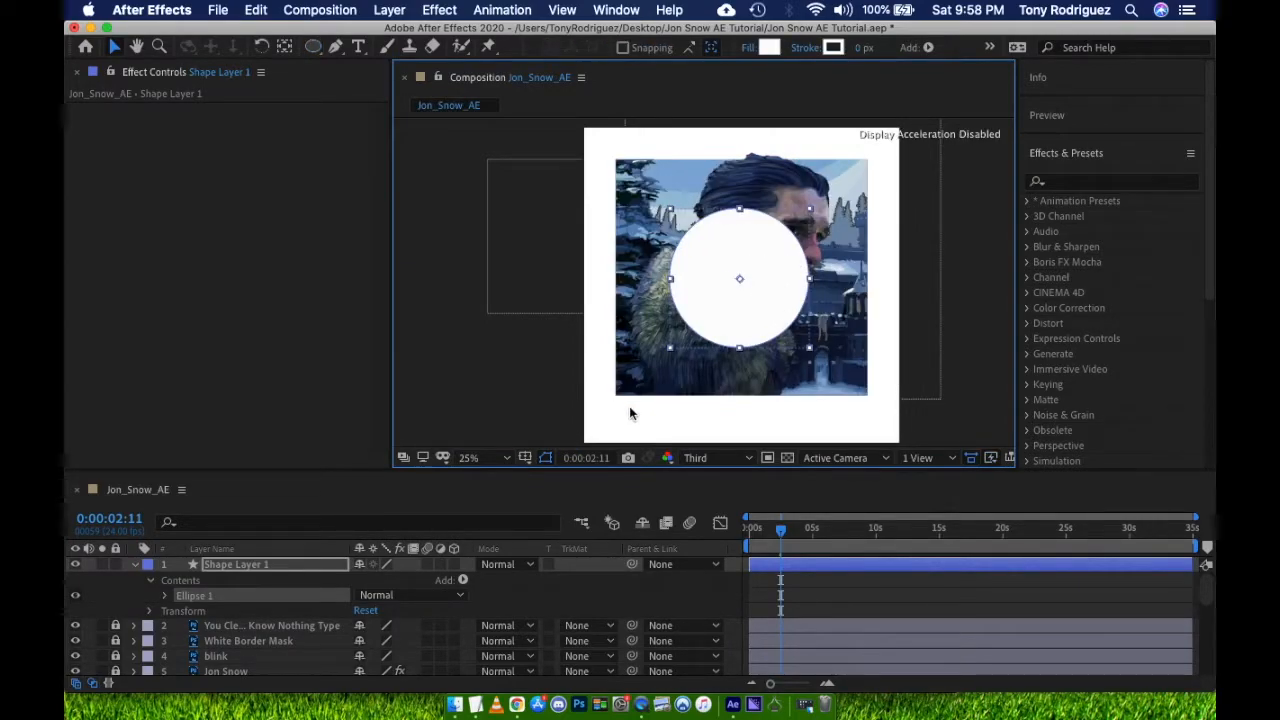
# Rename the circle's shape layer to Snow Flake
pyautogui.click(225, 571)
pyautogui.press('Return')
pyautogui.write('Snow Flak')
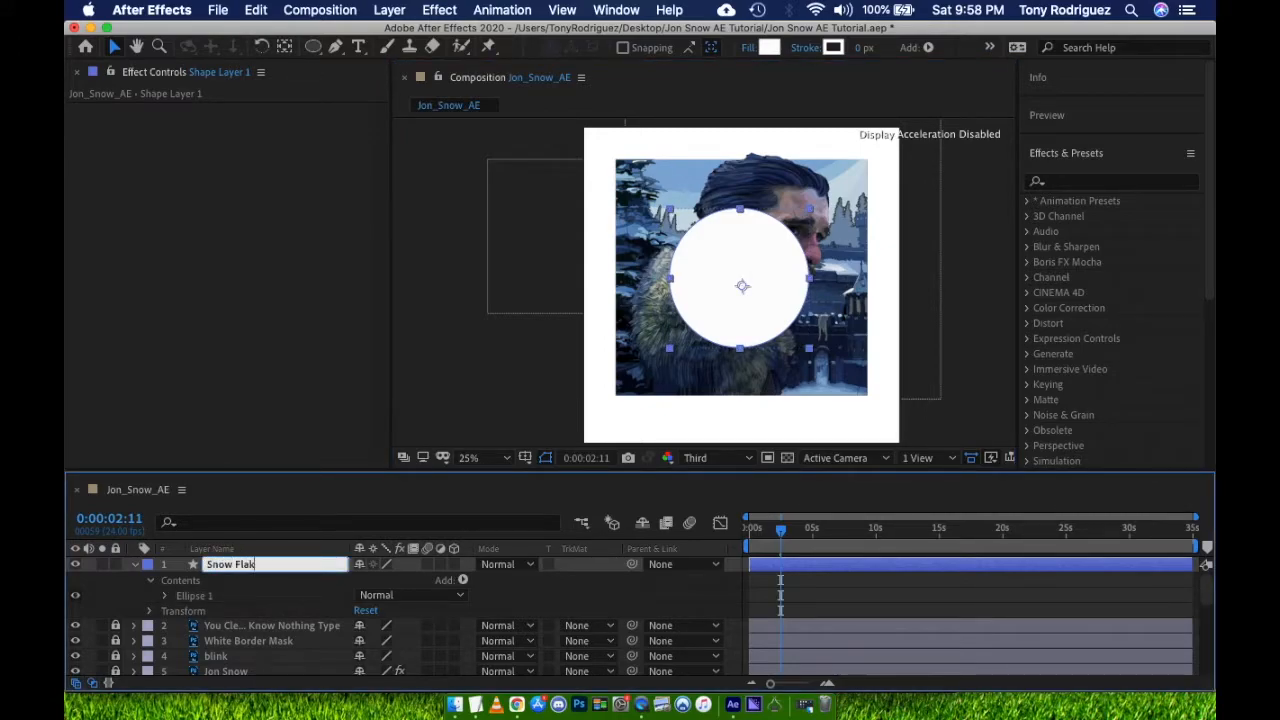
pyautogui.write('e')
pyautogui.press('Return')
# Create a light grey solid named Snow, 1400 × 1400 px
pyautogui.click(389, 10)
pyautogui.moveTo(400, 32)
pyautogui.click(686, 52)
pyautogui.click(629, 473)
pyautogui.click(866, 246)
pyautogui.press('Return')
pyautogui.write('Snow')
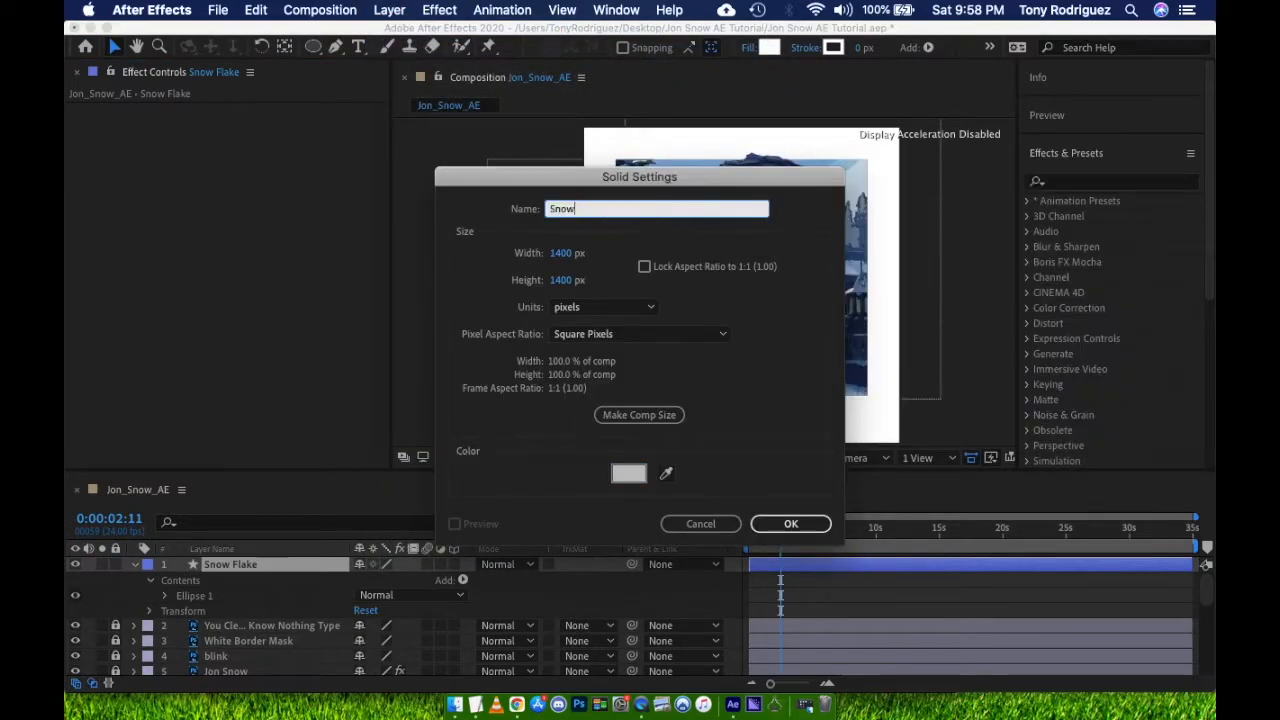
pyautogui.press('Return')
# Find the CC Particle World effect and apply it to the Snow solid
pyautogui.click(1065, 182)
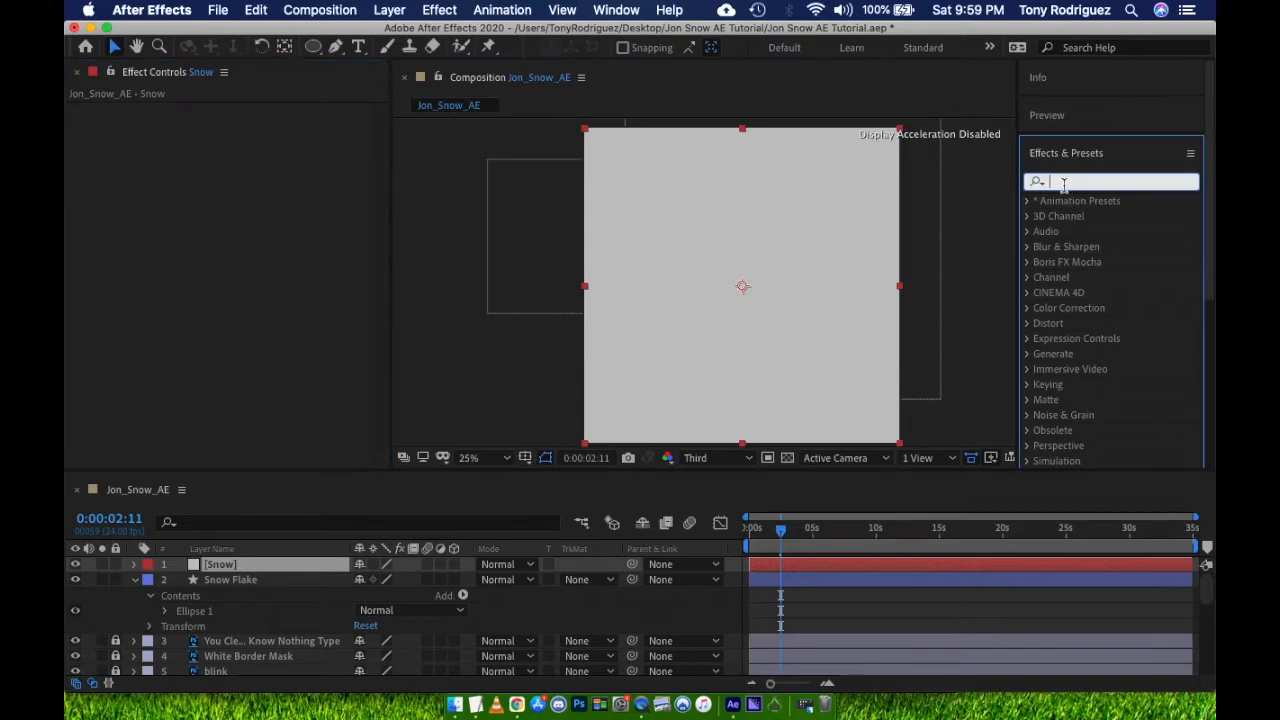
pyautogui.write('cc particl')
pyautogui.moveTo(1094, 231); pyautogui.dragTo(278, 567)
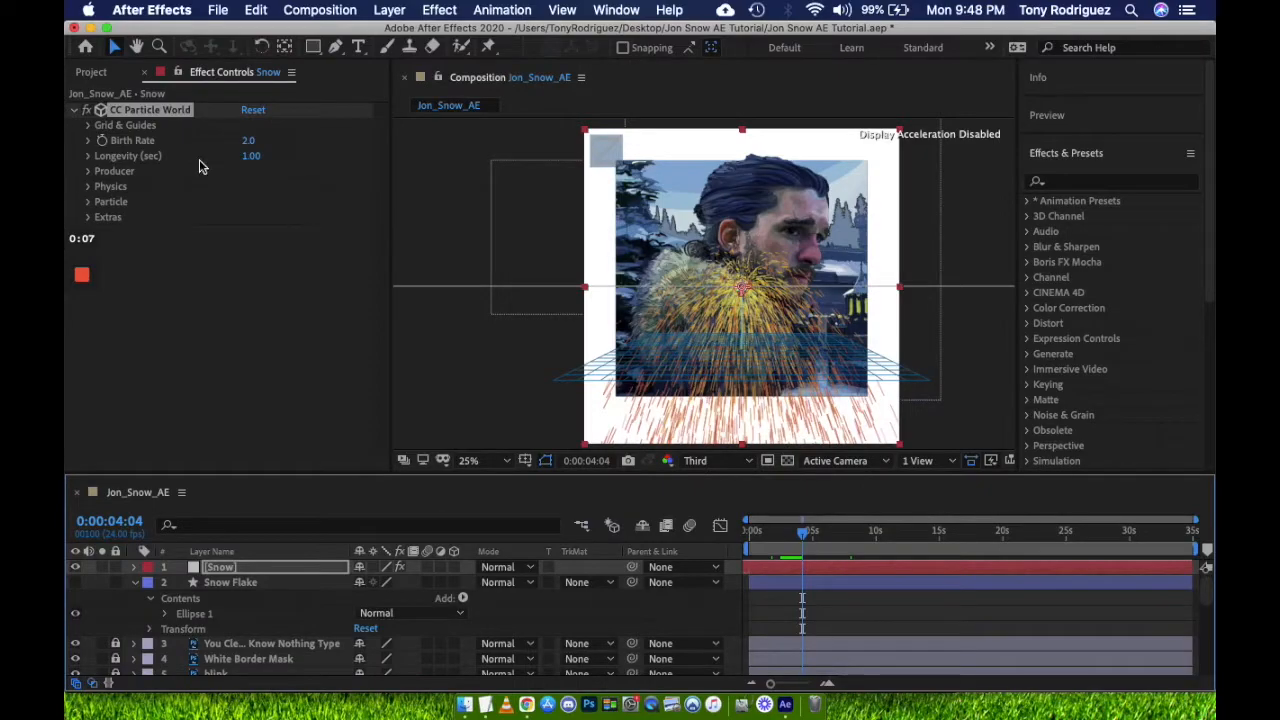
# Set CC Particle World's Particle Type to Textured Disc and use the Snow Flake layer as its texture
pyautogui.click(87, 204)
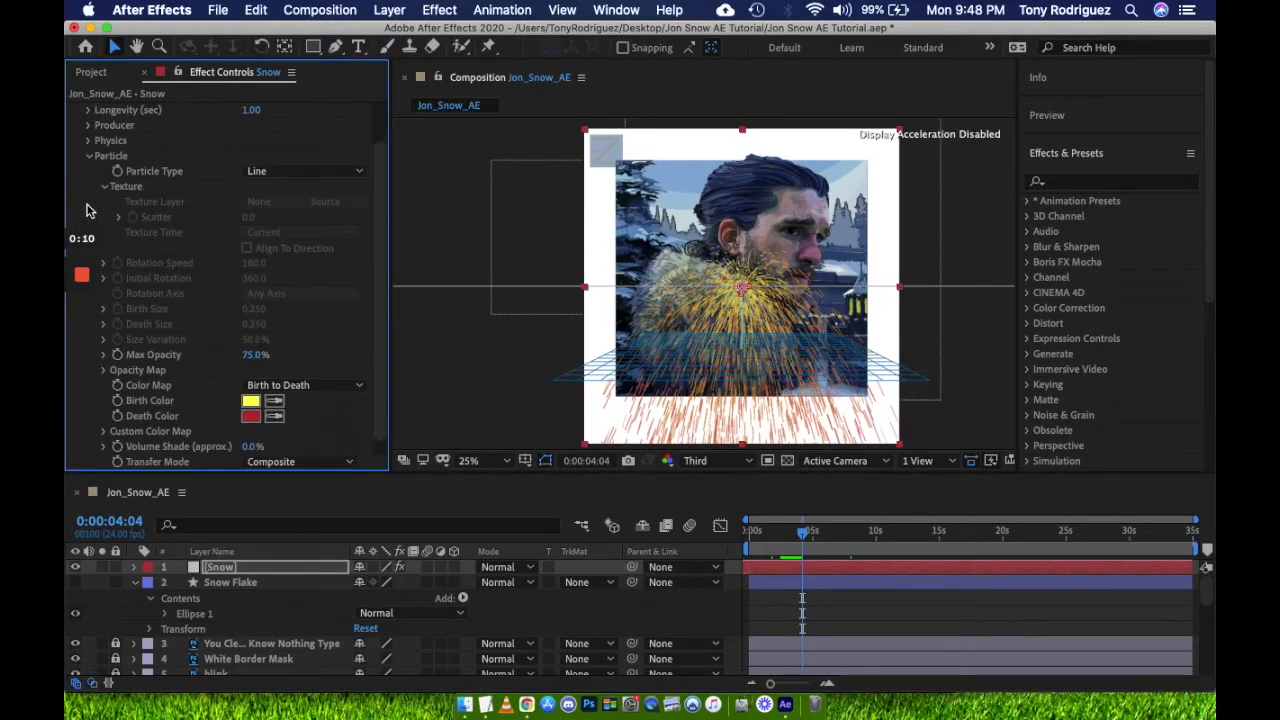
pyautogui.click(266, 171)
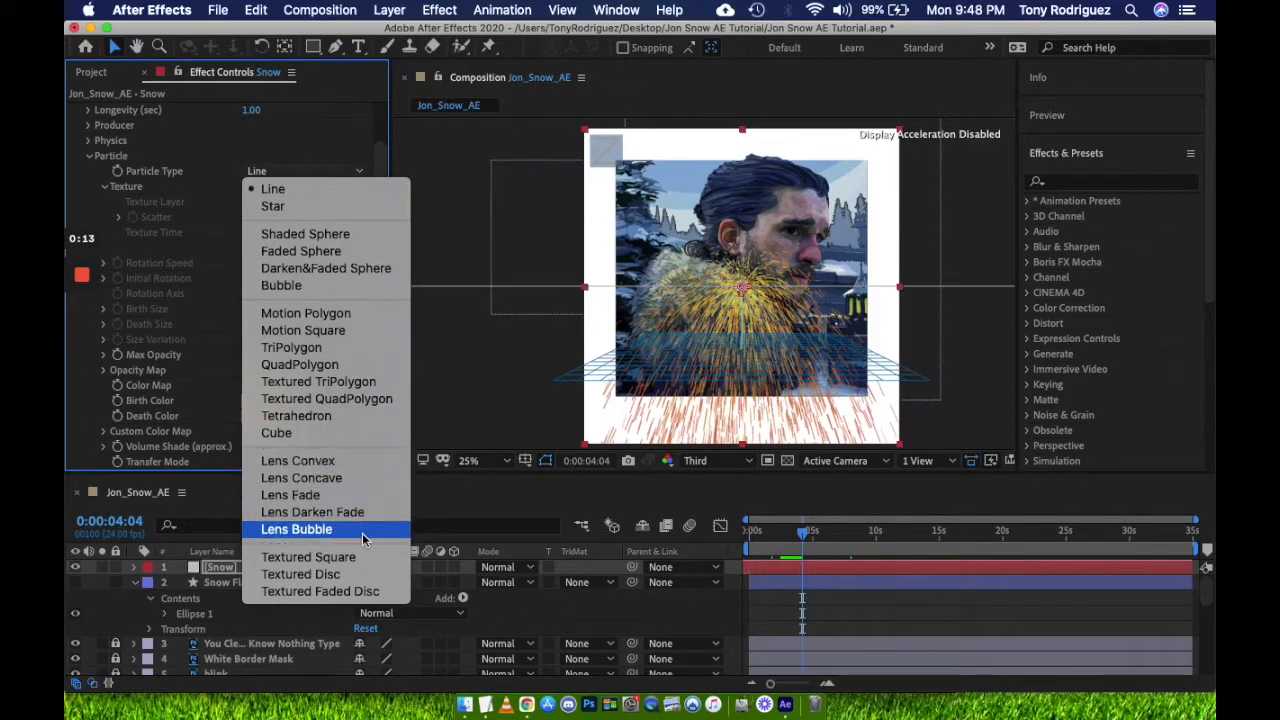
pyautogui.click(358, 578)
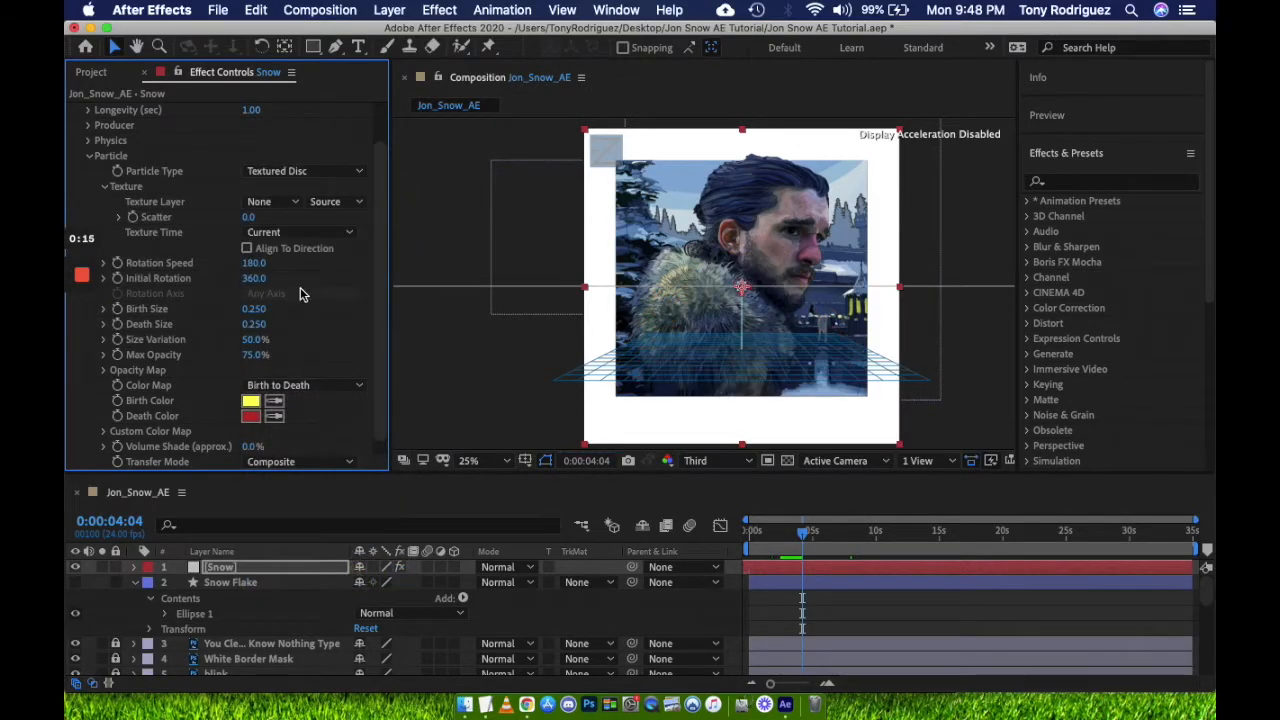
pyautogui.click(262, 207)
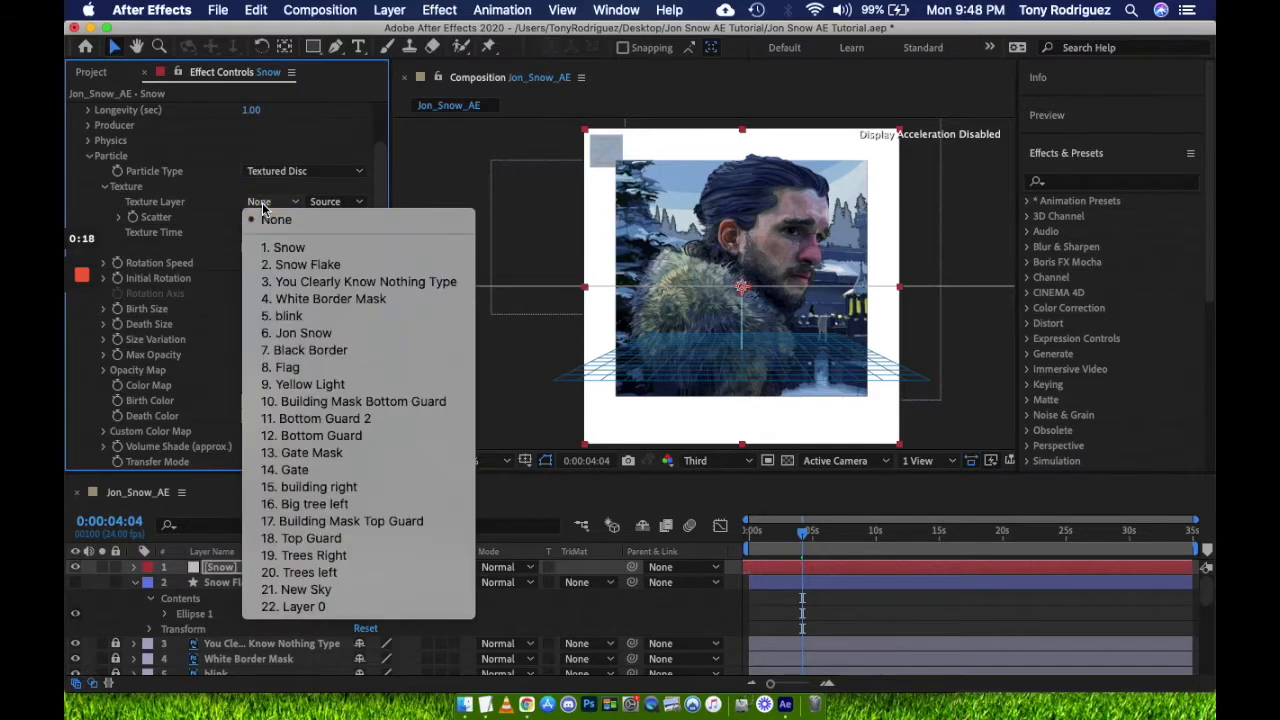
pyautogui.click(305, 268)
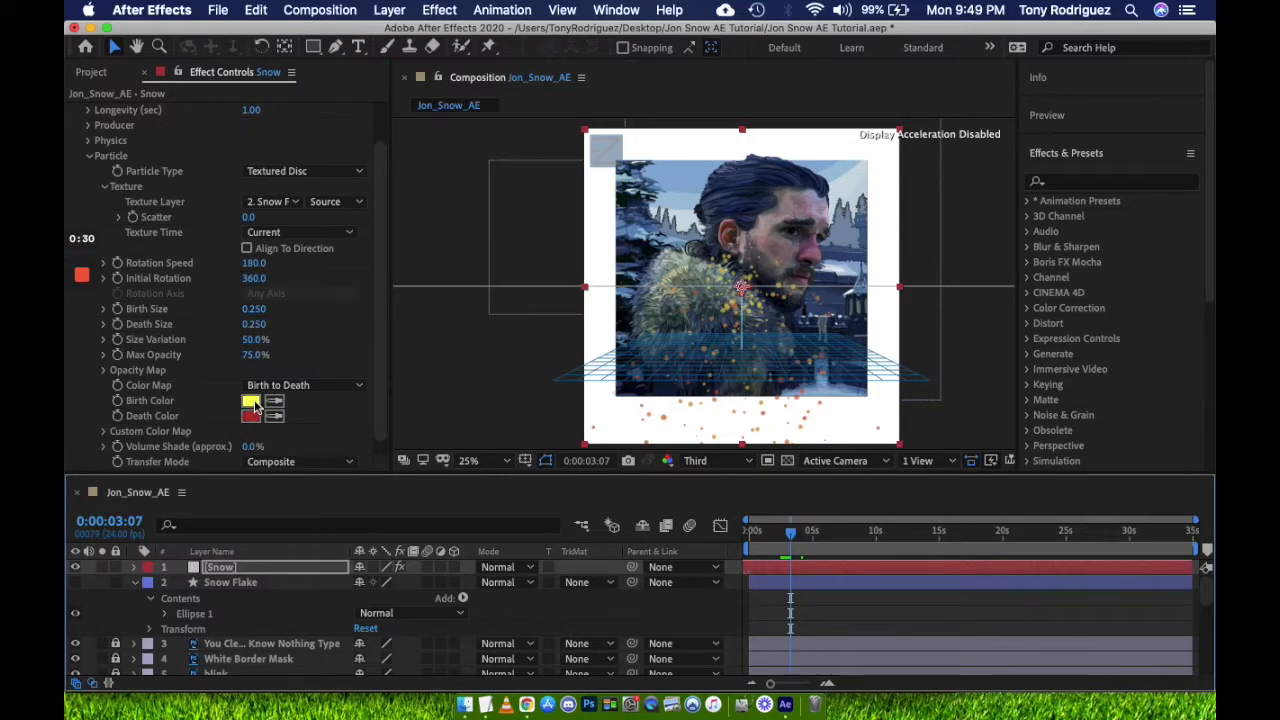
# Set the particles' Birth Color and Death Color to white (FFFFFF)
pyautogui.click(251, 403)
pyautogui.moveTo(867, 327)
pyautogui.mouseDown()
pyautogui.moveTo(837, 234)
pyautogui.moveTo(771, 137)
pyautogui.mouseUp()
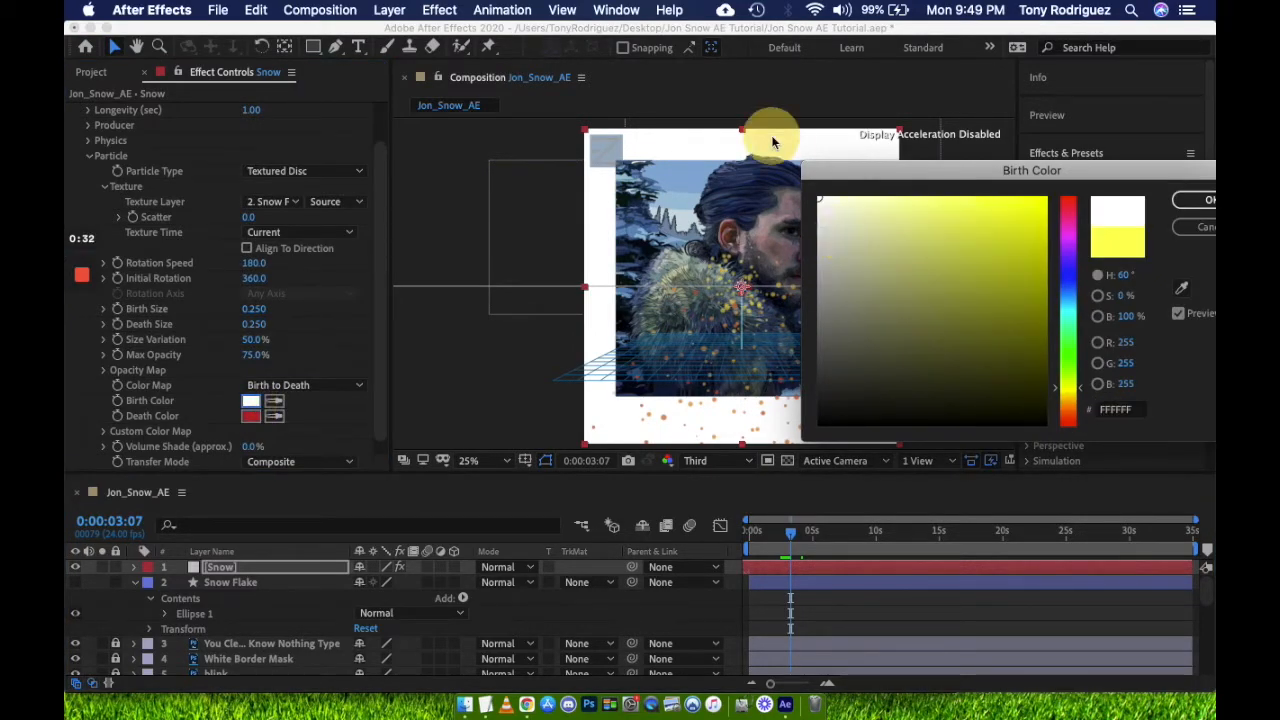
pyautogui.press('Return')
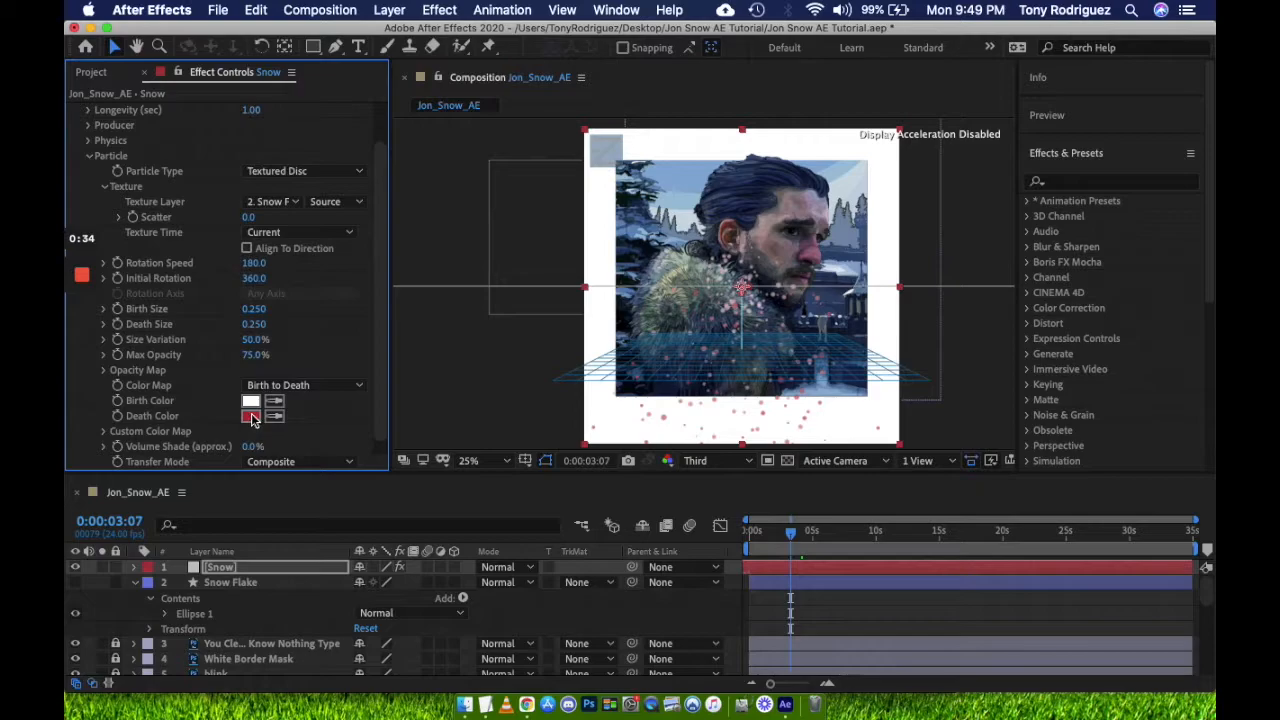
pyautogui.click(251, 416)
pyautogui.moveTo(857, 241); pyautogui.dragTo(772, 186)
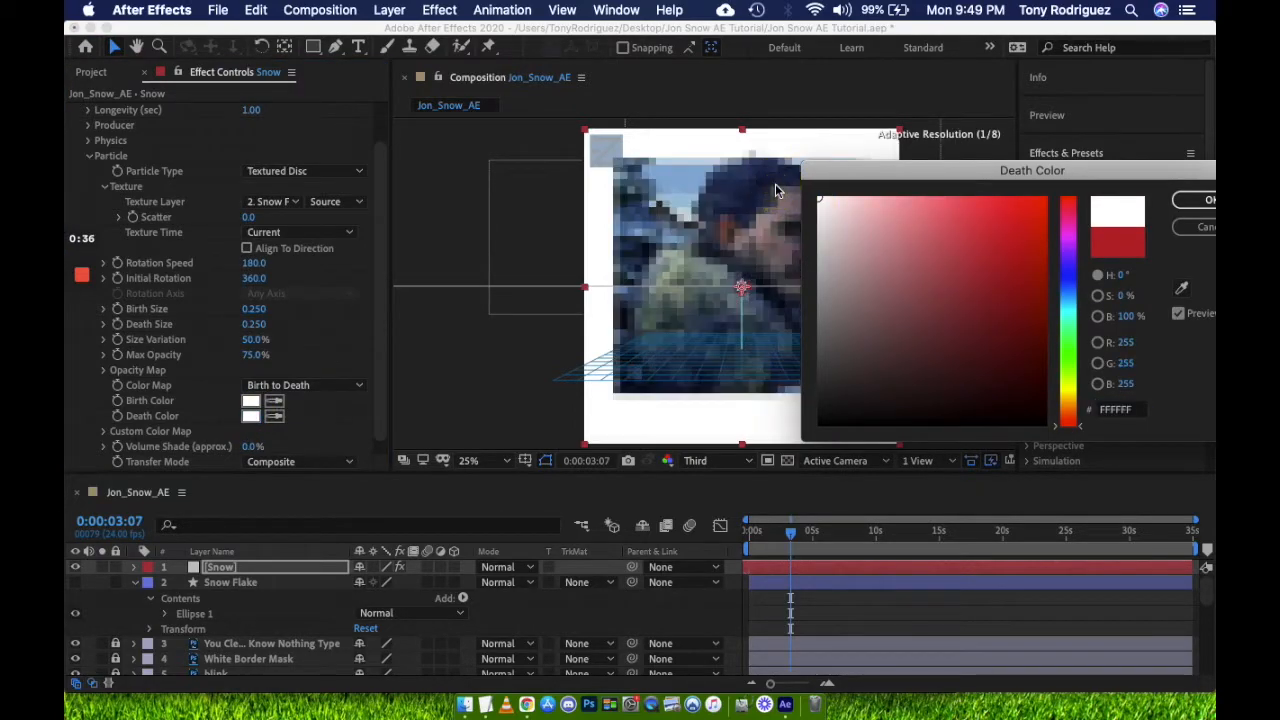
pyautogui.press('Return')
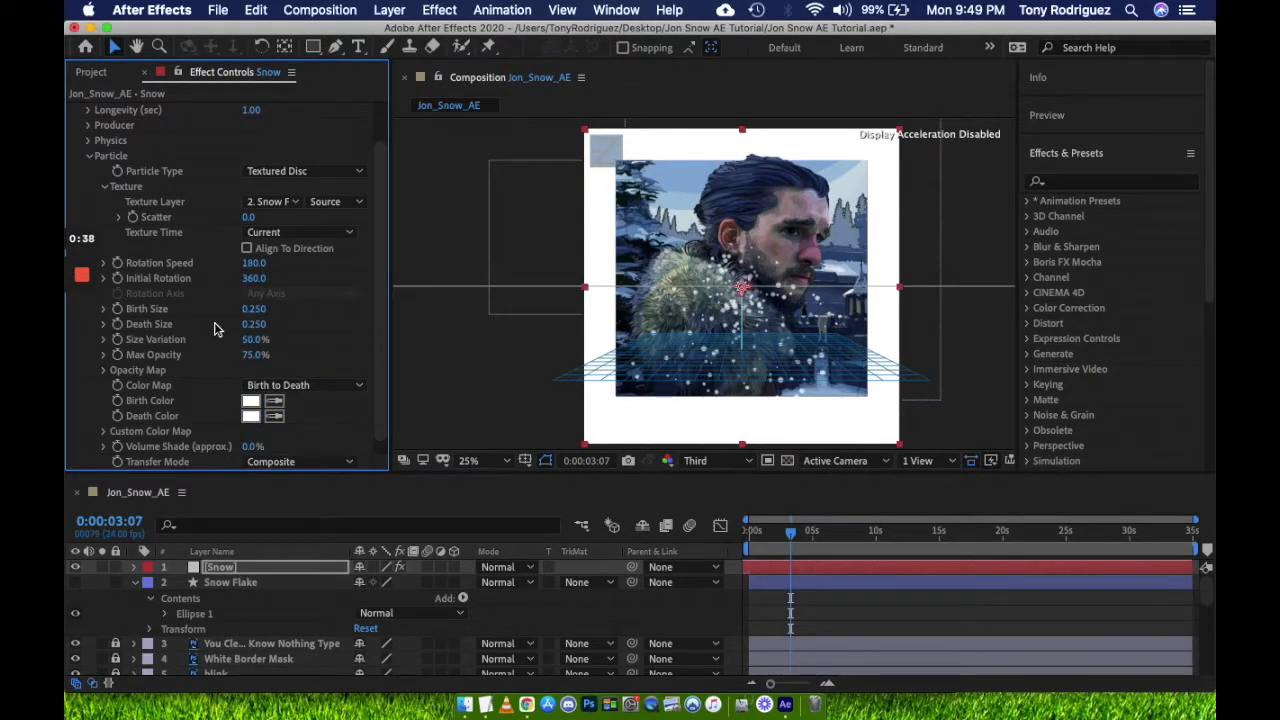
# Set the particles' Birth Size and Death Size to 0.100, Size Variation to 36% and Max Opacity to 40%, and preview the snow
pyautogui.press('.')
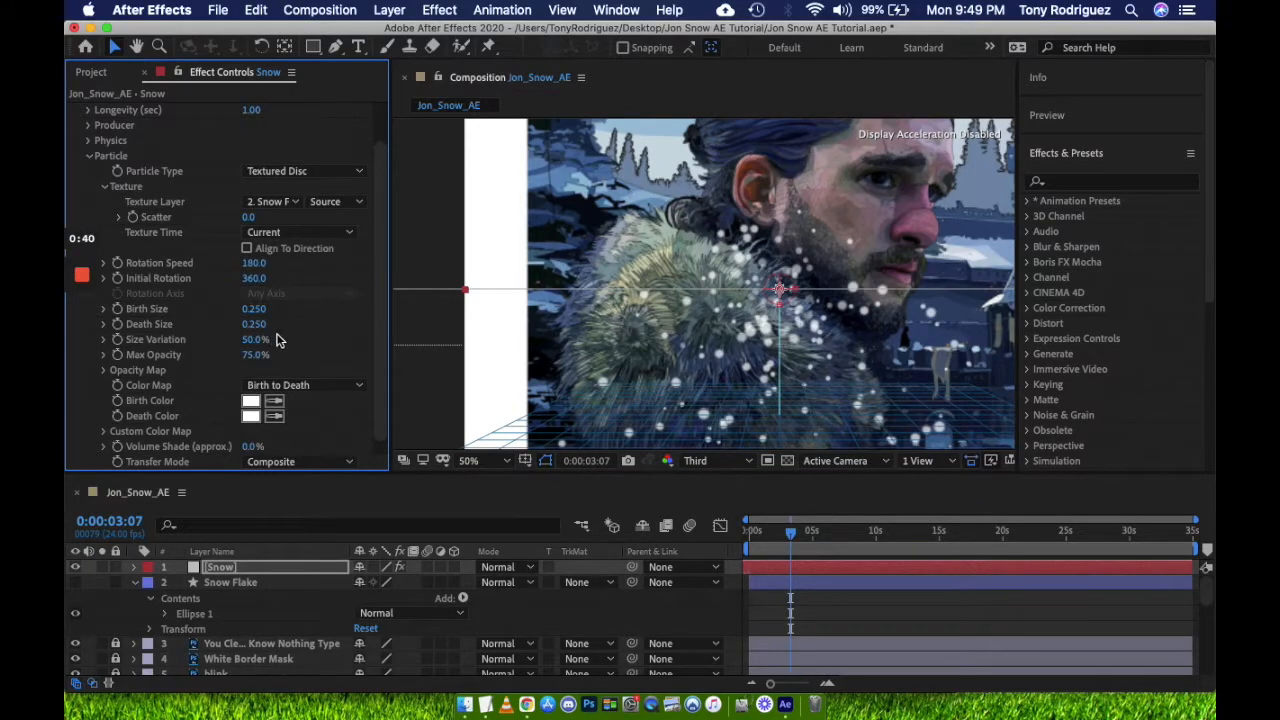
pyautogui.click(250, 309)
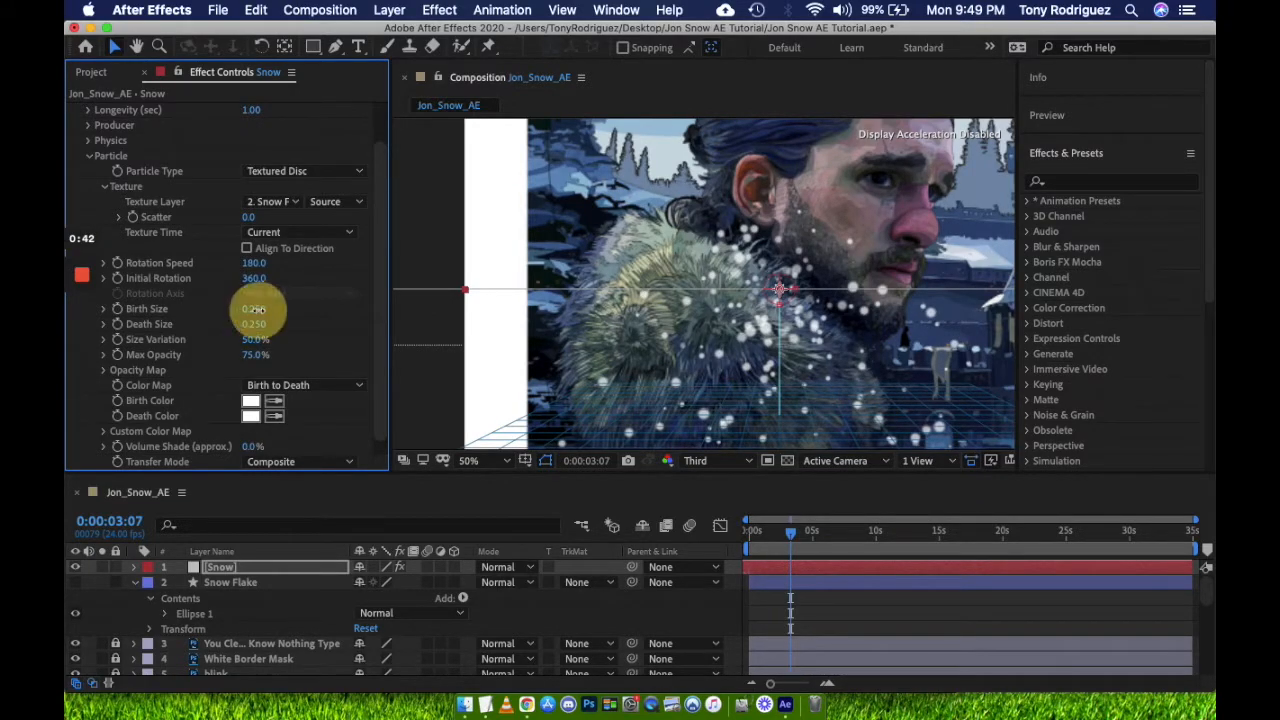
pyautogui.moveTo(250, 309); pyautogui.dragTo(241, 331)
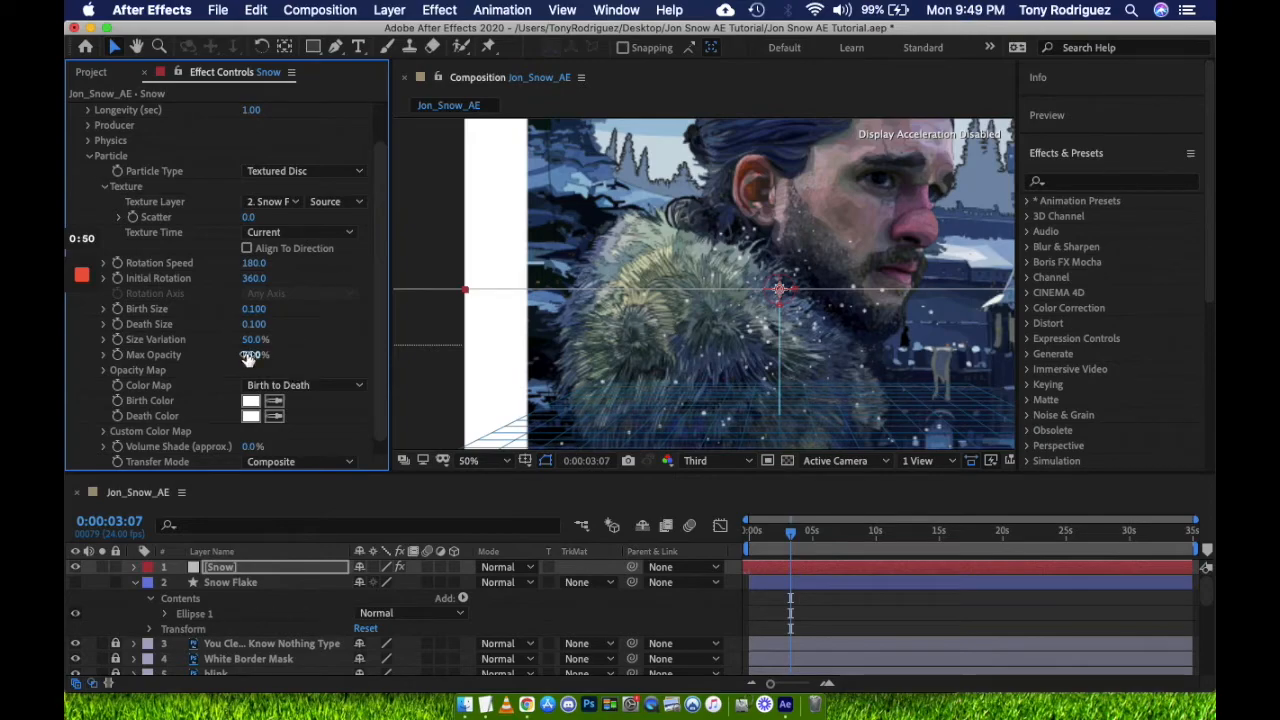
pyautogui.moveTo(251, 340); pyautogui.dragTo(222, 356)
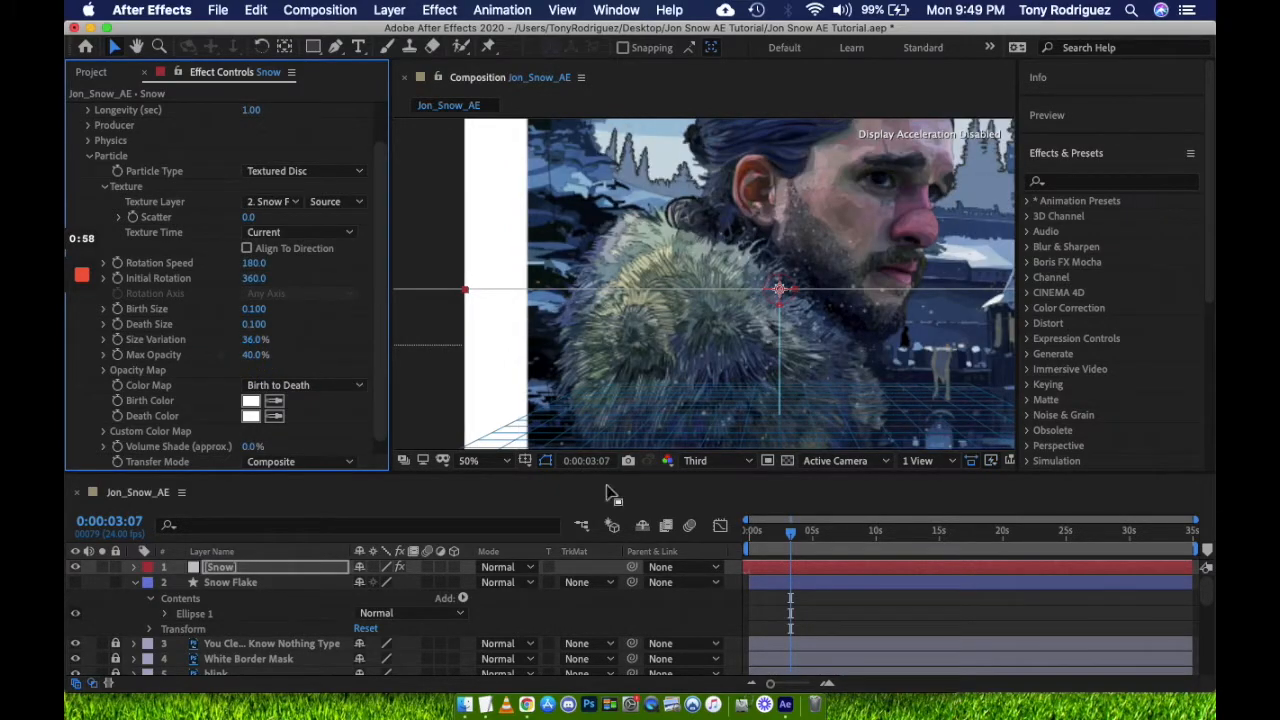
pyautogui.click(761, 530)
pyautogui.press('space')
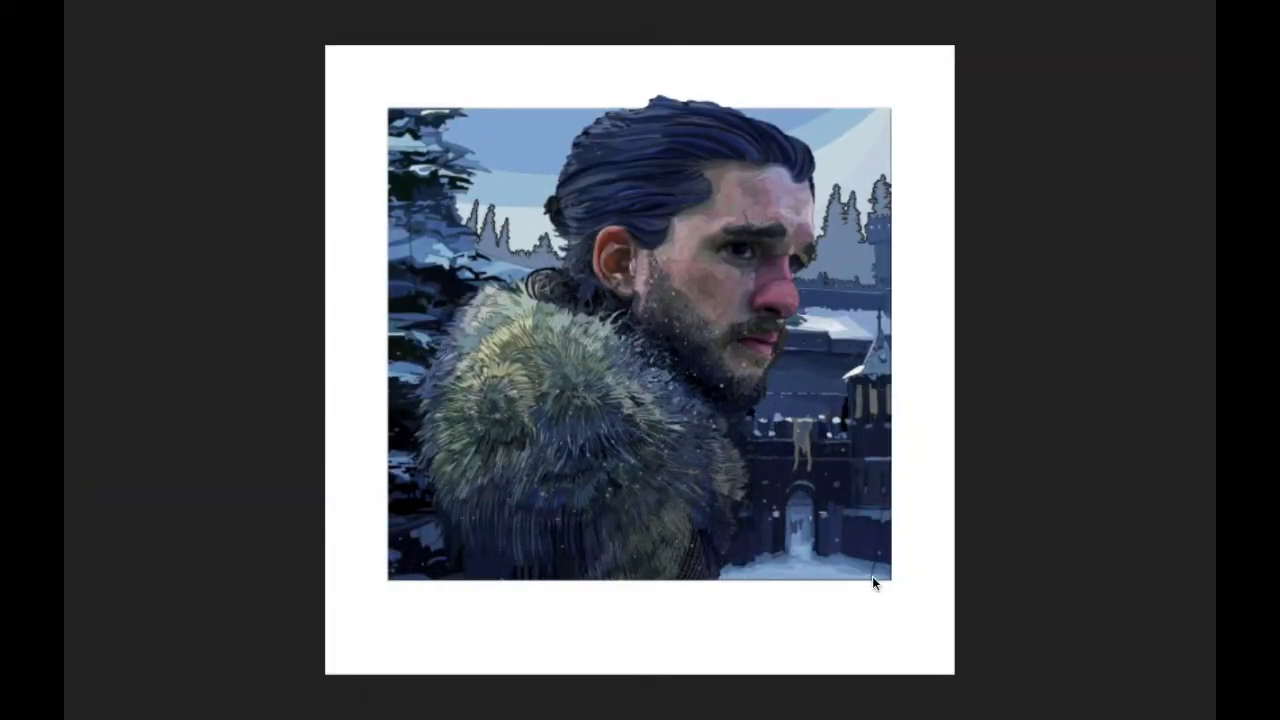
pyautogui.press('space')
# In the particle physics, set Animation to Twirl, Velocity to 0.53 and Gravity to 0.010
pyautogui.click(88, 202)
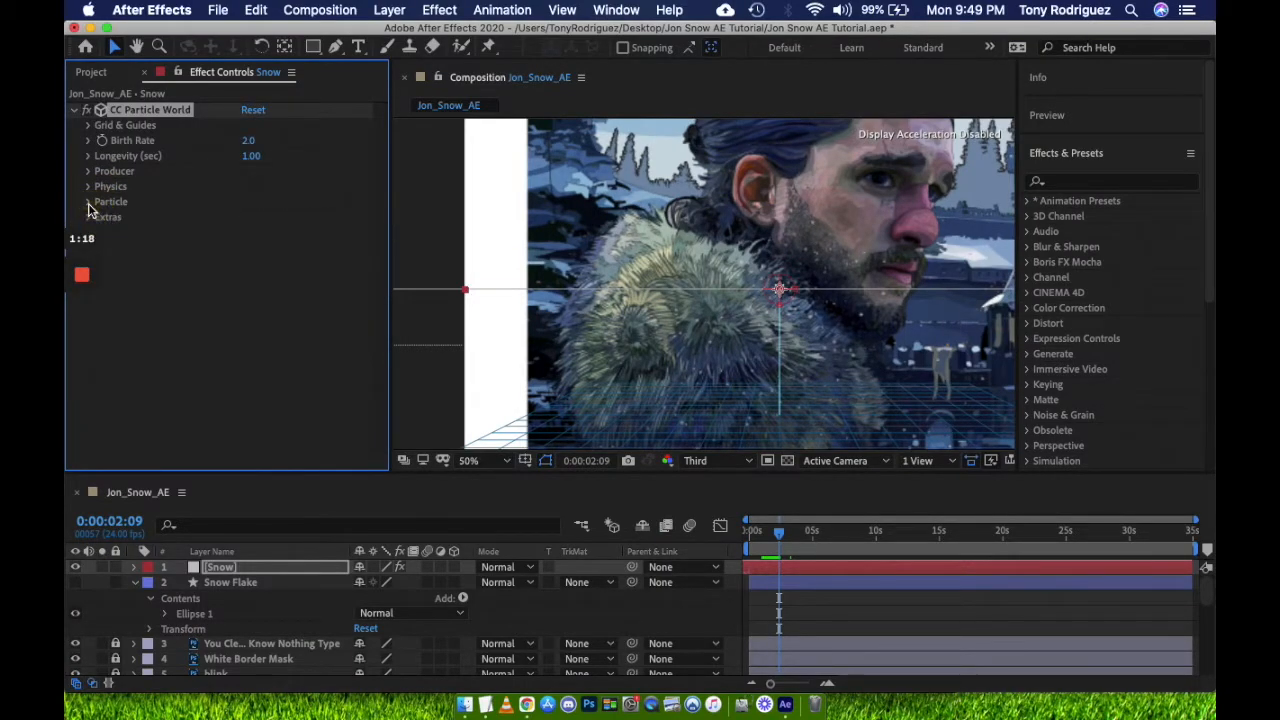
pyautogui.click(88, 187)
pyautogui.click(273, 203)
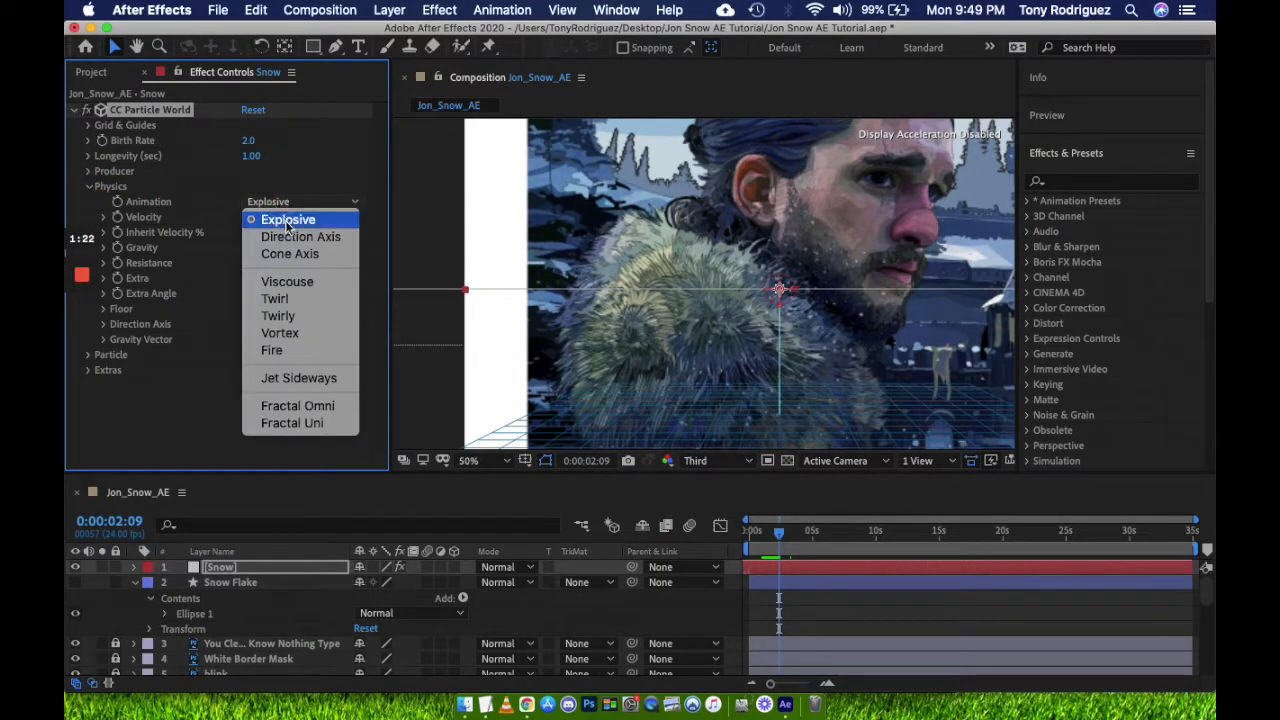
pyautogui.click(306, 297)
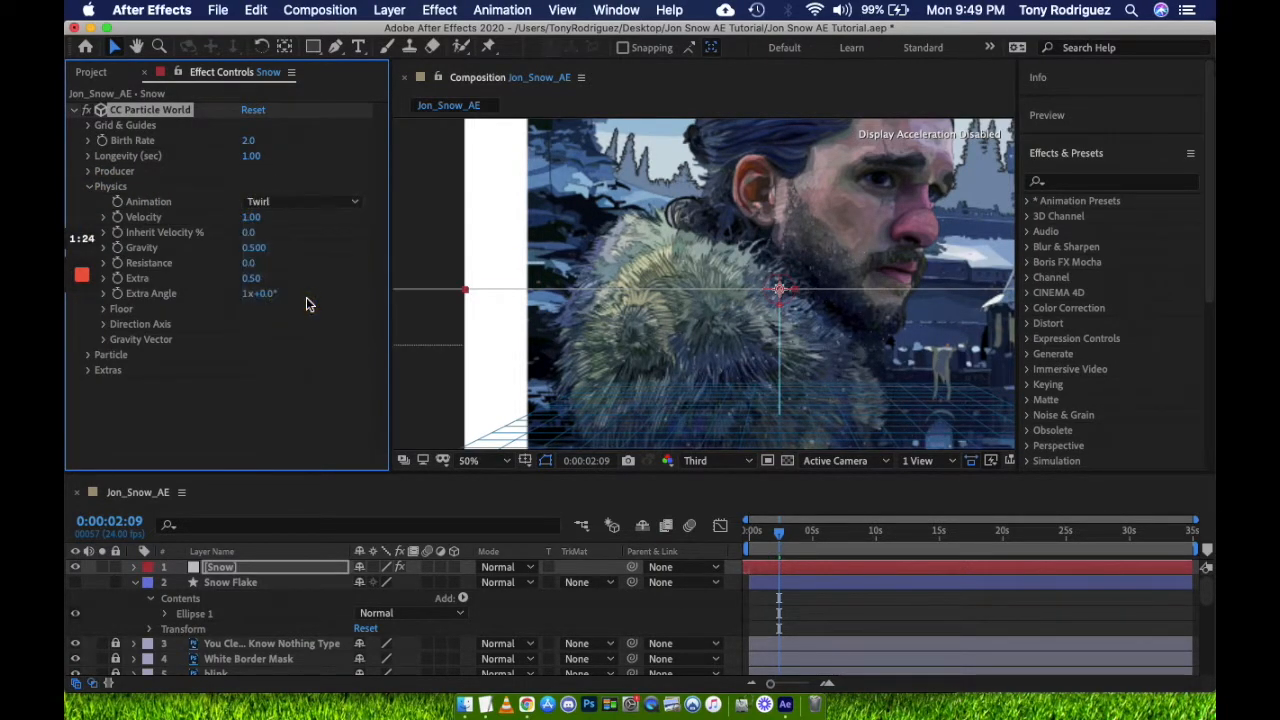
pyautogui.moveTo(240, 247)
pyautogui.mouseDown()
pyautogui.moveTo(214, 251)
pyautogui.moveTo(260, 257)
pyautogui.mouseUp()
pyautogui.click(256, 248)
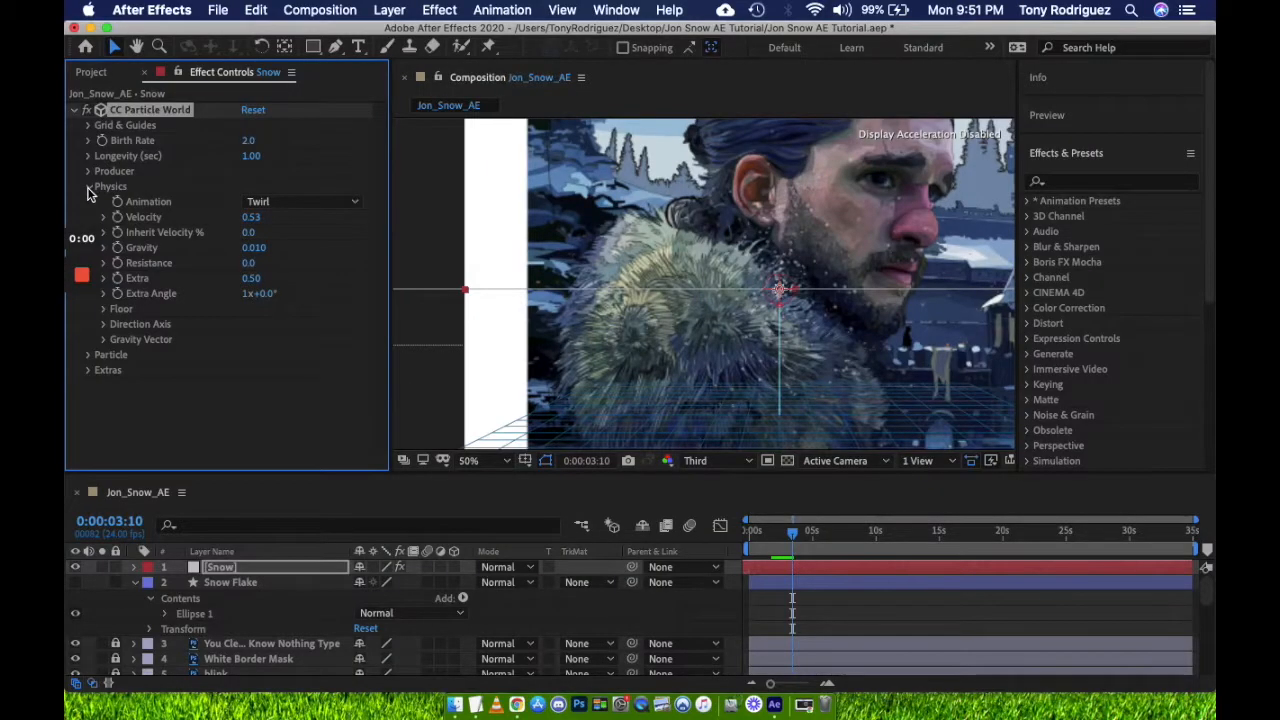
pyautogui.click(88, 187)
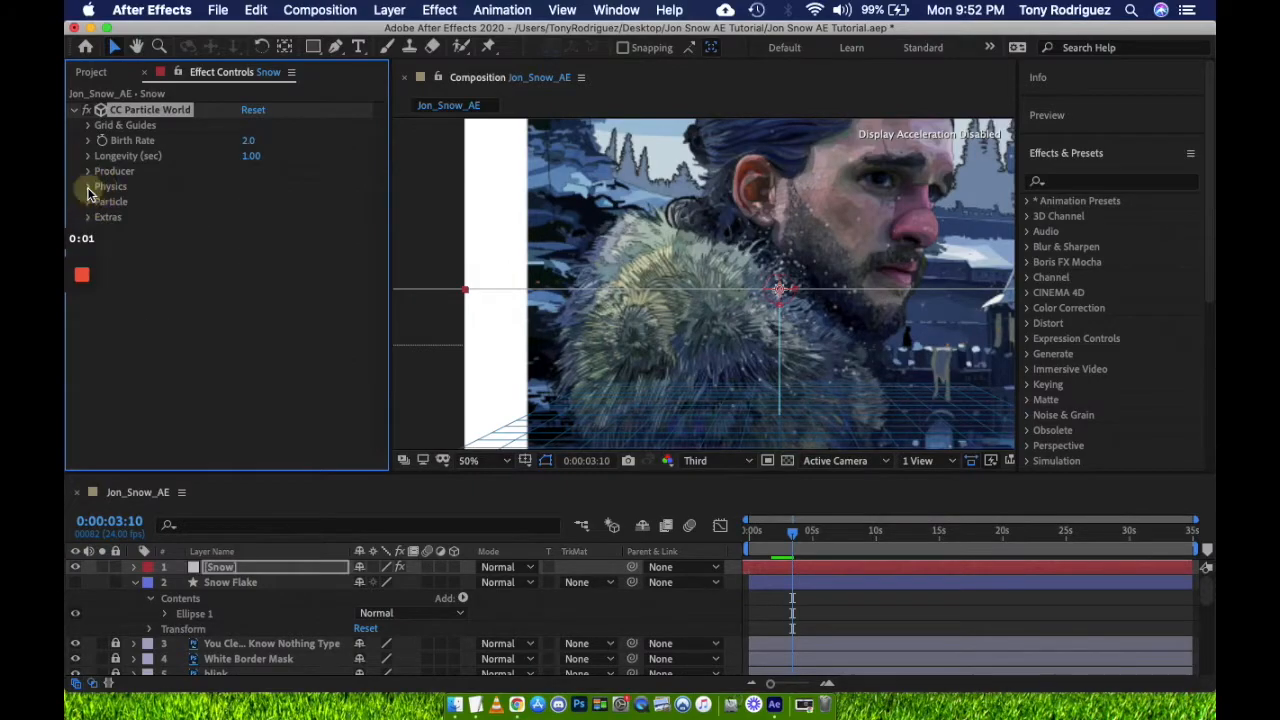
# Set the particle producer's Radius X to 0.505, Radius Y to 0.565, Radius Z to 0.345 and Position Y to -0.53
pyautogui.click(88, 171)
pyautogui.click(665, 397)
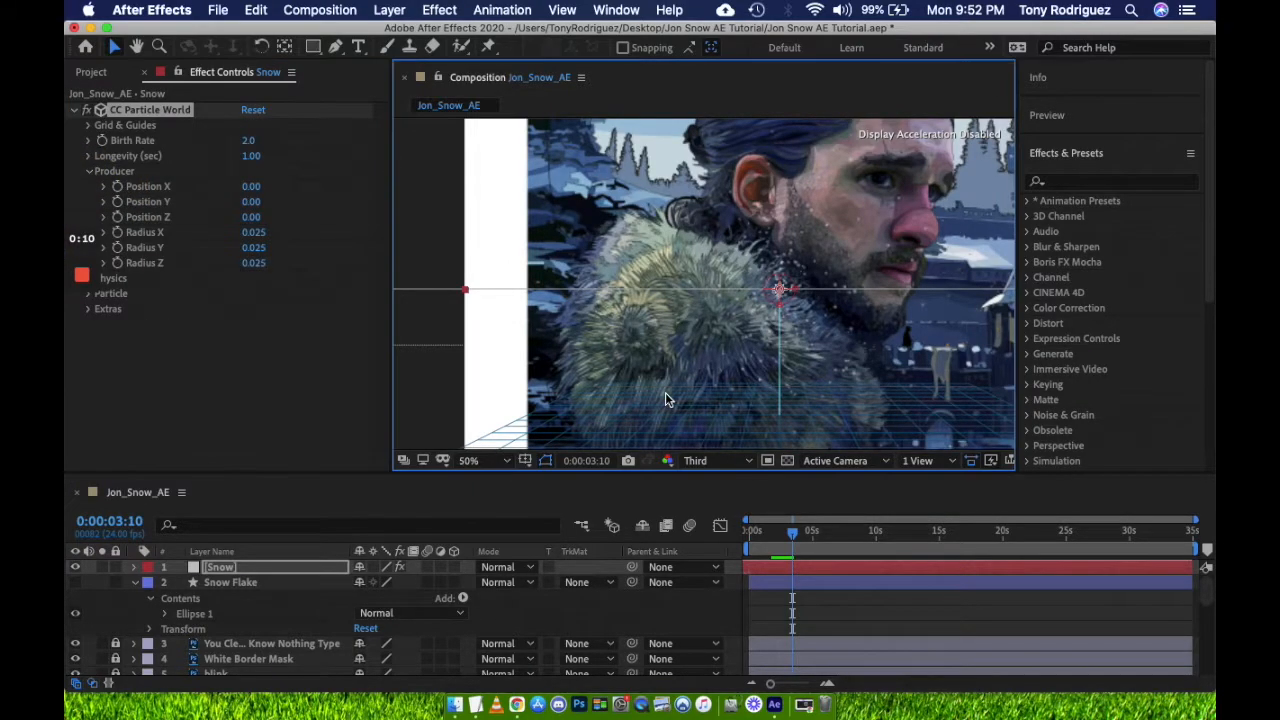
pyautogui.press(',')
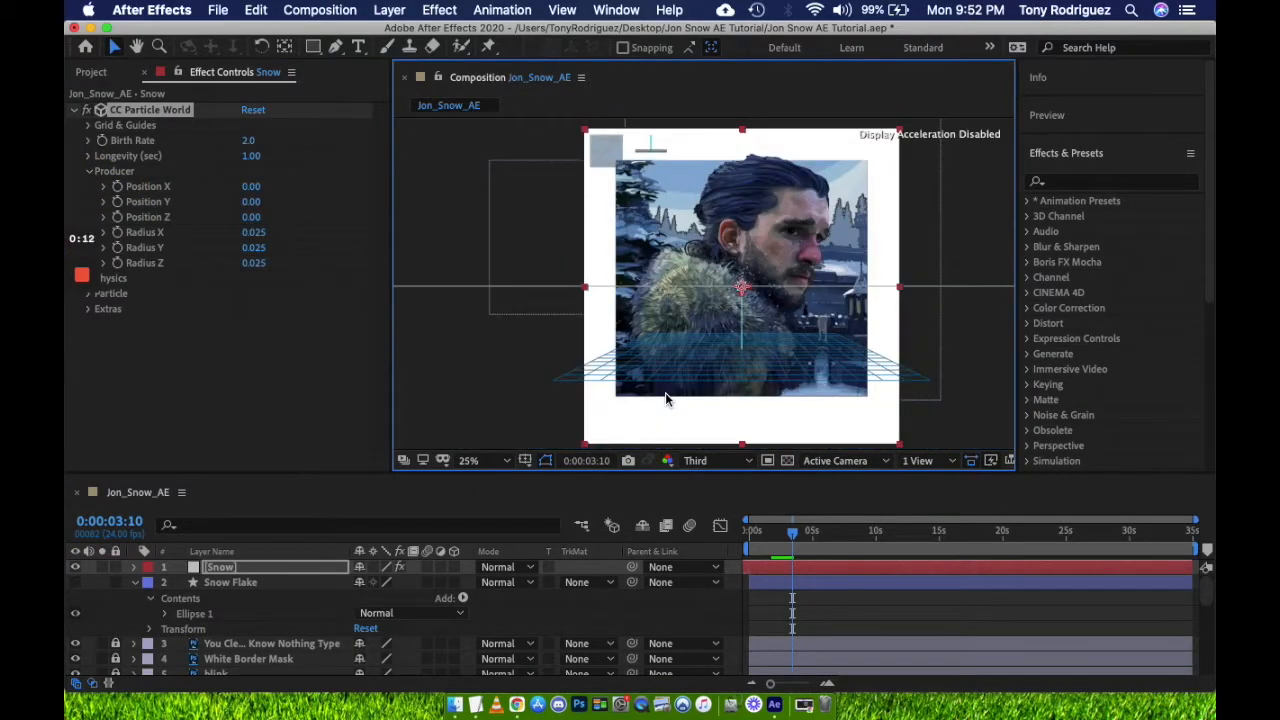
pyautogui.press('space')
pyautogui.moveTo(745, 341); pyautogui.dragTo(709, 344)
pyautogui.press('v')
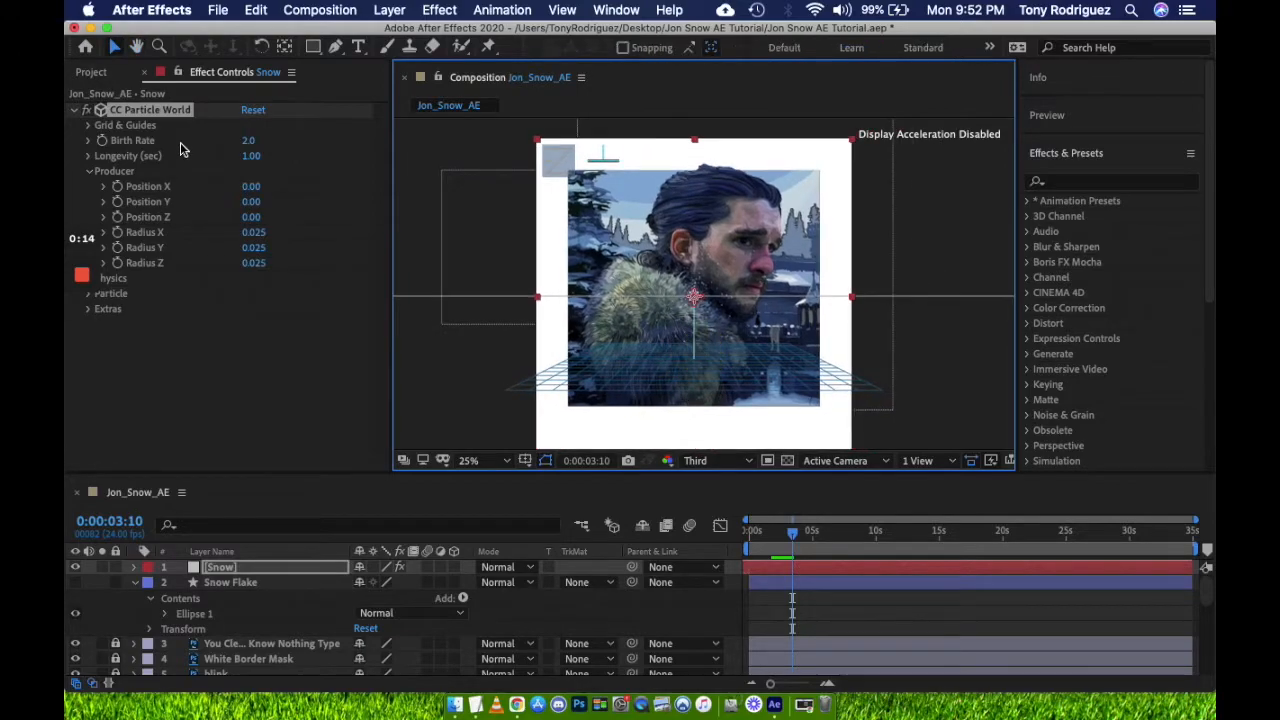
pyautogui.moveTo(252, 233); pyautogui.dragTo(289, 264)
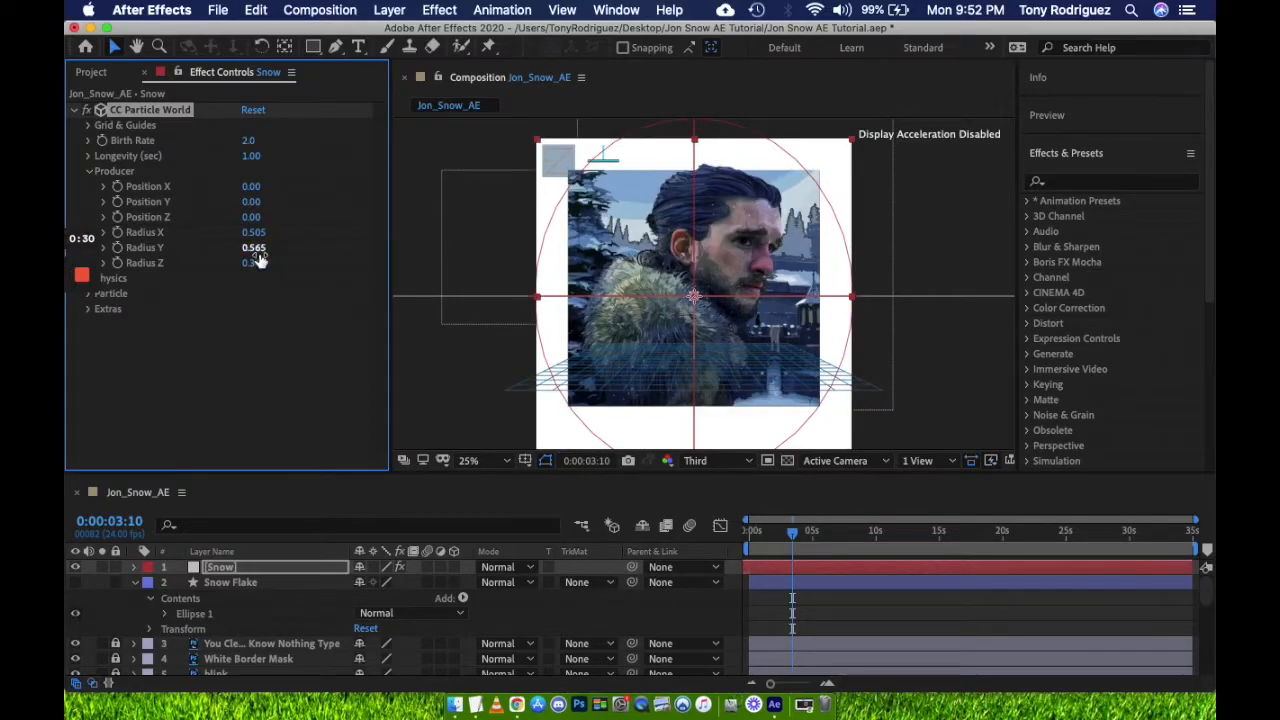
pyautogui.moveTo(251, 202); pyautogui.dragTo(209, 200)
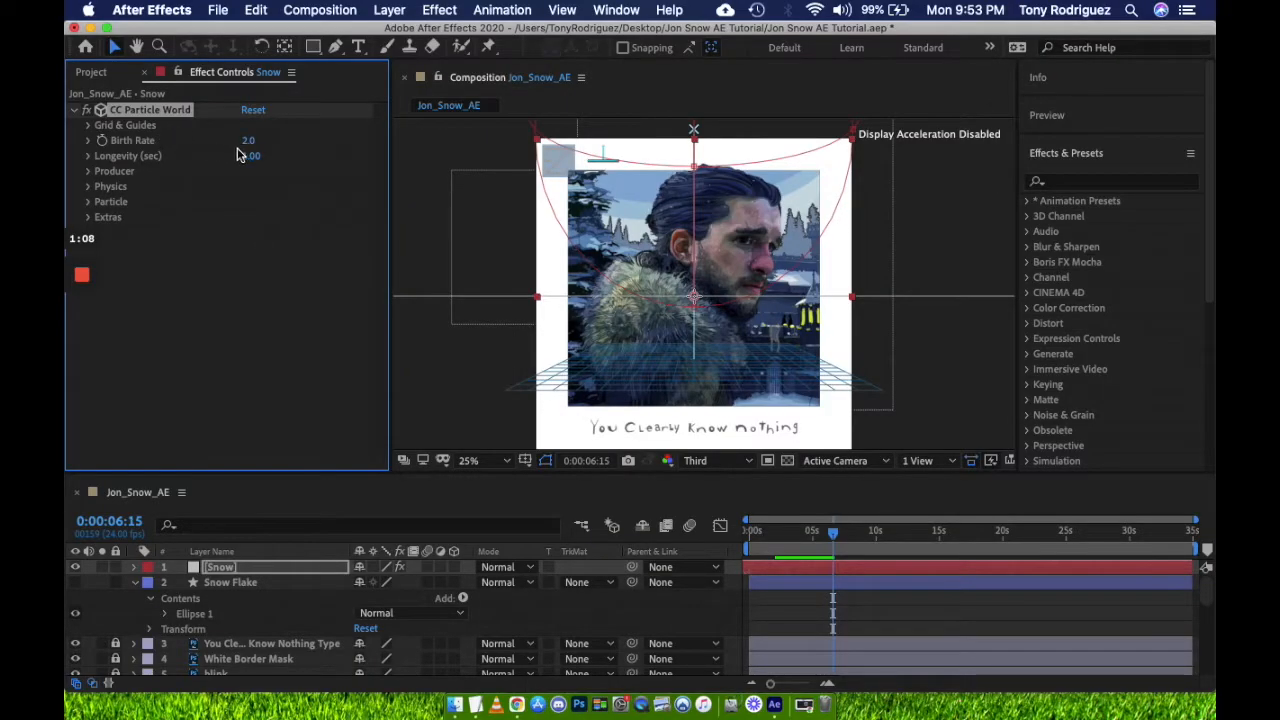
# Set the particles' Birth Rate to 0.5 and Longevity to 20 seconds, and preview the snowfall from near the start
pyautogui.moveTo(247, 144); pyautogui.dragTo(232, 144)
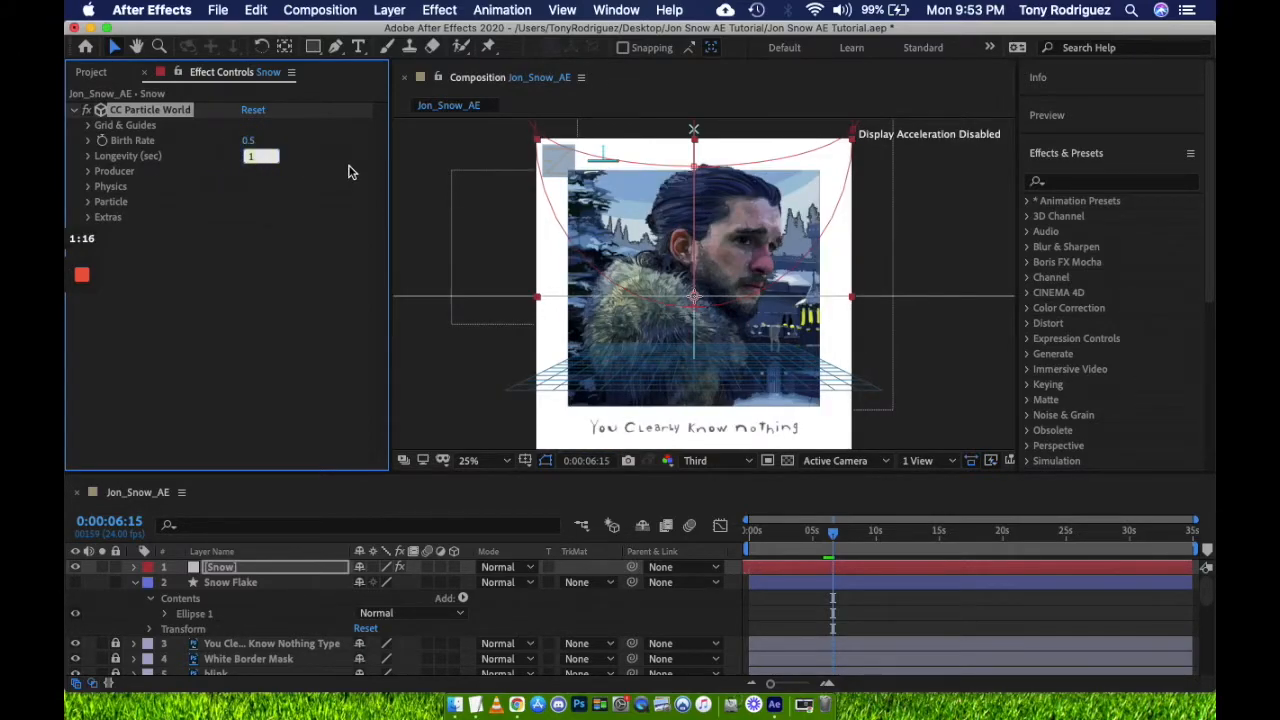
pyautogui.click(770, 530)
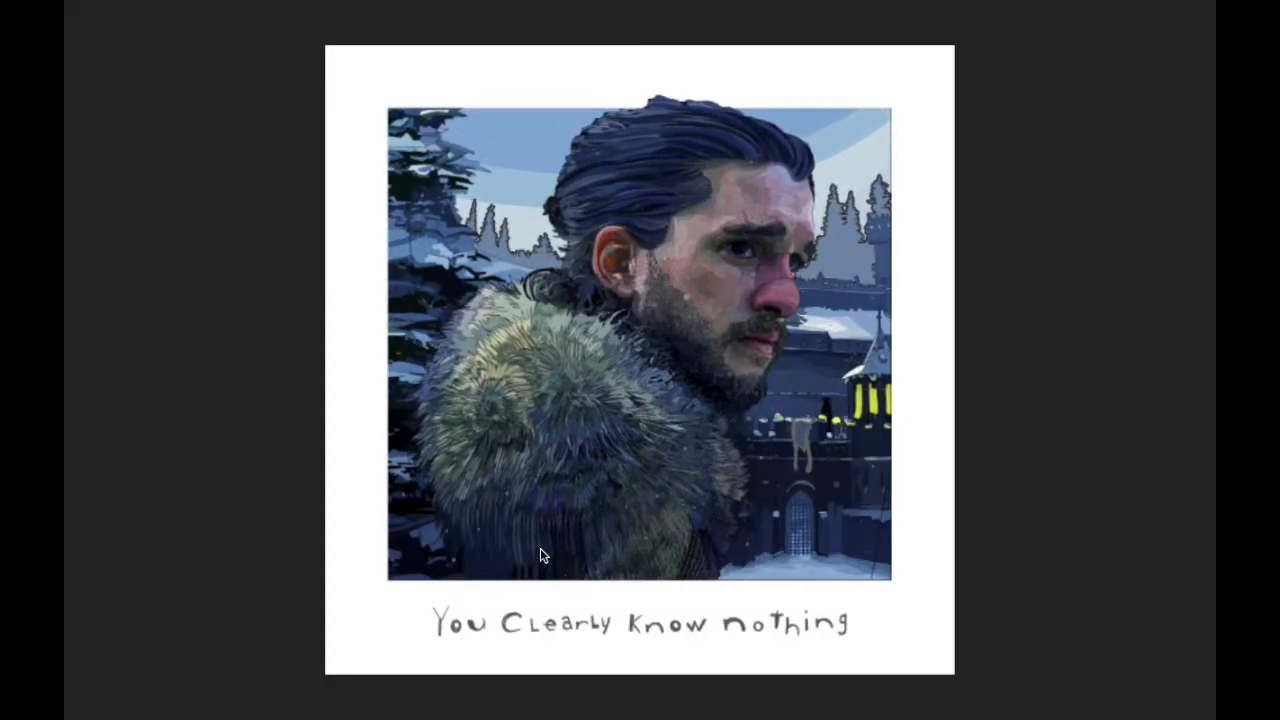
pyautogui.press('space')
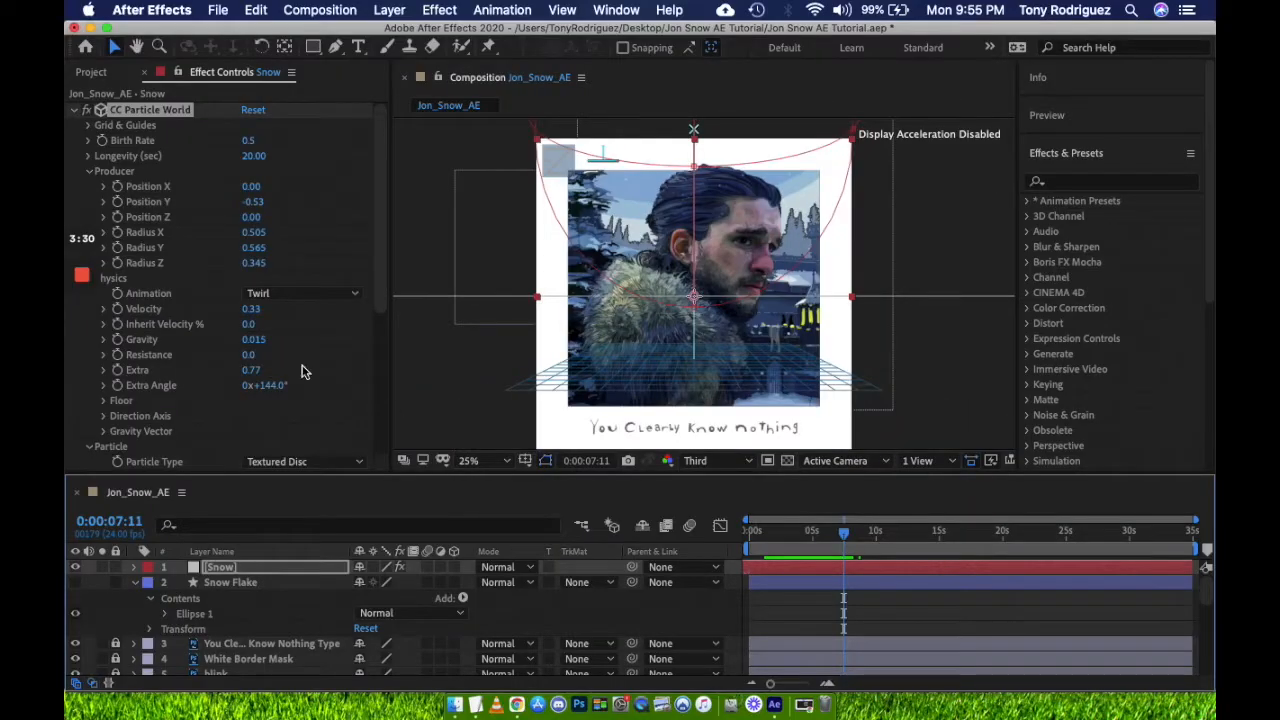
# Set the particle physics Resistance to 0.6 and preview the snowfall
pyautogui.moveTo(253, 357); pyautogui.dragTo(263, 349)
pyautogui.press('space')
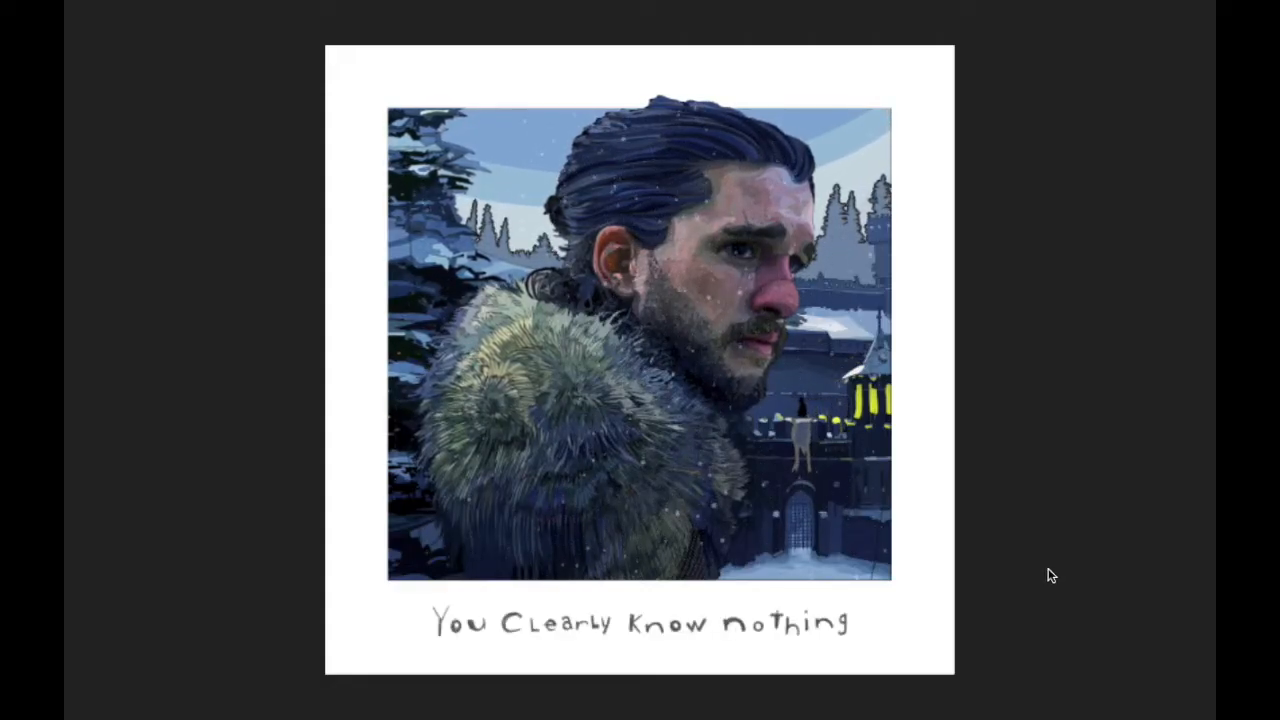
pyautogui.press('space')
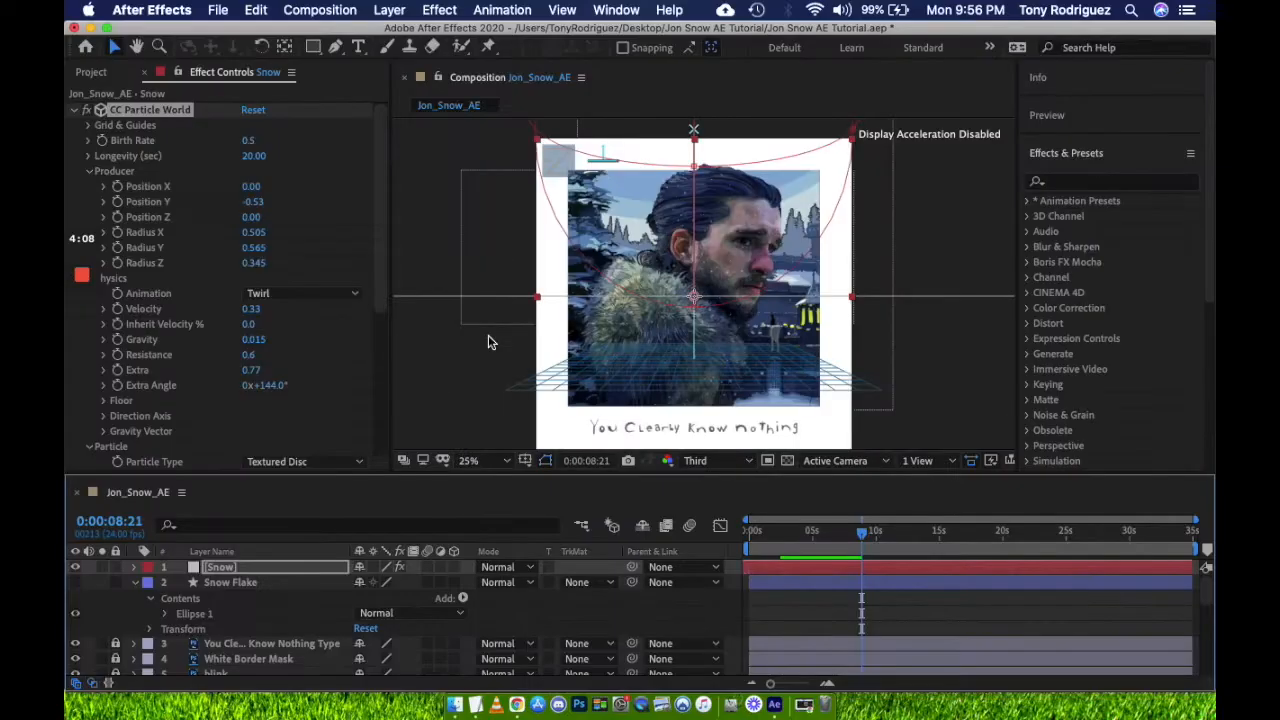
# Add the Jon_Snow_AE composition to the Render Queue
pyautogui.moveTo(86, 272)
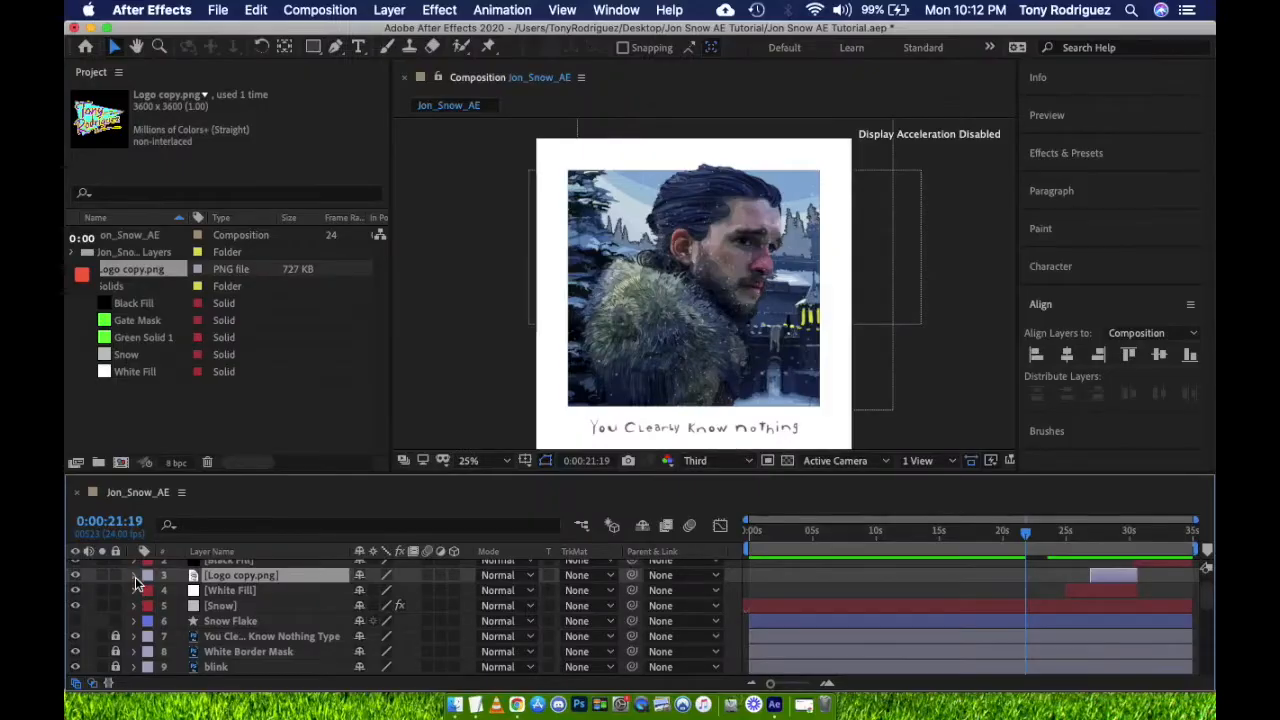
pyautogui.scroll(2, 135, 577)
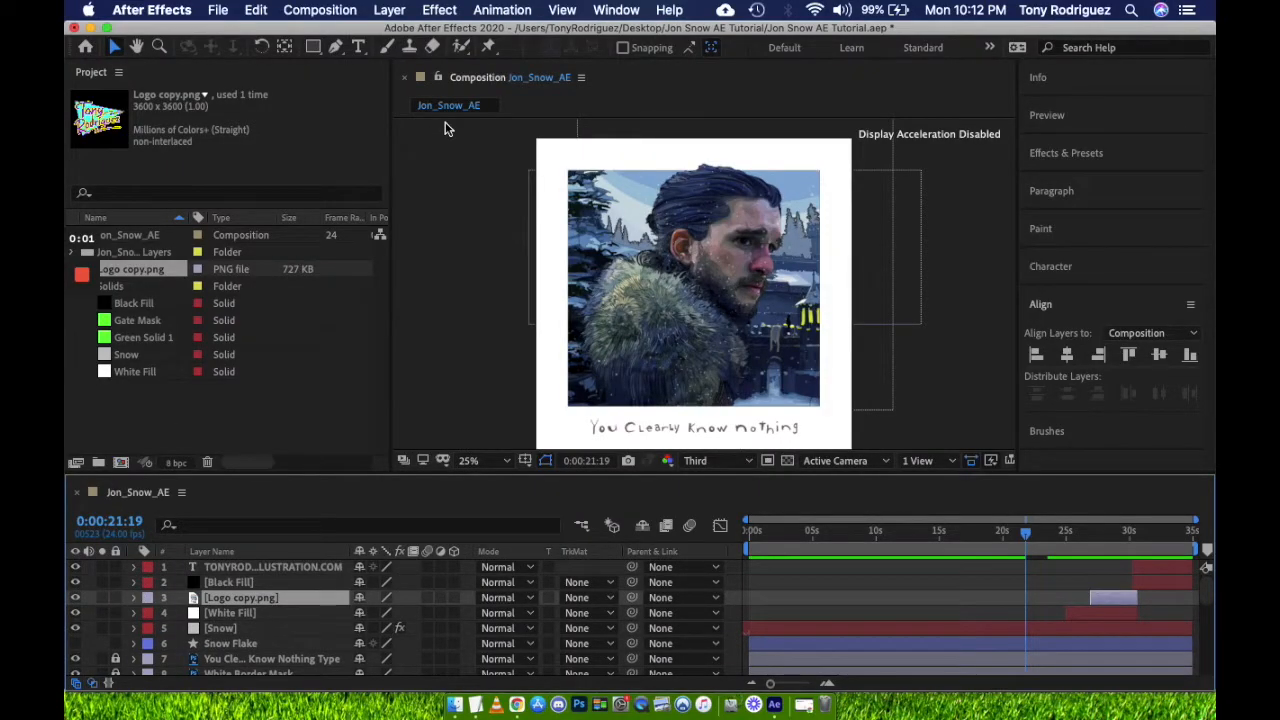
pyautogui.click(328, 7)
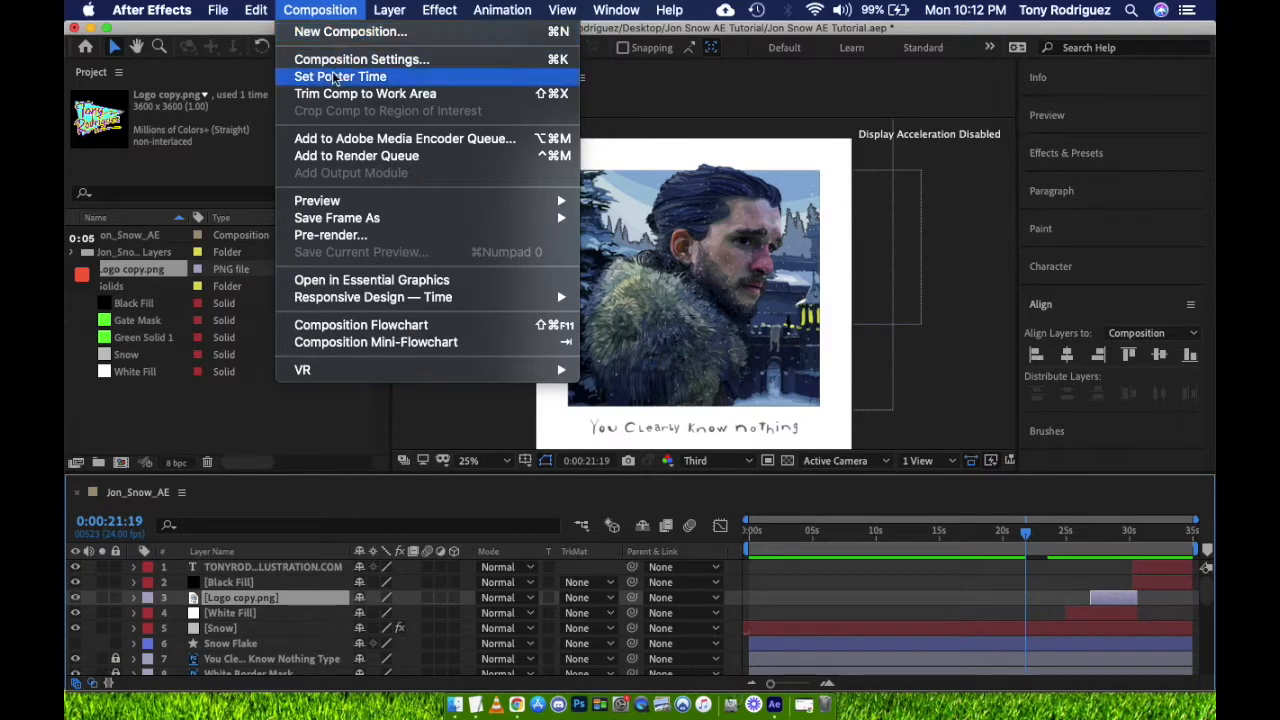
pyautogui.click(335, 150)
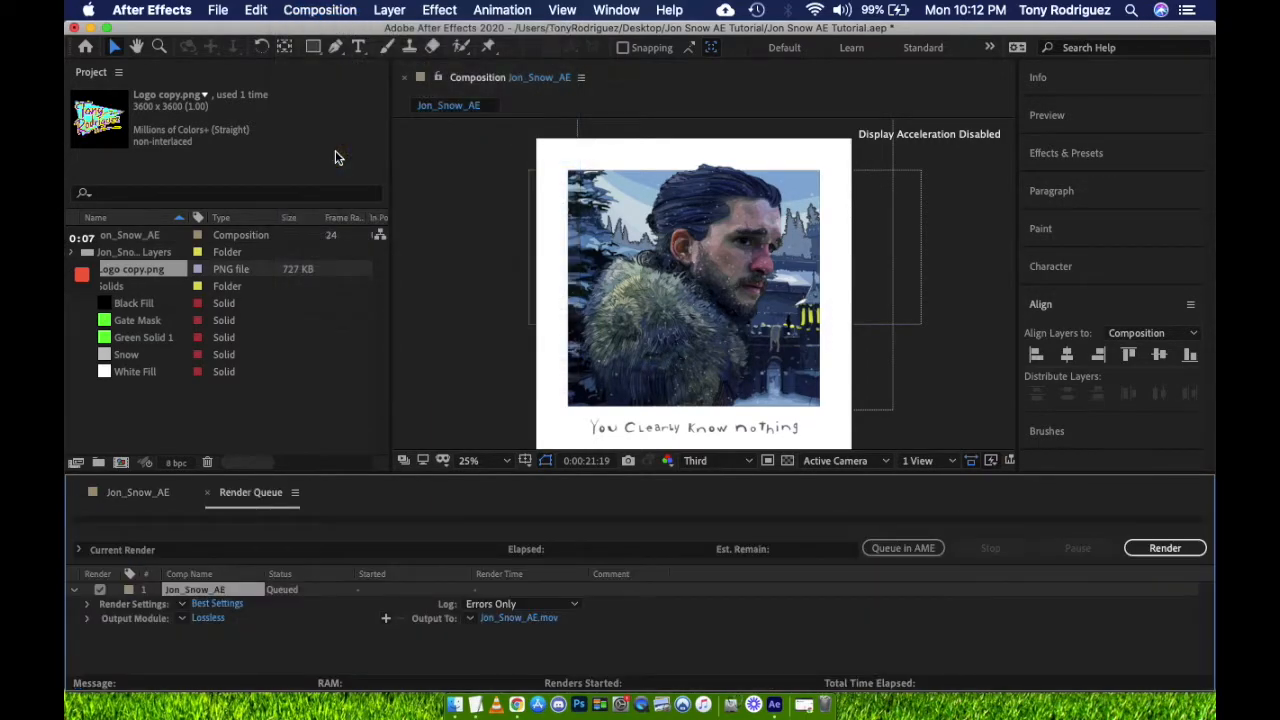
# Set the queued render's QuickTime video codec to Apple ProRes 4444 and start rendering the composition
pyautogui.click(208, 617)
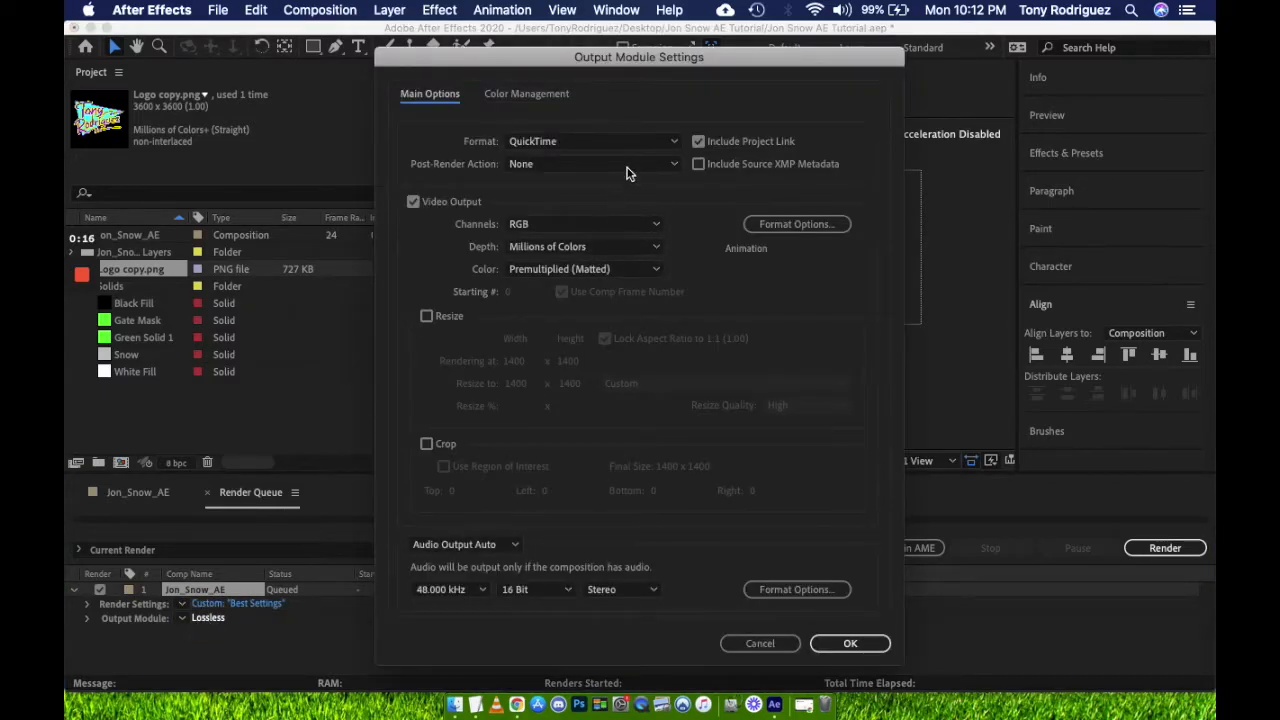
pyautogui.click(775, 224)
pyautogui.click(420, 145)
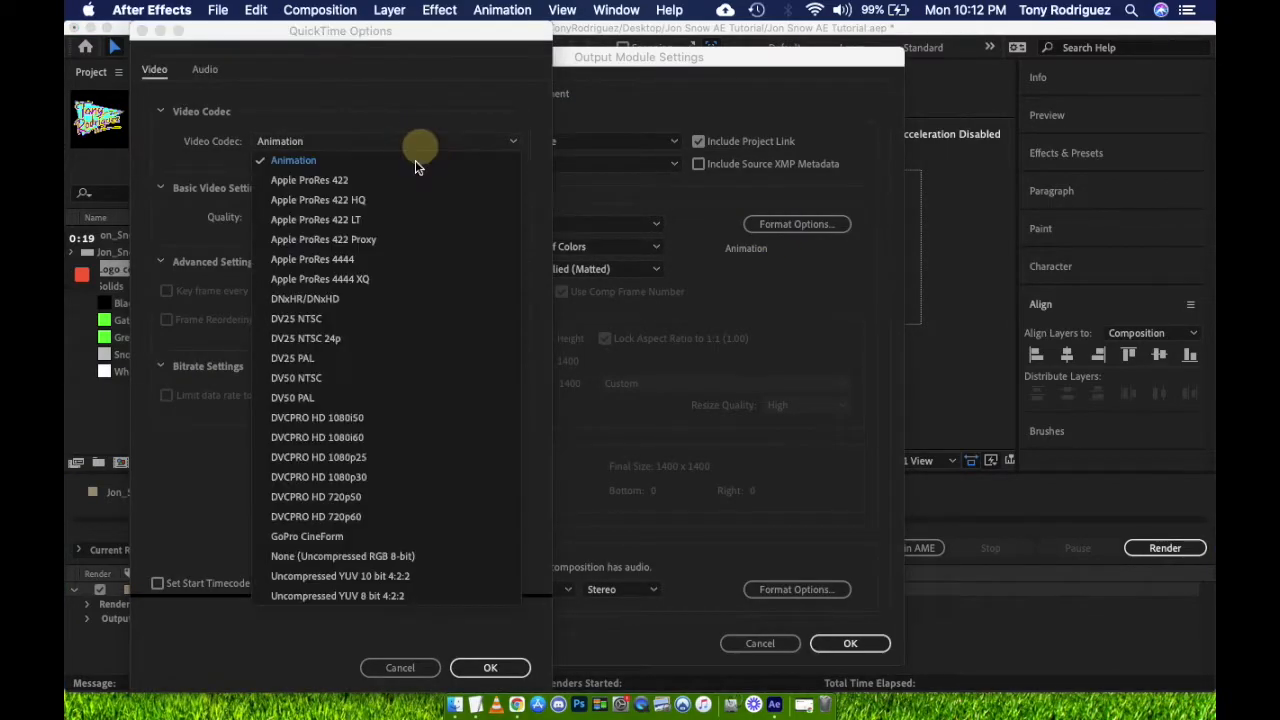
pyautogui.click(397, 259)
pyautogui.click(490, 667)
pyautogui.click(850, 643)
pyautogui.click(1145, 550)
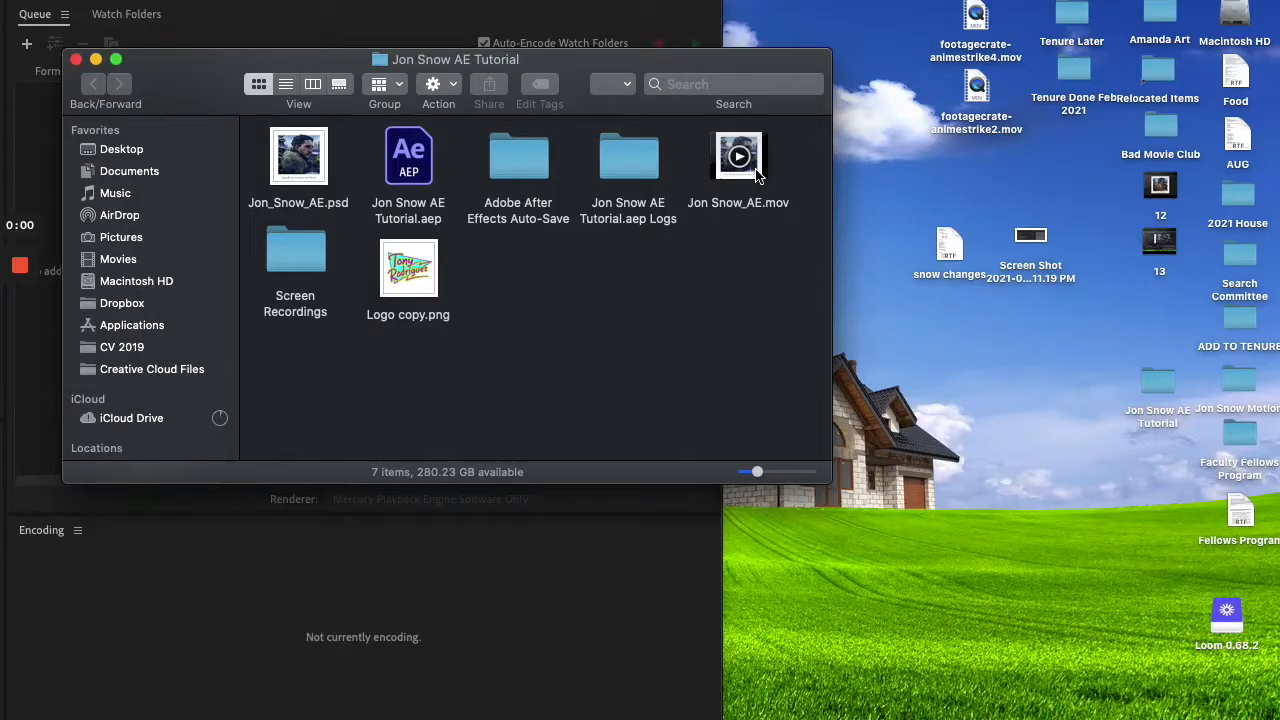
# Preview the rendered Jon Snow_AE.mov with Quick Look in Finder, and close the preview
pyautogui.click(740, 160)
pyautogui.press('space')
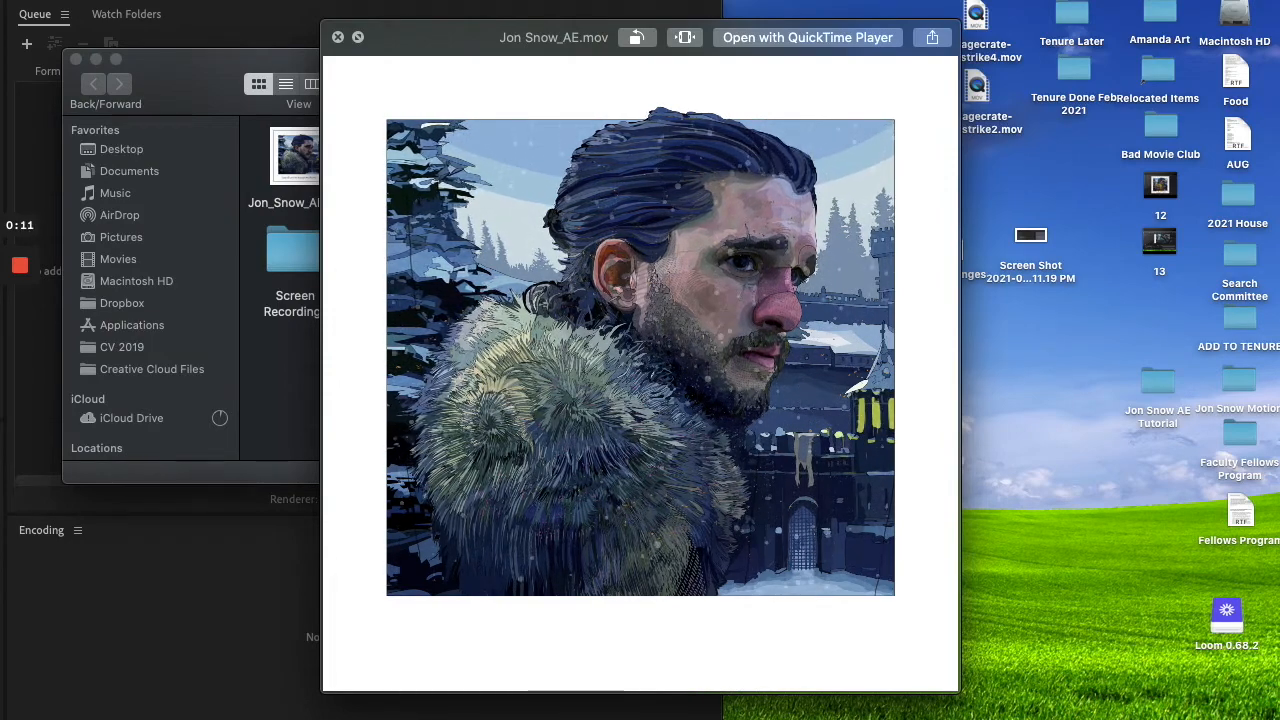
pyautogui.press('space')
# Add Jon Snow_AE.mov from the Finder folder to the Media Encoder queue, and reposition the windows to show the queue
pyautogui.moveTo(578, 45); pyautogui.dragTo(900, 170)
pyautogui.moveTo(1057, 277); pyautogui.dragTo(289, 320)
pyautogui.moveTo(342, 9); pyautogui.dragTo(904, 9)
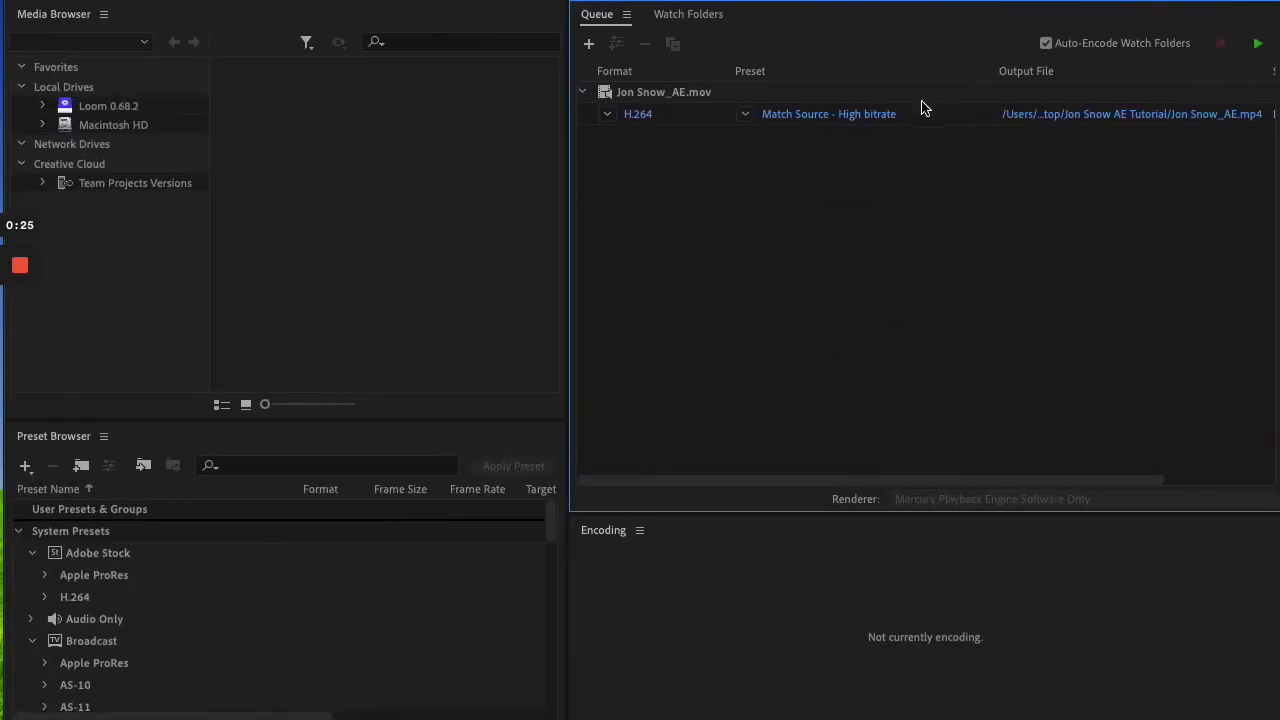
# Review and accept the H.264 export settings with the Match Source - High bitrate preset, and start encoding the queue
pyautogui.click(808, 117)
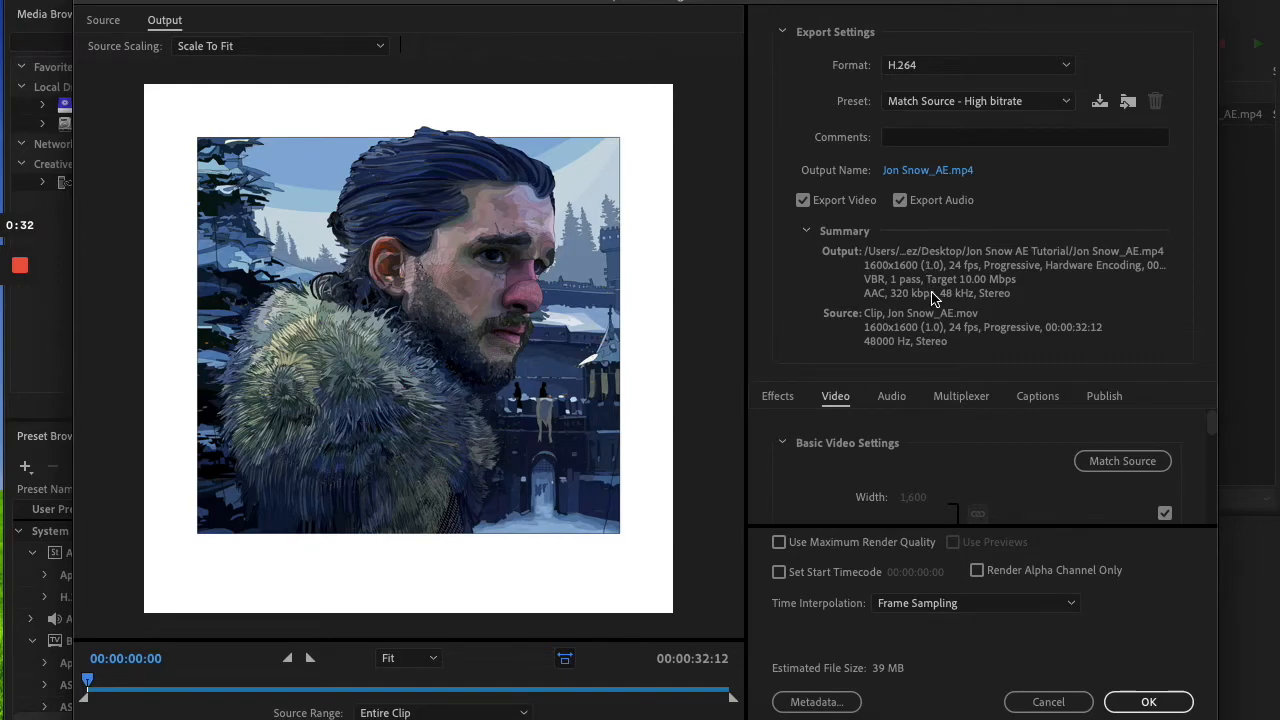
pyautogui.click(1145, 704)
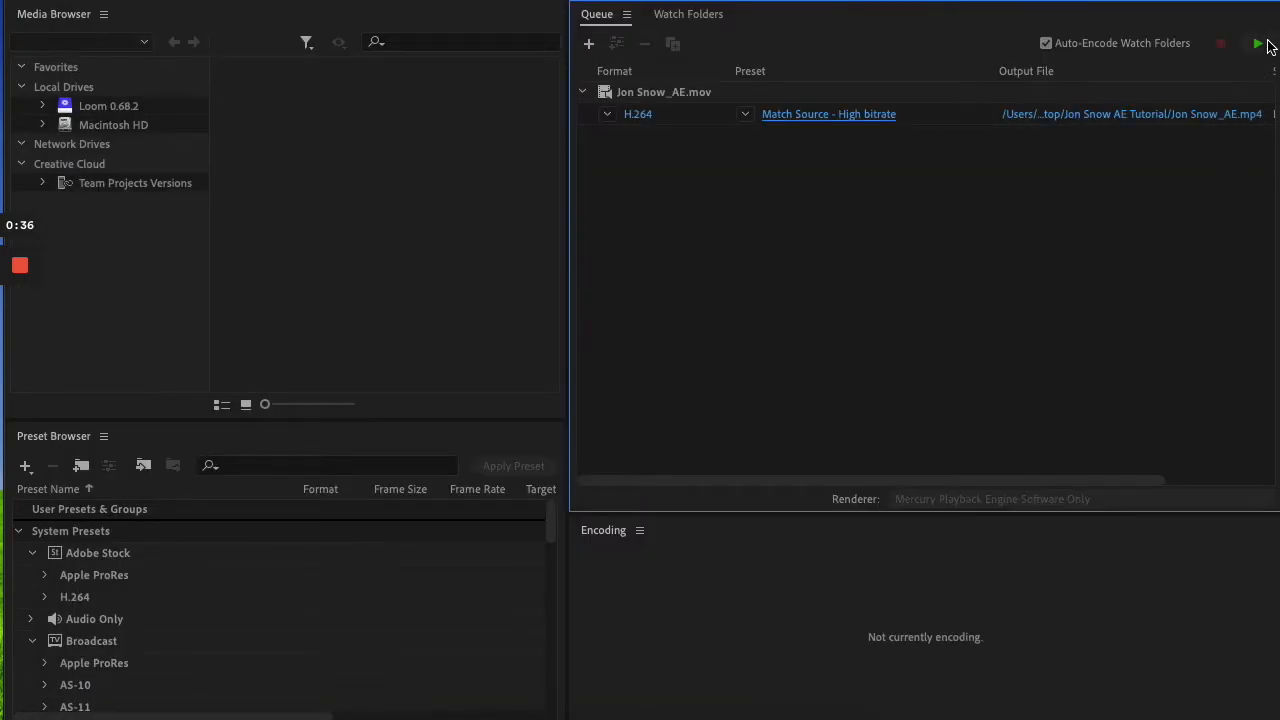
pyautogui.click(1258, 45)
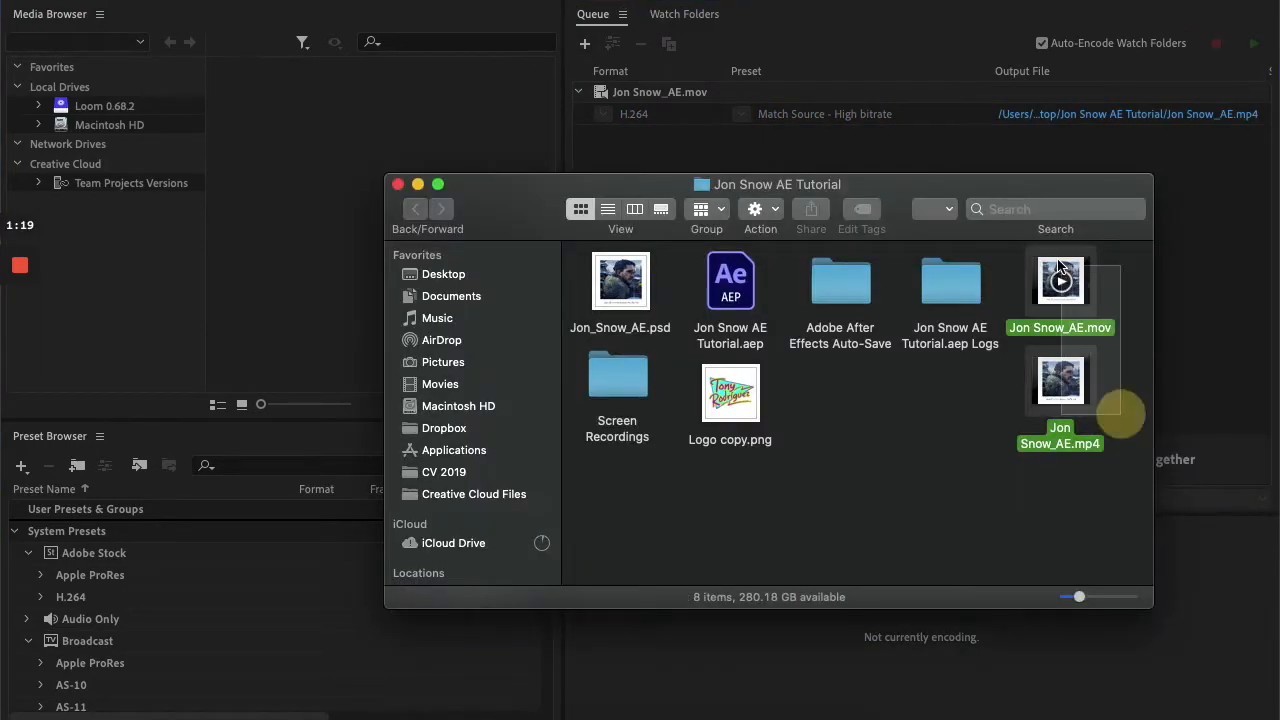
# Show the file information of Jon Snow_AE.mov and Jon Snow_AE.mp4 side by side in Finder to compare their sizes
pyautogui.rightClick(1086, 305)
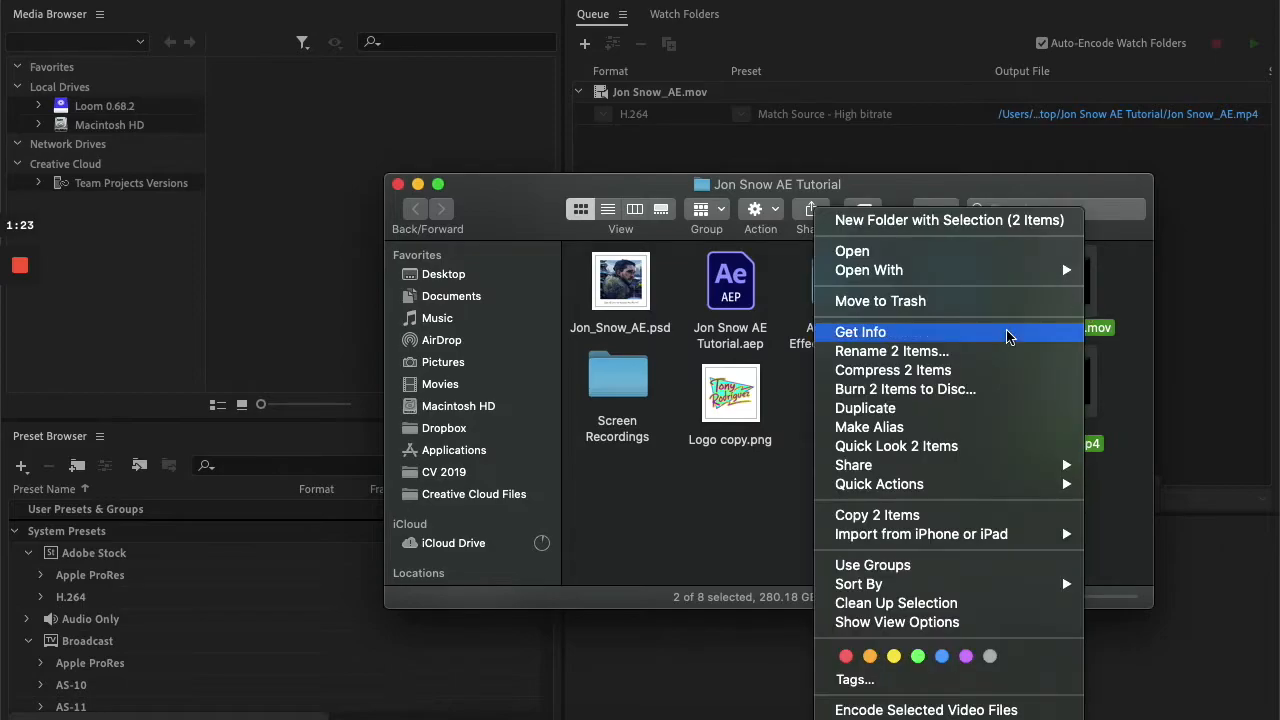
pyautogui.click(1007, 337)
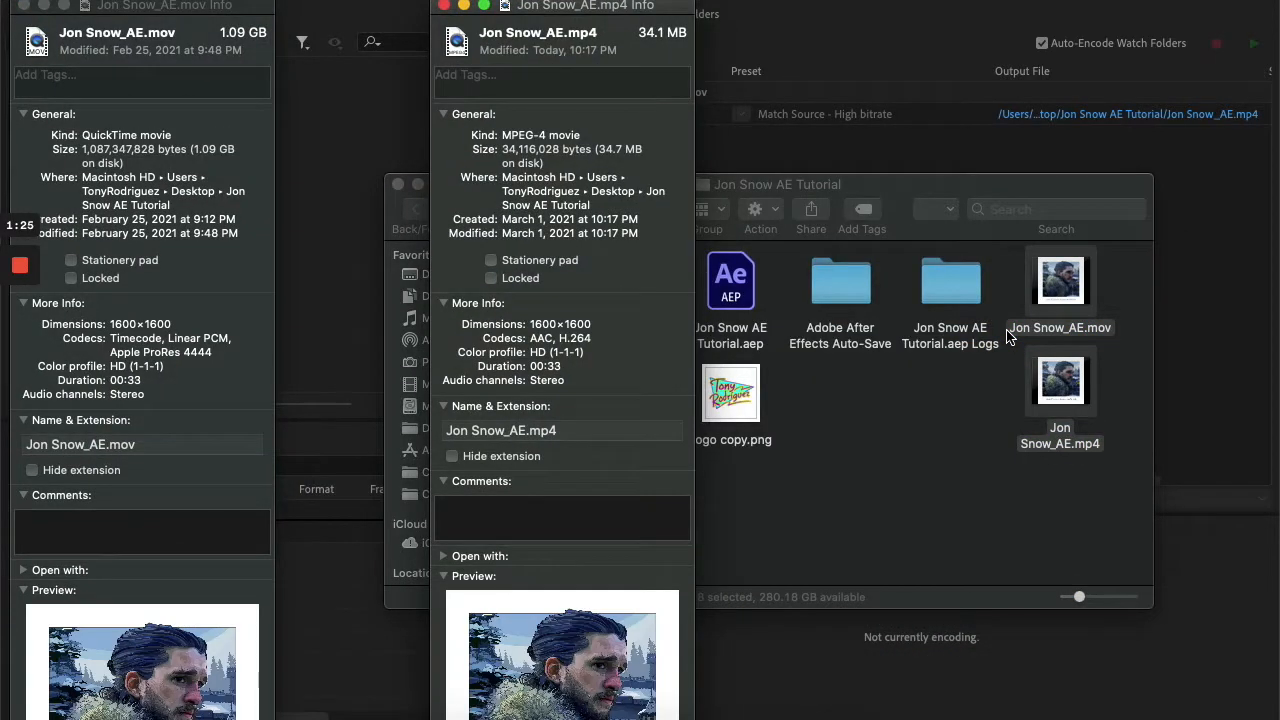
pyautogui.moveTo(605, 6); pyautogui.dragTo(490, 5)
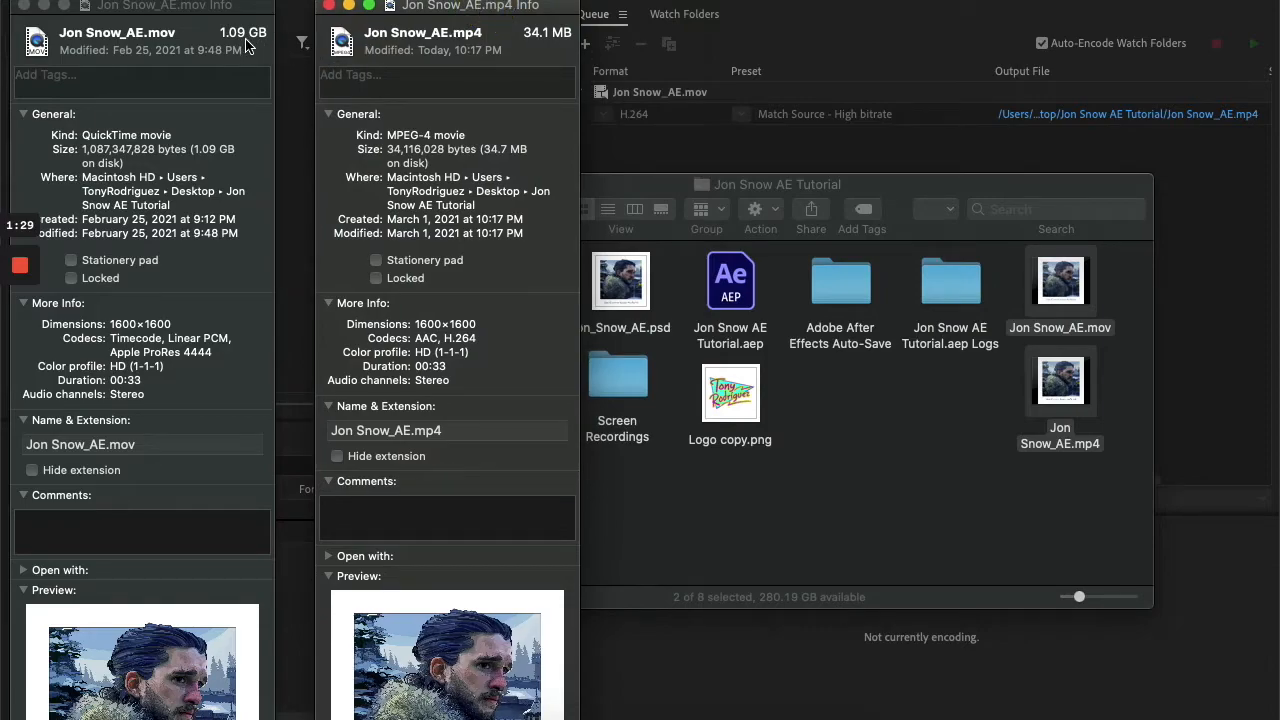